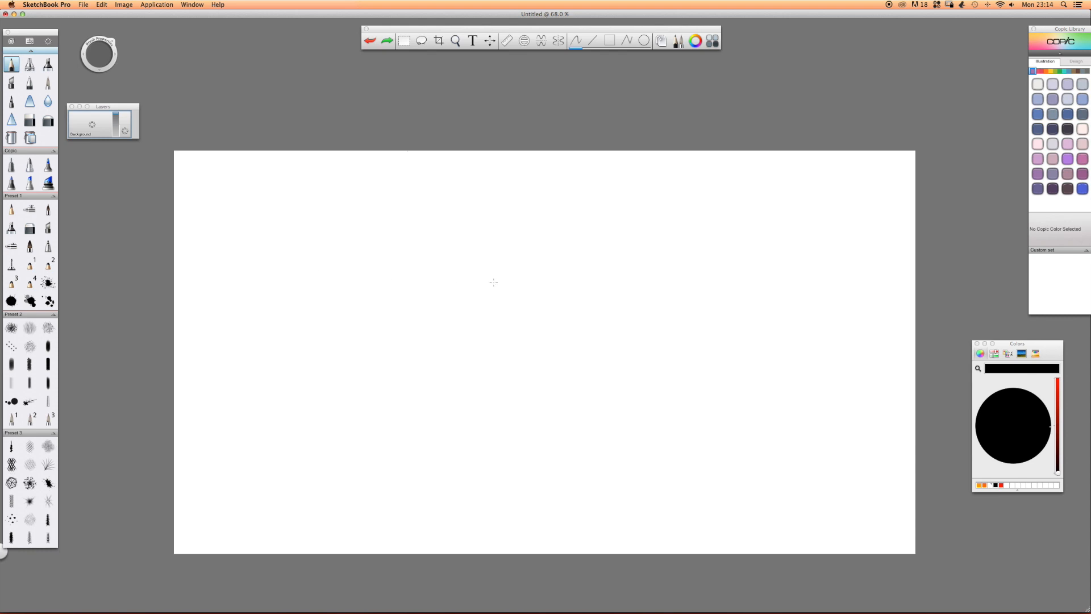
Sketch the ground lines, shoulder line and roof arc of a small side-view car in the canvas's upper left area.
mouse_move(283, 285)
left_mouse_down()
mouse_move(438, 274)
mouse_move(280, 266)
left_mouse_up()
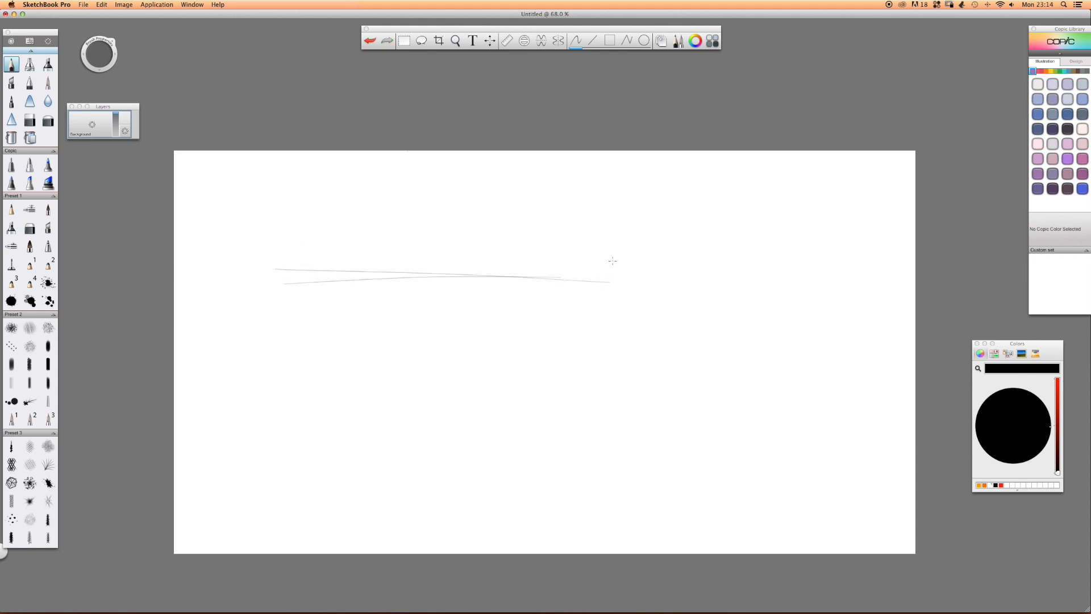
mouse_move(379, 263)
left_mouse_down()
mouse_move(539, 257)
mouse_move(372, 259)
left_mouse_up()
left_click_drag(576, 197, 370, 203)
left_click_drag(506, 202, 339, 208)
left_click_drag(411, 178, 476, 168)
left_click_drag(545, 180, 403, 199)
Draw the sill line between the wheels and rough in both wheel arches with spoke marks.
mouse_move(389, 255)
left_mouse_down()
mouse_move(333, 246)
mouse_move(333, 262)
left_mouse_up()
mouse_move(609, 229)
left_mouse_down()
mouse_move(584, 245)
mouse_move(607, 229)
mouse_move(610, 258)
mouse_move(602, 289)
left_mouse_up()
left_click_drag(370, 226, 358, 254)
mouse_move(375, 240)
left_mouse_down()
mouse_move(359, 256)
mouse_move(389, 249)
mouse_move(383, 282)
mouse_move(352, 255)
mouse_move(337, 282)
left_mouse_up()
left_click_drag(370, 271, 384, 291)
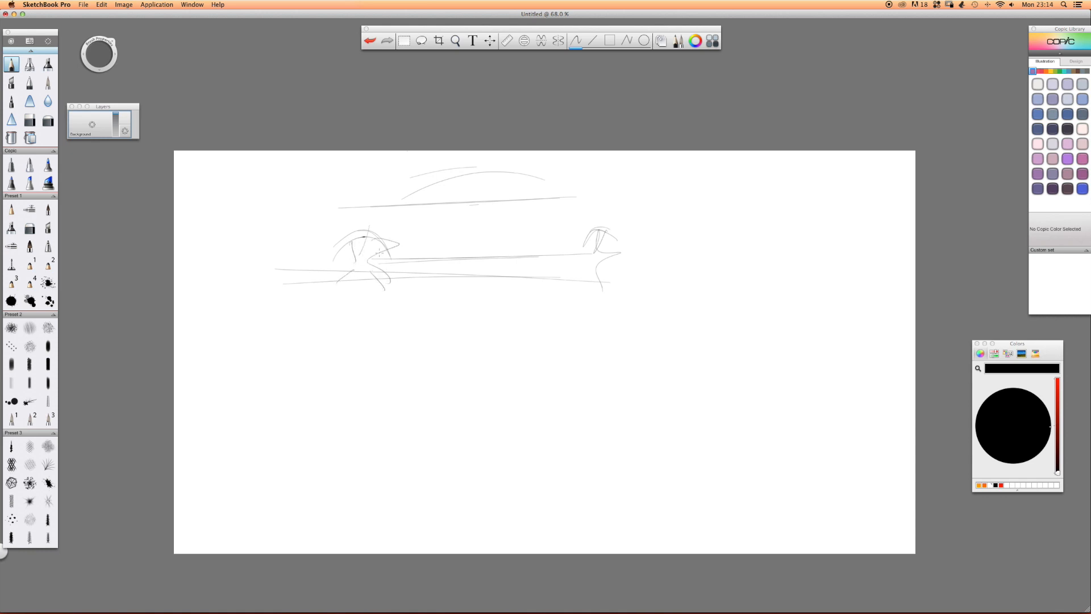
Outline the car's hood and both body ends, adding extra sill strokes and reinforcing the shoulder line.
left_click_drag(229, 218, 205, 253)
left_click_drag(359, 192, 239, 208)
mouse_move(572, 192)
left_mouse_down()
mouse_move(623, 211)
mouse_move(619, 262)
mouse_move(392, 265)
left_mouse_up()
left_click_drag(498, 262, 418, 264)
left_click_drag(411, 260, 390, 280)
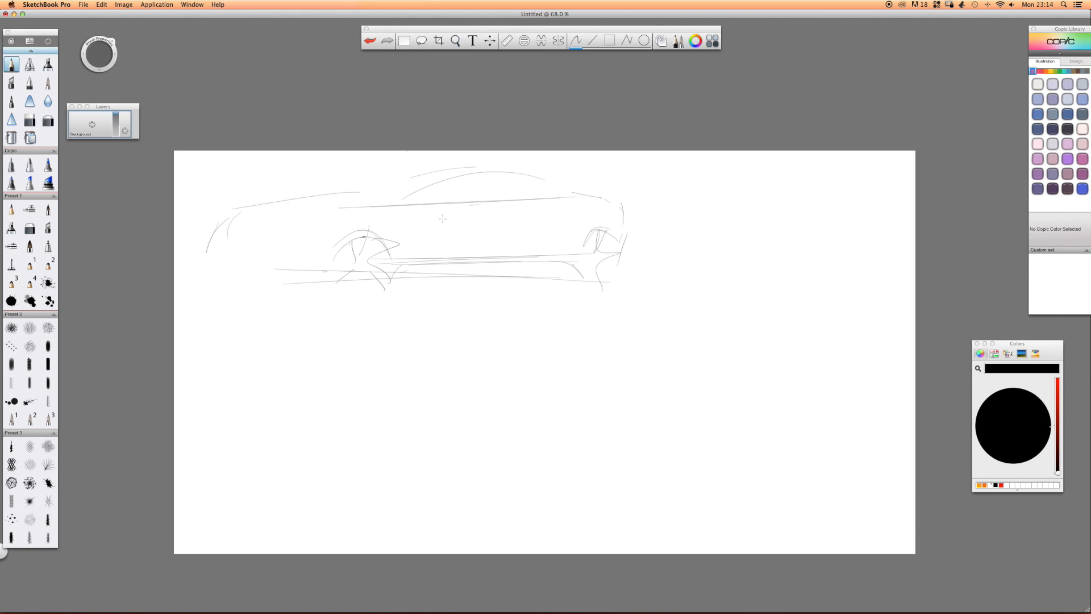
left_click_drag(617, 198, 382, 210)
left_click_drag(630, 203, 372, 214)
left_click_drag(530, 195, 358, 197)
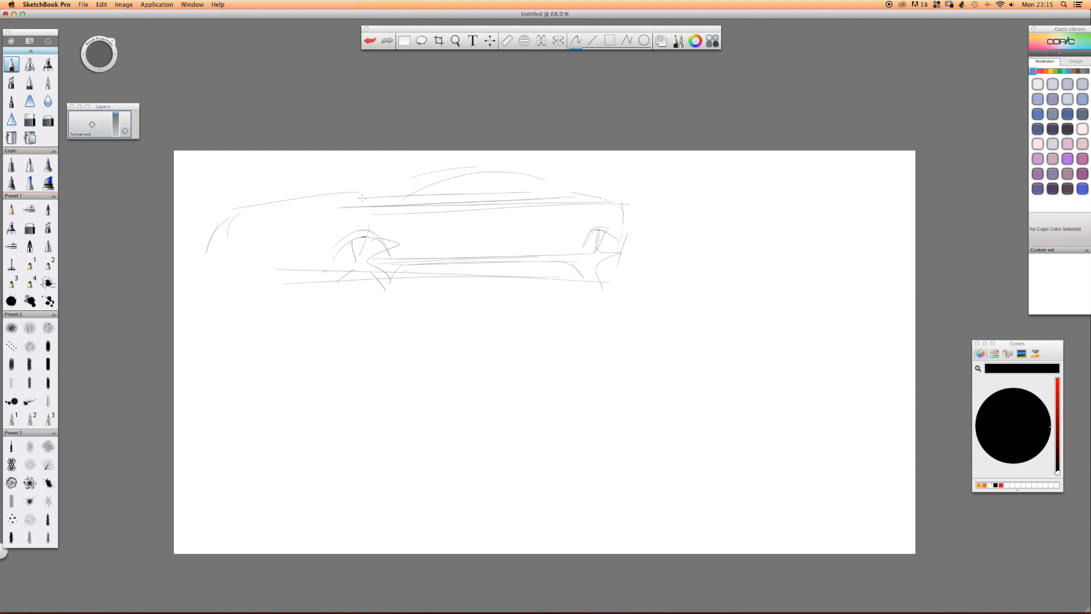
On a new layer with the first sketch hidden, draw sweeping body-side curves for a second car.
mouse_move(92, 125)
left_mouse_down()
mouse_move(59, 125)
mouse_move(98, 85)
left_mouse_up()
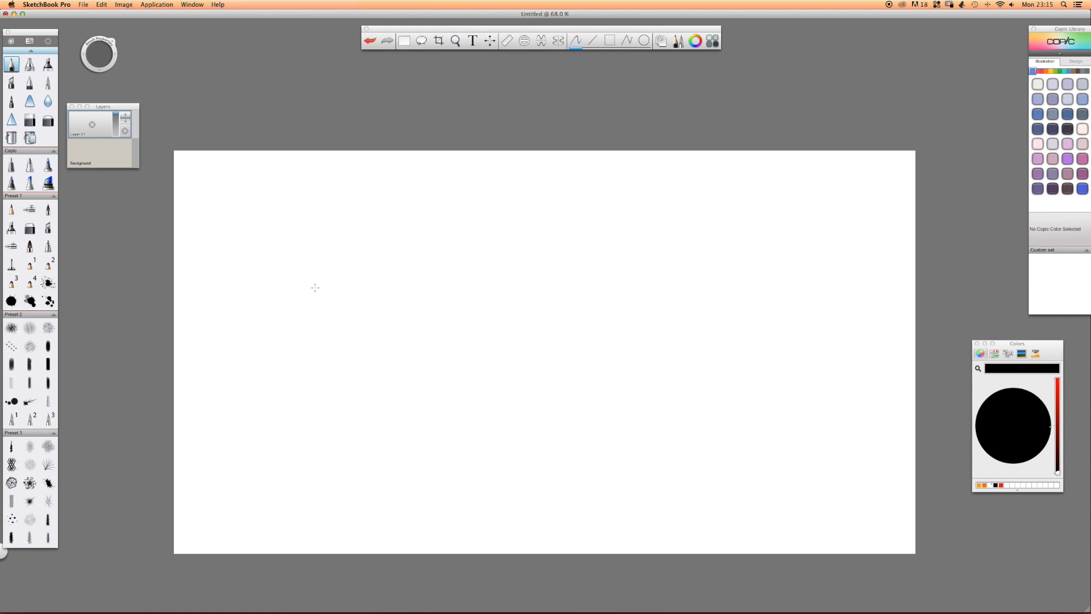
mouse_move(349, 213)
left_mouse_down()
mouse_move(227, 244)
mouse_move(369, 302)
left_mouse_up()
left_click_drag(264, 273, 581, 288)
left_click_drag(281, 239, 382, 235)
mouse_move(290, 236)
left_mouse_down()
mouse_move(392, 239)
mouse_move(669, 288)
left_mouse_up()
mouse_move(359, 210)
left_mouse_down()
mouse_move(295, 217)
mouse_move(220, 251)
mouse_move(276, 217)
left_mouse_up()
left_click_drag(191, 234, 254, 220)
left_click_drag(188, 256, 369, 295)
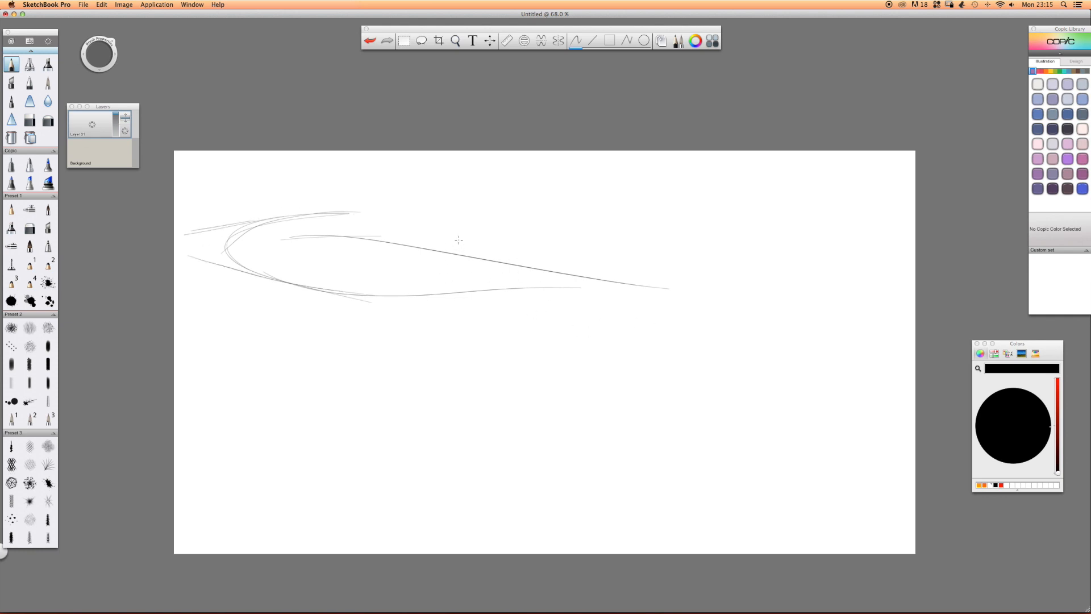
Move the curves toward the canvas centre and sketch the long lower body line with rounded ends beneath them.
mouse_move(500, 278)
left_mouse_down()
mouse_move(585, 358)
mouse_move(623, 348)
left_mouse_up()
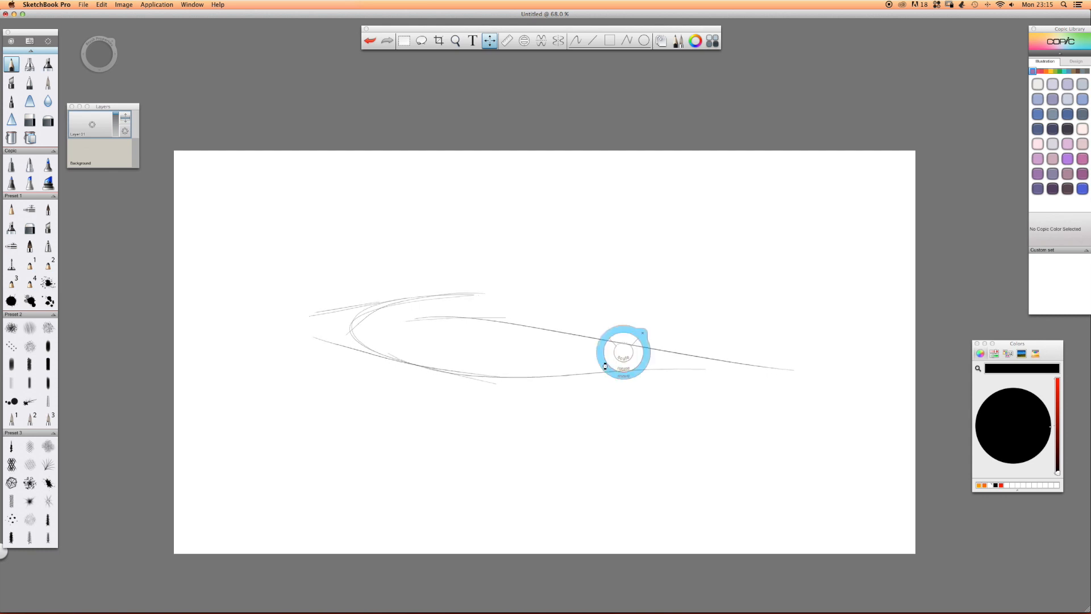
left_click_drag(811, 407, 823, 423)
mouse_move(785, 392)
left_mouse_down()
mouse_move(803, 394)
mouse_move(701, 419)
left_mouse_up()
left_click_drag(819, 420, 424, 398)
mouse_move(720, 422)
left_mouse_down()
mouse_move(401, 422)
mouse_move(245, 397)
left_mouse_up()
left_click_drag(287, 381, 246, 400)
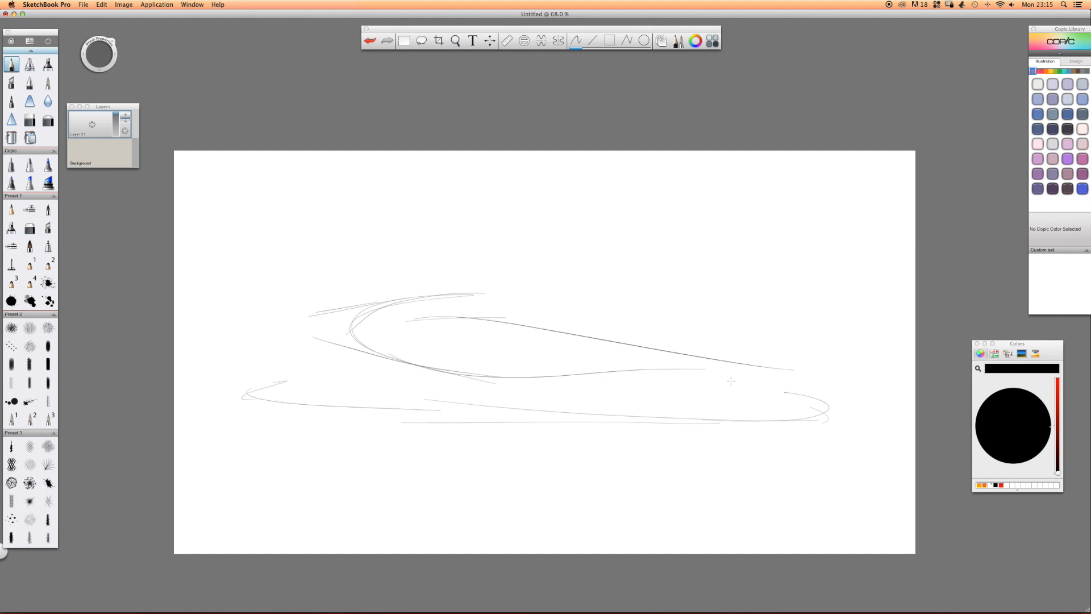
Sketch the right-hand wheel arch with a fender arc above it and a slanted line behind it.
mouse_move(638, 341)
left_mouse_down()
mouse_move(676, 337)
mouse_move(707, 356)
left_mouse_up()
mouse_move(616, 370)
left_mouse_down()
mouse_move(653, 347)
mouse_move(720, 379)
left_mouse_up()
mouse_move(683, 341)
left_mouse_down()
mouse_move(770, 385)
mouse_move(747, 420)
left_mouse_up()
left_click_drag(700, 328, 628, 324)
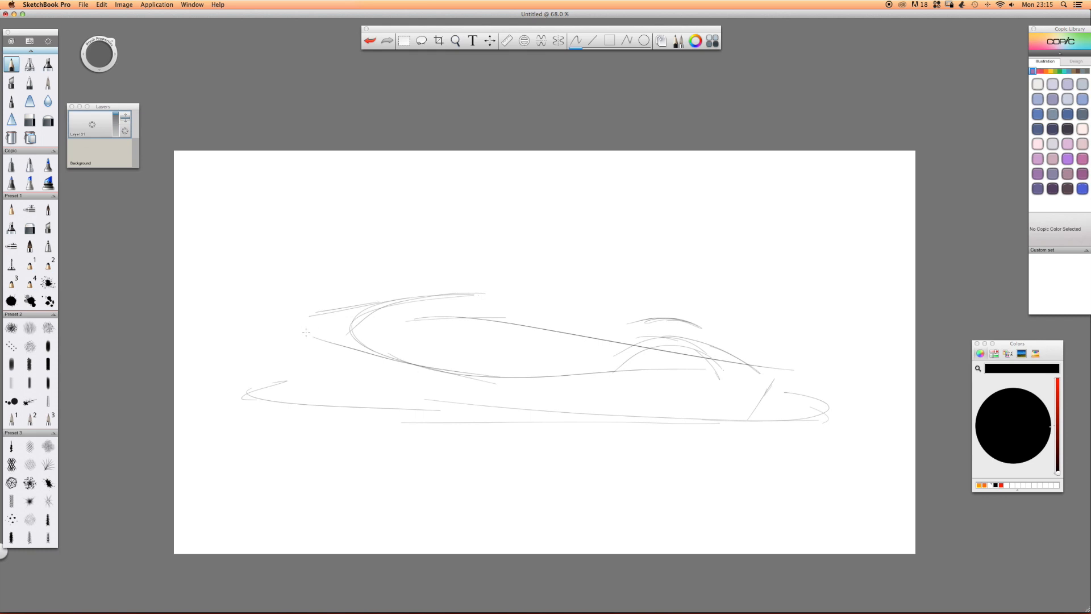
Draw the left-hand wheel arch and mark the spokes of both wheels with short strokes.
left_click_drag(330, 324, 296, 310)
mouse_move(331, 329)
left_mouse_down()
mouse_move(257, 328)
mouse_move(253, 340)
mouse_move(286, 348)
mouse_move(300, 389)
left_mouse_up()
left_click_drag(313, 435, 304, 413)
left_click_drag(248, 364, 260, 377)
left_click_drag(313, 420, 355, 432)
mouse_move(672, 370)
left_mouse_down()
mouse_move(676, 386)
mouse_move(707, 397)
left_mouse_up()
left_click_drag(707, 437, 714, 445)
left_click_drag(625, 381, 635, 388)
left_click_drag(630, 440, 618, 446)
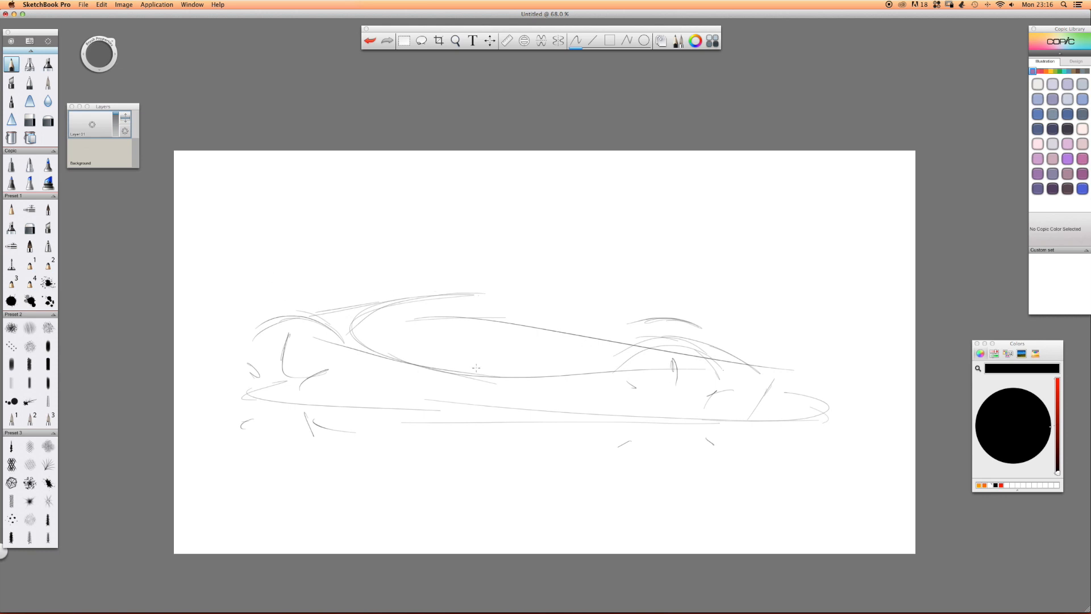
Strengthen the teardrop body-side shape with a second upper curve and a rounded left edge running underneath.
left_click(93, 124)
left_click(190, 165)
mouse_move(399, 304)
left_mouse_down()
mouse_move(523, 303)
mouse_move(656, 343)
left_mouse_up()
mouse_move(444, 299)
left_mouse_down()
mouse_move(369, 315)
mouse_move(506, 388)
left_mouse_up()
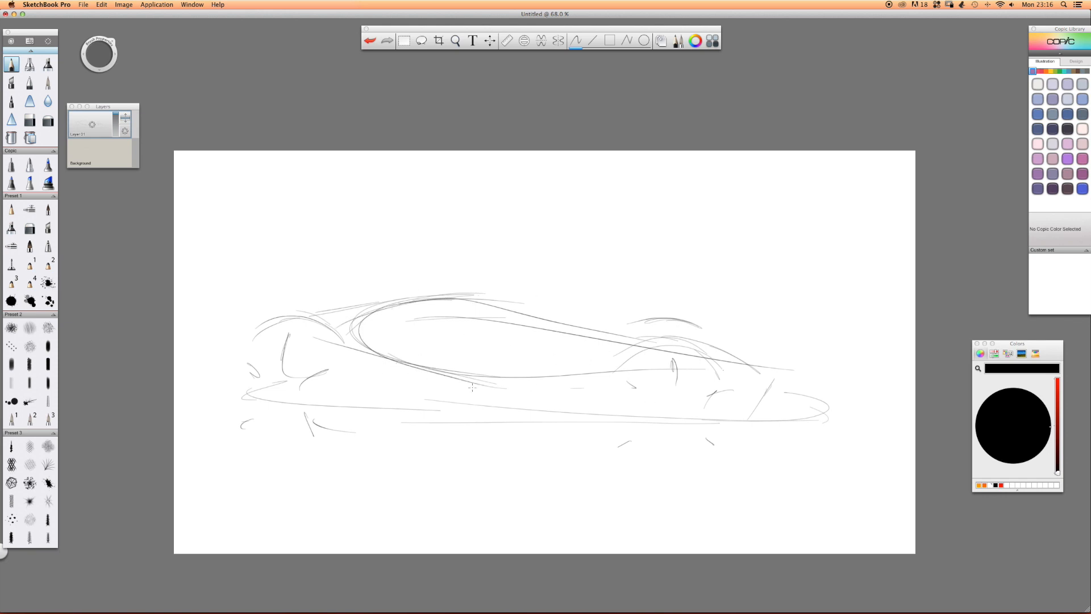
Add a hatched opening below the teardrop shape and draw crease lines through its interior.
left_click_drag(363, 385, 454, 395)
mouse_move(369, 357)
left_mouse_down()
mouse_move(396, 389)
mouse_move(423, 398)
left_mouse_up()
left_click_drag(405, 362, 460, 405)
left_click_drag(569, 345, 395, 330)
mouse_move(534, 349)
left_mouse_down()
mouse_move(372, 325)
mouse_move(351, 339)
left_mouse_up()
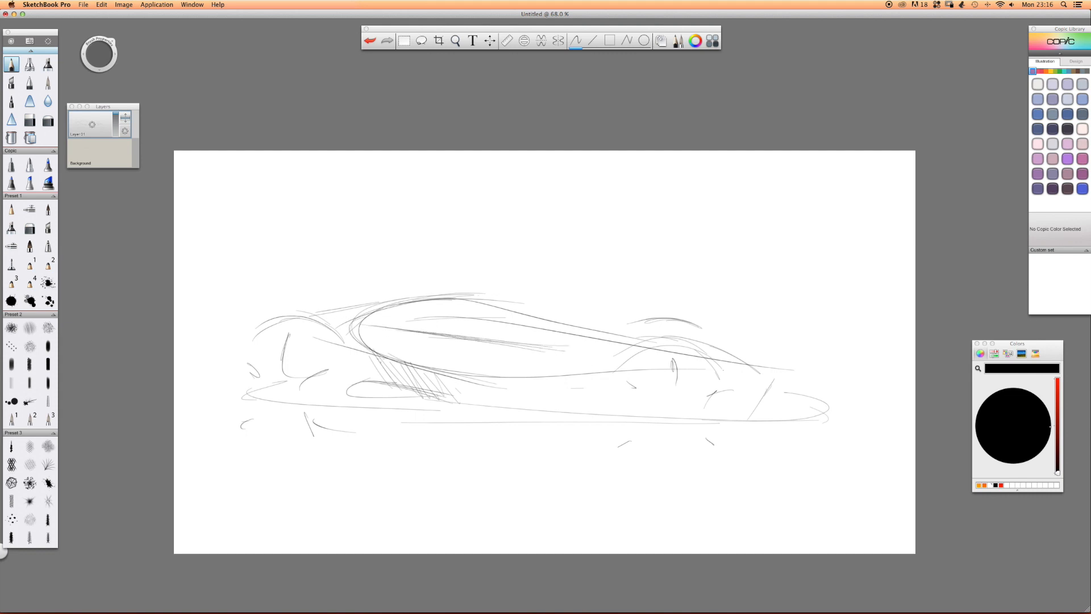
Reinforce the teardrop's long upper curve and sketch a small detail at the car's right end.
mouse_move(420, 297)
left_mouse_down()
mouse_move(354, 328)
mouse_move(401, 361)
mouse_move(487, 378)
mouse_move(693, 358)
left_mouse_up()
mouse_move(437, 300)
left_mouse_down()
mouse_move(696, 353)
mouse_move(761, 348)
left_mouse_up()
mouse_move(775, 360)
left_mouse_down()
mouse_move(796, 361)
mouse_move(797, 383)
mouse_move(809, 375)
mouse_move(766, 389)
left_mouse_up()
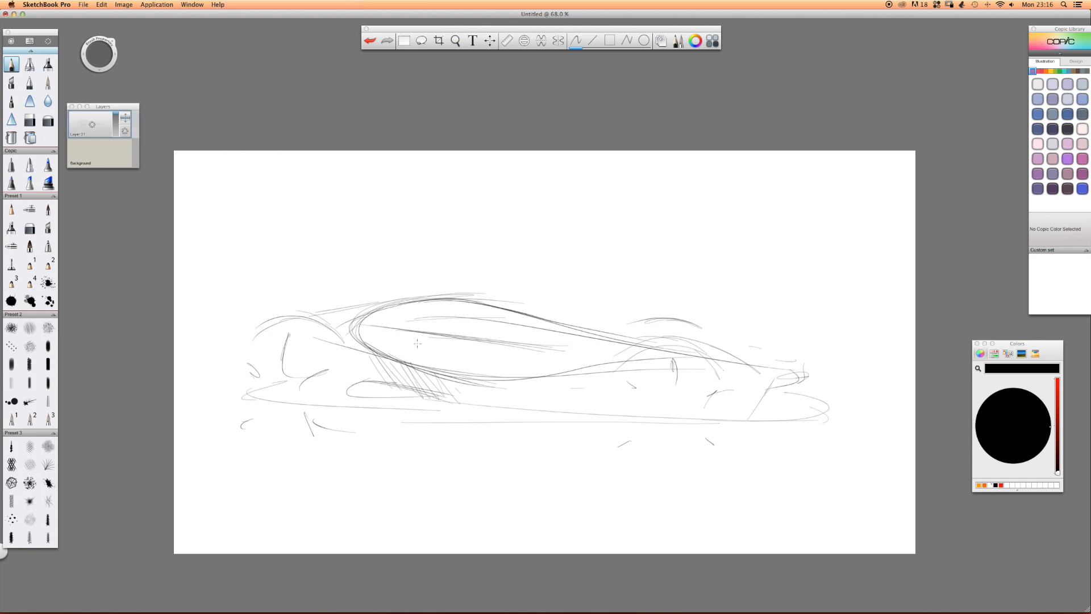
Sketch the ground, shoulder and sill lines of a small side-view car above the second car.
left_click_drag(740, 247, 412, 246)
left_click_drag(682, 250, 374, 233)
left_click_drag(681, 186, 479, 196)
left_click_drag(708, 197, 448, 194)
left_click_drag(696, 185, 515, 192)
left_click_drag(694, 233, 505, 235)
Add the roof arc, the left wheel arch and spoke marks for both wheels to the small car.
mouse_move(675, 175)
left_mouse_down()
mouse_move(624, 166)
mouse_move(567, 188)
left_mouse_up()
mouse_move(660, 179)
left_mouse_down()
mouse_move(559, 179)
mouse_move(549, 212)
left_mouse_up()
mouse_move(527, 203)
left_mouse_down()
mouse_move(551, 226)
mouse_move(519, 222)
left_mouse_up()
mouse_move(713, 214)
left_mouse_down()
mouse_move(708, 228)
mouse_move(720, 215)
left_mouse_up()
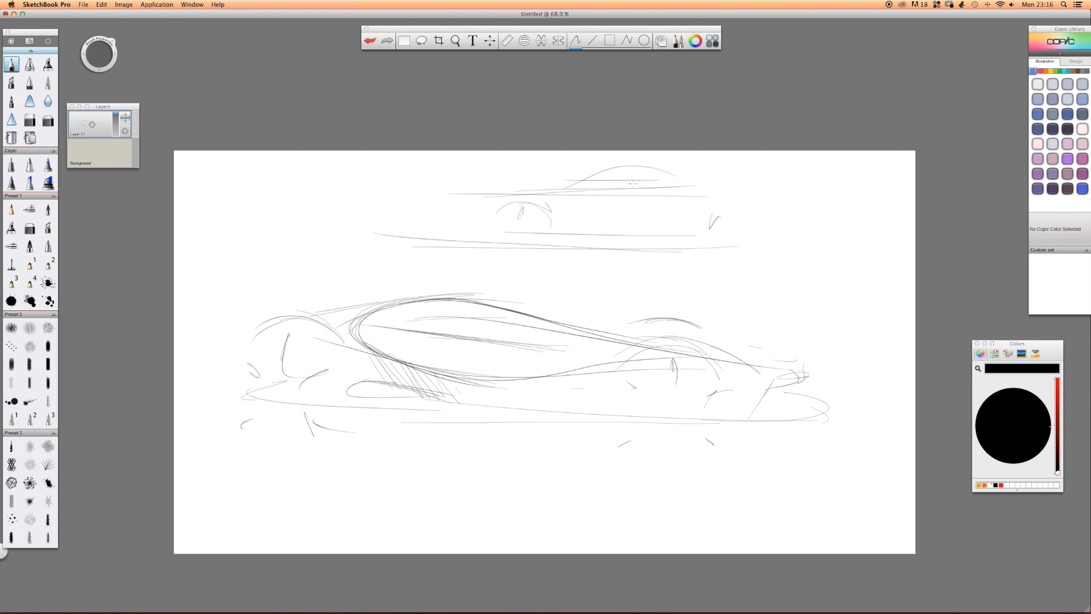
Complete the small car with window and sill strokes and an outline around its hood and body ends.
mouse_move(660, 180)
left_mouse_down()
mouse_move(585, 182)
mouse_move(682, 179)
mouse_move(578, 189)
left_mouse_up()
mouse_move(692, 230)
left_mouse_down()
mouse_move(551, 228)
mouse_move(711, 245)
left_mouse_up()
left_click_drag(633, 238, 713, 250)
mouse_move(615, 159)
left_mouse_down()
mouse_move(423, 186)
mouse_move(408, 209)
left_mouse_up()
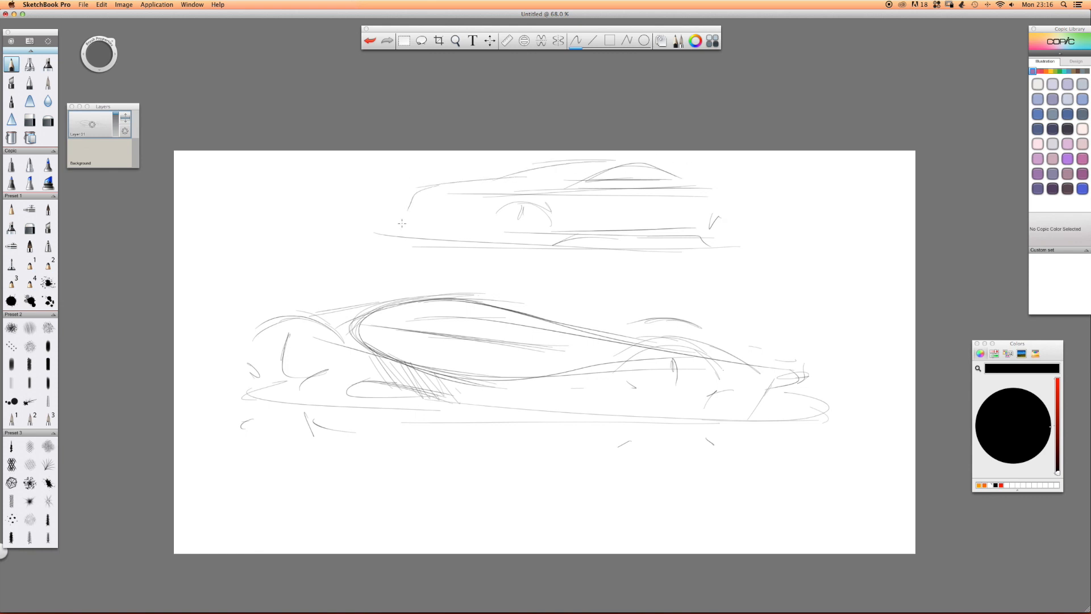
left_click_drag(722, 198, 723, 216)
mouse_move(483, 234)
left_mouse_down()
mouse_move(491, 244)
mouse_move(407, 229)
left_mouse_up()
left_click_drag(367, 314, 415, 298)
On a new layer with the earlier sketches hidden, draw the main body-side curves and shoulder lines of a third car.
left_click_drag(93, 127, 95, 136)
left_click_drag(96, 125, 100, 99)
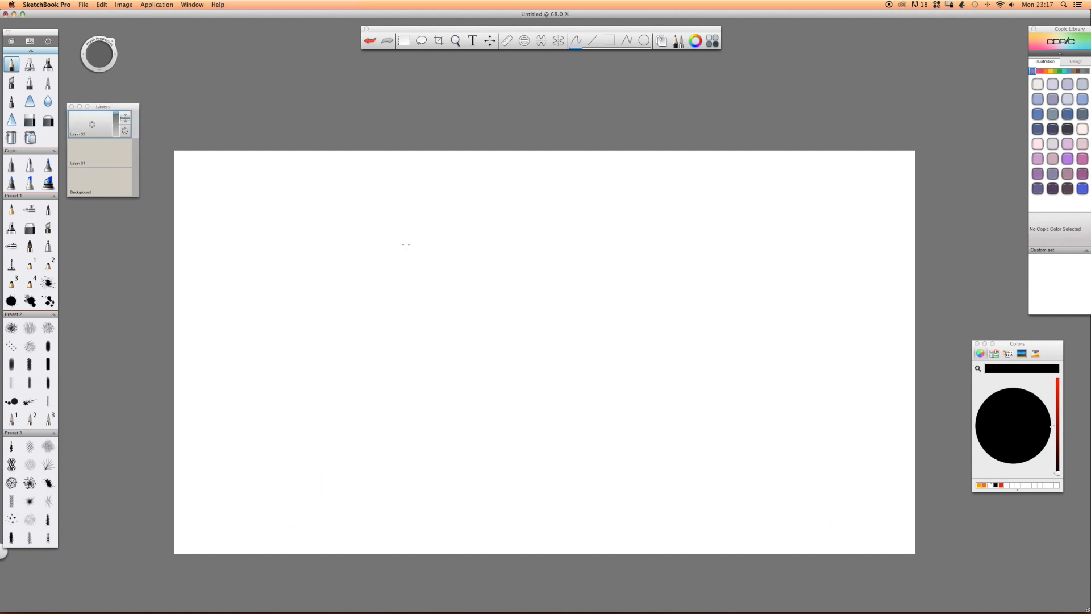
left_click_drag(259, 280, 390, 247)
mouse_move(262, 319)
left_mouse_down()
mouse_move(341, 358)
mouse_move(457, 389)
left_mouse_up()
left_click_drag(680, 373, 601, 331)
mouse_move(711, 387)
left_mouse_down()
mouse_move(541, 319)
mouse_move(295, 299)
left_mouse_up()
mouse_move(720, 296)
left_mouse_down()
mouse_move(430, 299)
mouse_move(457, 288)
left_mouse_up()
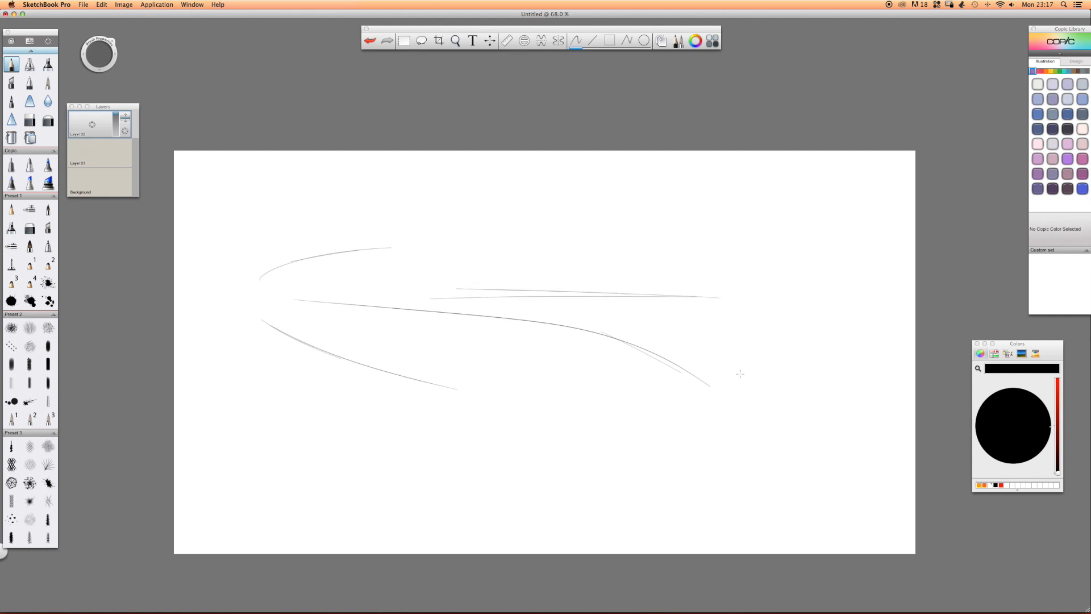
Add the crossing lower creases, the long sill line and the sloping roofline to the third car.
mouse_move(639, 361)
left_mouse_down()
mouse_move(738, 359)
mouse_move(424, 397)
left_mouse_up()
left_click_drag(750, 358, 571, 356)
left_click_drag(808, 363, 457, 349)
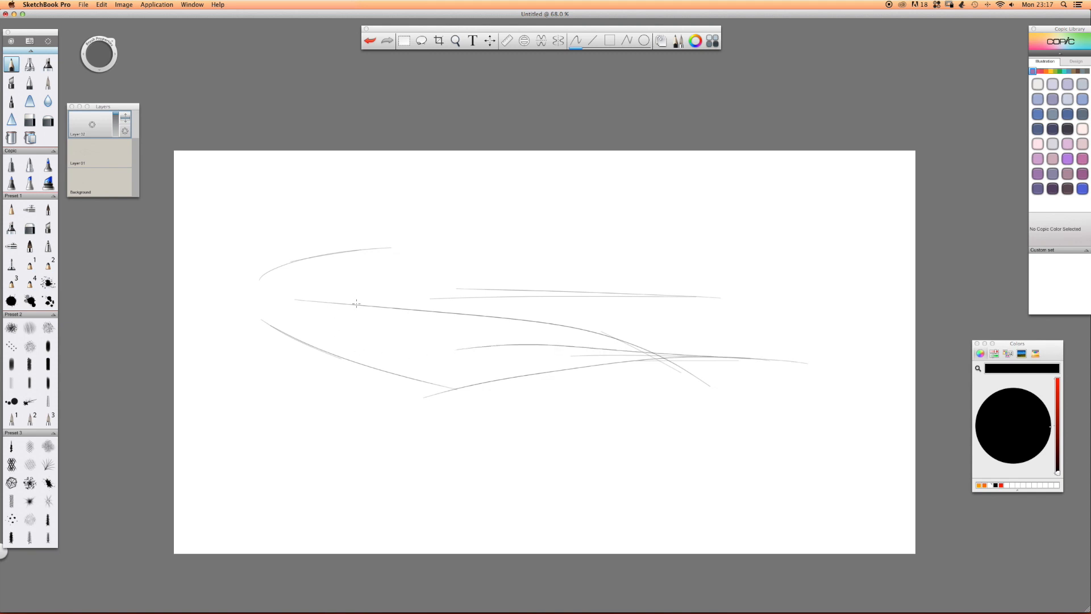
mouse_move(782, 396)
left_mouse_down()
mouse_move(809, 412)
mouse_move(211, 387)
mouse_move(242, 386)
left_mouse_up()
mouse_move(289, 265)
left_mouse_down()
mouse_move(430, 252)
mouse_move(549, 257)
left_mouse_up()
left_click_drag(331, 256, 703, 297)
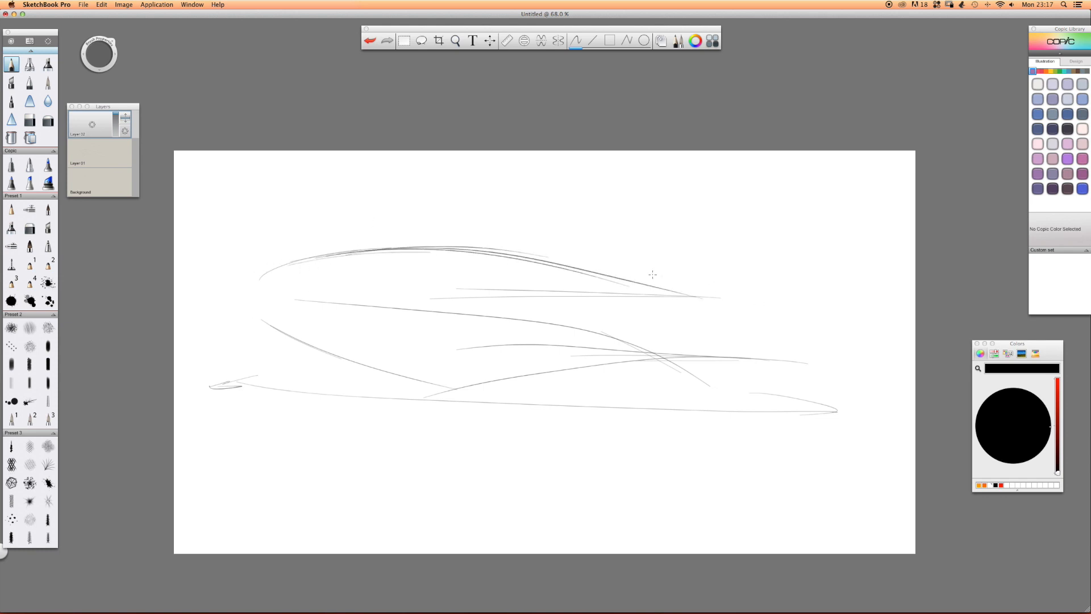
Sketch the third car's body ends, wheel arches and spoke marks.
mouse_move(515, 260)
left_mouse_down()
mouse_move(292, 263)
mouse_move(251, 280)
mouse_move(307, 304)
mouse_move(340, 335)
left_mouse_up()
mouse_move(260, 323)
left_mouse_down()
mouse_move(327, 315)
mouse_move(307, 370)
mouse_move(336, 407)
mouse_move(276, 348)
left_mouse_up()
left_click_drag(257, 402, 278, 380)
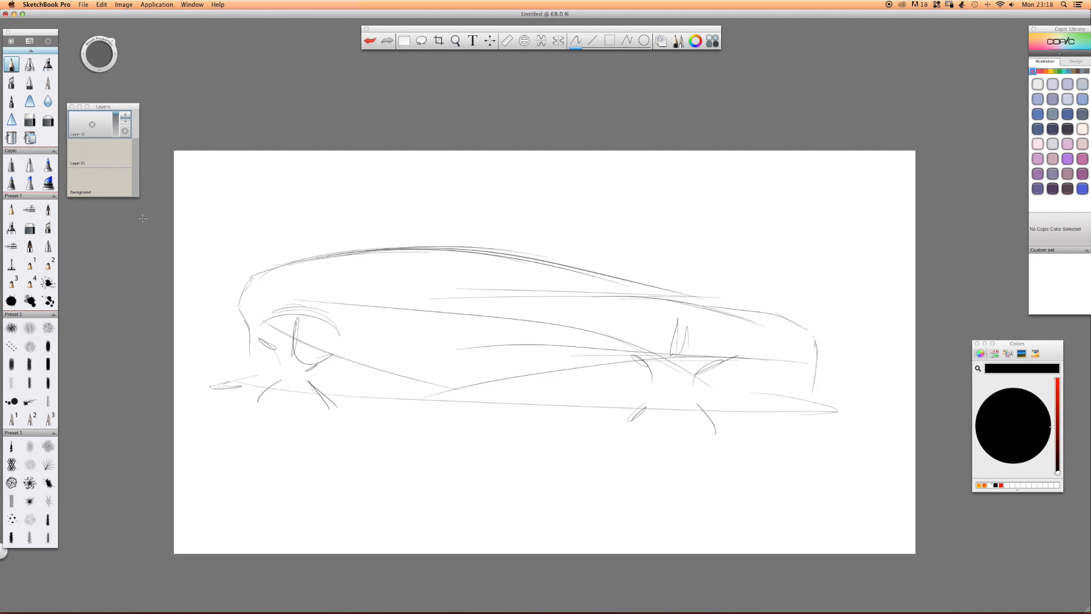
Add a layer and airbrush broad, soft black shading across the whole car with an enlarged brush.
left_click(116, 141)
left_click(29, 65)
left_click_drag(92, 124, 101, 87)
key("b")
left_click_drag(469, 312, 551, 313)
mouse_move(796, 352)
left_mouse_down()
mouse_move(224, 310)
mouse_move(811, 378)
mouse_move(840, 355)
mouse_move(872, 368)
mouse_move(699, 373)
left_mouse_up()
left_click(487, 358)
key("b")
left_click_drag(506, 357, 530, 359)
mouse_move(733, 372)
left_mouse_down()
mouse_move(682, 375)
mouse_move(796, 380)
mouse_move(719, 298)
mouse_move(484, 322)
mouse_move(795, 370)
mouse_move(273, 392)
left_mouse_up()
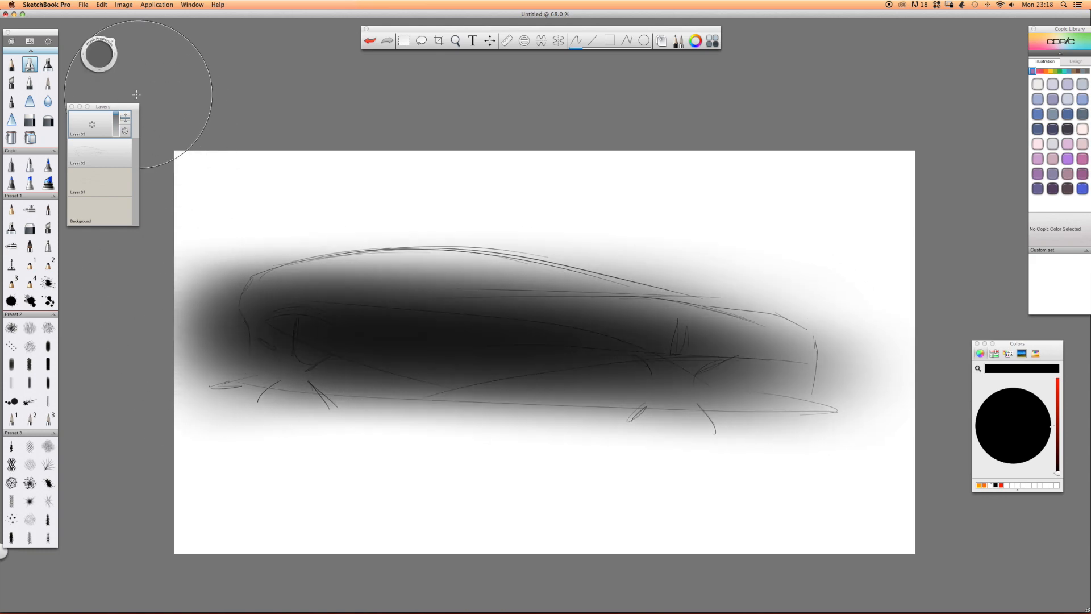
Lower the shading layer's opacity and airbrush a dark diagonal band along the main body-side crease on a new layer.
mouse_move(115, 118)
left_mouse_down()
mouse_move(115, 130)
mouse_move(88, 89)
left_mouse_up()
left_click_drag(569, 352, 529, 356)
mouse_move(666, 367)
left_mouse_down()
mouse_move(568, 318)
mouse_move(466, 295)
mouse_move(676, 376)
mouse_move(392, 282)
mouse_move(511, 329)
mouse_move(347, 283)
mouse_move(618, 375)
mouse_move(488, 306)
mouse_move(406, 285)
left_mouse_up()
Trim the dark band sharply along the crease with the hard eraser and fade its lower edge with the soft eraser.
left_click(27, 121)
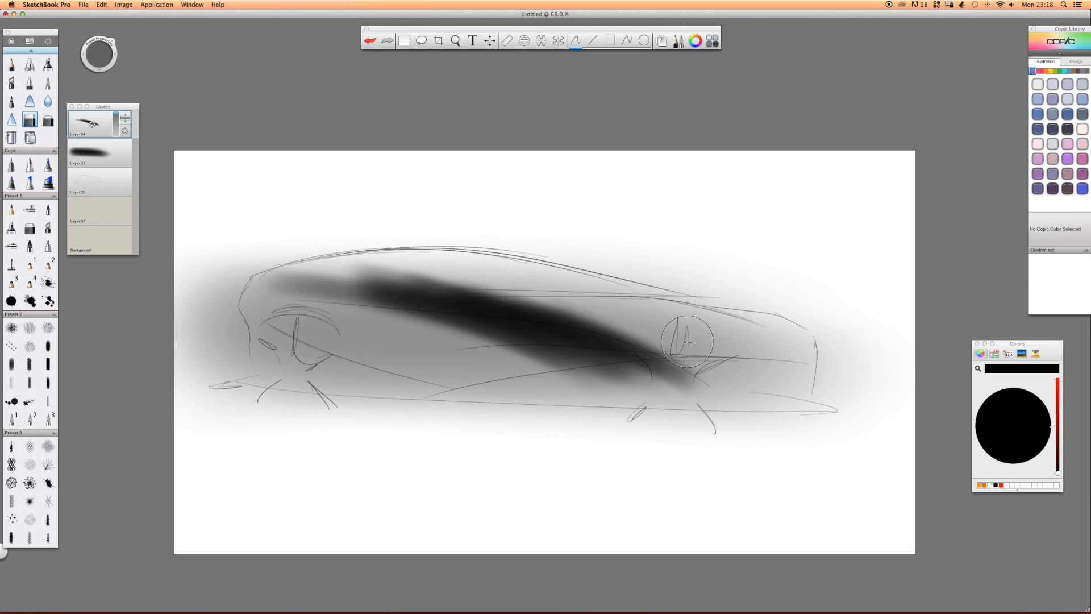
mouse_move(724, 368)
left_mouse_down()
mouse_move(611, 317)
mouse_move(735, 368)
mouse_move(647, 323)
mouse_move(531, 303)
left_mouse_up()
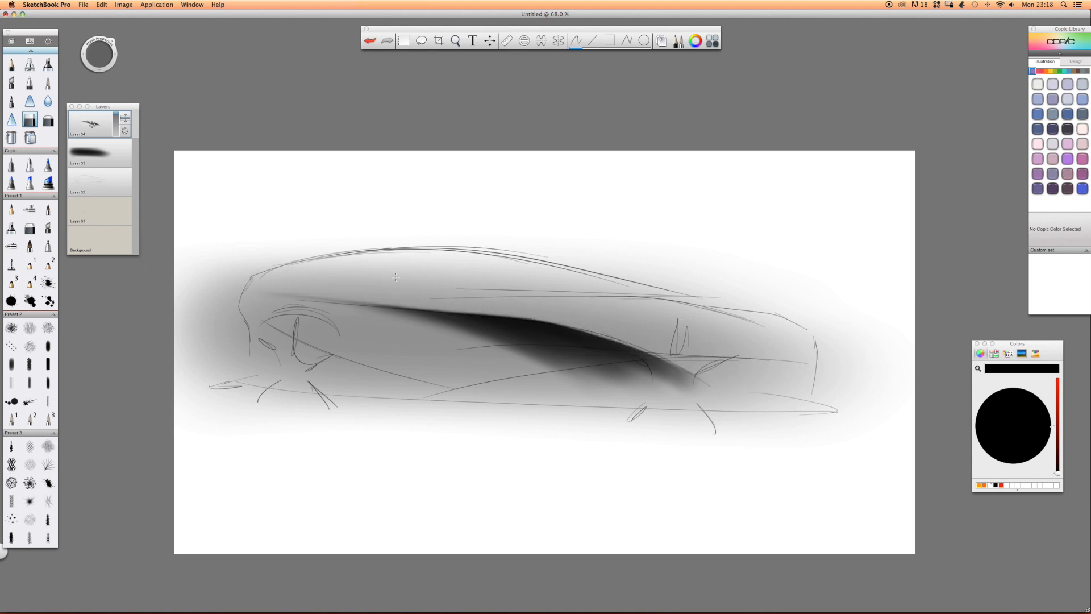
left_click(48, 121)
left_click_drag(528, 348, 670, 375)
left_click_drag(360, 374, 609, 393)
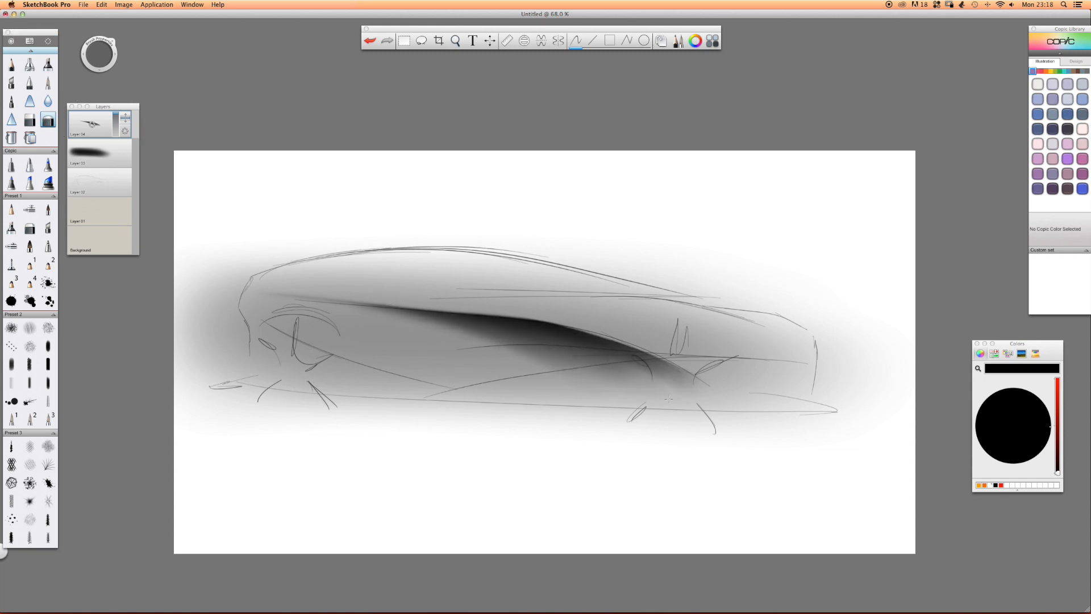
left_click_drag(430, 330, 662, 387)
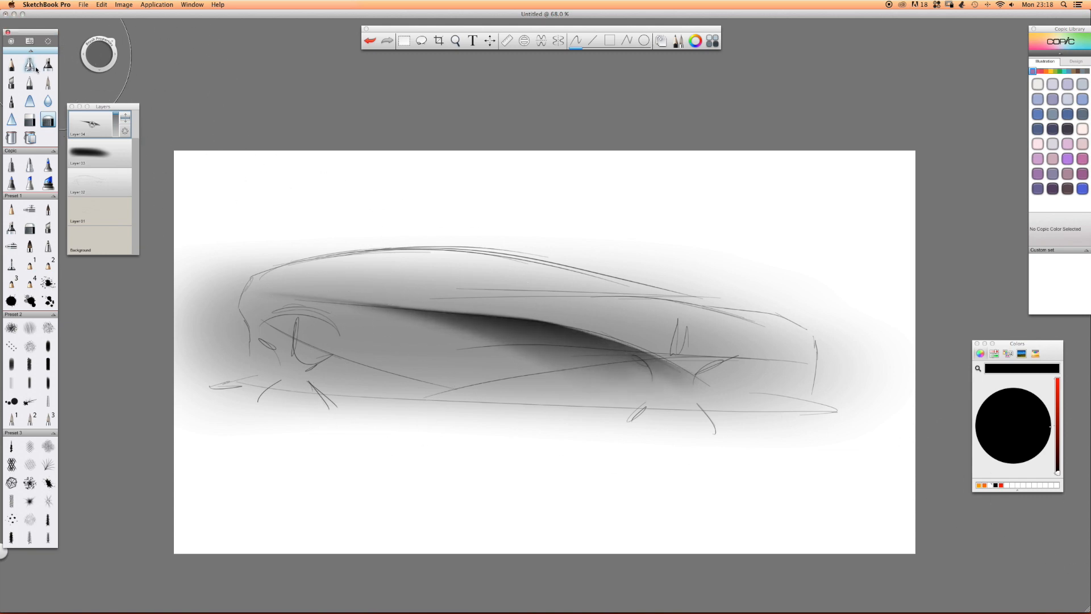
On a new layer, paint dense black strokes over the area between the two lower creases.
key("super+l")
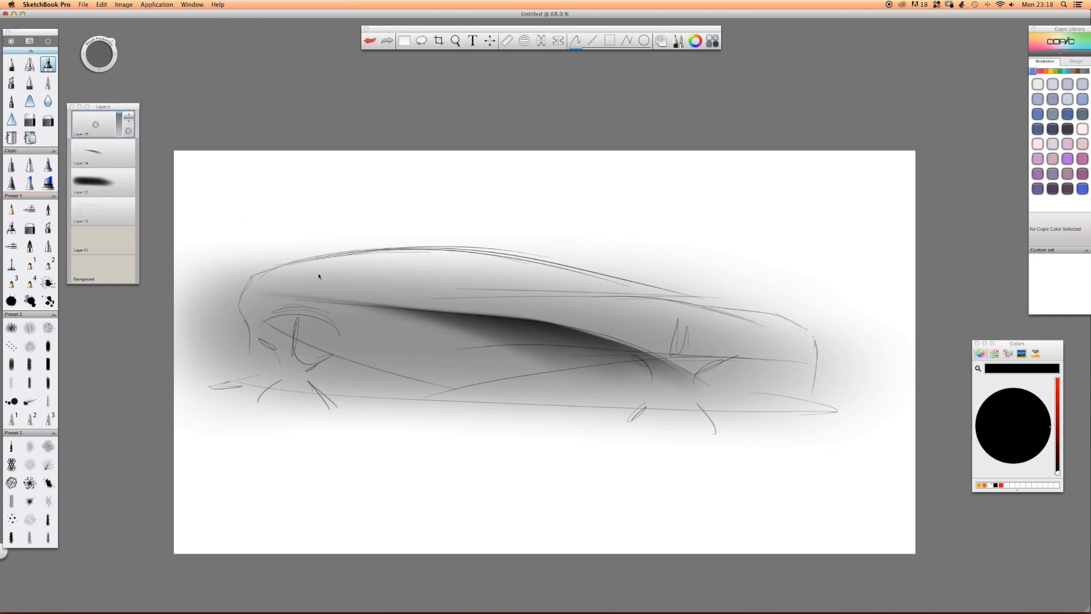
mouse_move(616, 353)
left_mouse_down()
mouse_move(490, 332)
mouse_move(614, 375)
mouse_move(632, 359)
mouse_move(668, 367)
left_mouse_up()
left_click_drag(473, 334, 551, 383)
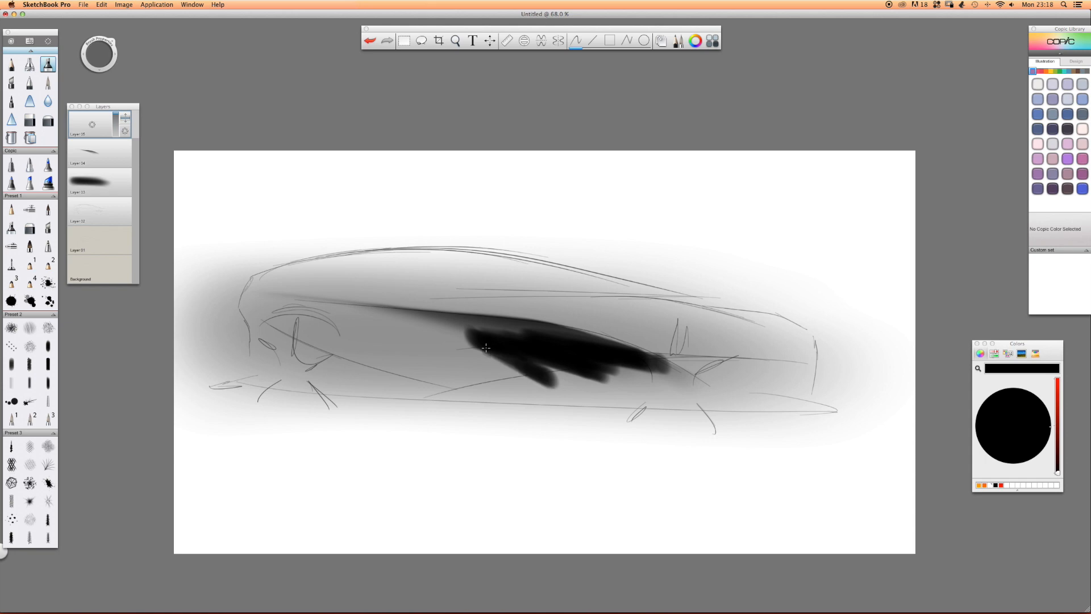
Lower the layer's opacity and trim the black strokes along the two lower creases with the hard eraser.
left_click(29, 120)
left_click(116, 126)
mouse_move(454, 310)
left_mouse_down()
mouse_move(510, 319)
mouse_move(430, 325)
mouse_move(581, 323)
mouse_move(428, 328)
mouse_move(527, 322)
mouse_move(454, 322)
mouse_move(662, 333)
left_mouse_up()
left_click_drag(500, 317, 839, 360)
left_click_drag(518, 404, 652, 385)
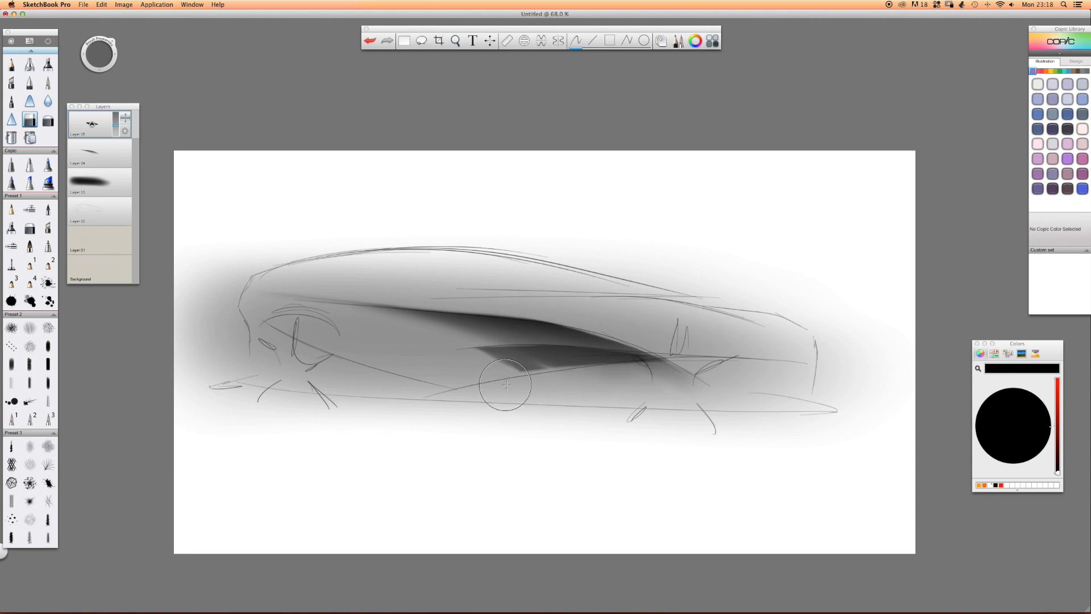
Undo the last eraser strokes and erase again along the patch's lower crease.
key("super+z")
key("super+z")
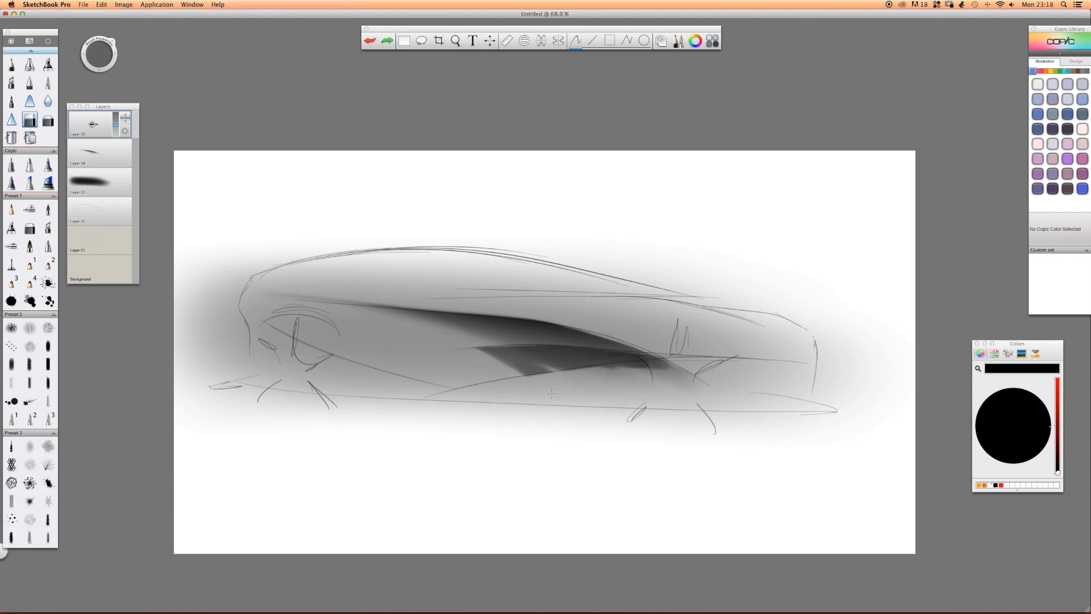
left_click_drag(552, 394, 659, 380)
Fade the lower part of the patch with the soft eraser and reduce its layer's opacity.
left_click(48, 119)
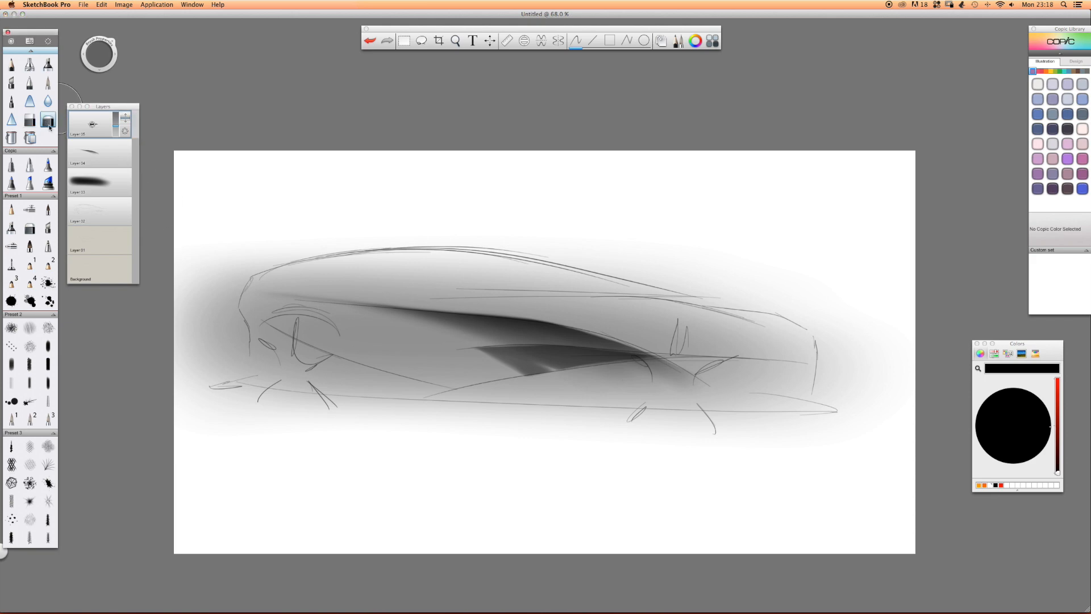
left_click_drag(513, 381, 578, 393)
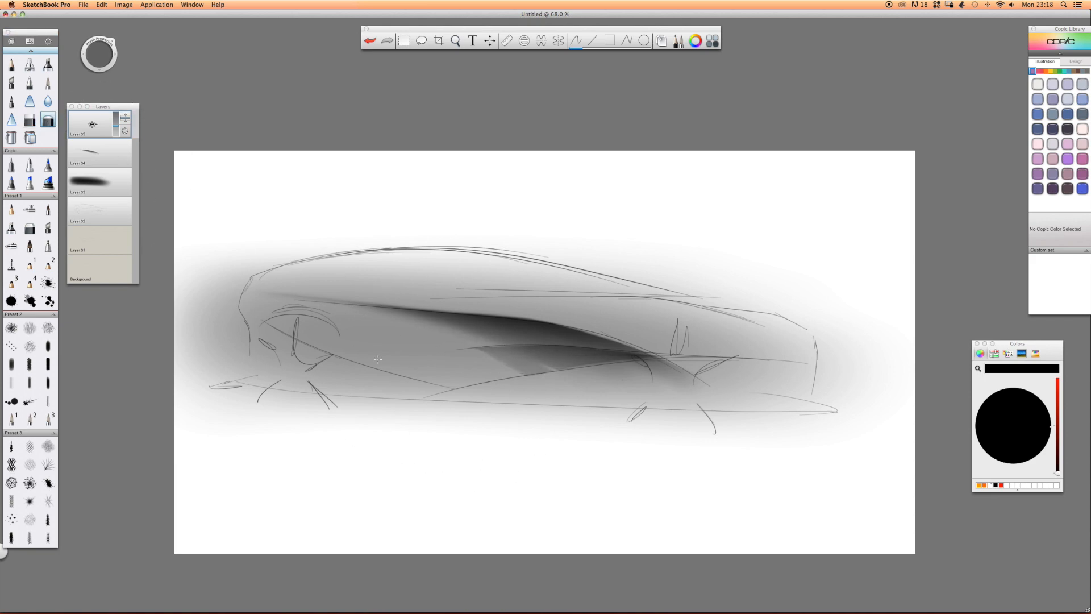
left_click(112, 119)
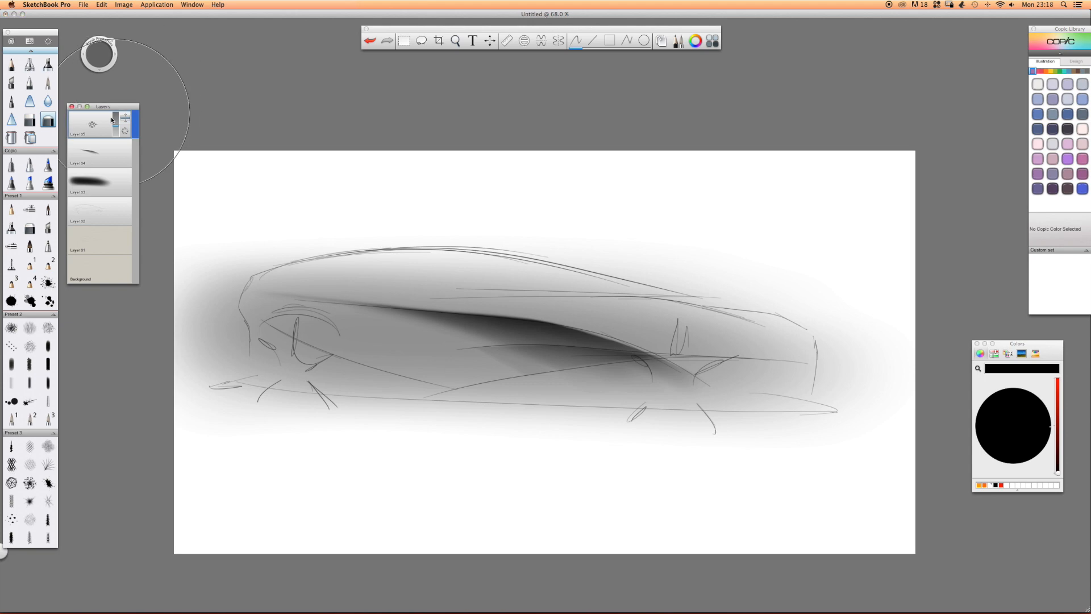
On a new layer, airbrush a dark patch over the upper fender at the car's right end and reduce the layer's opacity.
left_click_drag(93, 130, 93, 103)
left_click(30, 65)
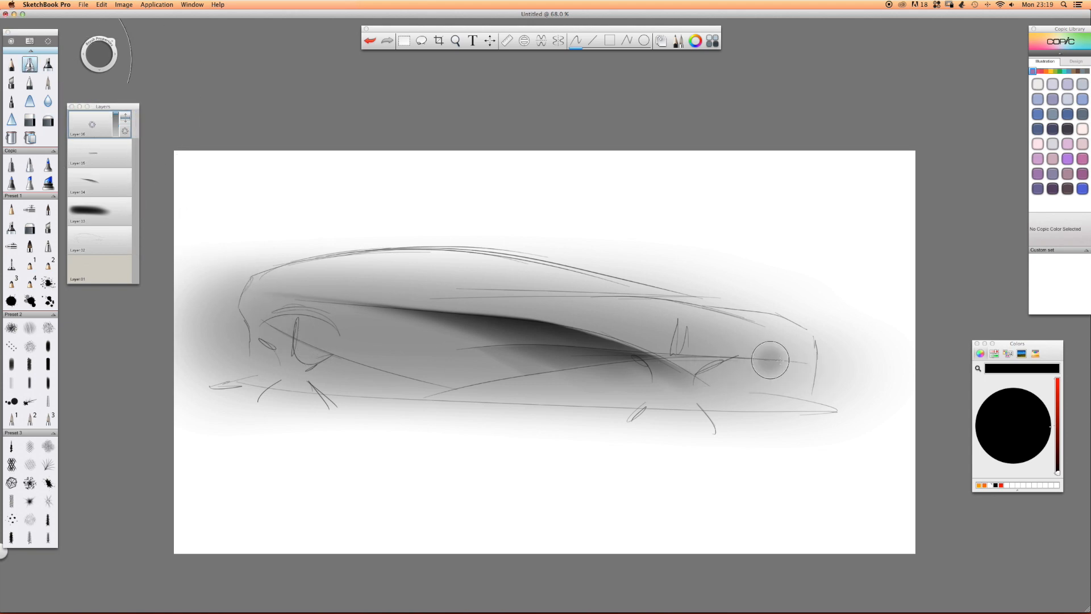
mouse_move(728, 322)
left_mouse_down()
mouse_move(736, 316)
mouse_move(719, 309)
mouse_move(767, 321)
mouse_move(670, 278)
left_mouse_up()
left_click_drag(115, 116, 116, 123)
Trim the fender patch with the hard eraser into a thin wedge below the upper body contour.
left_click(29, 120)
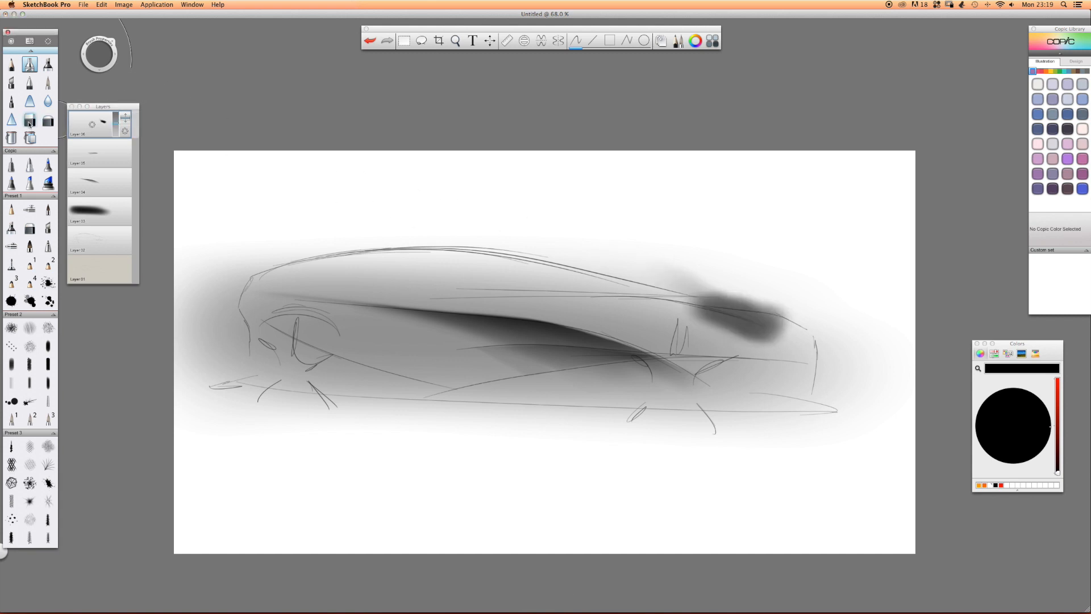
left_click_drag(658, 319, 779, 369)
left_click_drag(642, 318, 802, 369)
left_click_drag(662, 321, 819, 368)
left_click_drag(819, 304, 671, 284)
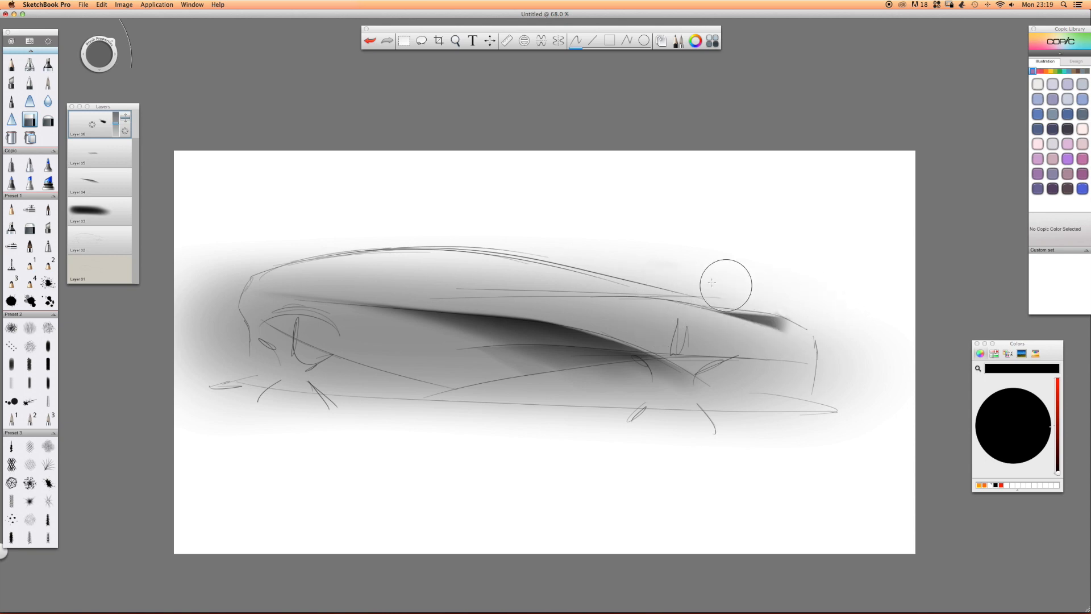
Fade the fender wedge with the soft eraser and airbrush white over the upper body side below the roofline.
left_click(47, 119)
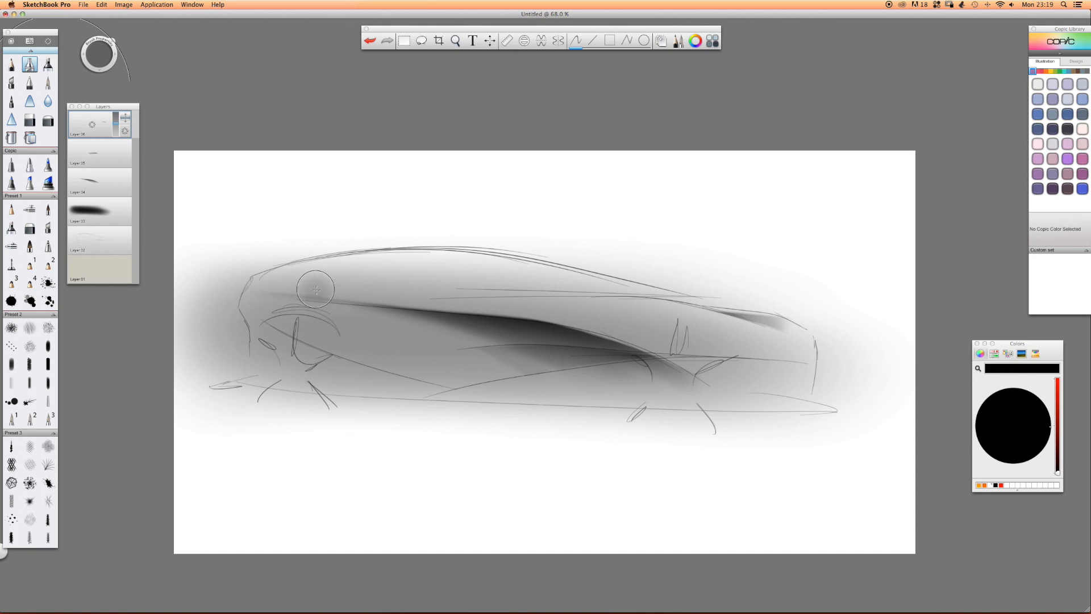
left_click(993, 484)
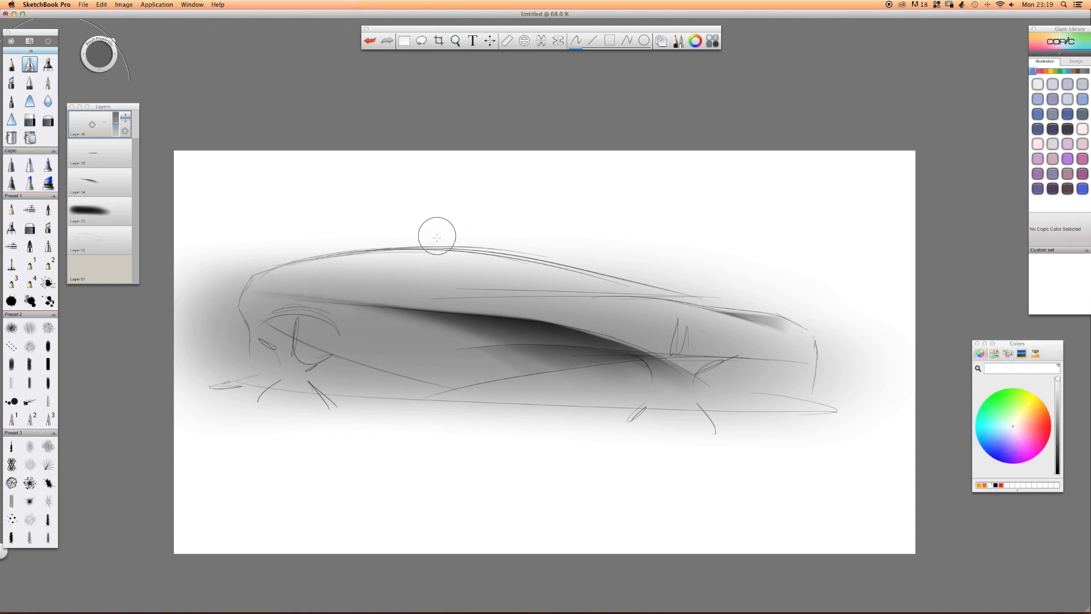
key("b")
mouse_move(466, 315)
left_mouse_down()
mouse_move(501, 304)
mouse_move(372, 279)
left_mouse_up()
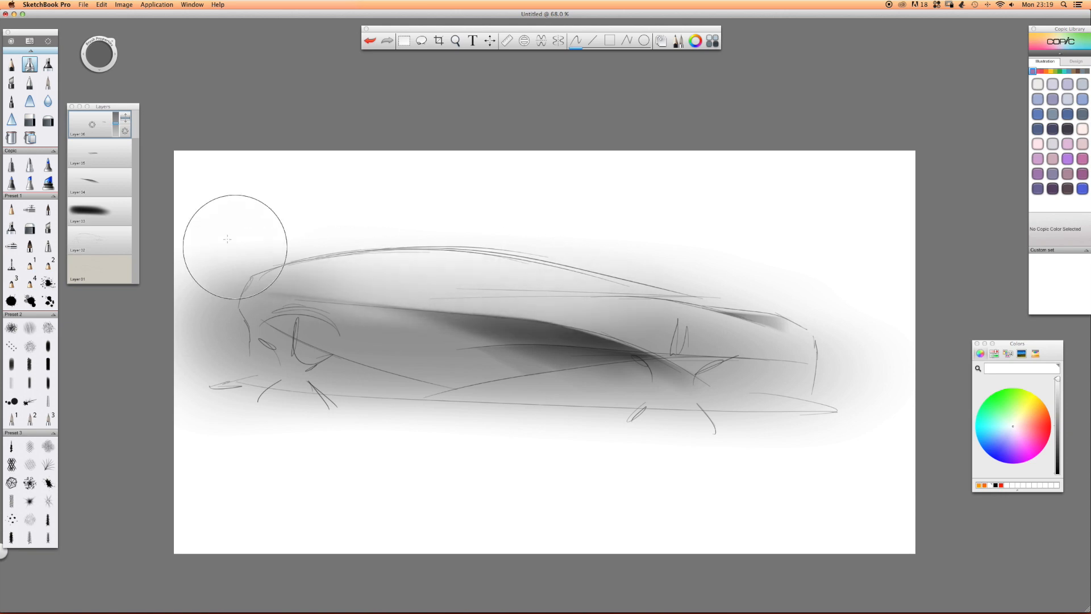
Trim the white highlight with the hard eraser along the straight shoulder line and an arc below the roofline.
left_click(30, 119)
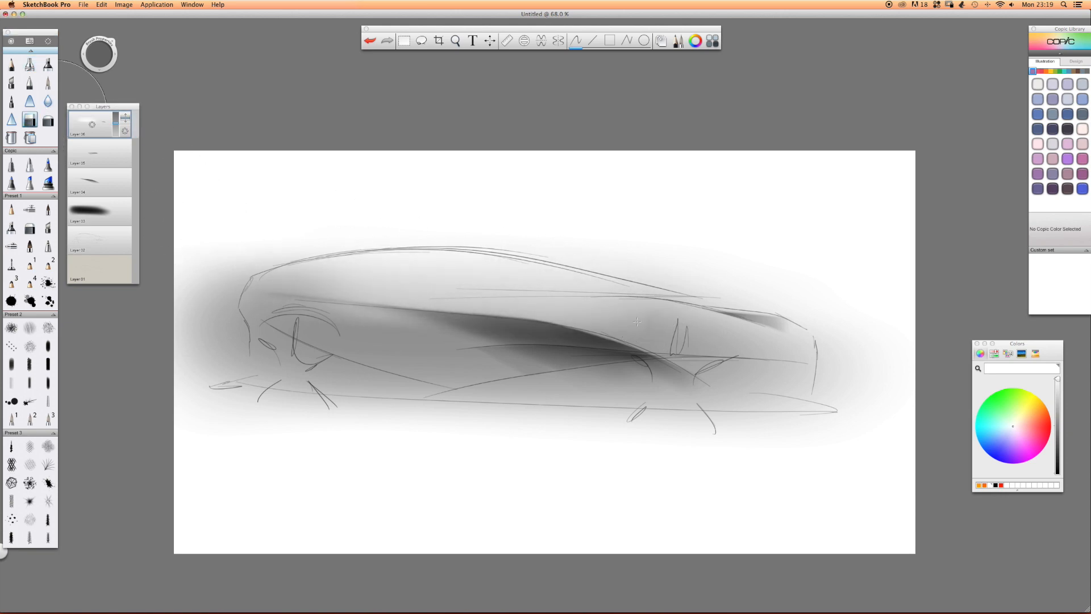
left_click_drag(642, 312, 225, 323)
left_click_drag(659, 299, 239, 295)
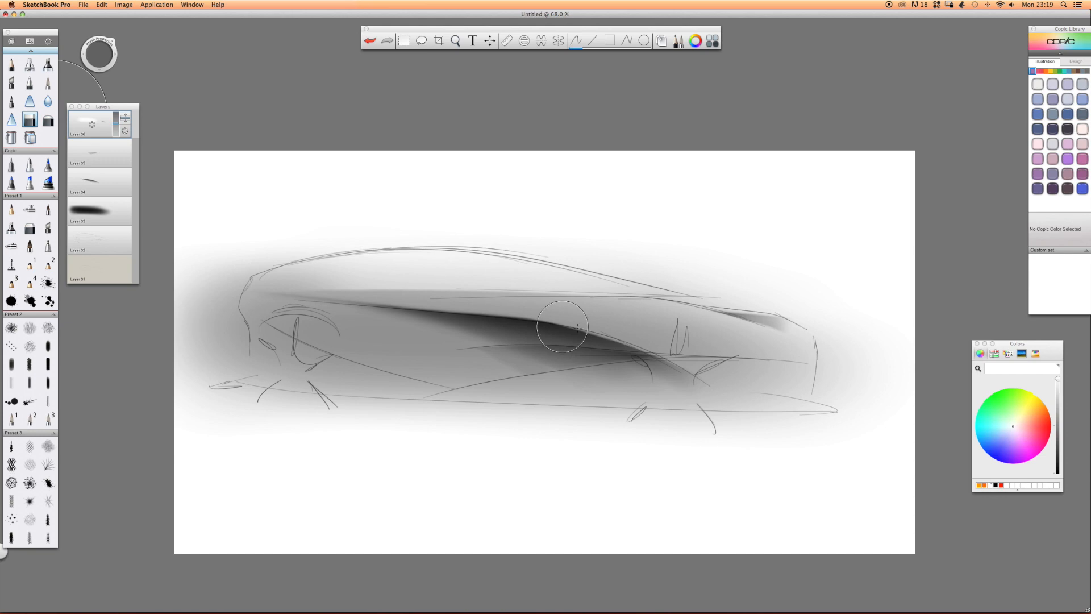
mouse_move(259, 258)
left_mouse_down()
mouse_move(475, 223)
mouse_move(557, 239)
left_mouse_up()
left_click_drag(342, 237, 591, 247)
left_click_drag(290, 246, 619, 268)
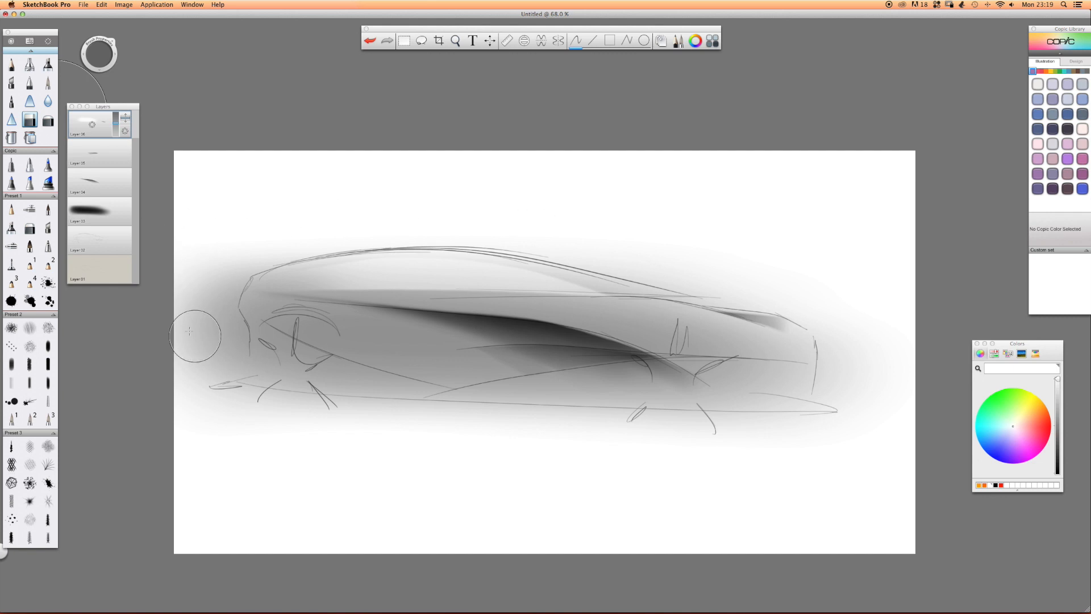
left_click(47, 120)
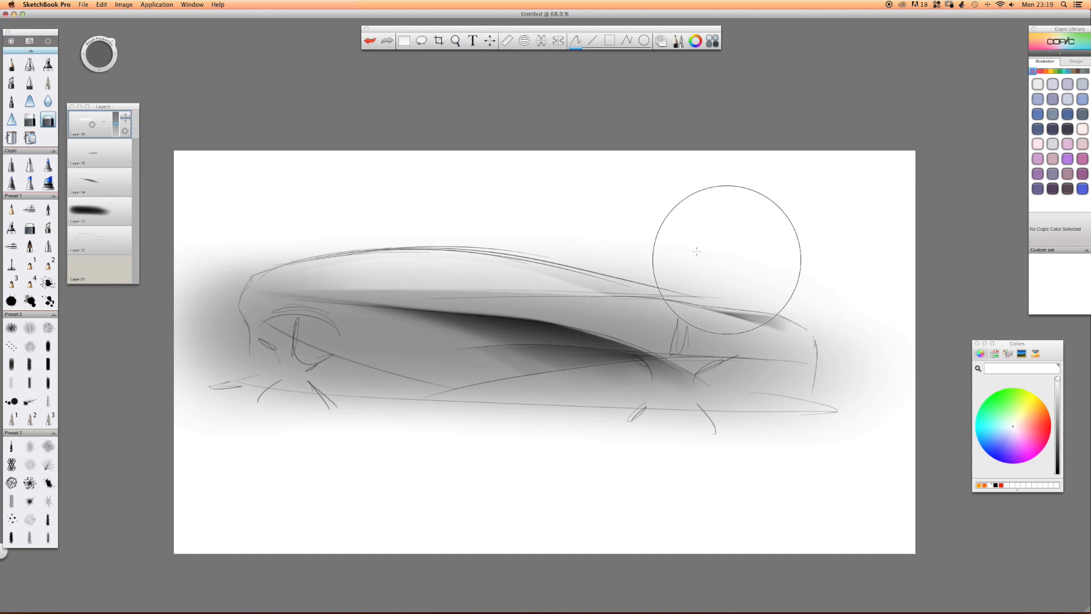
On a new layer, airbrush a white highlight on the body side behind the left wheel and hard-erase it below the diagonal crease.
left_click(124, 106)
left_click_drag(90, 130, 91, 95)
left_click(29, 64)
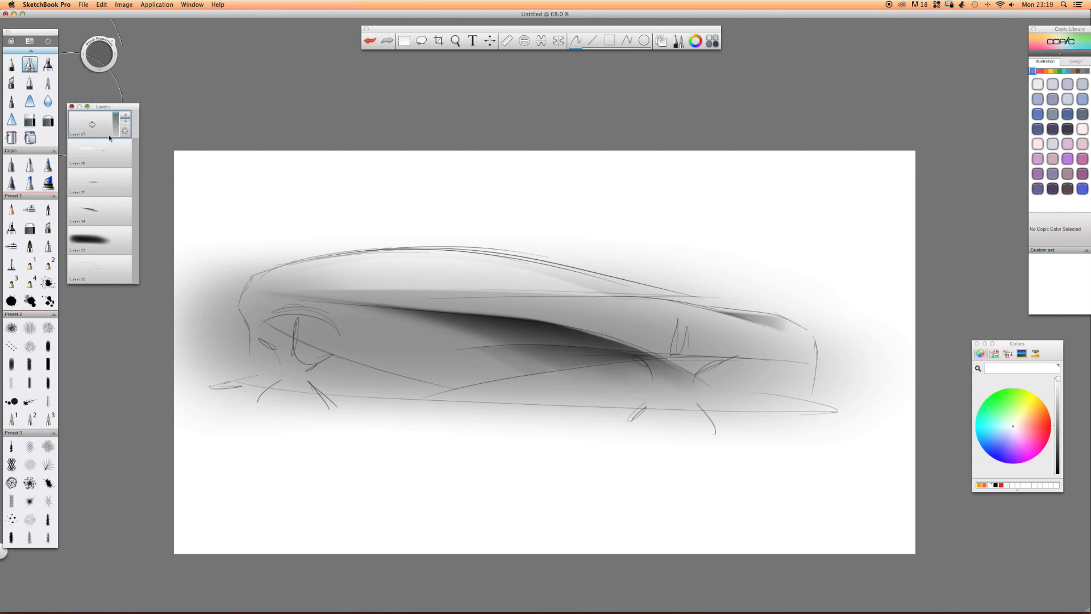
mouse_move(371, 372)
left_mouse_down()
mouse_move(341, 364)
mouse_move(364, 352)
mouse_move(352, 370)
mouse_move(380, 381)
mouse_move(455, 378)
left_mouse_up()
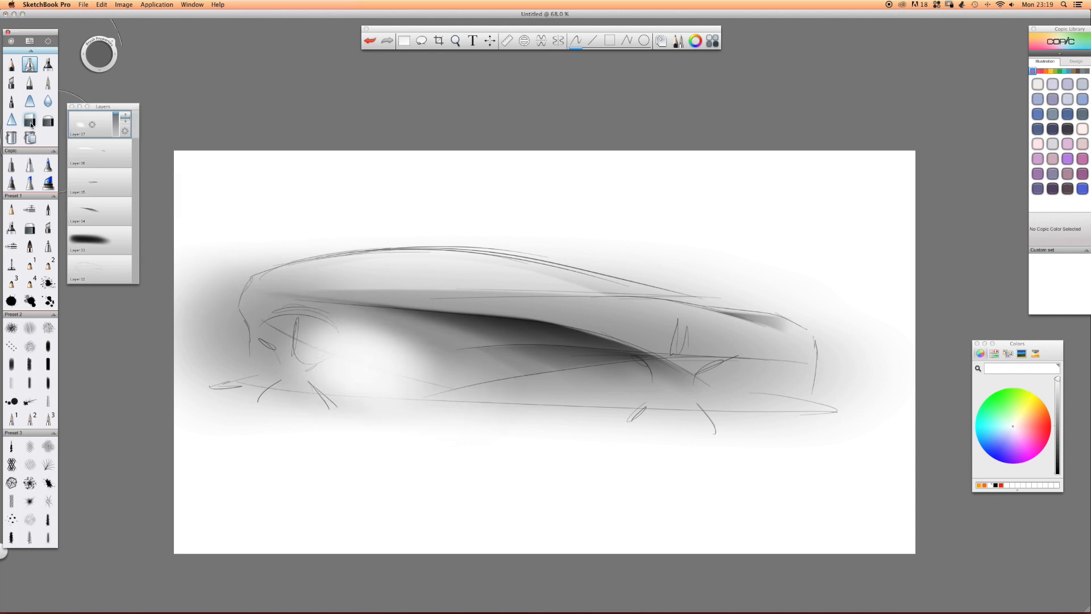
mouse_move(307, 356)
left_mouse_down()
mouse_move(295, 361)
mouse_move(421, 414)
left_mouse_up()
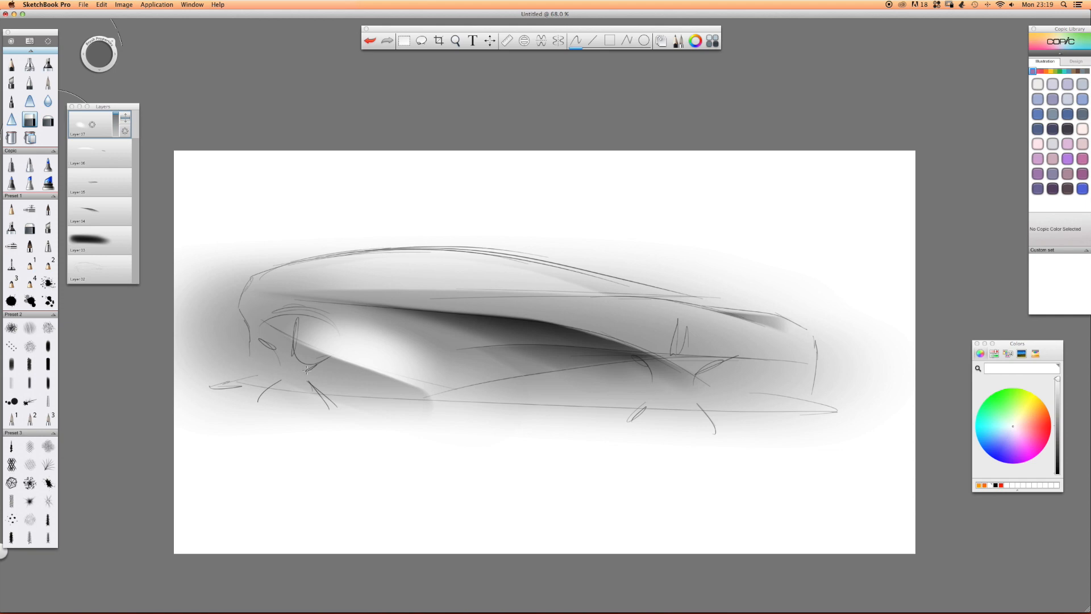
left_click_drag(273, 343, 494, 421)
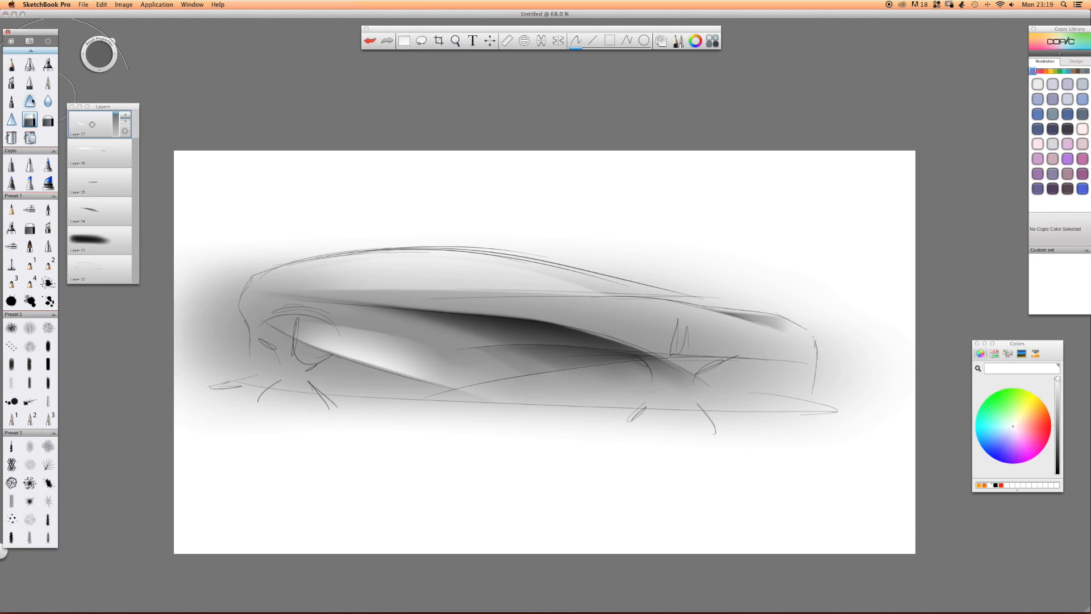
key("e")
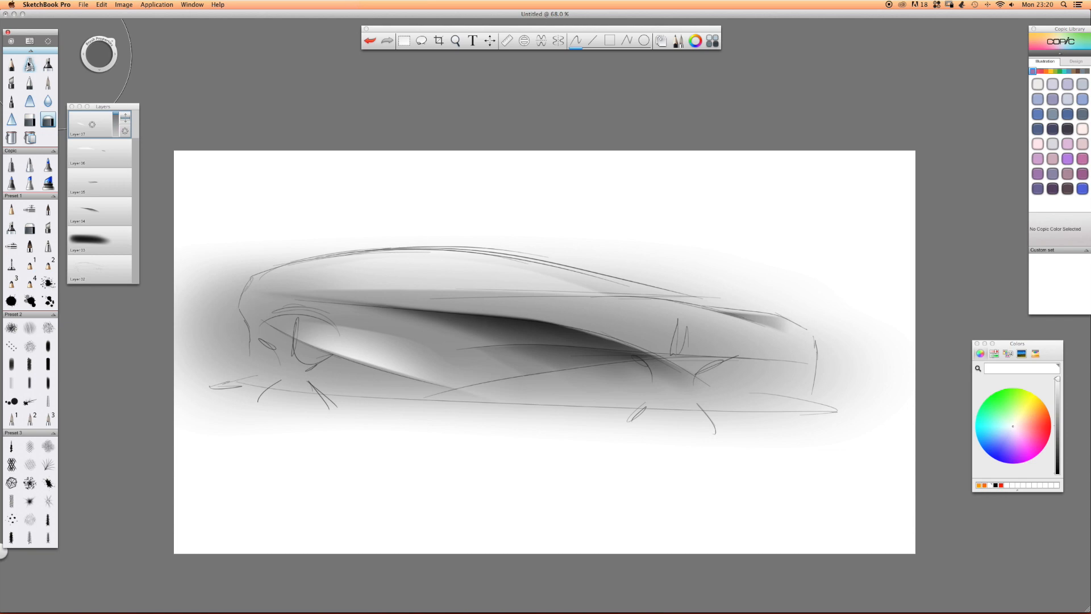
Airbrush orange over the lower body side, trim it to a pointed wedge with the hard eraser and fade it with the soft eraser.
left_click(979, 485)
mouse_move(693, 373)
left_mouse_down()
mouse_move(511, 364)
mouse_move(716, 375)
mouse_move(407, 348)
mouse_move(398, 375)
mouse_move(539, 330)
mouse_move(318, 334)
left_mouse_up()
left_click(29, 120)
left_click_drag(391, 403, 620, 432)
mouse_move(423, 408)
left_mouse_down()
mouse_move(901, 450)
mouse_move(630, 430)
mouse_move(904, 424)
left_mouse_up()
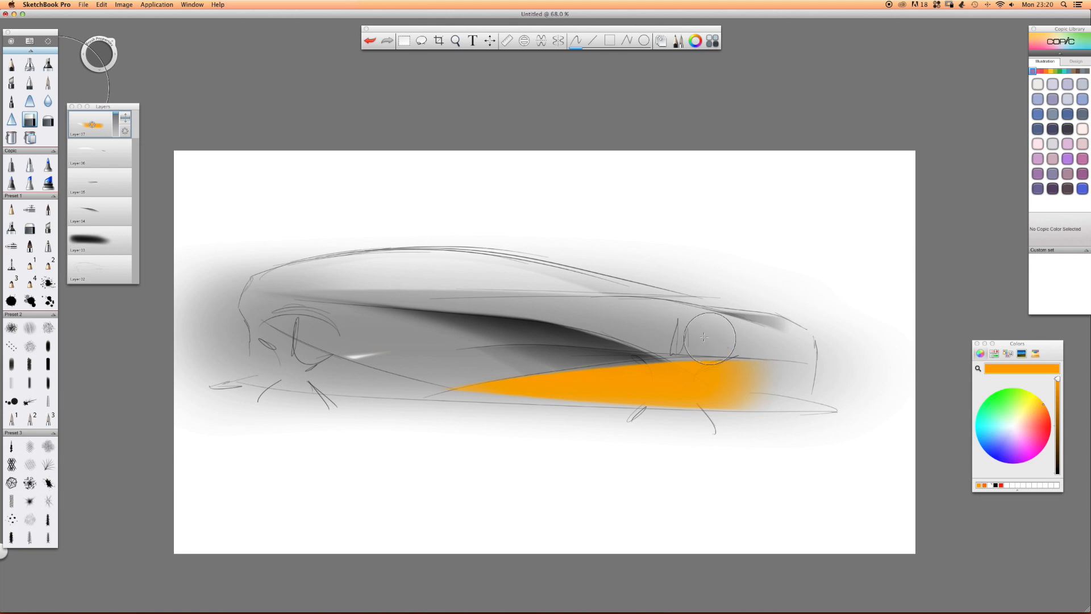
left_click_drag(619, 311, 665, 323)
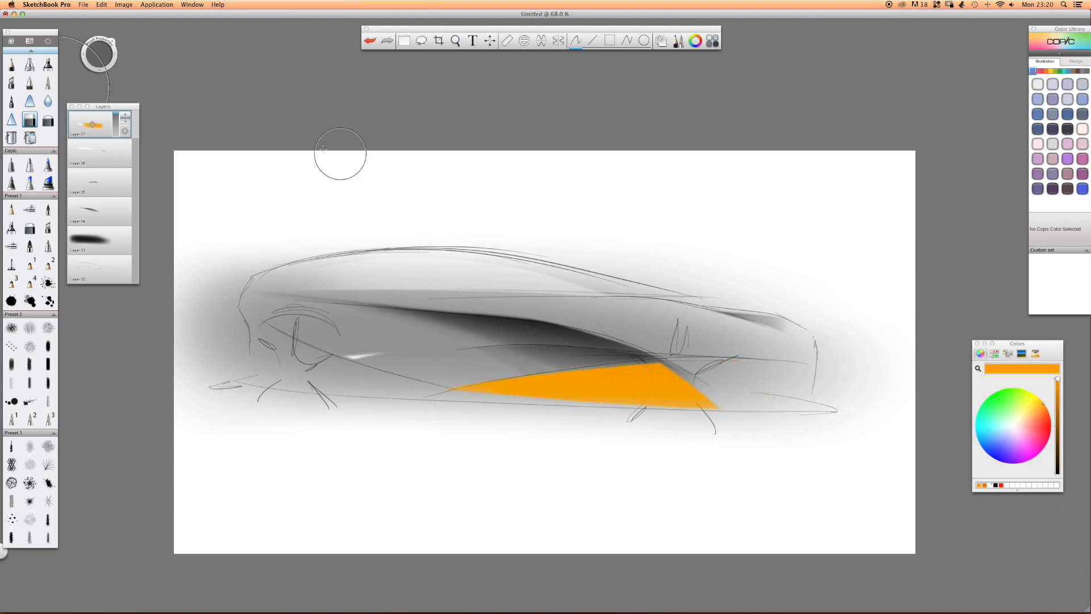
left_click(48, 120)
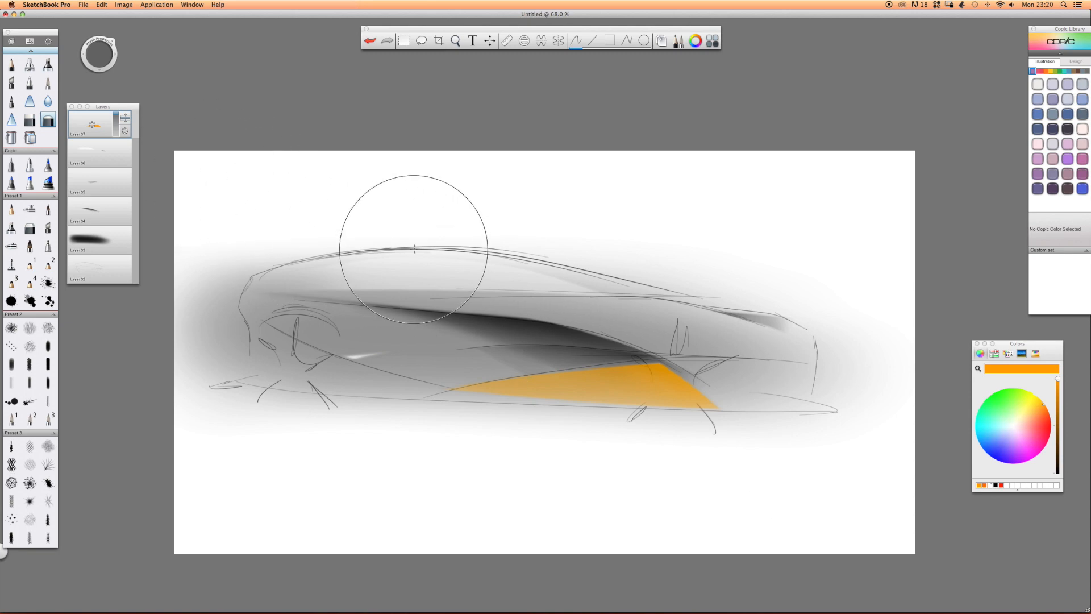
On a new layer, airbrush a black patch over the car's left end around the wheel arch.
key("space")
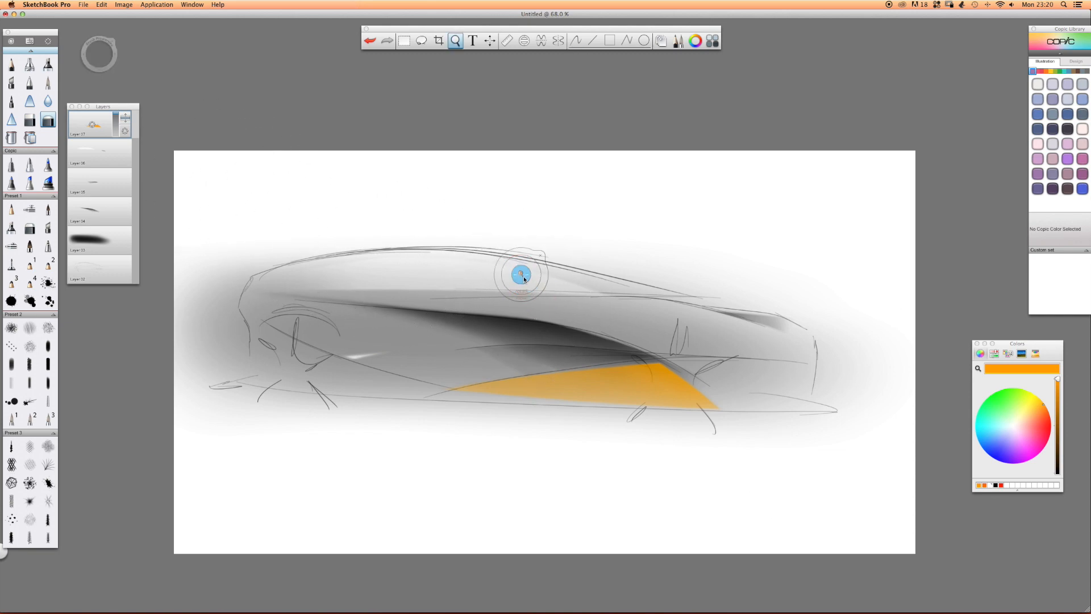
left_click_drag(524, 276, 506, 250)
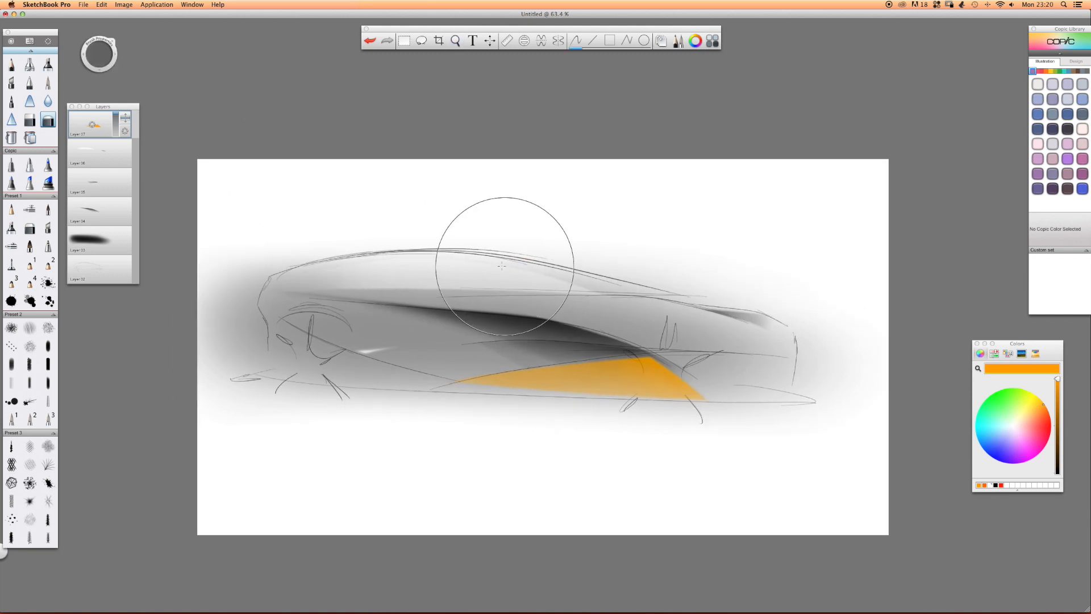
left_click(30, 65)
left_click(125, 116)
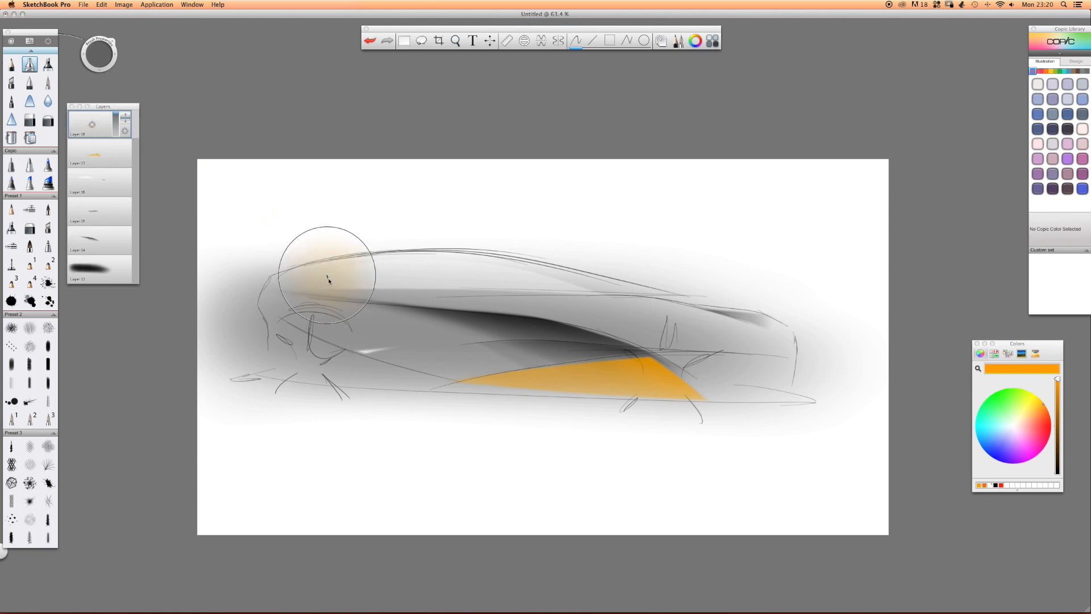
left_click(995, 486)
mouse_move(283, 310)
left_mouse_down()
mouse_move(245, 336)
mouse_move(273, 327)
mouse_move(319, 349)
left_mouse_up()
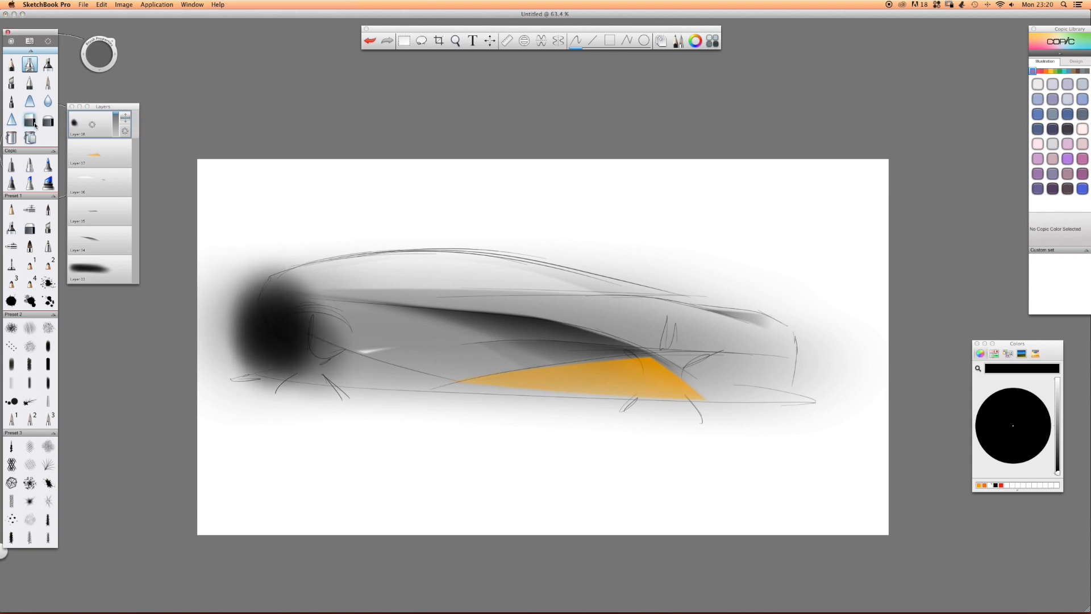
Trim the black patch to the wheel arch, shoulder line and left body contour with the hard eraser, and soften it with the soft eraser.
mouse_move(318, 310)
left_mouse_down()
mouse_move(273, 364)
mouse_move(318, 363)
mouse_move(303, 358)
left_mouse_up()
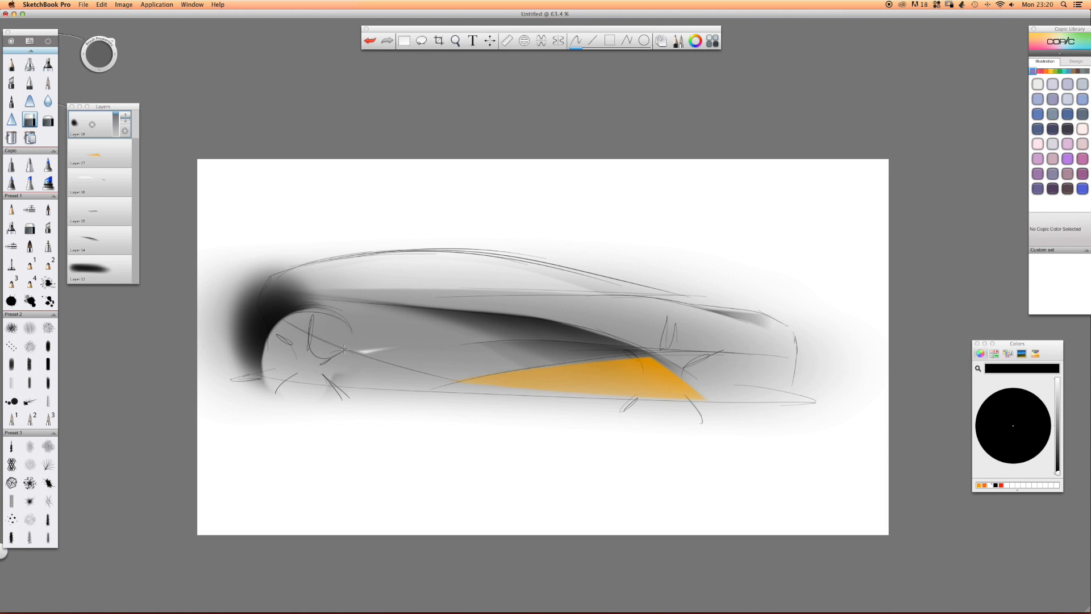
left_click_drag(297, 271, 252, 261)
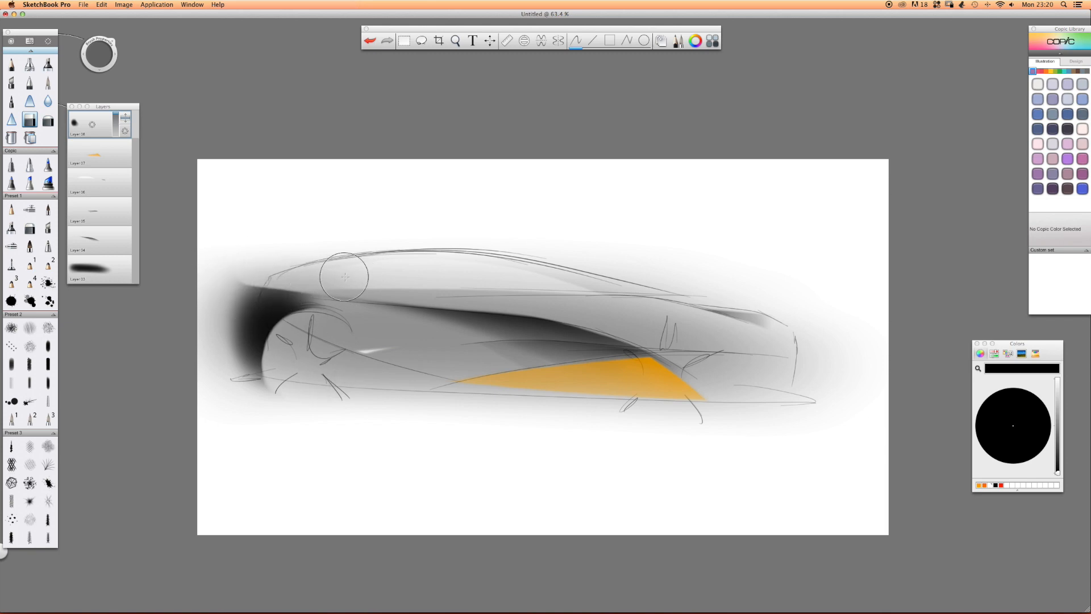
mouse_move(232, 341)
left_mouse_down()
mouse_move(239, 353)
mouse_move(242, 342)
left_mouse_up()
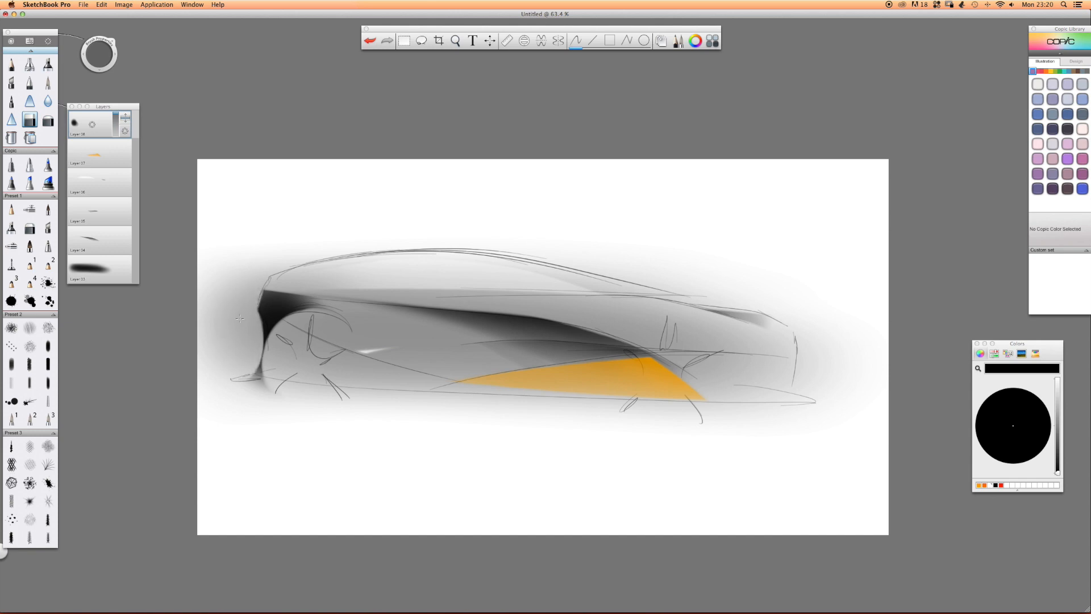
left_click(48, 121)
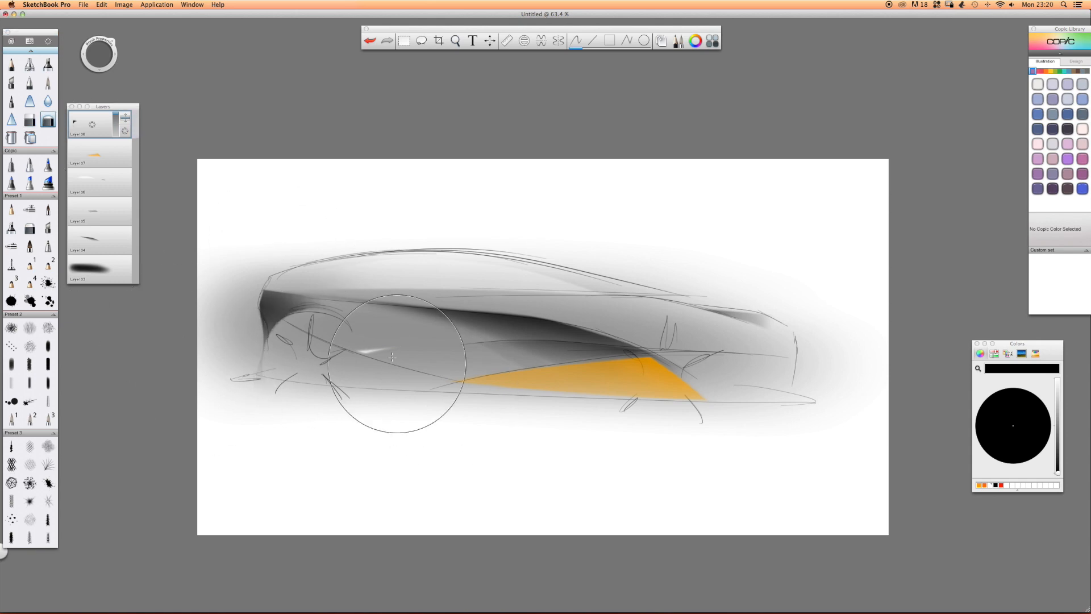
Merge the shaded car's layers into one, hide the merged layer and add an empty layer for a pencil sketch.
key("space")
left_click_drag(513, 254, 471, 251)
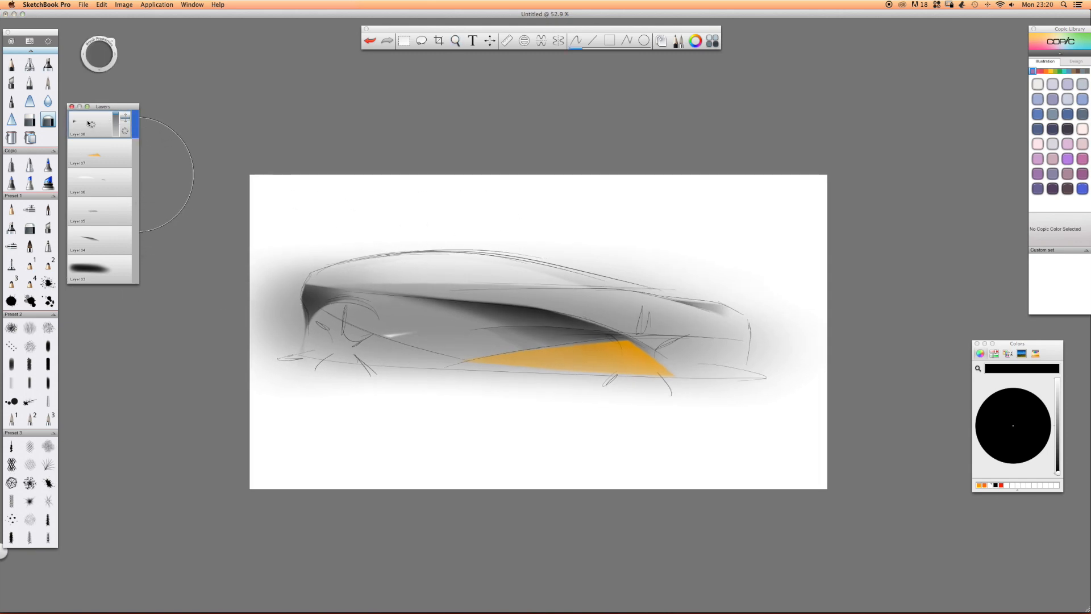
left_click_drag(93, 124, 94, 151)
left_click_drag(93, 123, 94, 149)
left_click_drag(93, 124, 65, 122)
left_click_drag(92, 124, 99, 95)
right_click(444, 300)
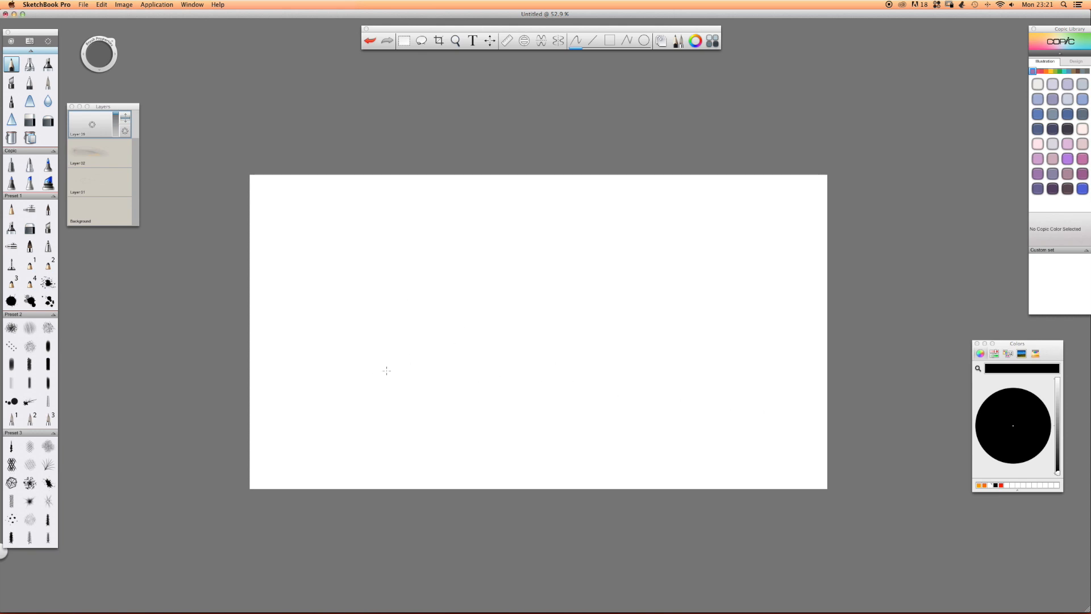
Sketch an S-shaped body curve in the left half and a long arched roofline sloping down to the right.
mouse_move(357, 367)
left_mouse_down()
mouse_move(441, 291)
mouse_move(393, 247)
mouse_move(385, 259)
mouse_move(464, 226)
left_mouse_up()
left_click_drag(368, 243, 684, 279)
left_click_drag(449, 233, 727, 296)
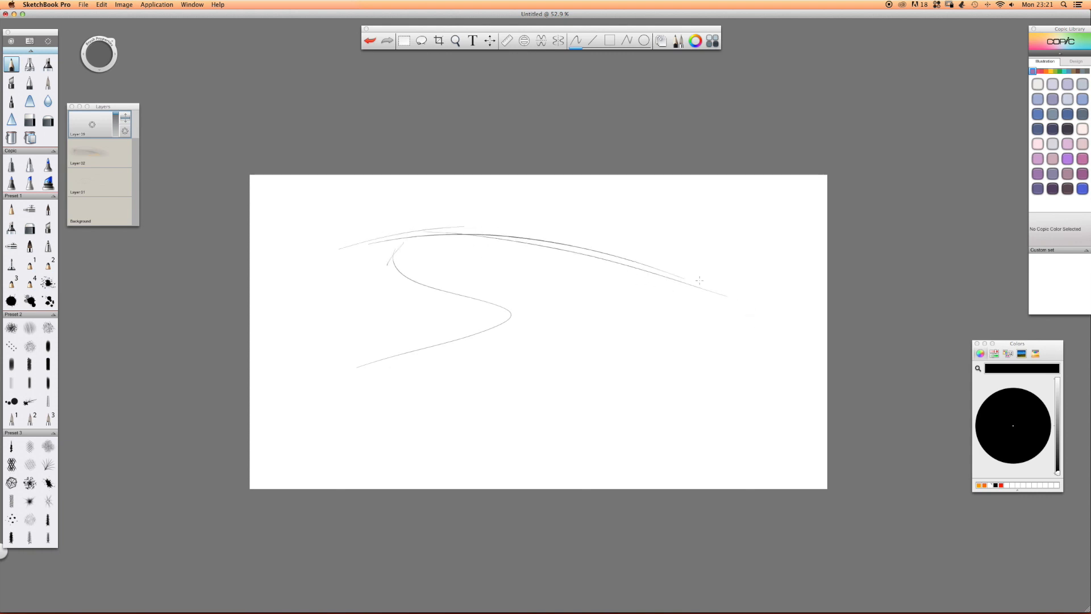
Sketch the fender's upper line and the lower crease curving down at the car's right end.
left_click_drag(767, 304, 643, 275)
left_click_drag(767, 302, 606, 285)
left_click_drag(751, 368, 586, 292)
mouse_move(748, 373)
left_mouse_down()
mouse_move(716, 336)
mouse_move(553, 282)
left_mouse_up()
mouse_move(598, 294)
left_mouse_down()
mouse_move(754, 301)
mouse_move(768, 318)
left_mouse_up()
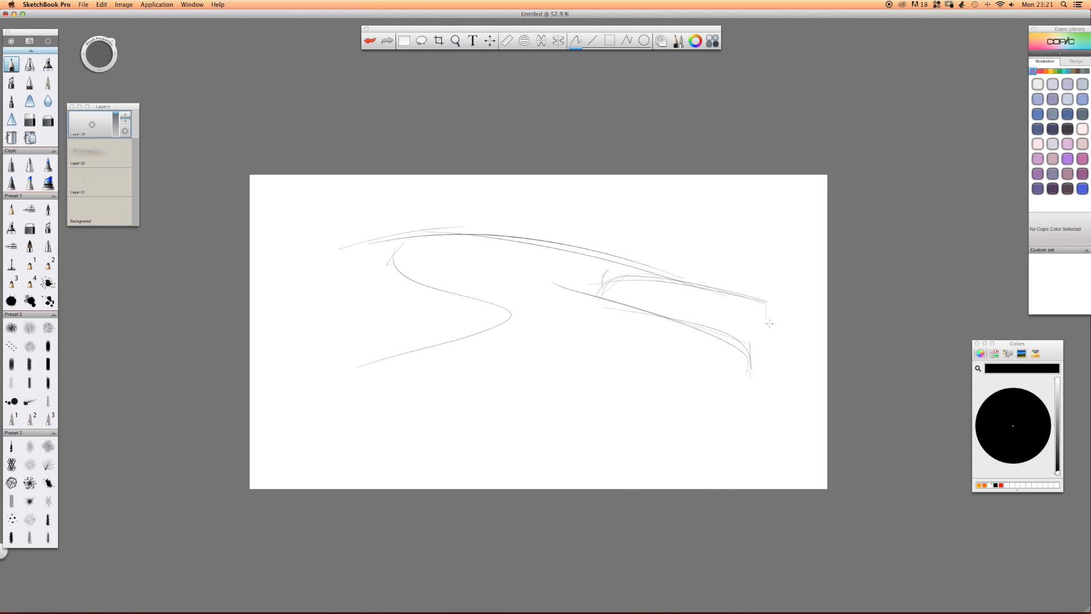
Sketch two sweeping lower body lines, the notched contour at the left end and the long ground line.
mouse_move(733, 351)
left_mouse_down()
mouse_move(529, 345)
mouse_move(372, 313)
left_mouse_up()
left_click_drag(737, 349, 295, 295)
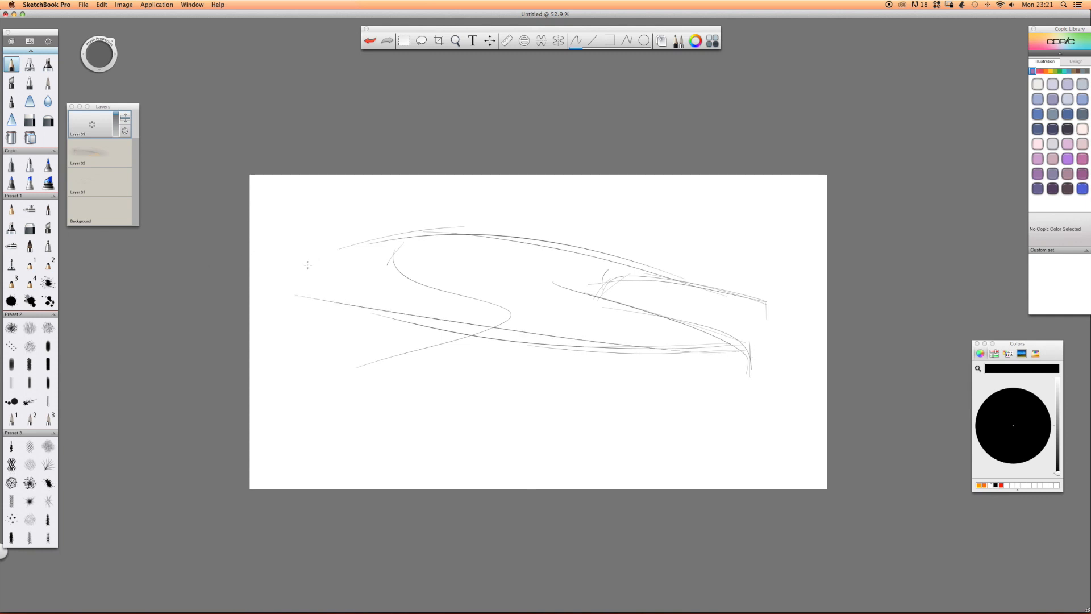
left_click_drag(331, 285, 287, 291)
mouse_move(784, 359)
left_mouse_down()
mouse_move(679, 370)
mouse_move(808, 375)
mouse_move(283, 363)
left_mouse_up()
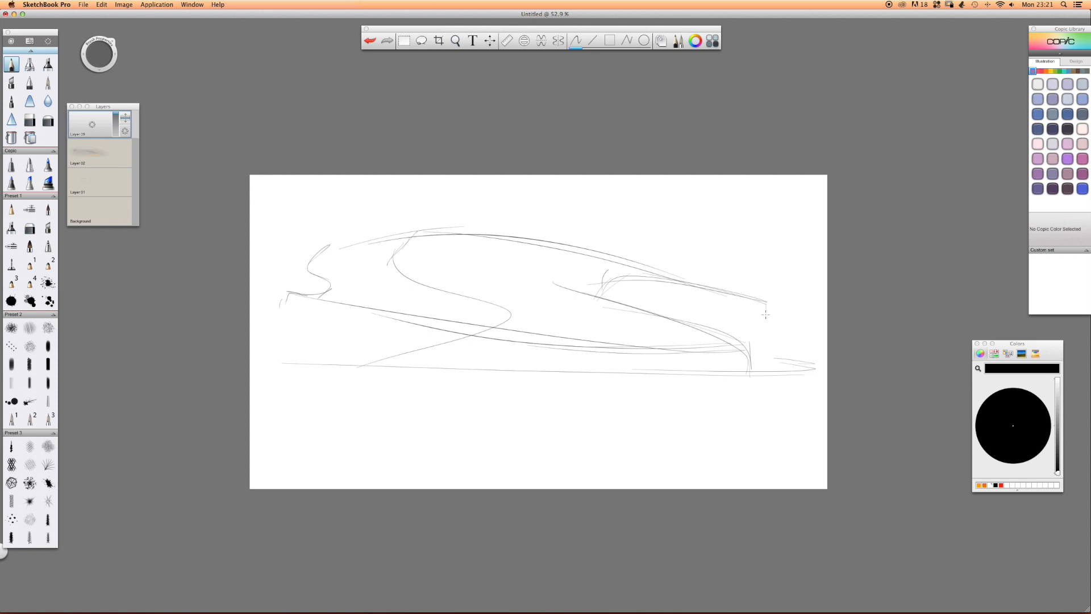
Rough in the right wheel with its arch and spoke lines below the fender.
mouse_move(754, 305)
left_mouse_down()
mouse_move(773, 336)
mouse_move(738, 341)
left_mouse_up()
mouse_move(739, 341)
left_mouse_down()
mouse_move(776, 333)
mouse_move(770, 386)
left_mouse_up()
left_click_drag(756, 314, 773, 366)
Sketch the slanted outer contour at the car's left end, using mirror symmetry for the first stroke only.
key("x")
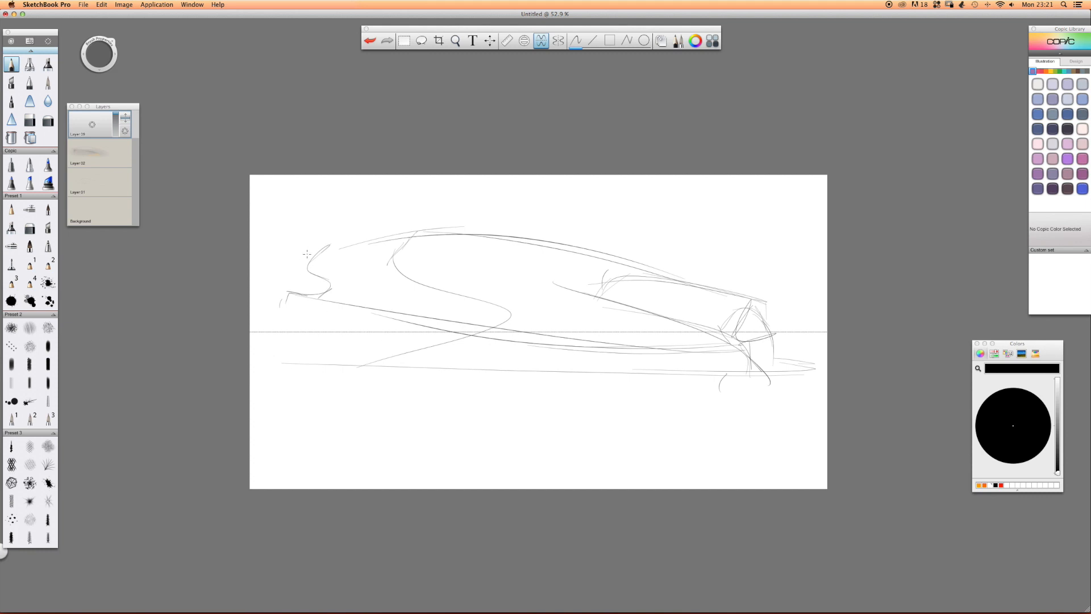
left_click_drag(327, 249, 281, 288)
key("x")
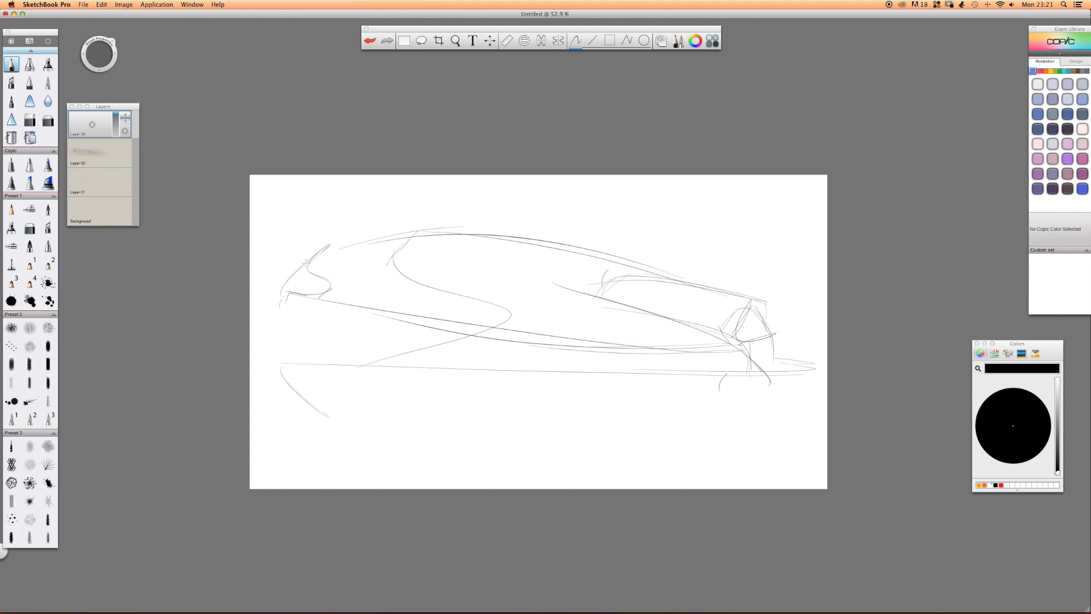
left_click_drag(307, 258, 277, 295)
Rough in the left wheel with its arch, spoke lines and lower curves.
mouse_move(377, 297)
left_mouse_down()
mouse_move(439, 311)
mouse_move(379, 298)
mouse_move(439, 320)
mouse_move(401, 329)
mouse_move(442, 324)
left_mouse_up()
mouse_move(437, 325)
left_mouse_down()
mouse_move(409, 343)
mouse_move(429, 382)
left_mouse_up()
left_click_drag(367, 317, 377, 361)
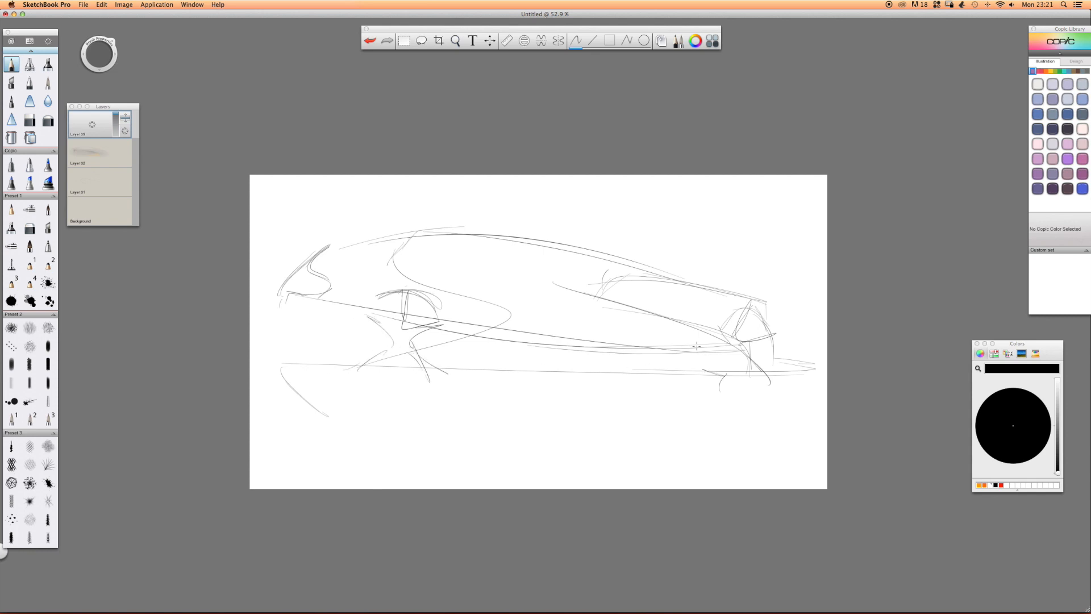
Sketch a long flat oval low on the body side and a second S-shaped line sweeping from the roof to the sill.
mouse_move(566, 323)
left_mouse_down()
mouse_move(673, 344)
mouse_move(508, 333)
mouse_move(494, 341)
mouse_move(688, 349)
left_mouse_up()
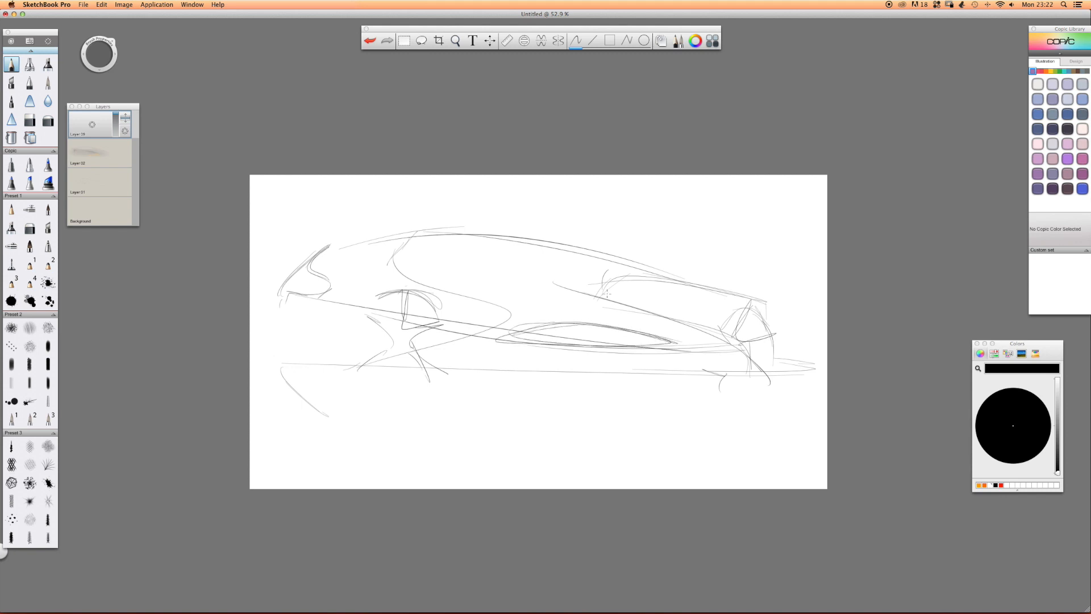
mouse_move(465, 226)
left_mouse_down()
mouse_move(517, 279)
mouse_move(616, 310)
left_mouse_up()
mouse_move(495, 270)
left_mouse_down()
mouse_move(645, 320)
mouse_move(690, 367)
left_mouse_up()
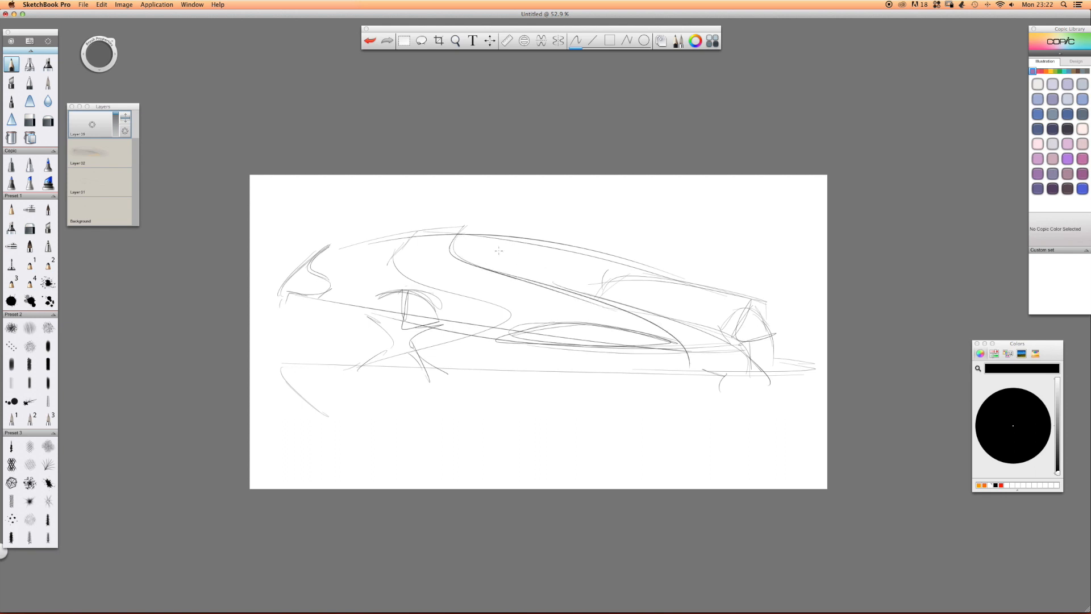
left_click_drag(451, 250, 628, 310)
Darken the left S-shaped body curve and the upper edge of the right fender with repeated strokes.
mouse_move(410, 225)
left_mouse_down()
mouse_move(388, 254)
mouse_move(514, 306)
left_mouse_up()
left_click_drag(442, 281, 485, 344)
mouse_move(614, 272)
left_mouse_down()
mouse_move(733, 331)
mouse_move(708, 290)
mouse_move(634, 276)
left_mouse_up()
left_click_drag(759, 300, 591, 276)
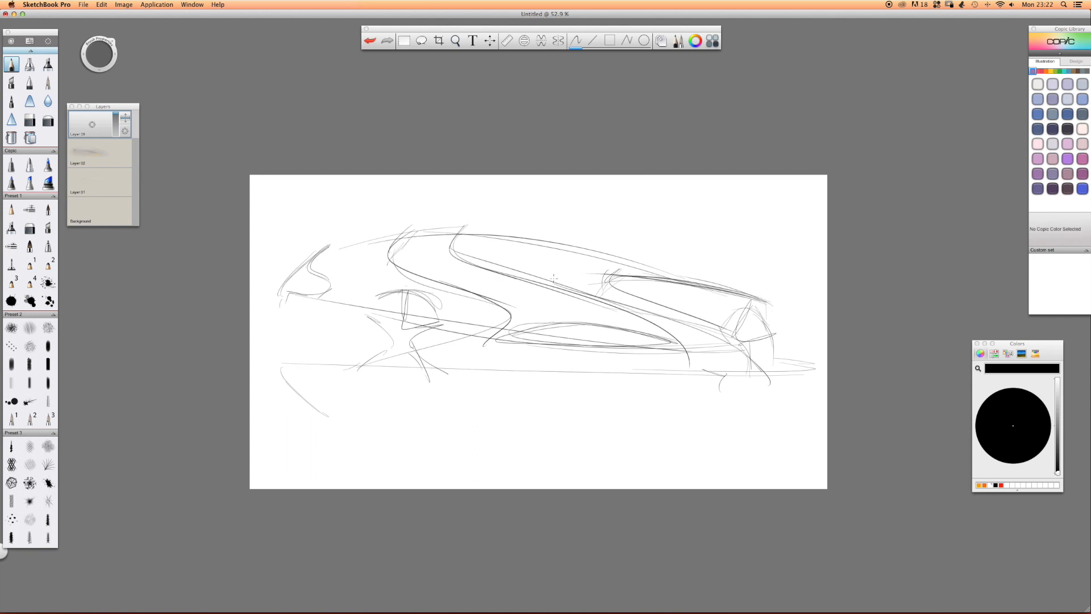
Thicken the upper edge of the right fender and sketch a small flat spoiler on the roof above the left S-shaped curve.
mouse_move(740, 300)
left_mouse_down()
mouse_move(656, 287)
mouse_move(739, 309)
left_mouse_up()
mouse_move(704, 286)
left_mouse_down()
mouse_move(643, 277)
mouse_move(764, 304)
mouse_move(590, 276)
left_mouse_up()
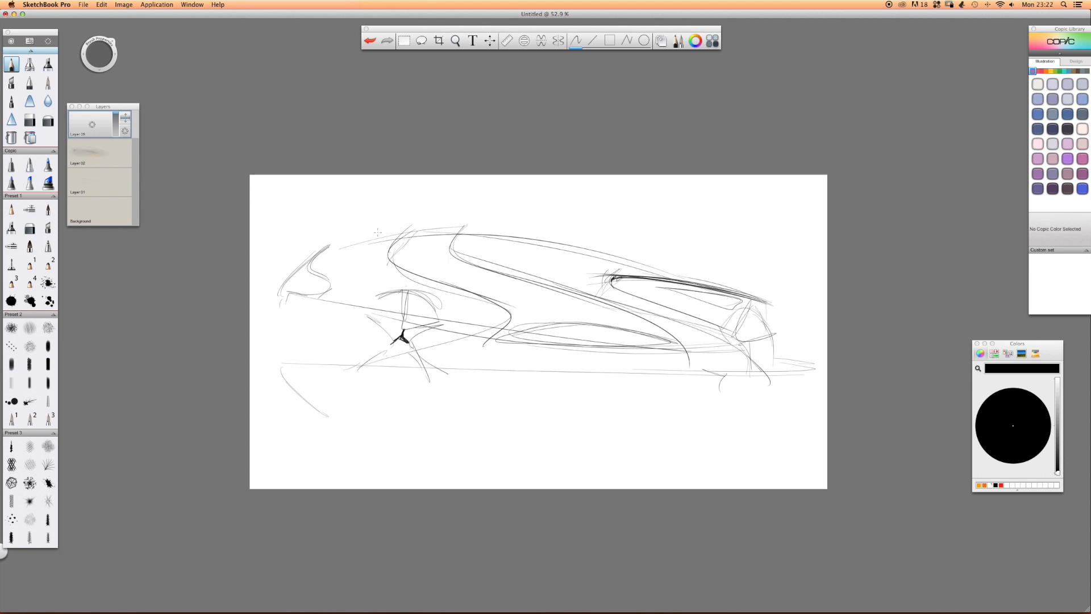
left_click_drag(454, 226, 377, 230)
left_click_drag(412, 227, 394, 241)
Darken the roofline towards the car's left end and draw small boxed lamp and vent details there.
mouse_move(472, 226)
left_mouse_down()
mouse_move(333, 229)
mouse_move(336, 244)
mouse_move(317, 251)
mouse_move(335, 242)
mouse_move(322, 251)
mouse_move(333, 283)
mouse_move(310, 268)
mouse_move(324, 287)
left_mouse_up()
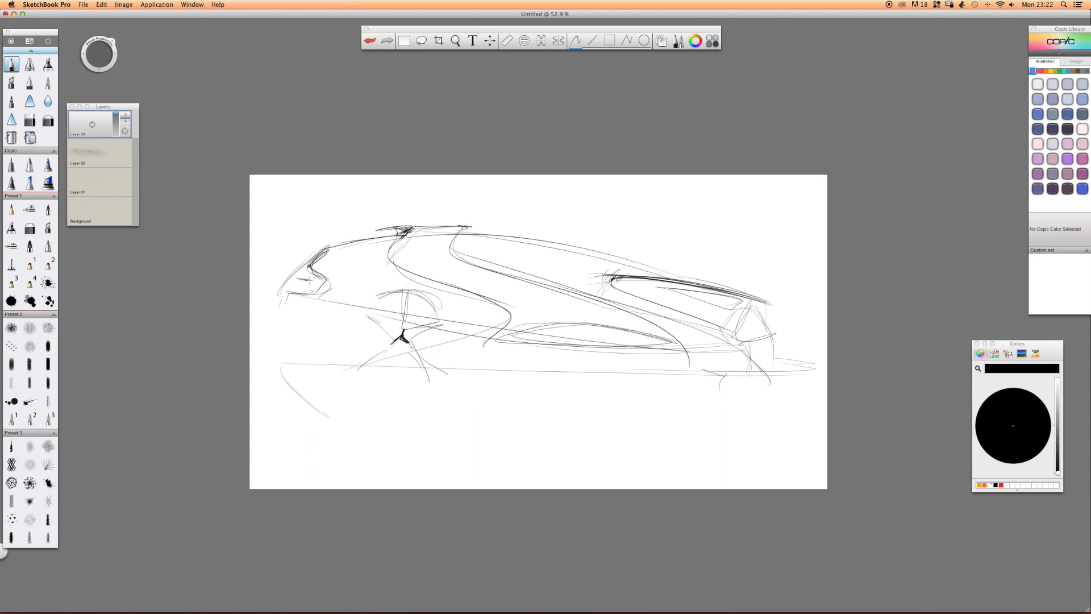
left_click_drag(294, 281, 319, 286)
mouse_move(277, 321)
left_mouse_down()
mouse_move(320, 313)
mouse_move(303, 312)
mouse_move(334, 341)
mouse_move(314, 315)
mouse_move(280, 322)
mouse_move(331, 334)
mouse_move(307, 312)
left_mouse_up()
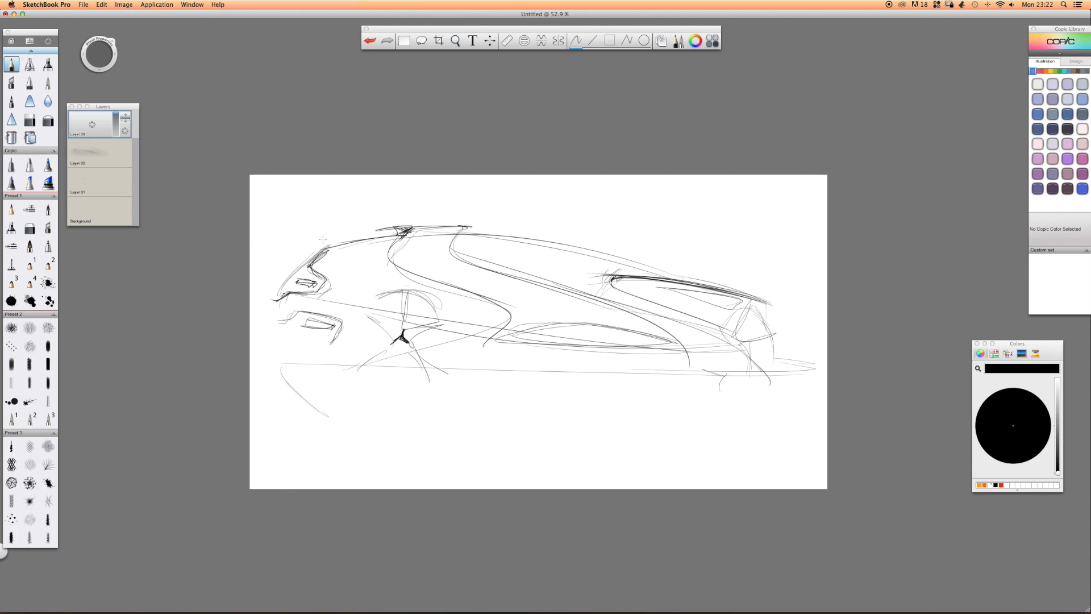
Add a new layer and airbrush a black patch over the flat oval low on the body side.
left_click_drag(93, 126, 92, 108)
left_click(30, 65)
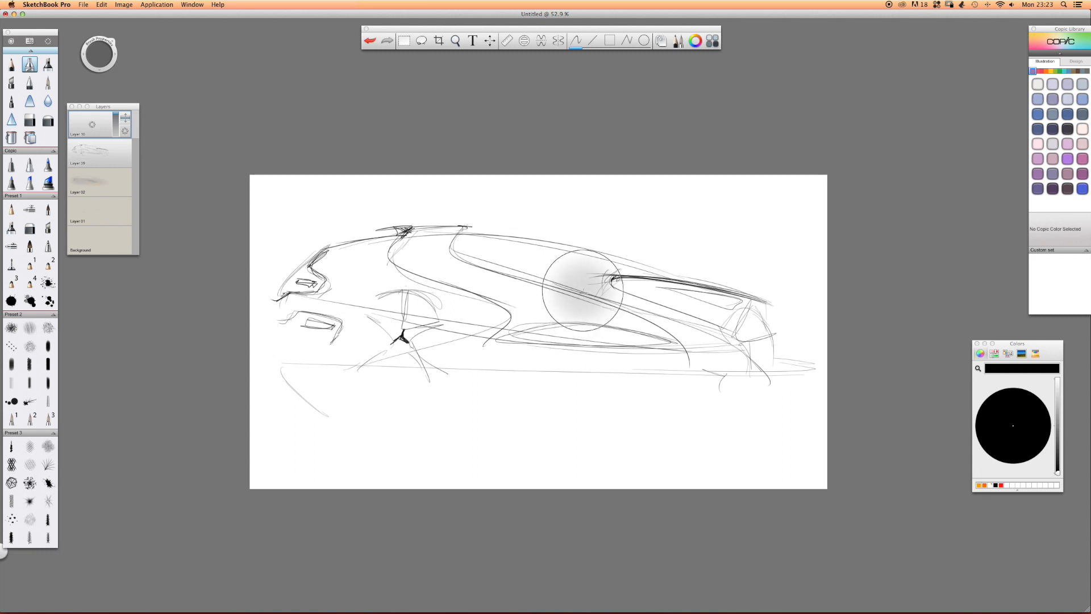
mouse_move(557, 339)
left_mouse_down()
mouse_move(614, 336)
mouse_move(569, 330)
mouse_move(637, 341)
mouse_move(483, 335)
left_mouse_up()
Erase the black airbrush outside the flat oval with the hard eraser, leaving a crisp dark opening.
left_click(29, 120)
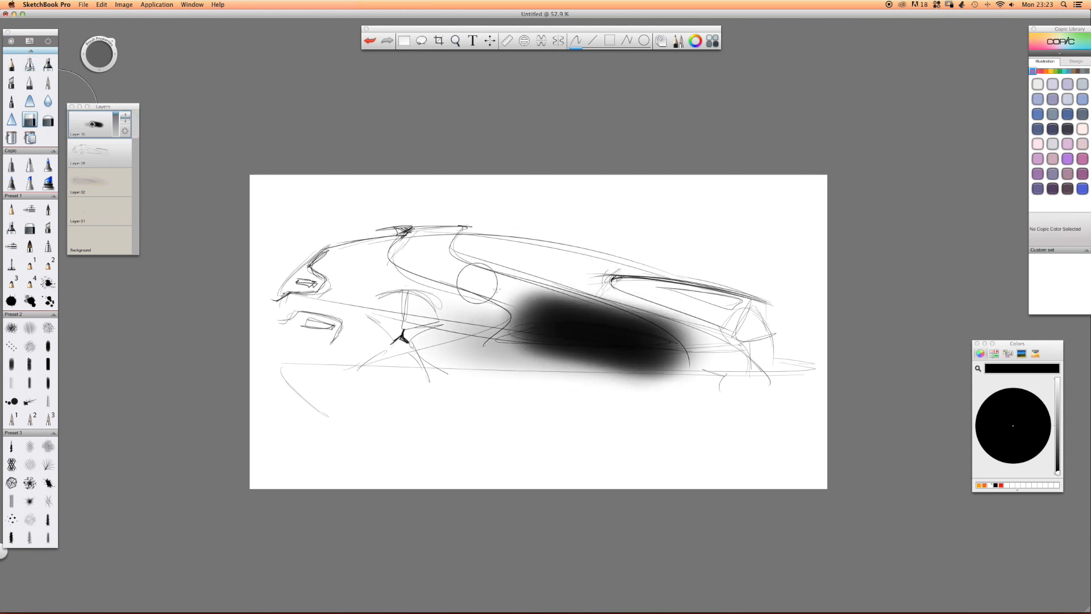
mouse_move(528, 292)
left_mouse_down()
mouse_move(509, 301)
mouse_move(694, 329)
left_mouse_up()
left_click_drag(510, 311, 574, 314)
mouse_move(476, 320)
left_mouse_down()
mouse_move(507, 314)
mouse_move(783, 369)
left_mouse_up()
left_click_drag(612, 349, 615, 353)
mouse_move(713, 359)
left_mouse_down()
mouse_move(588, 371)
mouse_move(358, 321)
left_mouse_up()
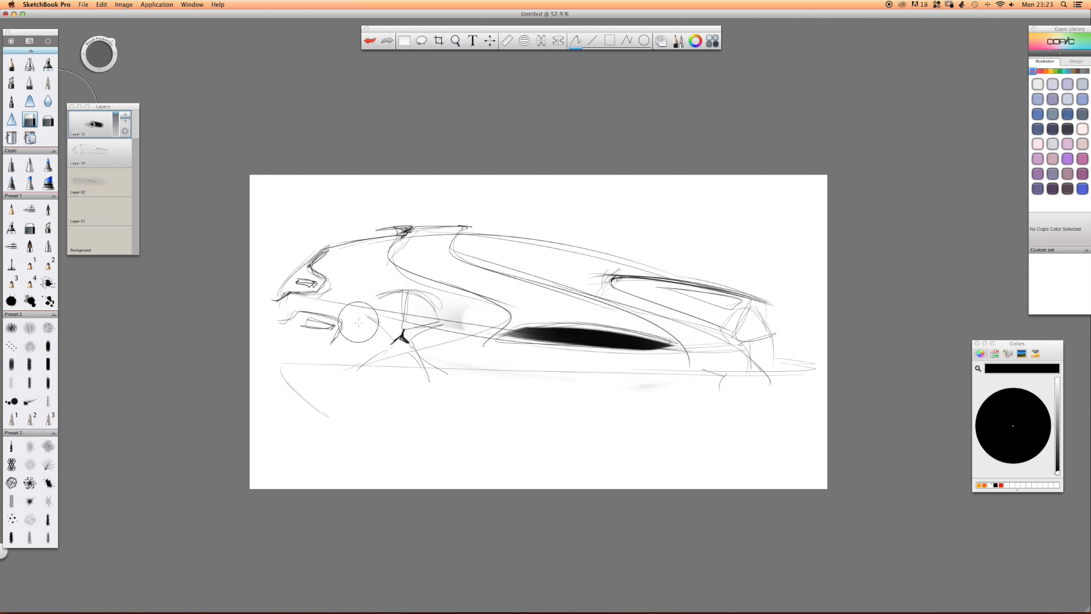
mouse_move(551, 307)
left_mouse_down()
mouse_move(493, 322)
mouse_move(683, 335)
mouse_move(711, 365)
left_mouse_up()
left_click_drag(711, 366, 454, 375)
left_click_drag(634, 379, 377, 375)
left_click_drag(436, 323, 469, 303)
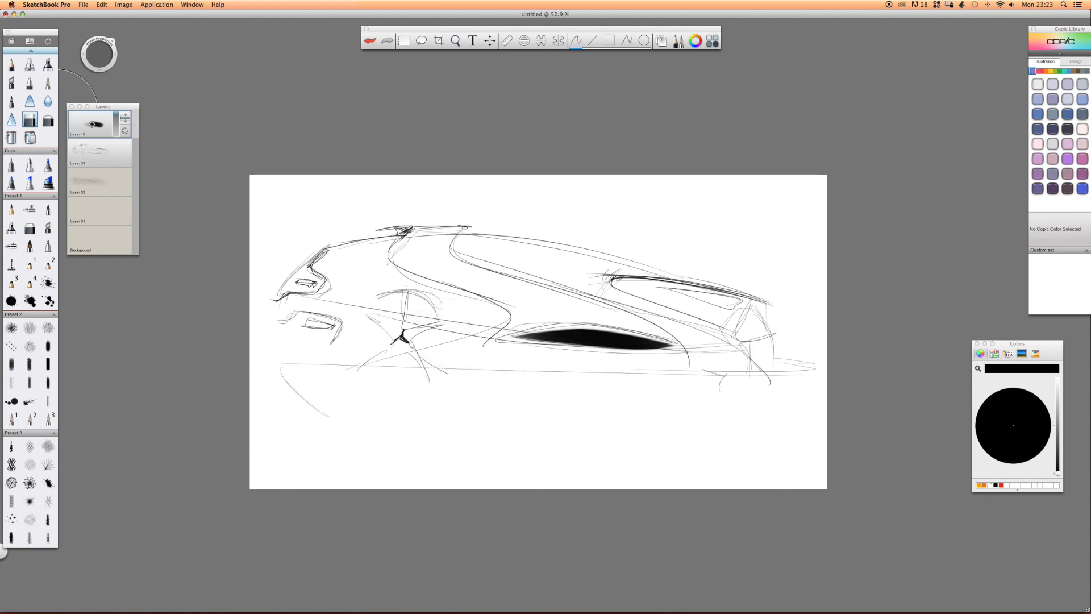
Add a layer directly above the pencil sketch, airbrush black across the whole car body and lower that layer's opacity.
left_click(92, 153)
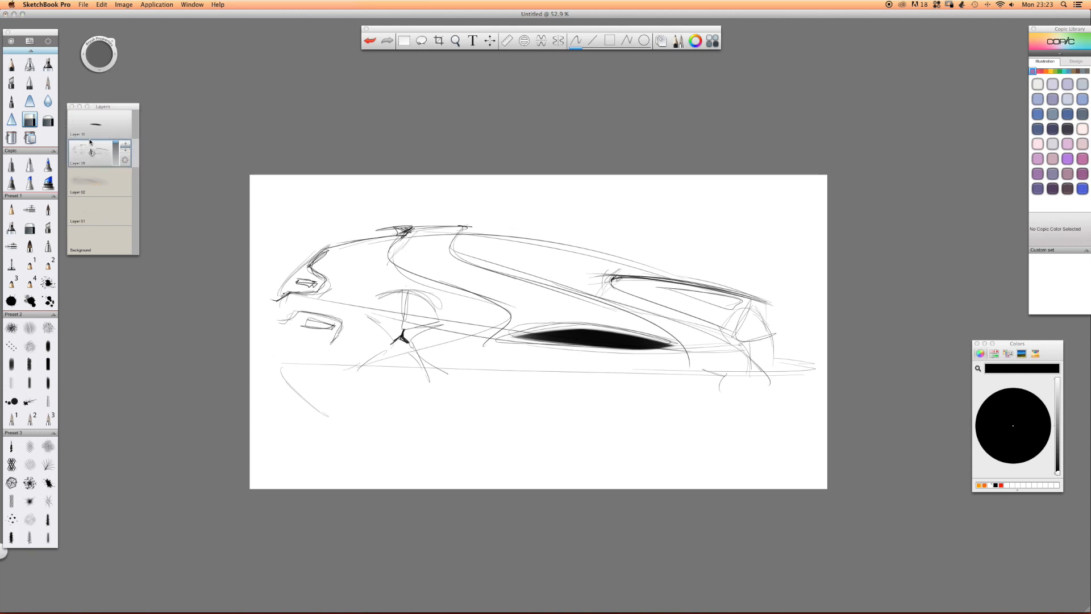
key("super+l")
left_click(29, 64)
key("]")
mouse_move(729, 335)
left_mouse_down()
mouse_move(229, 309)
mouse_move(238, 290)
left_mouse_up()
mouse_move(766, 316)
left_mouse_down()
mouse_move(242, 279)
mouse_move(764, 322)
left_mouse_up()
mouse_move(764, 322)
left_mouse_down()
mouse_move(284, 306)
mouse_move(807, 318)
mouse_move(470, 309)
mouse_move(656, 320)
mouse_move(779, 307)
mouse_move(675, 329)
mouse_move(432, 324)
left_mouse_up()
left_click_drag(114, 147, 115, 165)
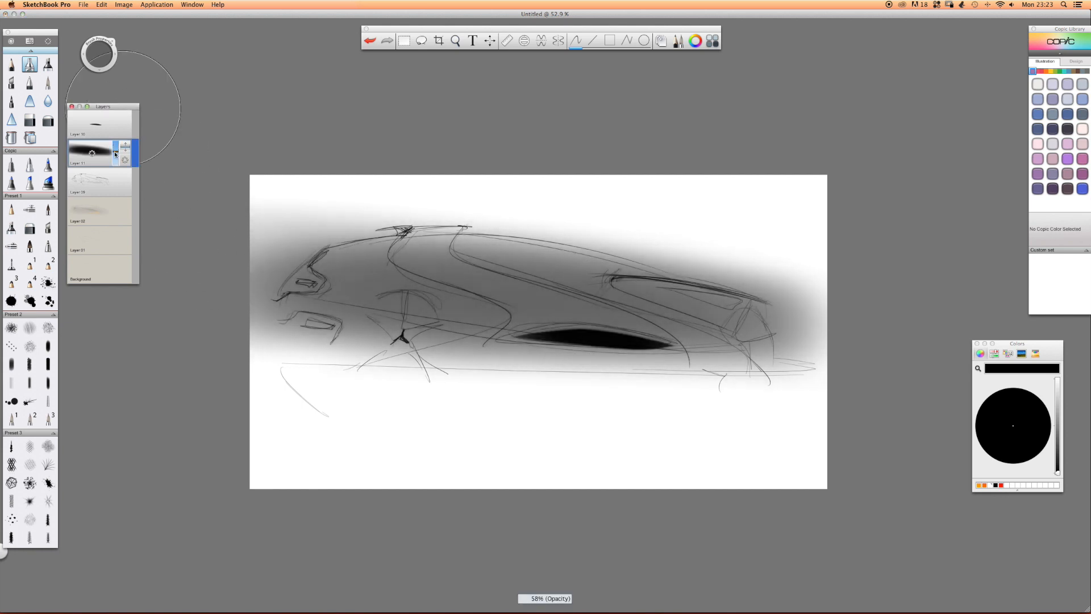
Add a new top layer and airbrush a white highlight around the dark oval on the lower body side.
left_click(98, 127)
left_click_drag(92, 124, 90, 100)
left_click_drag(718, 374, 759, 395)
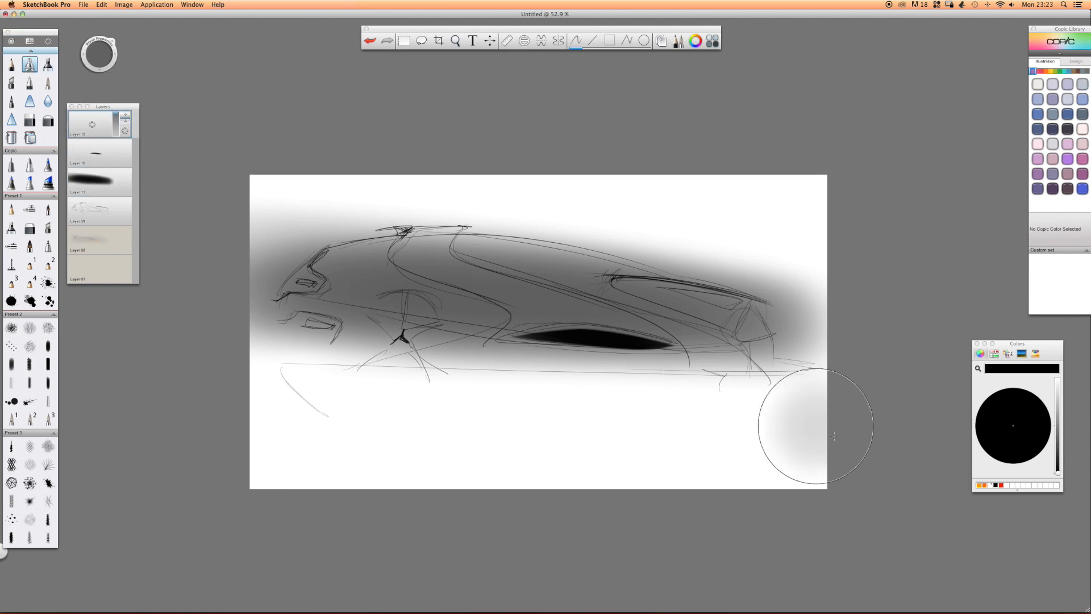
key("super+z")
left_click(990, 485)
mouse_move(692, 323)
left_mouse_down()
mouse_move(560, 341)
mouse_move(456, 337)
left_mouse_up()
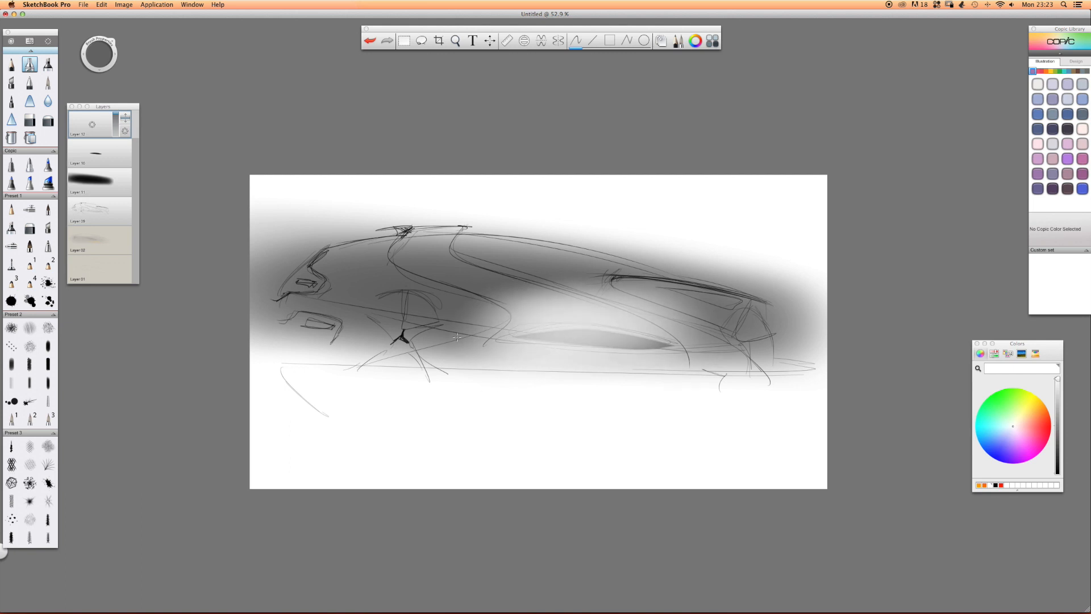
Erase the white highlight over and below the dark oval and left of the first S-shaped curve with the hard eraser.
left_click(30, 119)
mouse_move(535, 341)
left_mouse_down()
mouse_move(511, 347)
mouse_move(673, 341)
left_mouse_up()
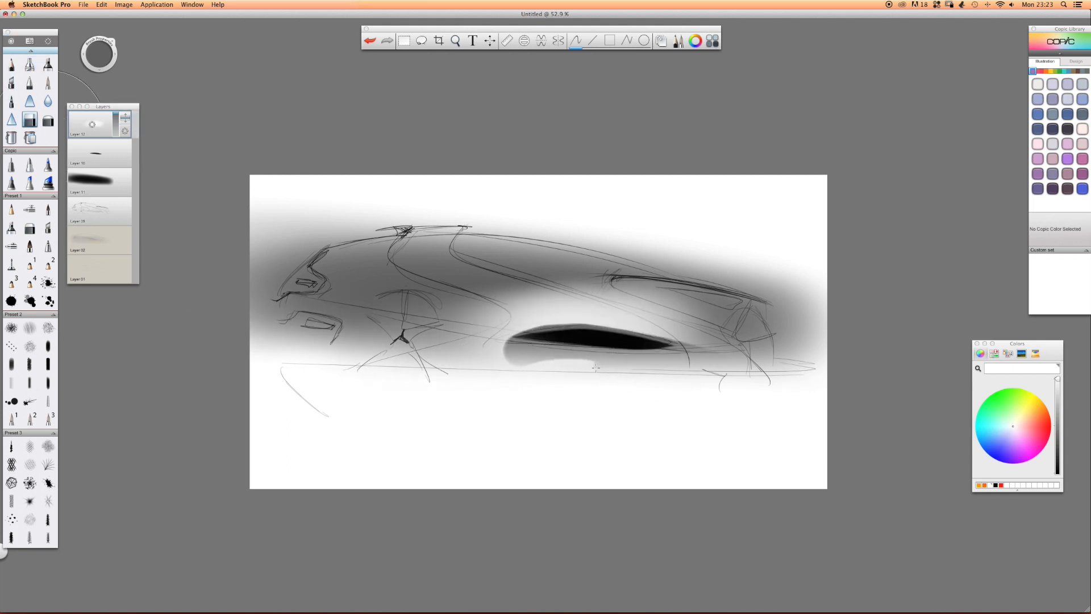
left_click_drag(595, 368, 432, 370)
mouse_move(457, 312)
left_mouse_down()
mouse_move(487, 325)
mouse_move(429, 307)
left_mouse_up()
mouse_move(483, 325)
left_mouse_down()
mouse_move(405, 329)
mouse_move(414, 344)
left_mouse_up()
left_click_drag(503, 368, 468, 361)
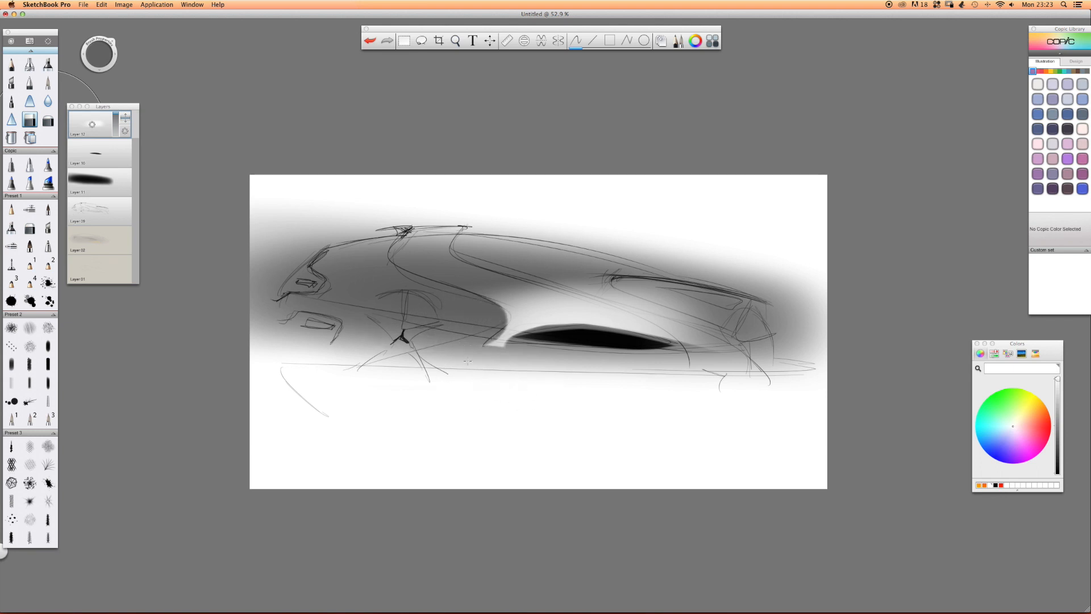
Trim the white highlight along the second S-shaped line, then clean its lower edge above the dark oval with a resized eraser.
mouse_move(484, 240)
left_mouse_down()
mouse_move(647, 287)
mouse_move(704, 326)
mouse_move(671, 316)
mouse_move(702, 344)
left_mouse_up()
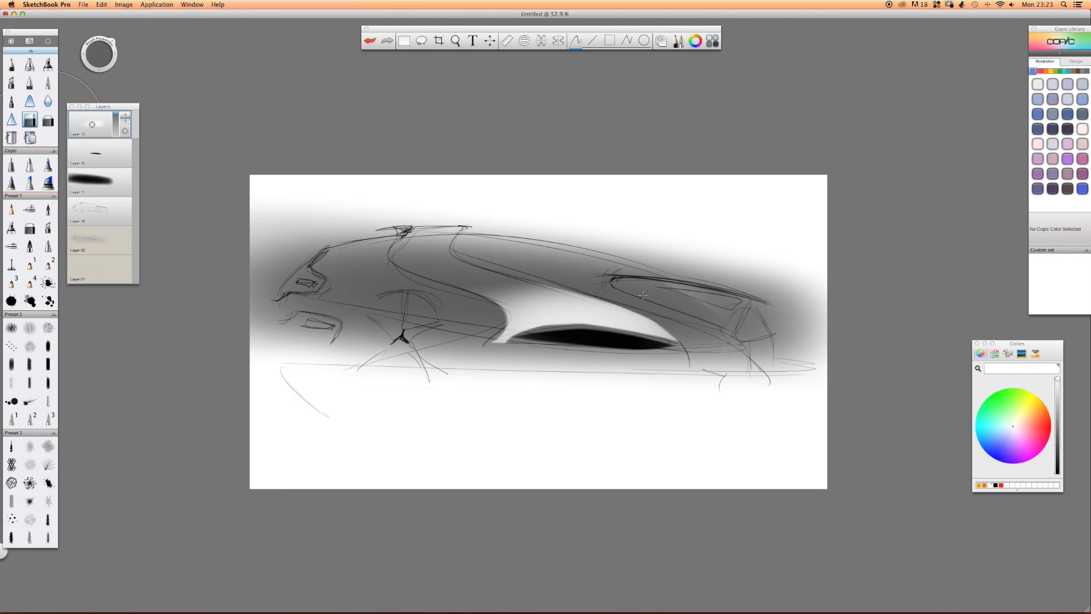
left_click_drag(650, 300, 676, 320)
left_click_drag(601, 278, 672, 314)
mouse_move(551, 263)
left_mouse_down()
mouse_move(653, 303)
mouse_move(710, 306)
left_mouse_up()
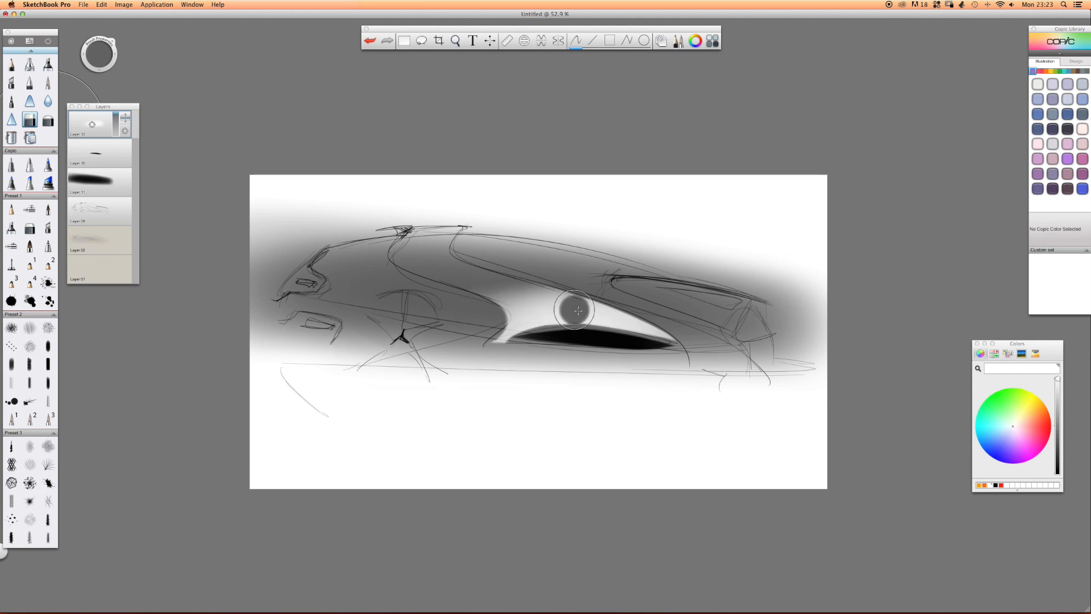
key("b")
left_click_drag(606, 323, 493, 343)
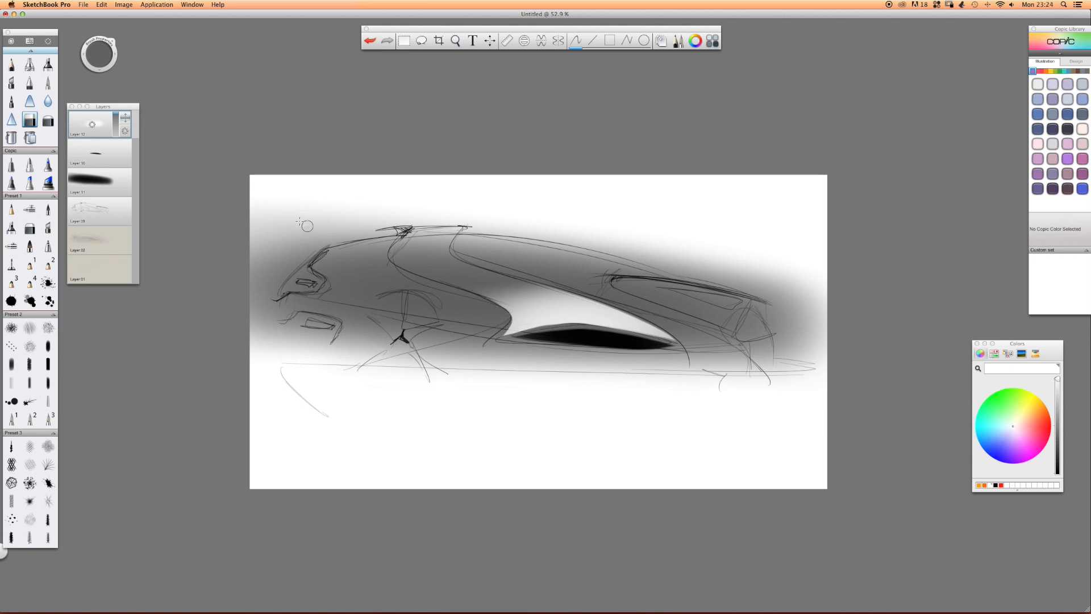
Fade the white highlight between the two S-shaped lines with broad soft eraser strokes.
left_click(75, 127)
left_click(47, 121)
left_click_drag(503, 286, 676, 318)
left_click_drag(405, 308, 719, 305)
left_click_drag(472, 307, 693, 324)
left_click_drag(468, 308, 705, 330)
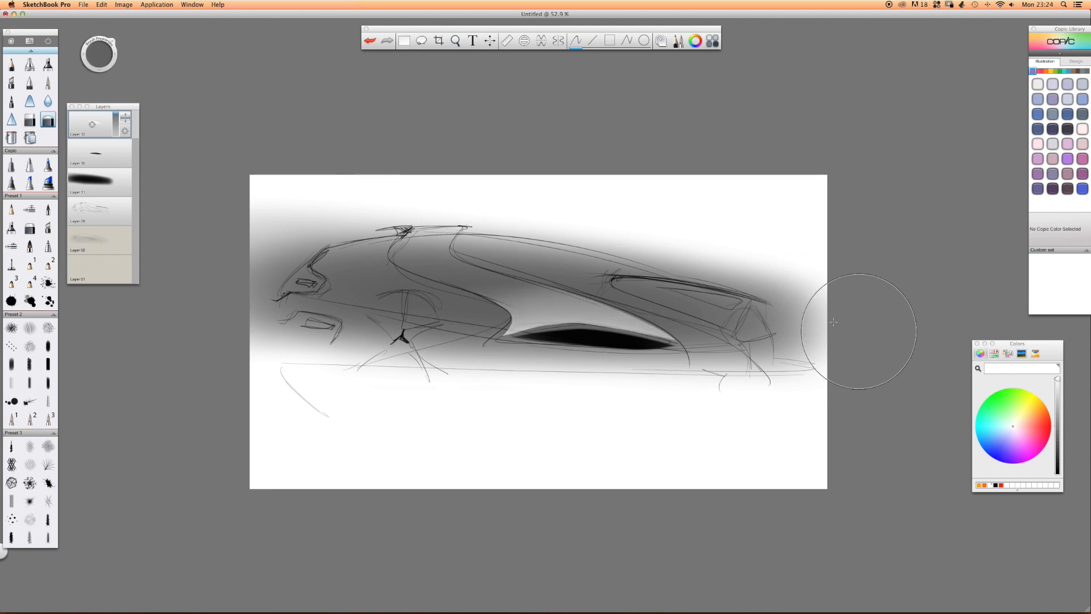
Add a new layer and airbrush a black patch over the right fender.
left_click_drag(92, 126, 93, 78)
left_click(31, 66)
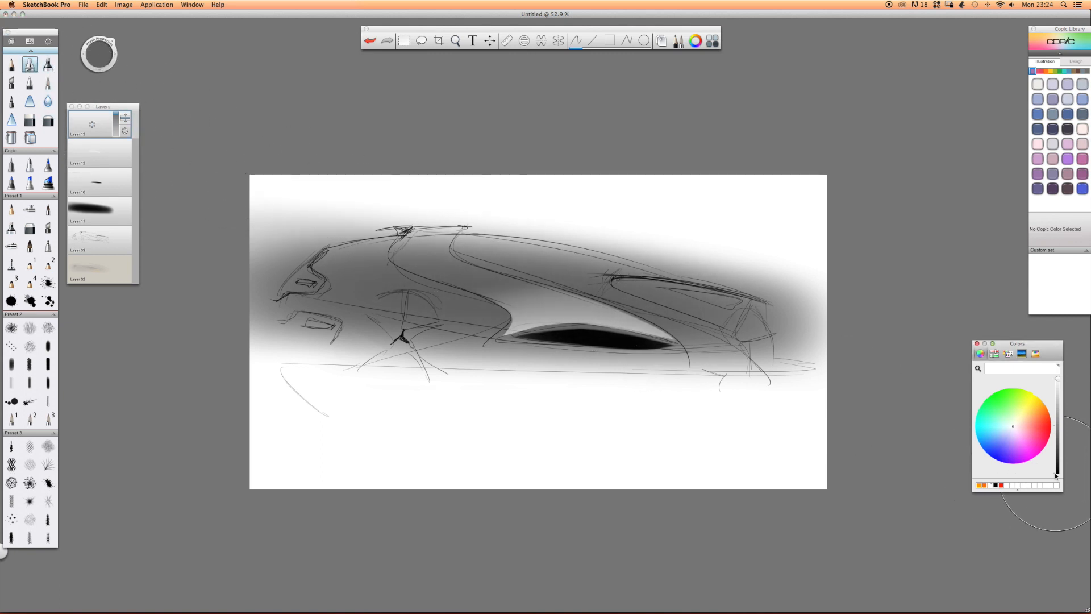
left_click(1057, 474)
mouse_move(741, 299)
left_mouse_down()
mouse_move(672, 290)
mouse_move(761, 327)
left_mouse_up()
Trim the black patch to the right fender's upper, lower and outer contours with the hard eraser.
left_click(30, 120)
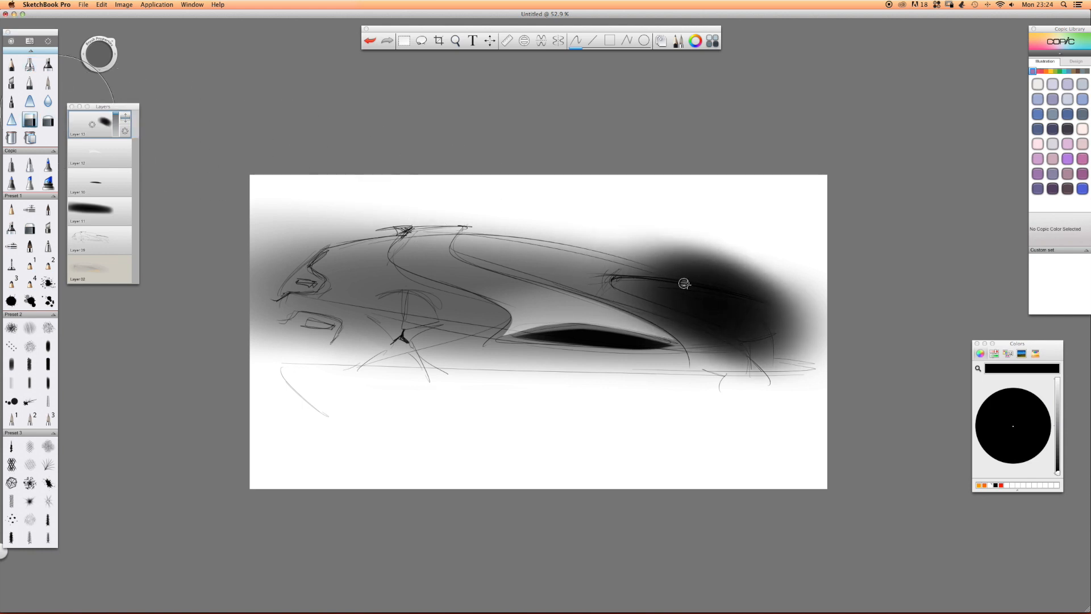
mouse_move(585, 270)
left_mouse_down()
mouse_move(797, 315)
mouse_move(820, 310)
mouse_move(775, 260)
mouse_move(570, 249)
left_mouse_up()
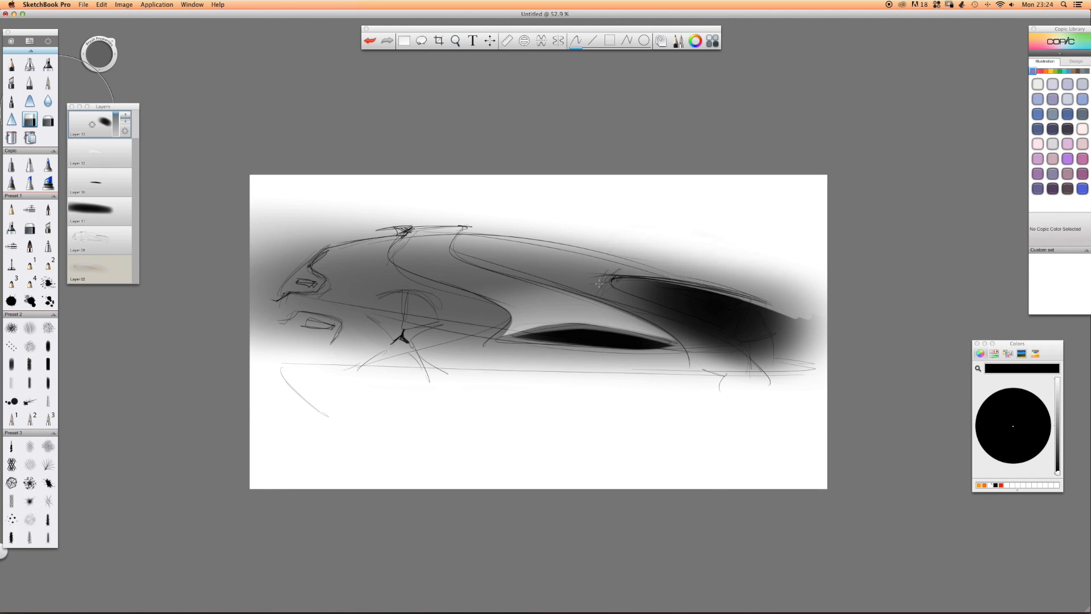
mouse_move(612, 287)
left_mouse_down()
mouse_move(702, 336)
mouse_move(719, 367)
mouse_move(719, 347)
mouse_move(701, 330)
left_mouse_up()
left_click_drag(609, 304, 641, 334)
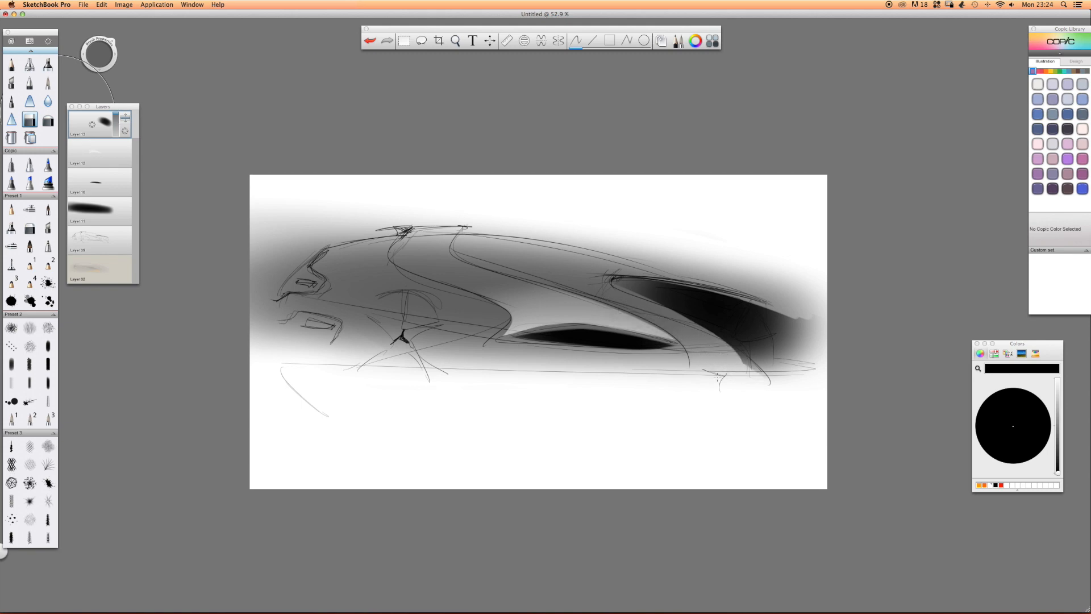
mouse_move(771, 304)
left_mouse_down()
mouse_move(790, 387)
mouse_move(800, 296)
left_mouse_up()
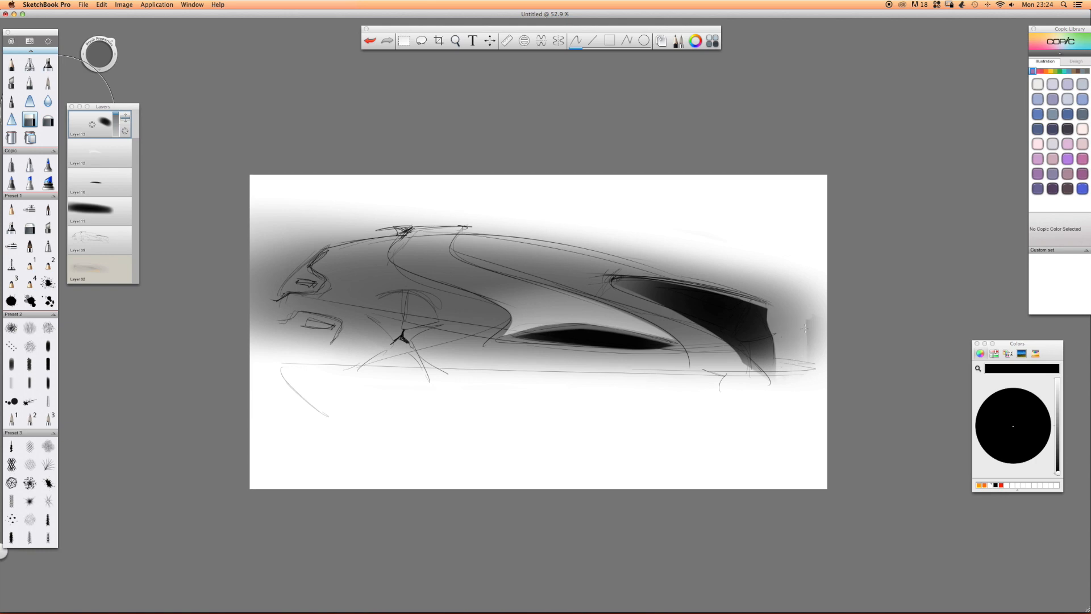
Fade the lower part and inner end of the right fender's black shading with the soft eraser.
left_click(48, 120)
left_click_drag(753, 370, 679, 304)
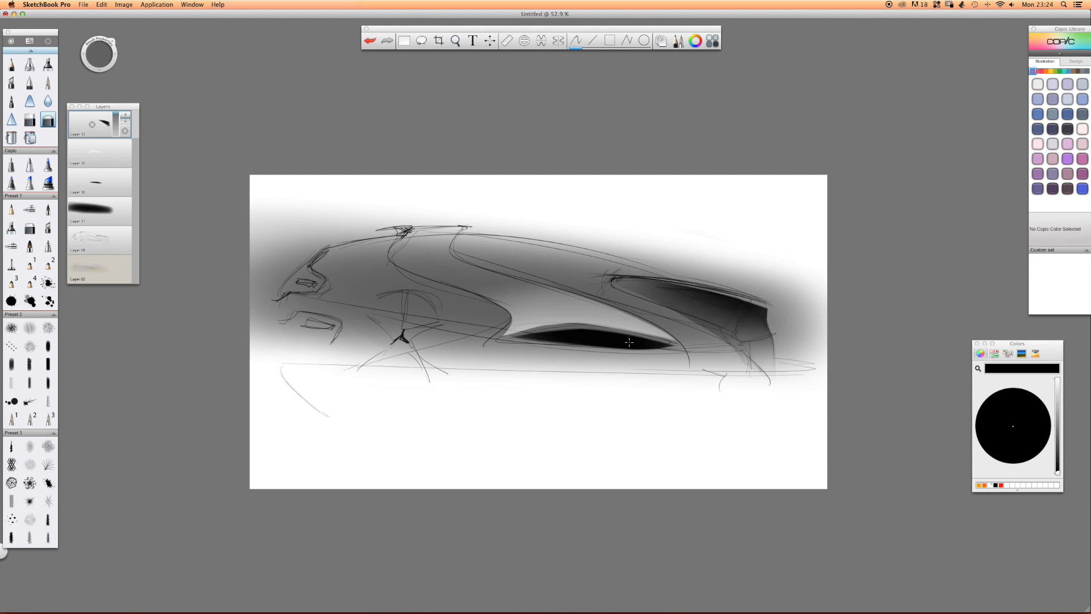
key("b")
left_click_drag(762, 289, 724, 288)
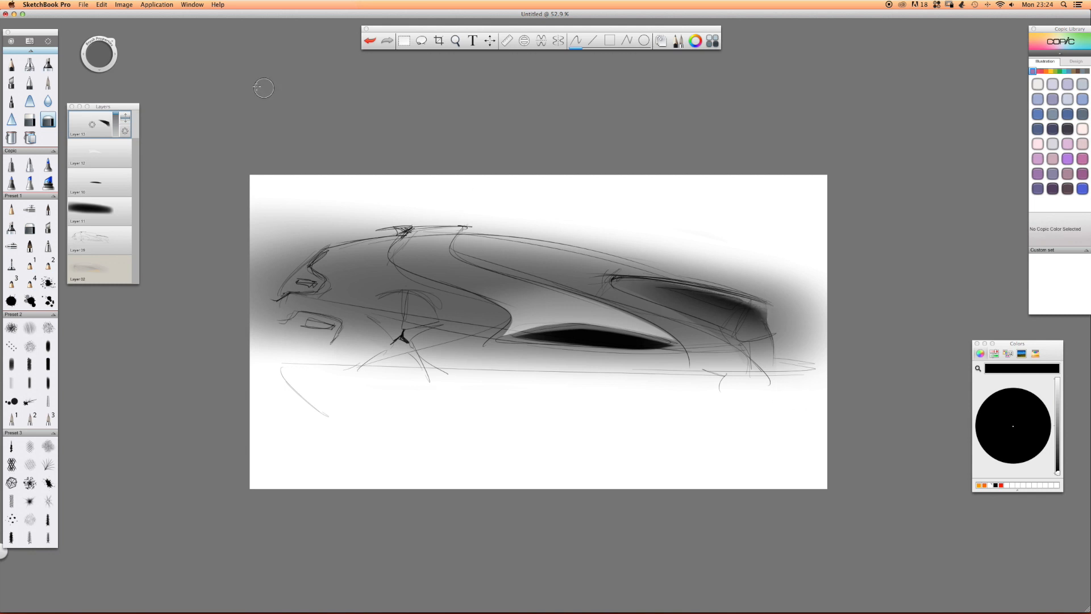
Paint a black streak inside the right fender on a new layer and sharpen its edges with the hard eraser.
left_click(48, 64)
left_click_drag(92, 124, 94, 102)
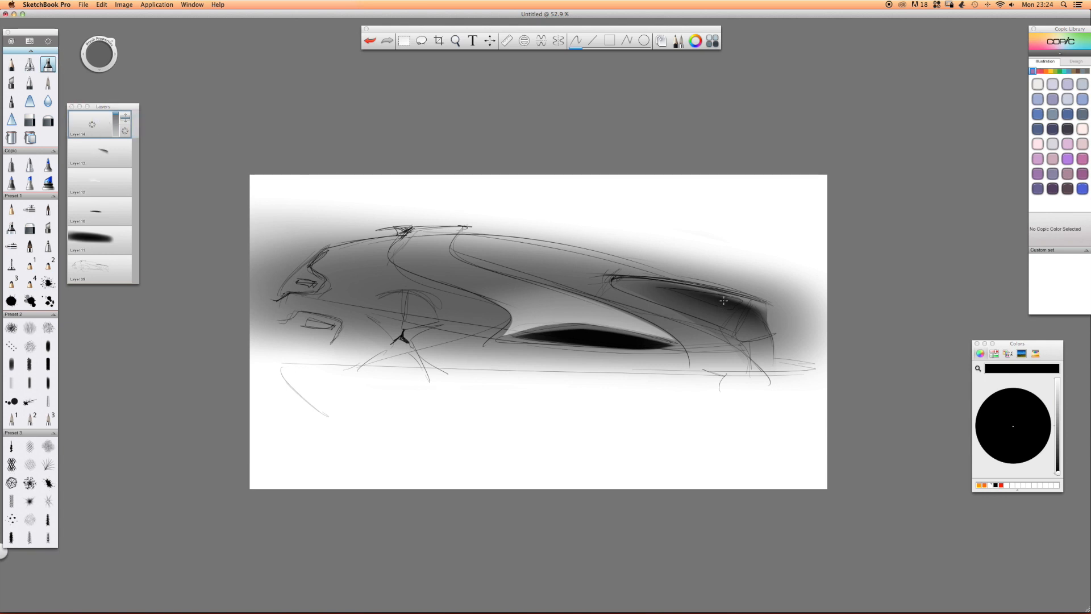
mouse_move(716, 303)
left_mouse_down()
mouse_move(688, 297)
mouse_move(725, 308)
mouse_move(663, 292)
mouse_move(715, 315)
mouse_move(727, 308)
mouse_move(660, 295)
left_mouse_up()
left_click(29, 120)
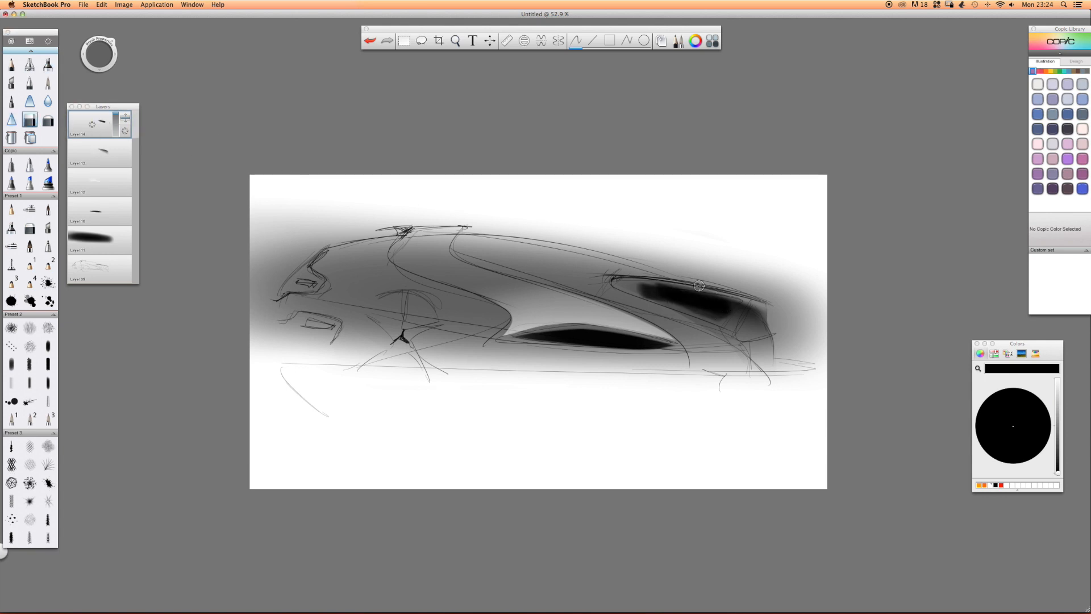
left_click_drag(635, 277, 721, 297)
left_click_drag(644, 298, 631, 291)
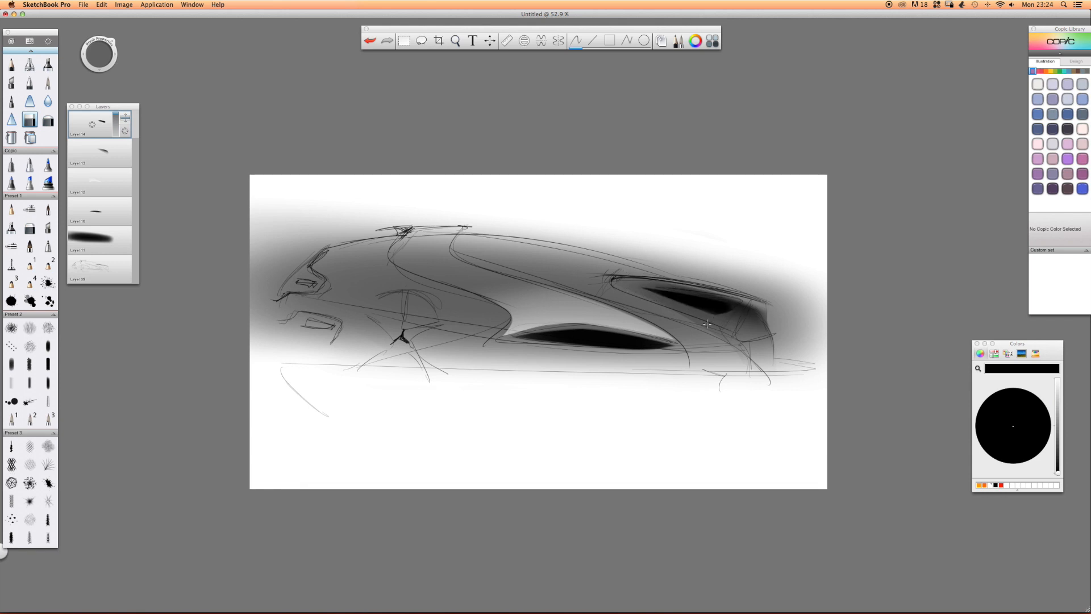
Blend the black streak inside the right fender into the surrounding shading with the soft eraser.
left_click(47, 120)
key("b")
left_click_drag(631, 313, 622, 300)
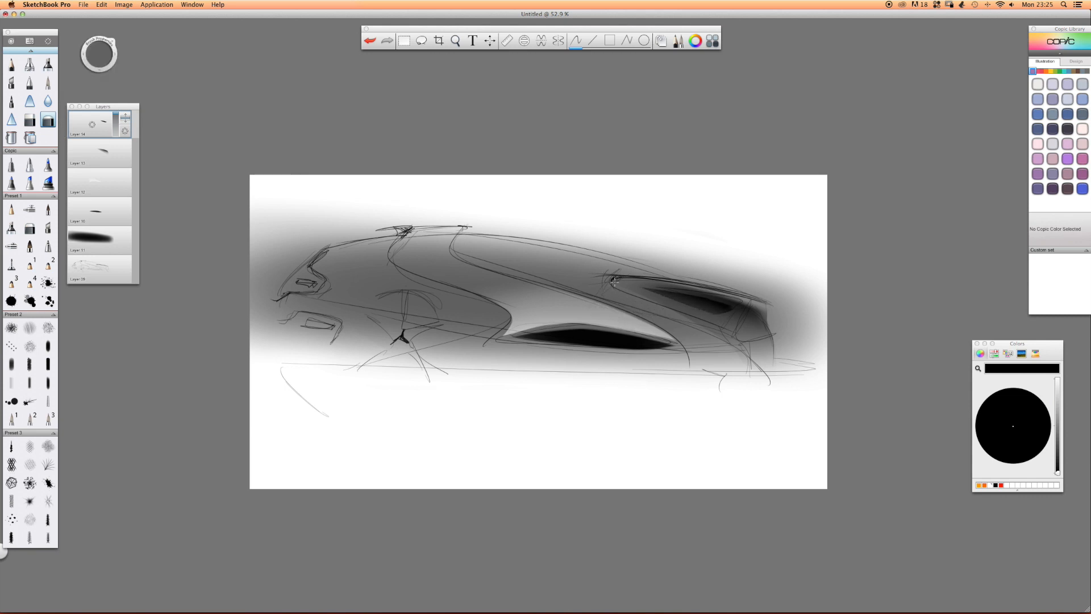
key("v")
left_click_drag(637, 311, 640, 320)
key("Escape")
Add a new layer, airbrush black over the upper body and roof, and lower that layer's opacity.
left_click_drag(93, 124, 83, 87)
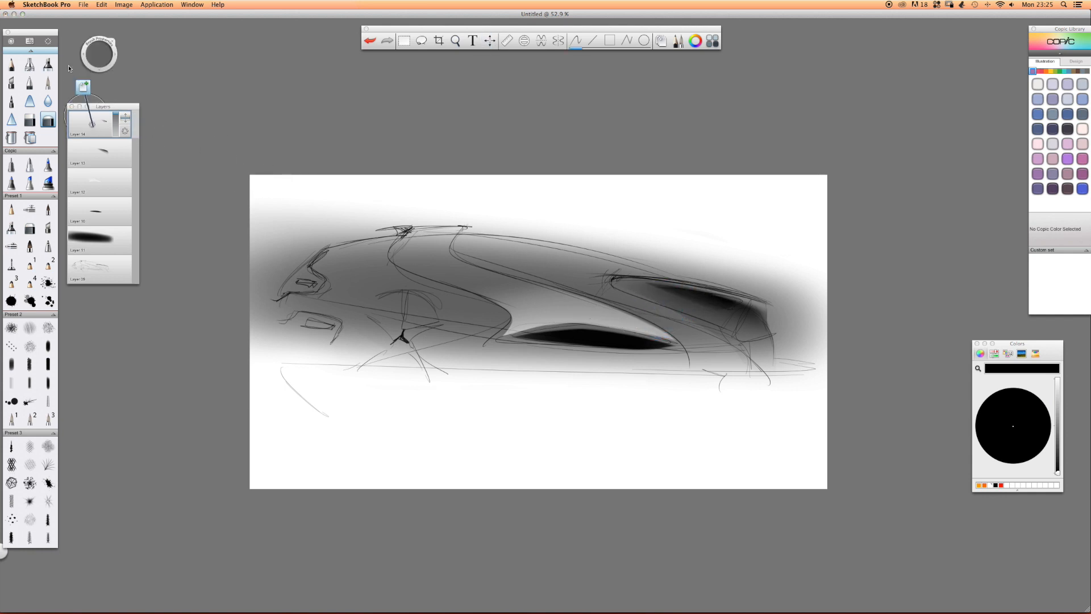
left_click(31, 68)
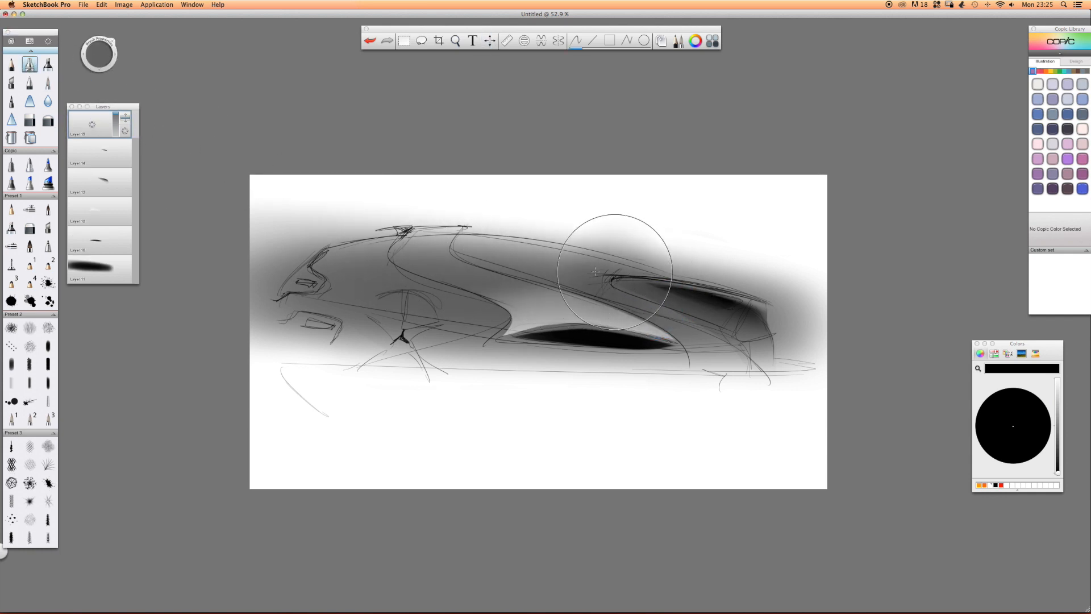
mouse_move(396, 259)
left_mouse_down()
mouse_move(644, 287)
mouse_move(443, 260)
mouse_move(310, 259)
mouse_move(482, 261)
mouse_move(643, 280)
mouse_move(514, 260)
mouse_move(349, 257)
left_mouse_up()
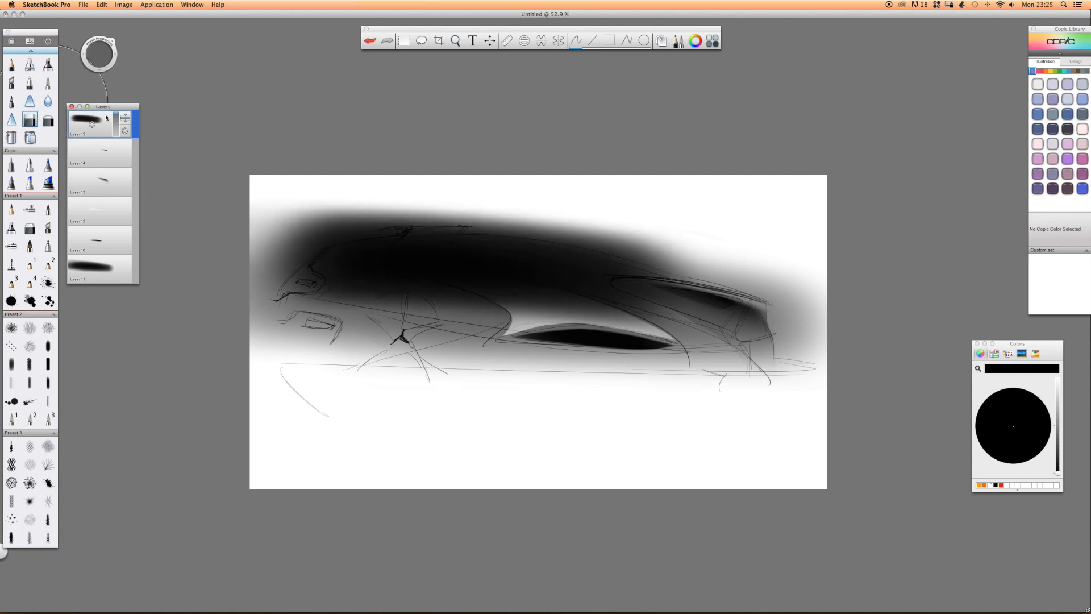
left_click_drag(125, 119, 116, 126)
Erase the upper-body shading left of the second S-shaped line with the hard eraser, enlarging it for the broad areas.
left_click_drag(445, 253, 633, 325)
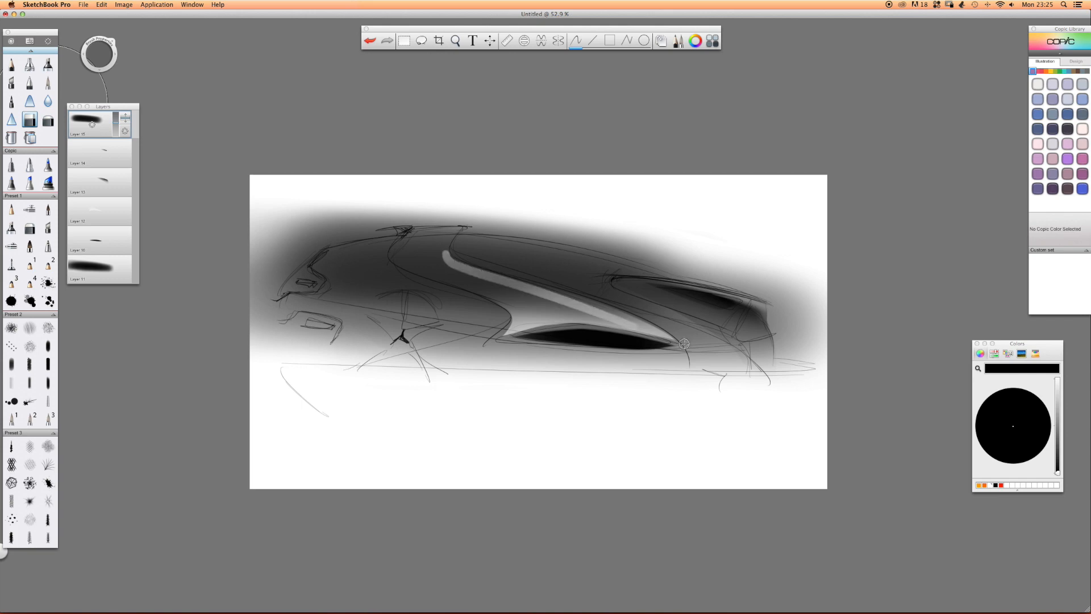
left_click_drag(469, 266, 653, 329)
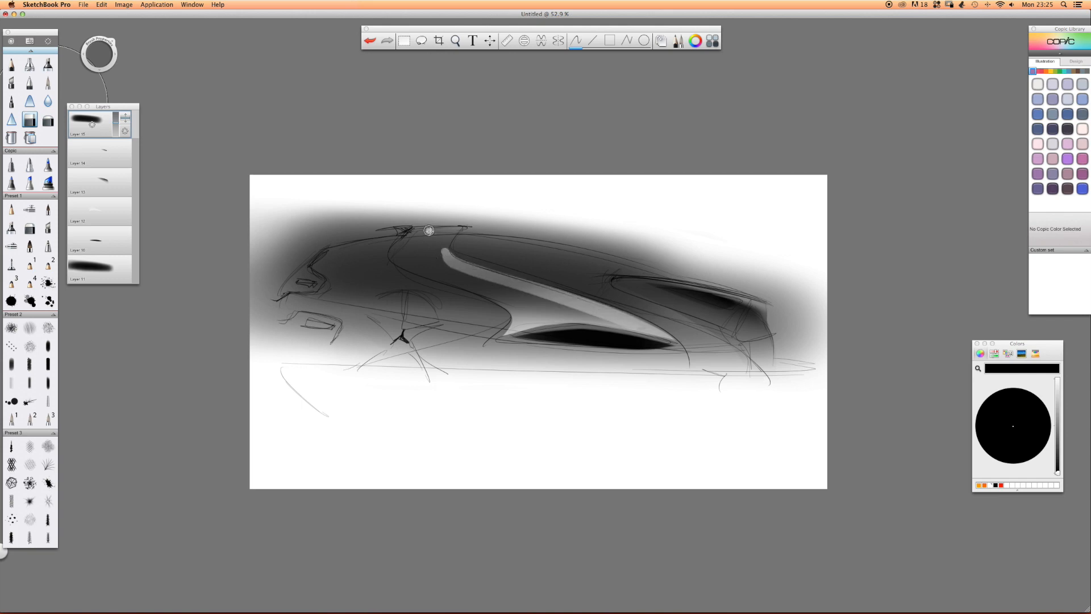
left_click_drag(456, 224, 441, 253)
key("]")
mouse_move(405, 266)
left_mouse_down()
mouse_move(662, 352)
mouse_move(334, 254)
mouse_move(647, 356)
mouse_move(444, 301)
mouse_move(239, 265)
mouse_move(255, 289)
mouse_move(383, 254)
left_mouse_up()
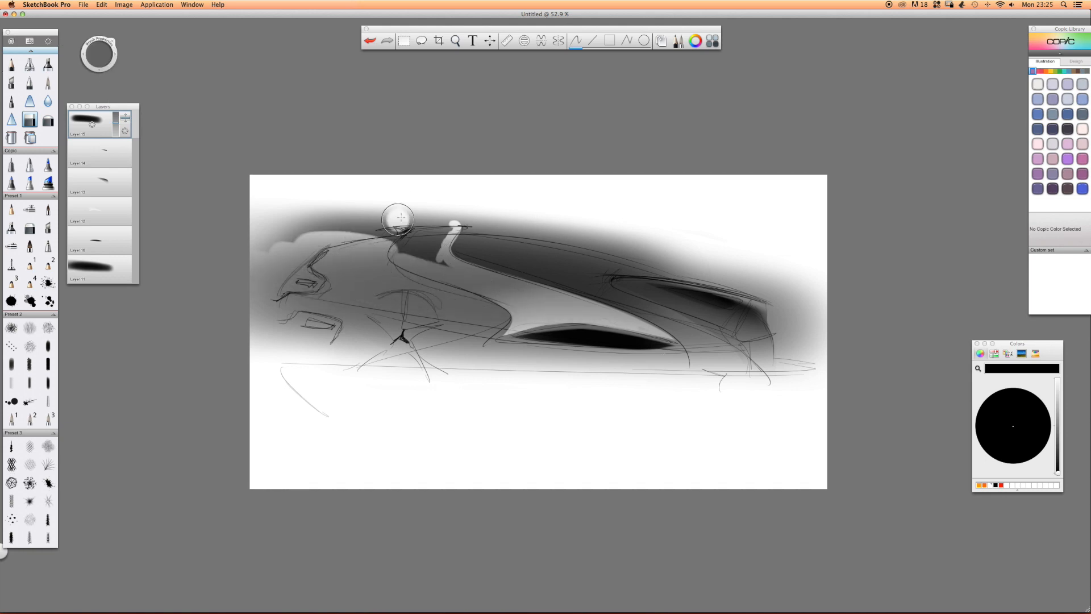
mouse_move(443, 224)
left_mouse_down()
mouse_move(439, 263)
mouse_move(434, 218)
mouse_move(398, 218)
mouse_move(246, 239)
mouse_move(224, 266)
left_mouse_up()
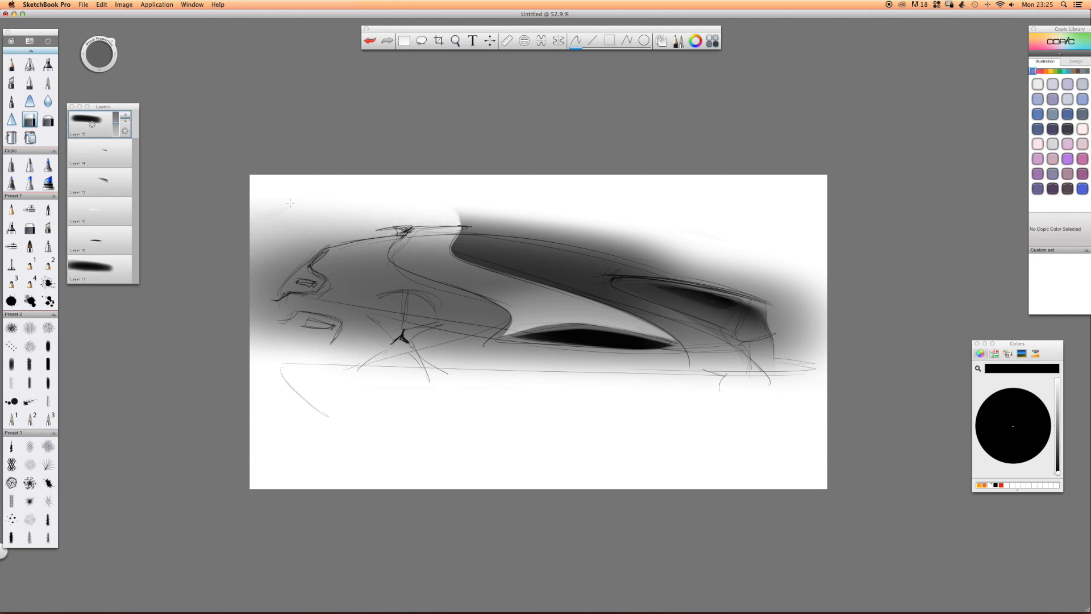
Erase the dark shading that spills above the roofline with the hard eraser, following the roof curve toward the rear.
left_click_drag(452, 214, 566, 230)
left_click_drag(397, 218, 726, 273)
left_click_drag(457, 215, 671, 259)
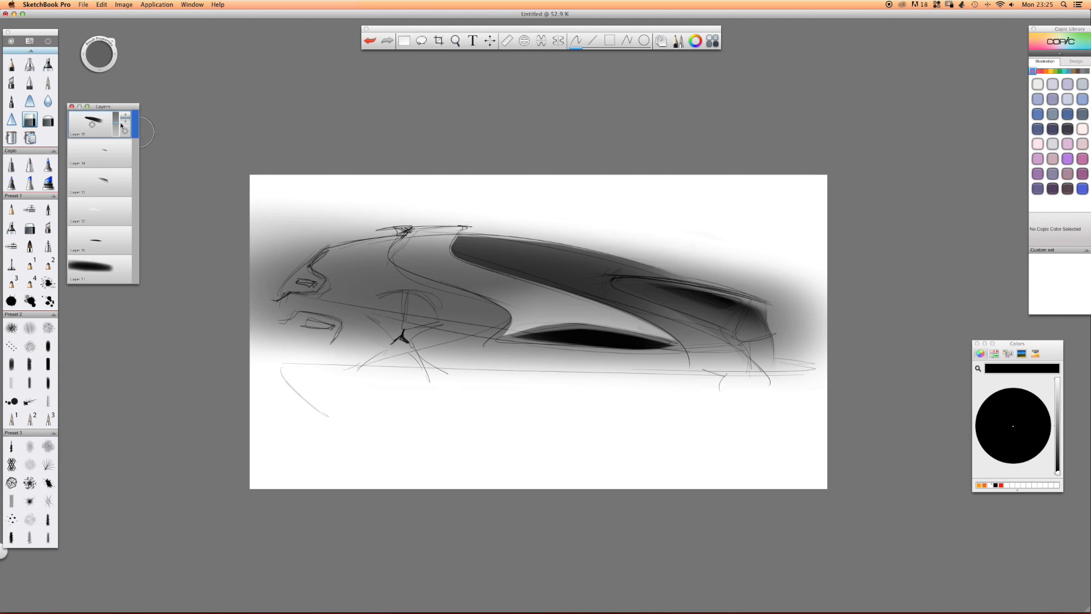
Raise the upper-body shading layer's opacity and soften the dark panel with the large soft eraser.
left_click_drag(116, 128, 116, 116)
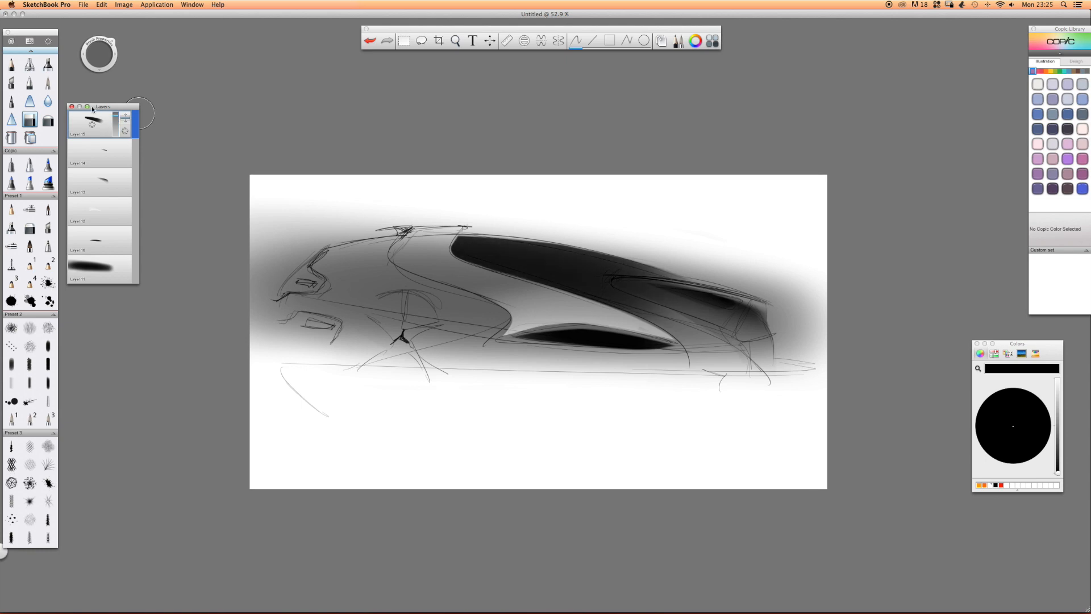
left_click(48, 116)
left_click_drag(562, 401, 750, 373)
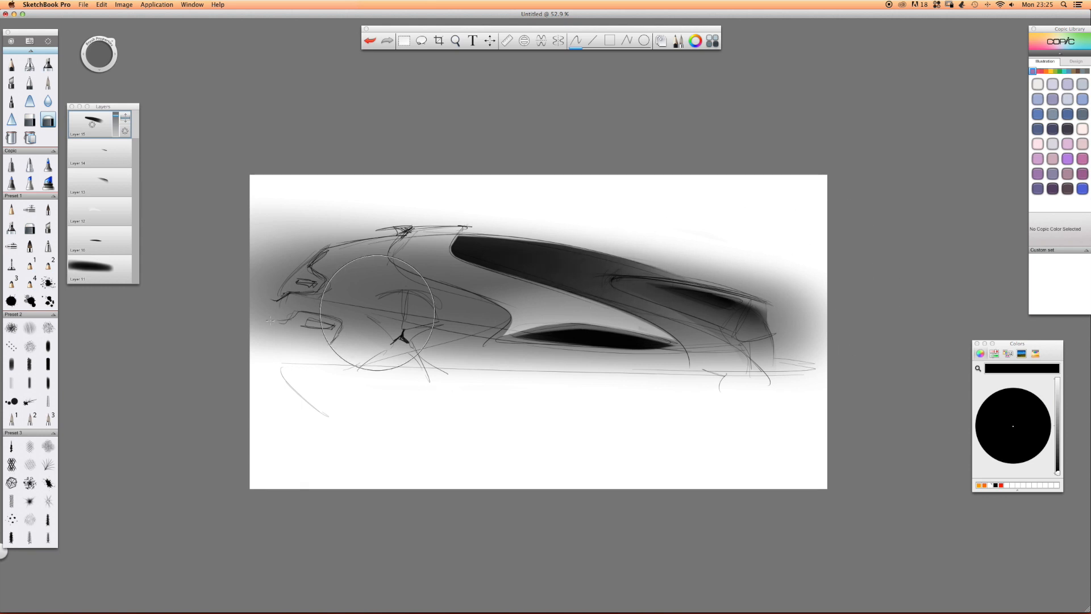
Airbrush black over the car's nose and headlight, and erase the spill behind and below the headlight outline with a smaller hard eraser.
left_click(30, 64)
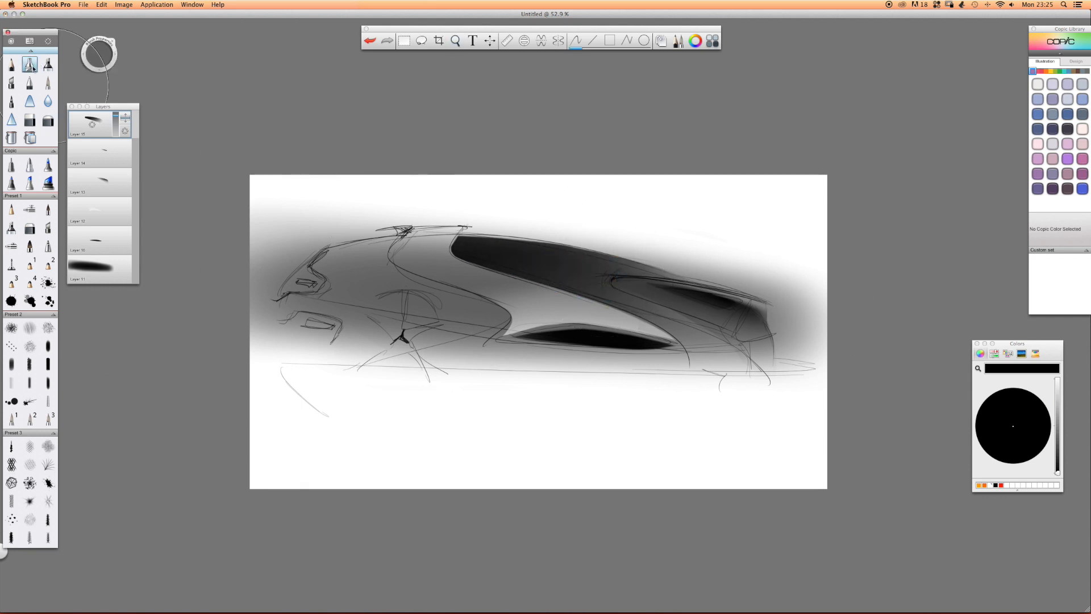
left_click_drag(307, 272, 307, 279)
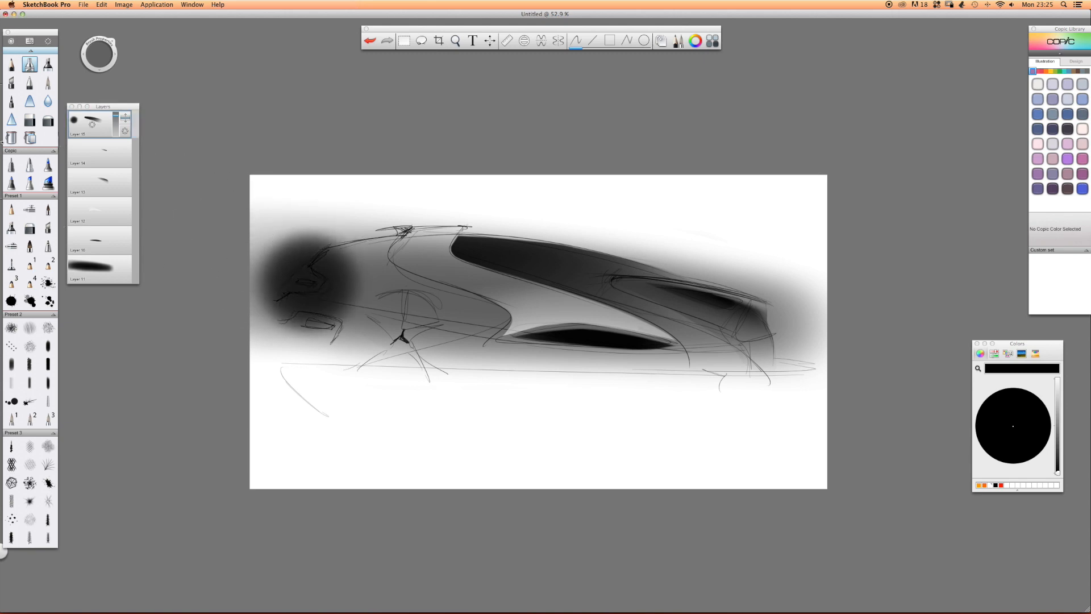
left_click(29, 119)
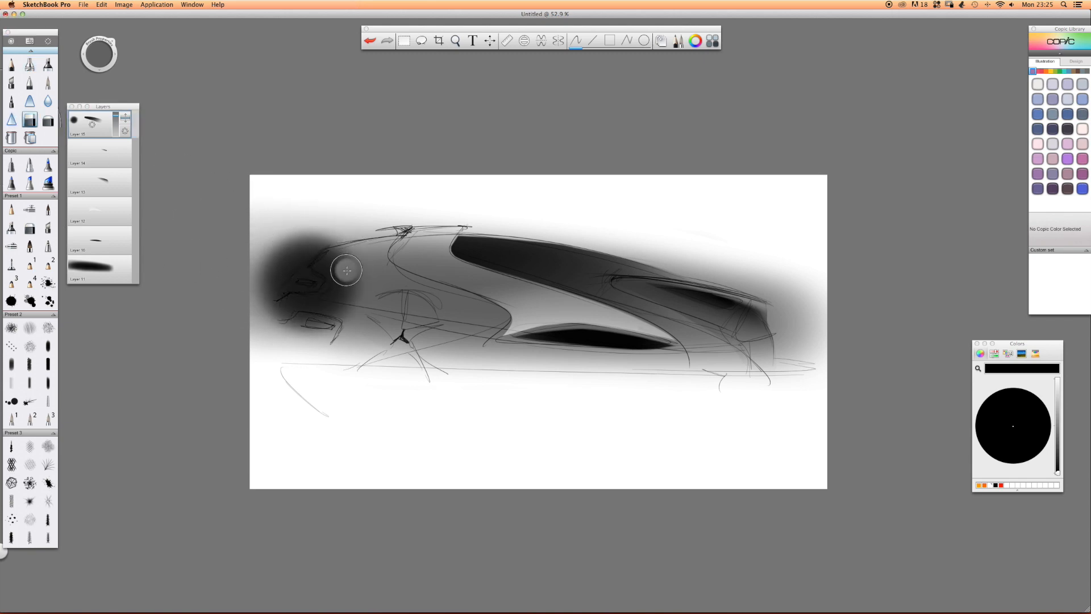
key("b")
mouse_move(345, 298)
left_mouse_down()
mouse_move(292, 299)
mouse_move(330, 289)
left_mouse_up()
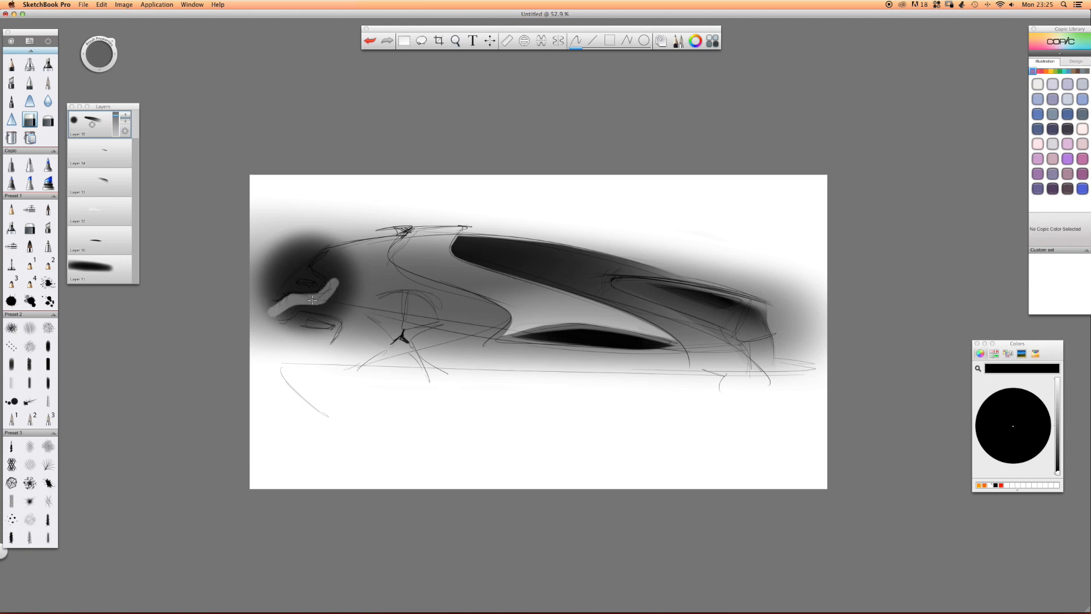
left_click_drag(336, 251, 328, 254)
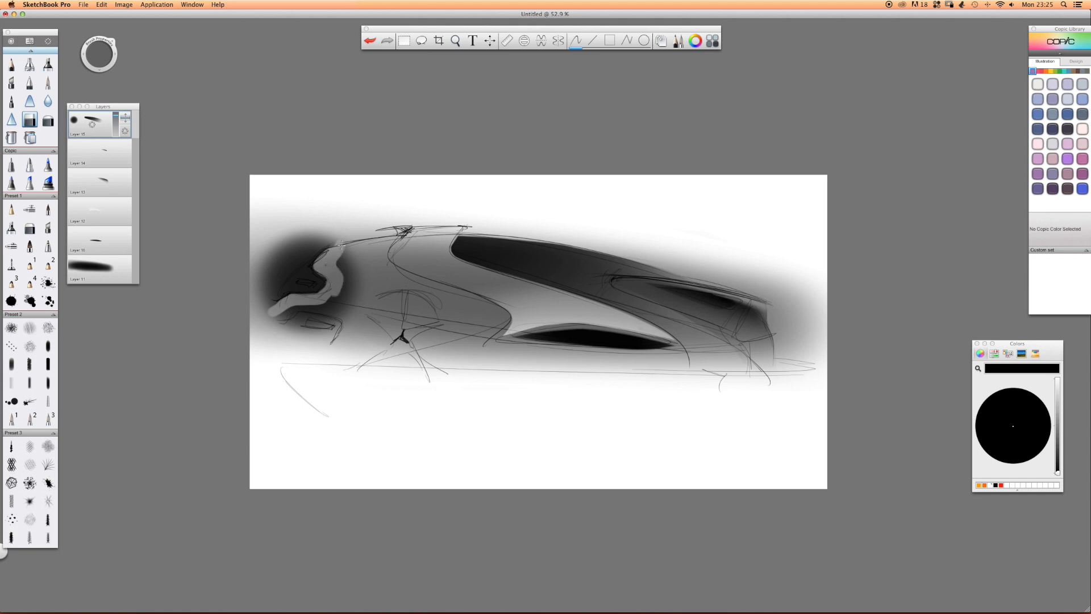
mouse_move(341, 287)
left_mouse_down()
mouse_move(341, 249)
mouse_move(356, 266)
mouse_move(338, 243)
left_mouse_up()
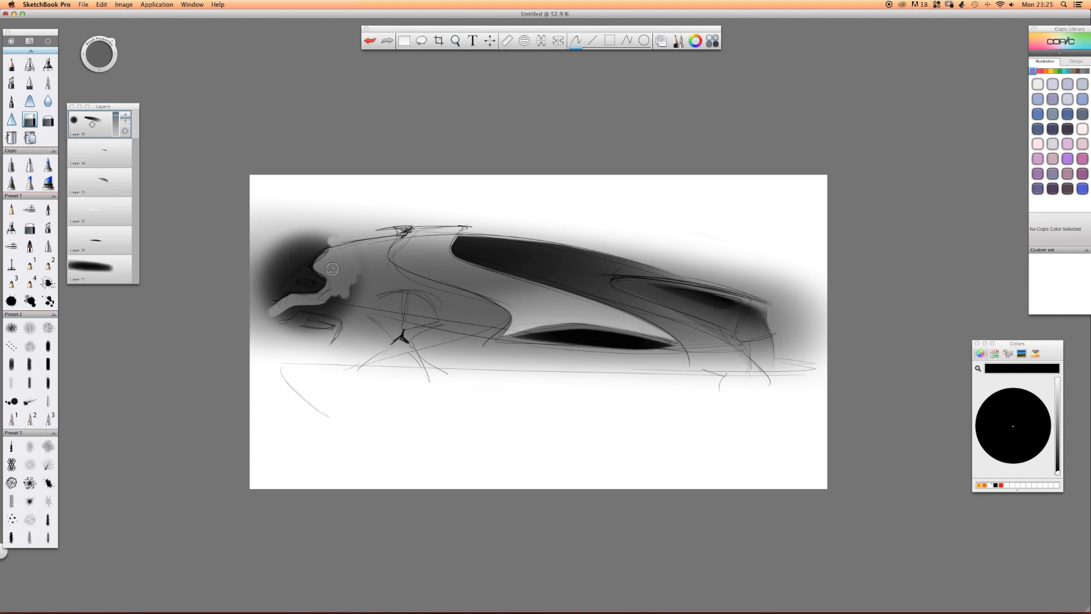
mouse_move(357, 293)
left_mouse_down()
mouse_move(313, 309)
mouse_move(330, 307)
mouse_move(330, 328)
mouse_move(278, 317)
mouse_move(304, 309)
mouse_move(333, 325)
mouse_move(253, 326)
left_mouse_up()
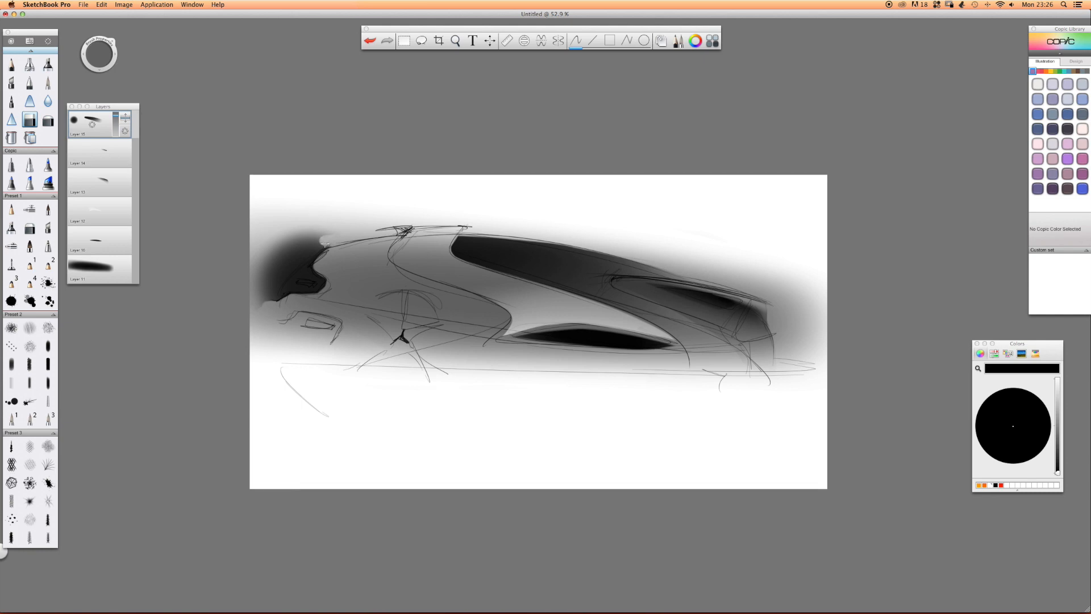
Erase the remaining black spill above and ahead of the headlight, leaving a crisp dark shape along the nose outline.
mouse_move(297, 226)
left_mouse_down()
mouse_move(331, 188)
mouse_move(436, 152)
mouse_move(370, 188)
mouse_move(344, 228)
mouse_move(351, 179)
mouse_move(327, 182)
left_mouse_up()
mouse_move(414, 177)
left_mouse_down()
mouse_move(319, 183)
mouse_move(412, 170)
mouse_move(328, 153)
left_mouse_up()
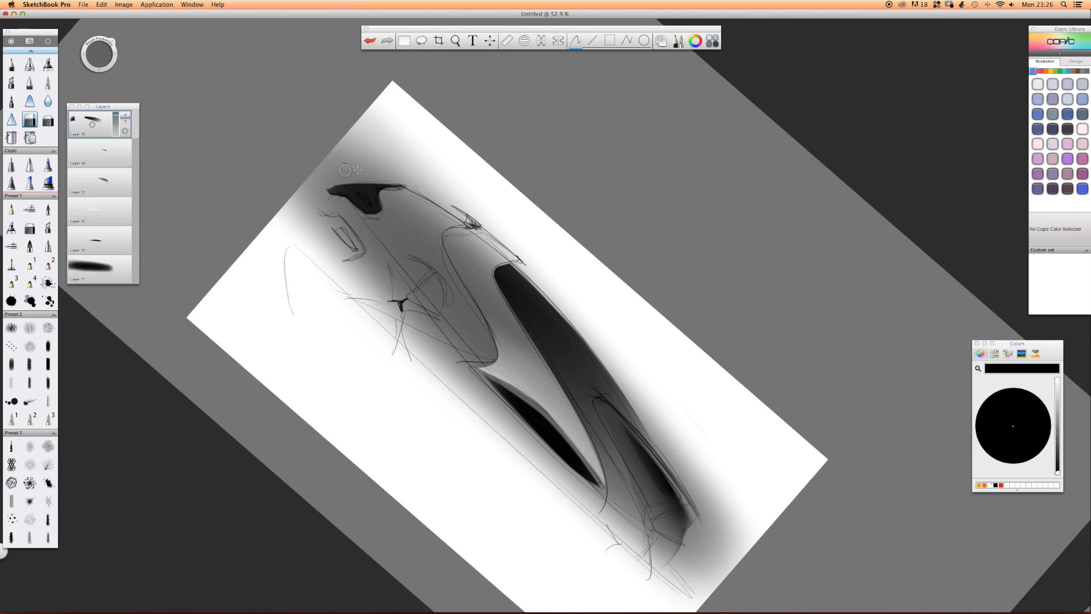
left_click_drag(390, 151, 242, 341)
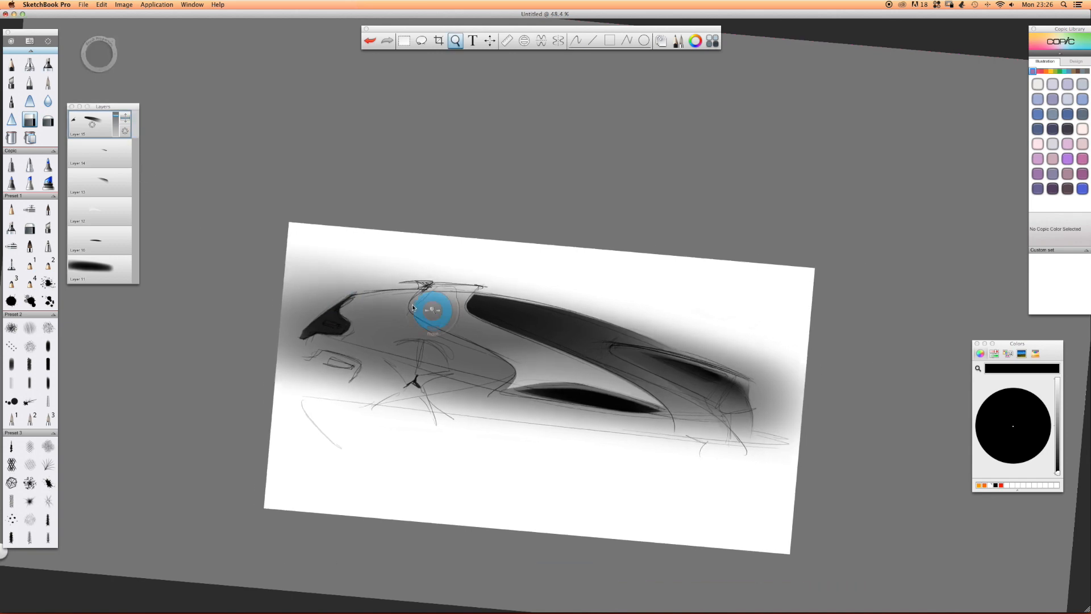
left_click_drag(332, 307, 466, 331)
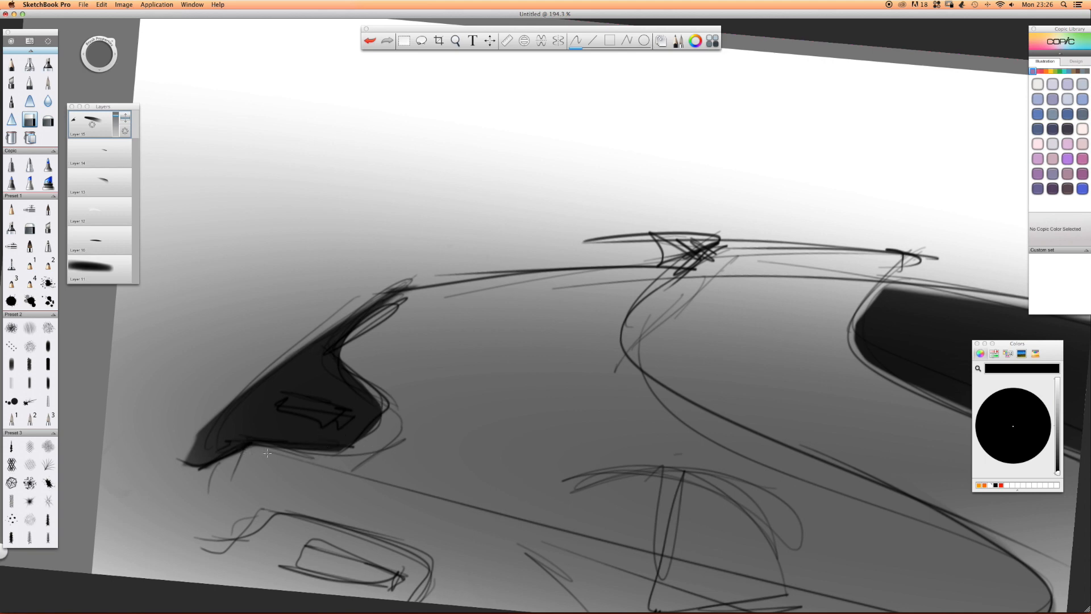
key("space")
left_click_drag(447, 249, 386, 242)
left_click_drag(580, 264, 202, 207)
key("space")
mouse_move(475, 227)
left_mouse_down()
mouse_move(406, 214)
mouse_move(401, 232)
left_mouse_up()
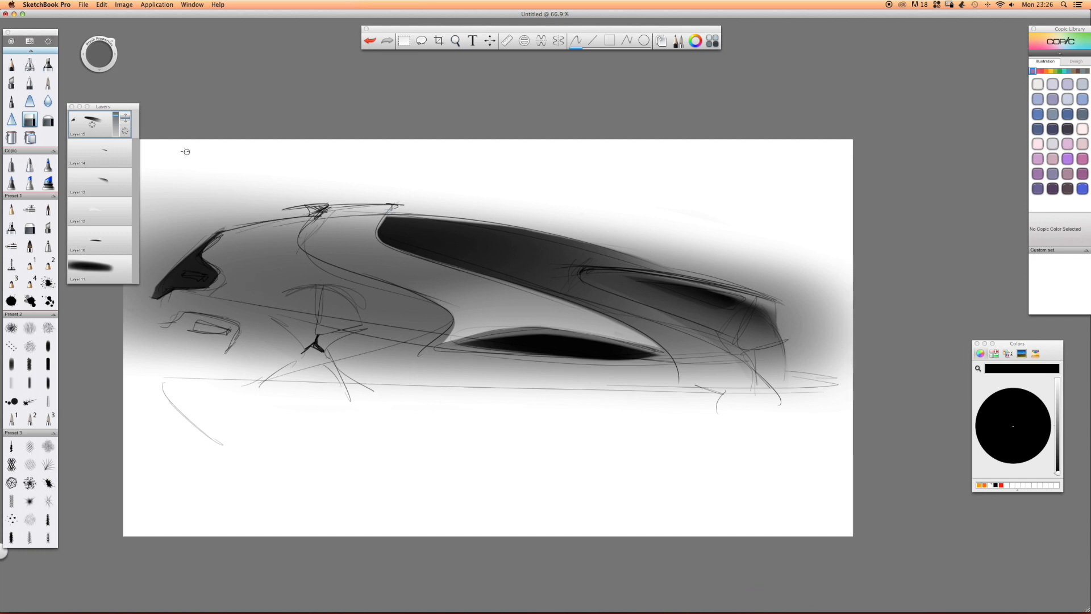
Add a new layer and airbrush a white highlight over the front body between the headlight and the first S-shaped line.
left_click_drag(91, 125, 71, 85)
left_click(30, 64)
left_click_drag(314, 210, 349, 226)
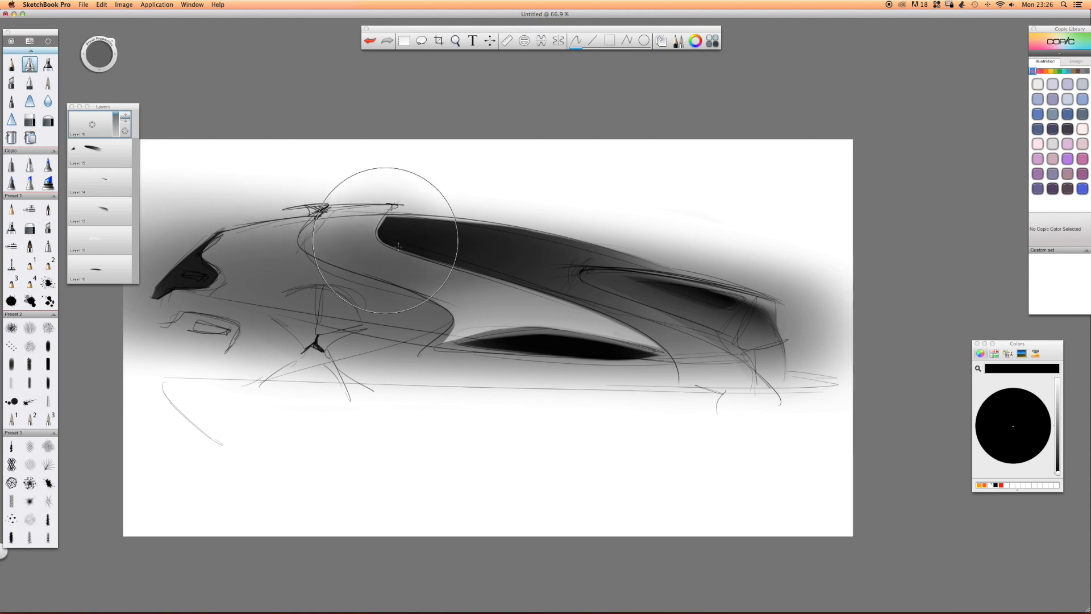
left_click(980, 353)
left_click_drag(223, 248, 289, 257)
Erase the white highlight over the headlight's rear edge and below a curved line running toward the front wheel with the hard eraser.
left_click(34, 124)
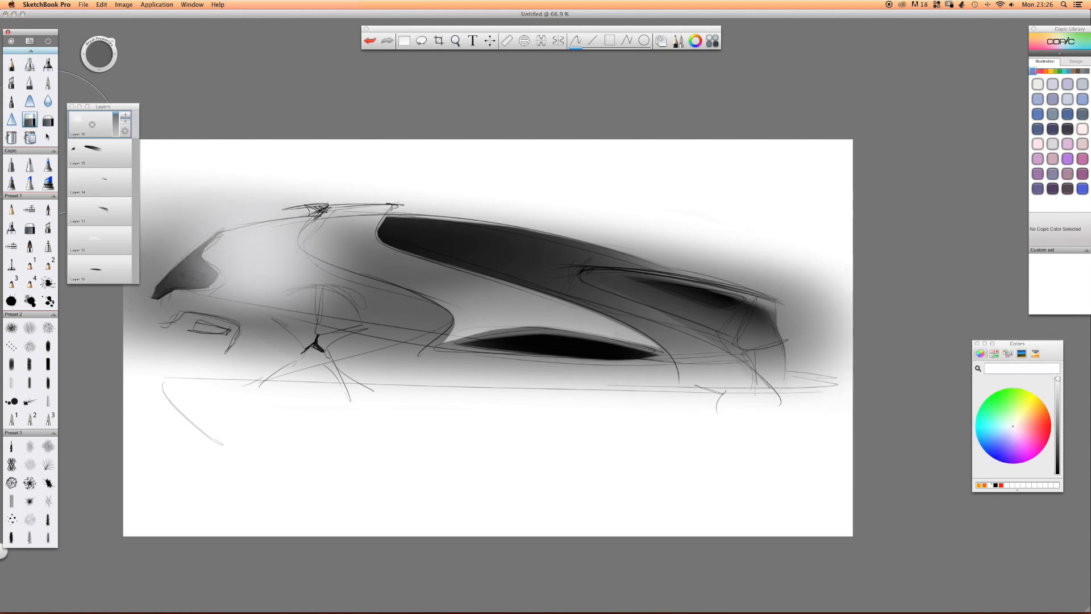
key("space")
mouse_move(196, 281)
left_mouse_down()
mouse_move(194, 328)
mouse_move(246, 341)
left_mouse_up()
mouse_move(238, 205)
left_mouse_down()
mouse_move(240, 220)
mouse_move(285, 265)
left_mouse_up()
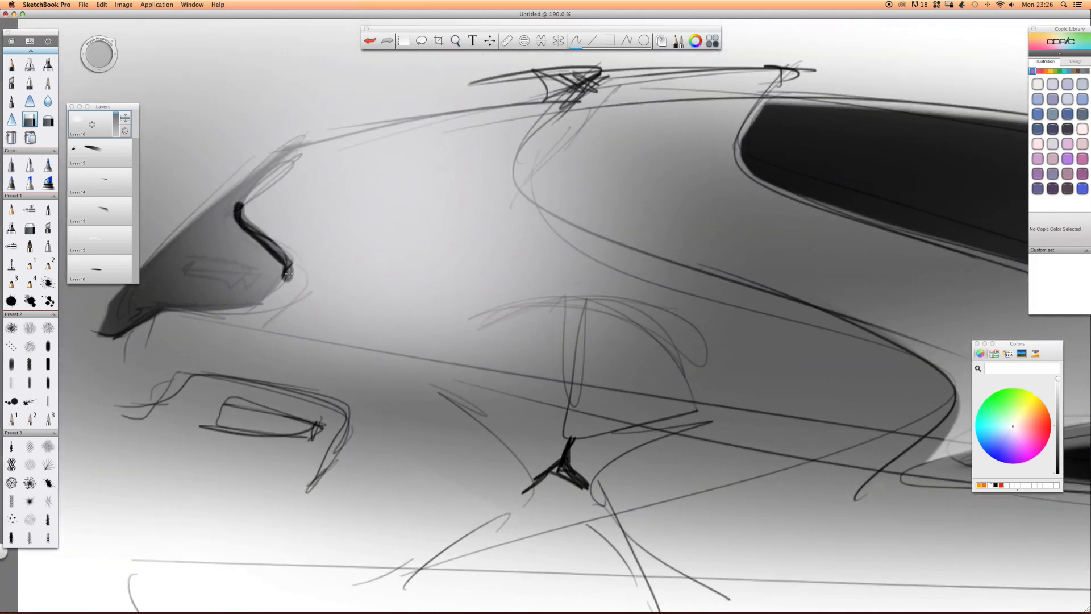
left_click_drag(221, 210, 283, 286)
mouse_move(199, 226)
left_mouse_down()
mouse_move(263, 291)
mouse_move(438, 317)
mouse_move(642, 378)
left_mouse_up()
key("b")
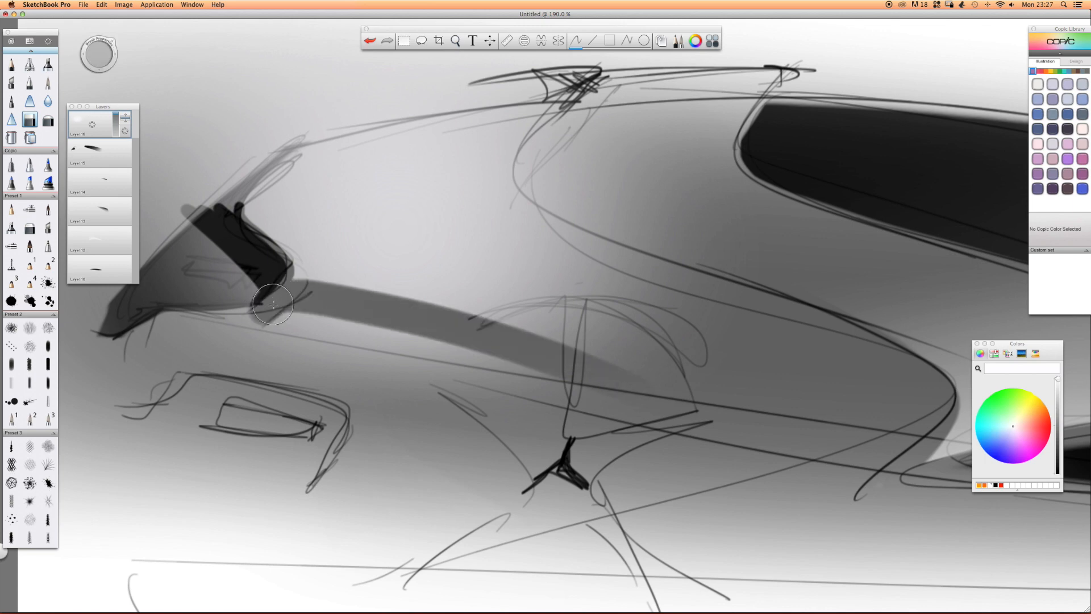
mouse_move(218, 279)
left_mouse_down()
mouse_move(565, 386)
mouse_move(347, 404)
left_mouse_up()
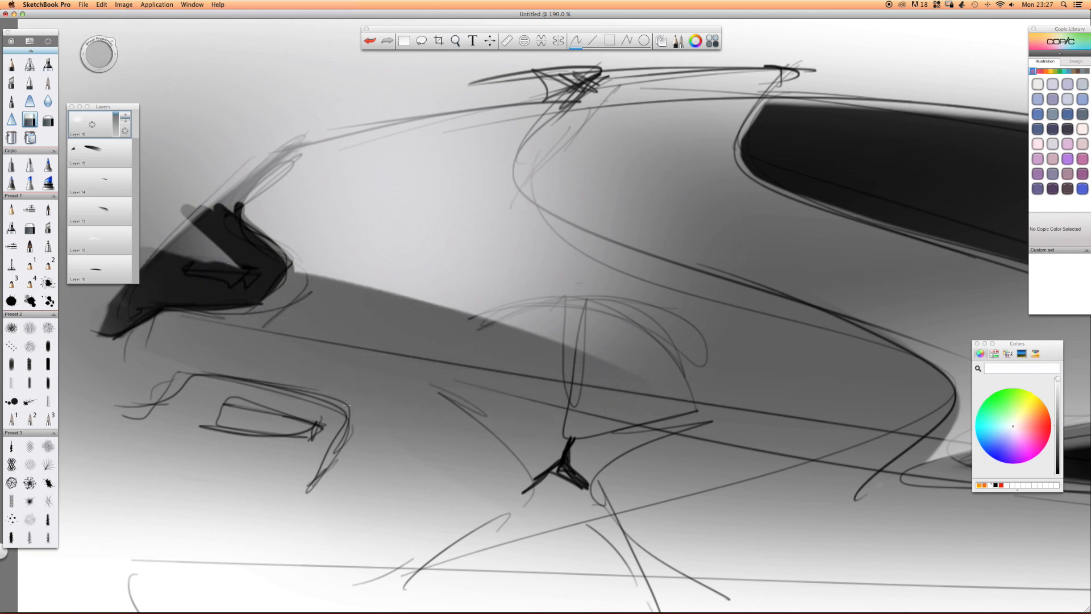
Erase the white highlight above the hood line and over the upper headlight, cleaning up the leftover patches ahead of it.
left_click_drag(284, 135, 223, 206)
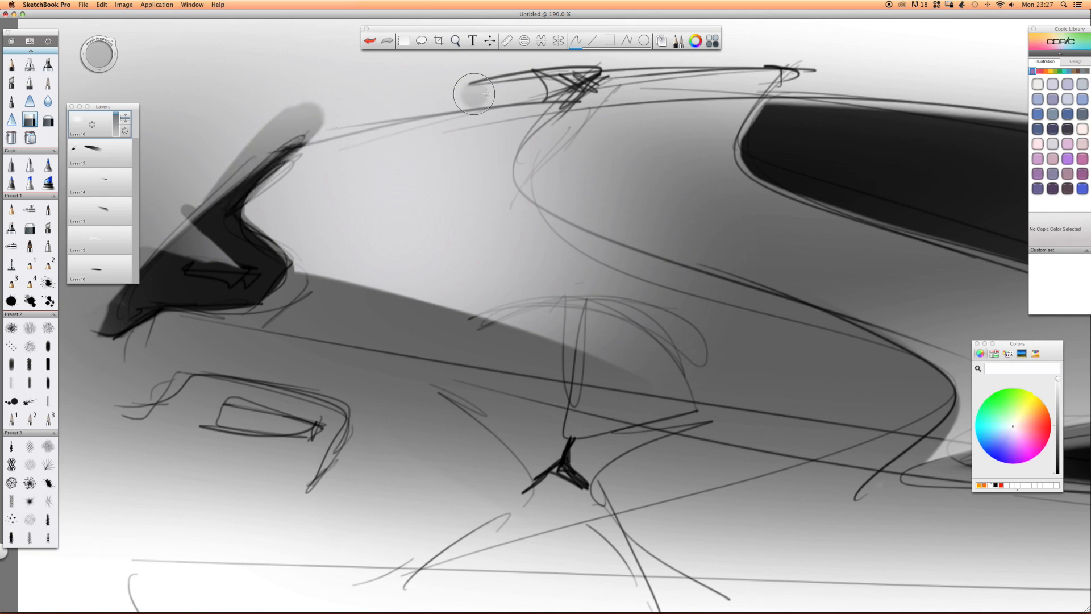
left_click_drag(569, 85, 216, 144)
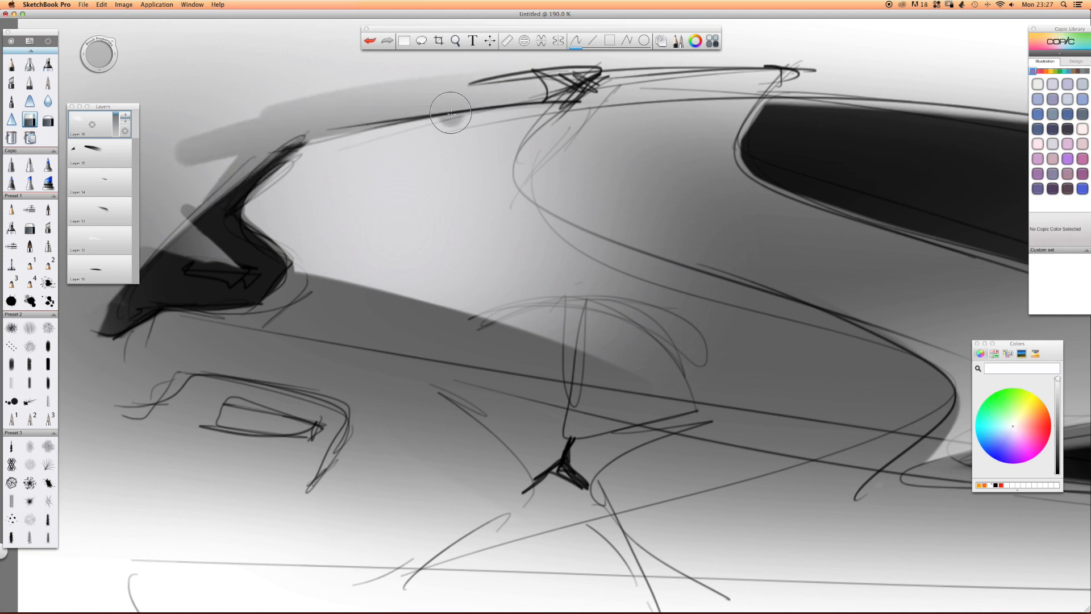
left_click_drag(602, 98, 304, 149)
key("space")
mouse_move(442, 115)
left_mouse_down()
mouse_move(399, 95)
mouse_move(460, 175)
mouse_move(294, 198)
left_mouse_up()
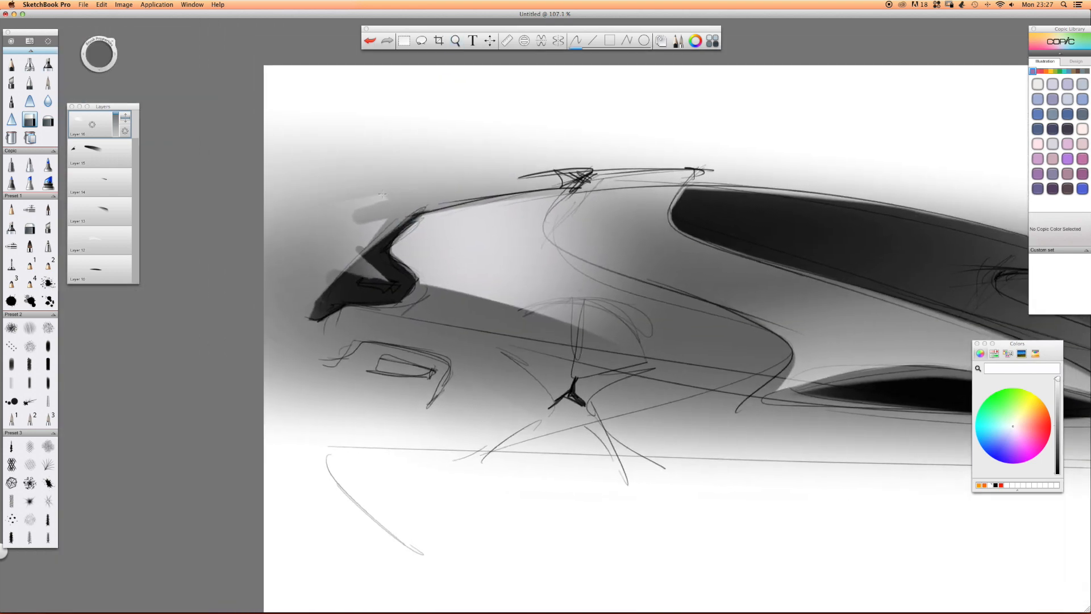
mouse_move(383, 195)
left_mouse_down()
mouse_move(344, 253)
mouse_move(360, 272)
mouse_move(338, 239)
left_mouse_up()
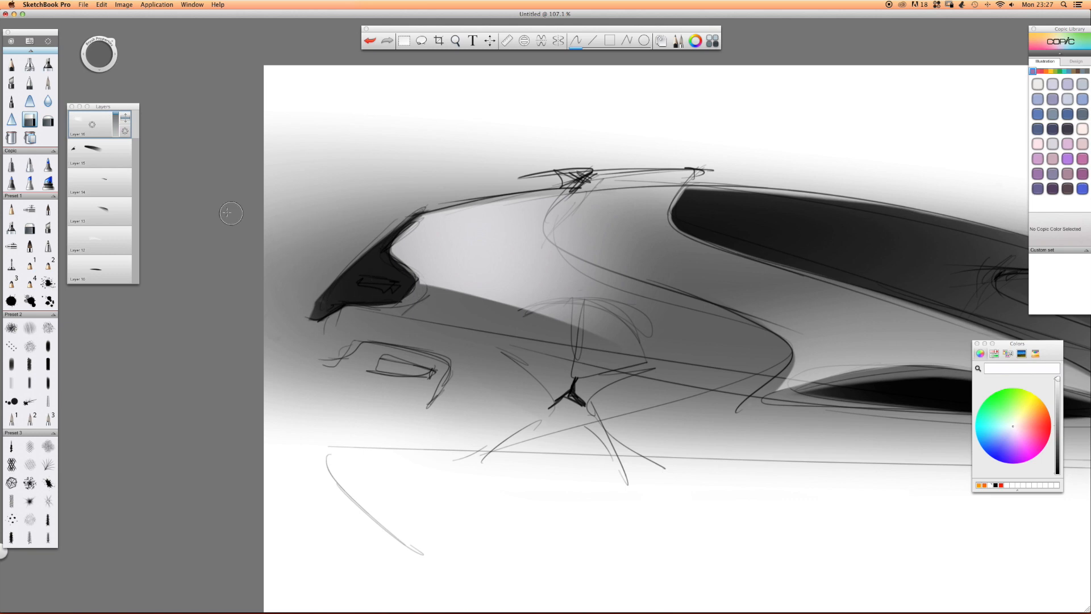
Erase the white highlight inside the front wheel arch and behind the first S-shaped line with the hard eraser.
left_click_drag(526, 359, 557, 348)
mouse_move(559, 347)
left_mouse_down()
mouse_move(554, 339)
mouse_move(573, 334)
mouse_move(560, 332)
mouse_move(596, 341)
left_mouse_up()
left_click(548, 250)
key("super+z")
left_click(607, 207)
key("super+z")
mouse_move(604, 209)
left_mouse_down()
mouse_move(583, 223)
mouse_move(706, 268)
mouse_move(589, 195)
left_mouse_up()
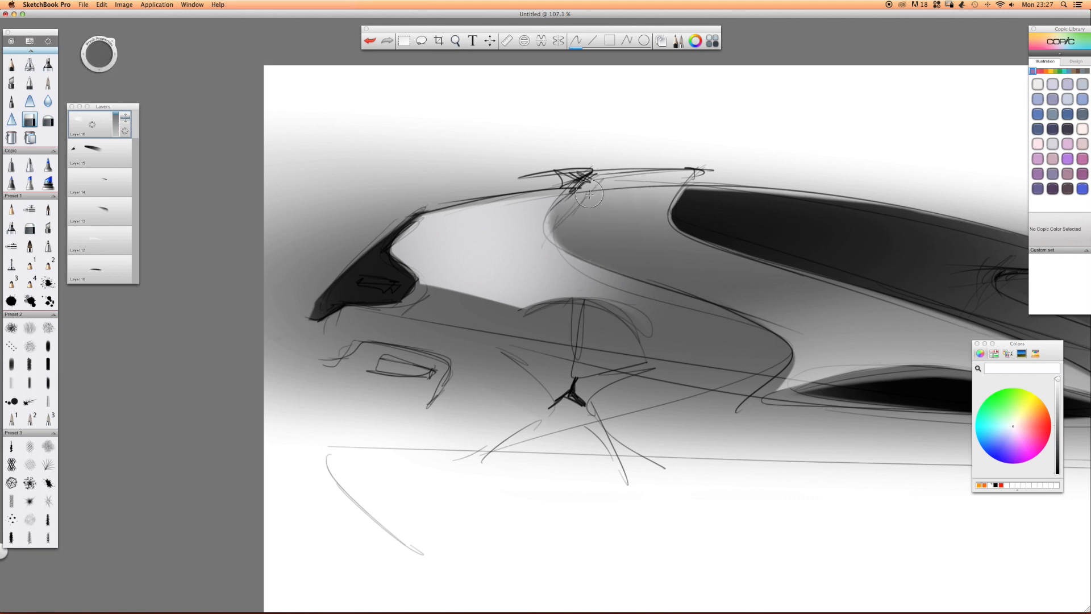
Fade the edges of the front-body highlight with the large soft eraser.
left_click(48, 119)
mouse_move(529, 364)
left_mouse_down()
mouse_move(432, 353)
mouse_move(364, 301)
left_mouse_up()
mouse_move(455, 149)
left_mouse_down()
mouse_move(369, 173)
mouse_move(438, 188)
left_mouse_up()
key("space")
mouse_move(699, 226)
left_mouse_down()
mouse_move(630, 273)
mouse_move(278, 283)
left_mouse_up()
left_click_drag(339, 353, 477, 403)
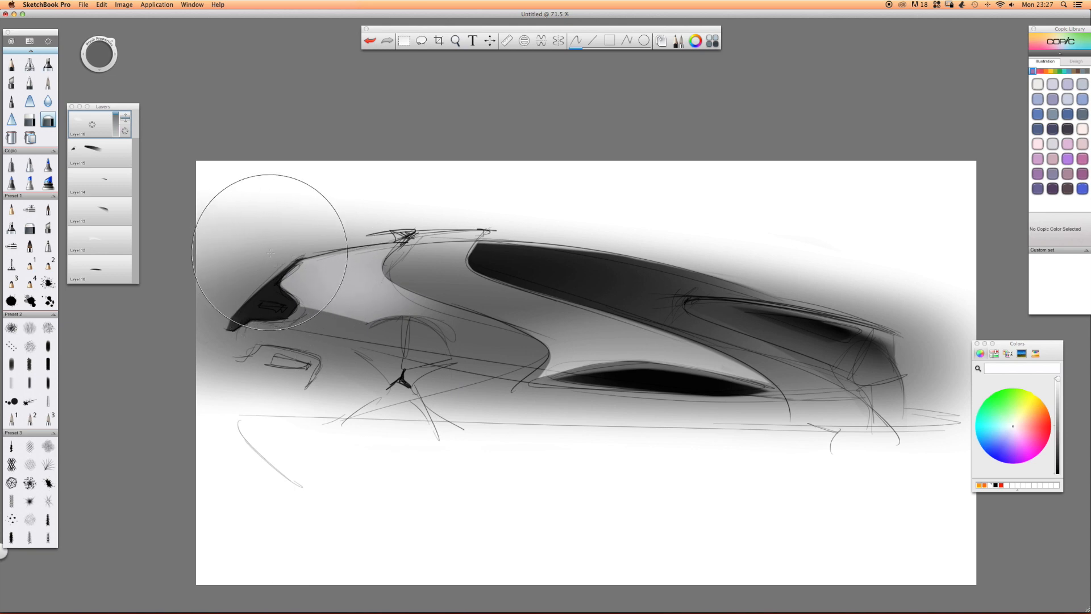
Merge the fourth car's layers into one hidden layer and add a new empty layer for the next sketch.
left_click(84, 116)
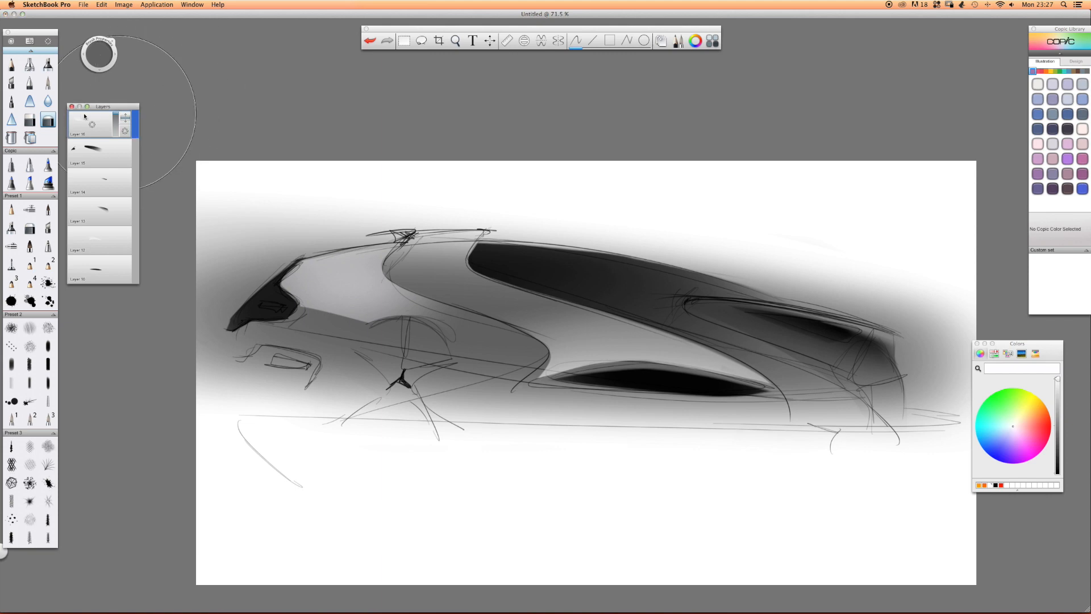
scroll(91, 129, "down", 5)
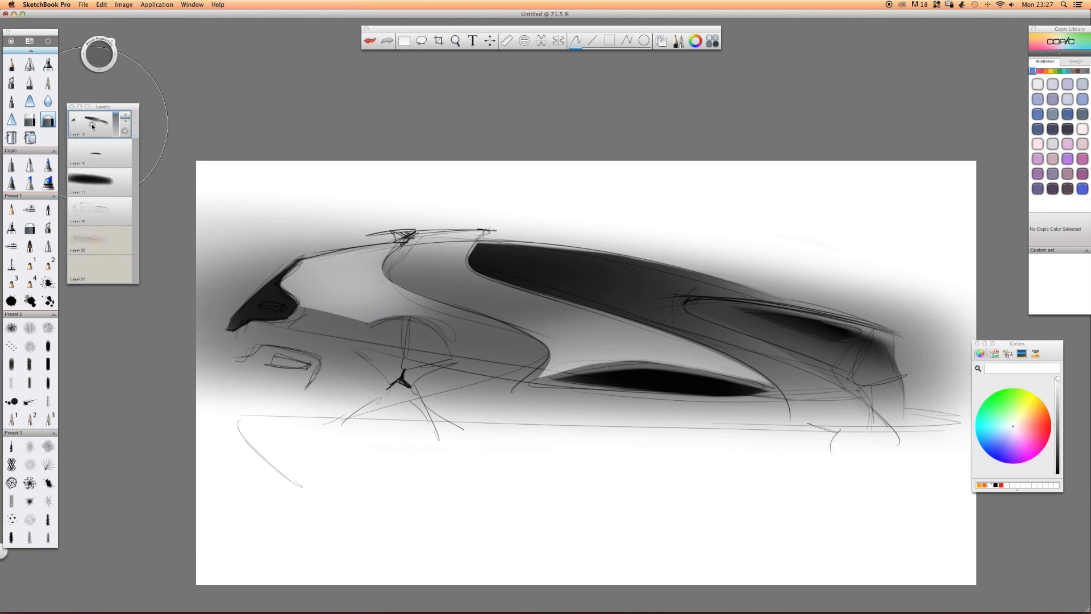
mouse_move(93, 125)
left_mouse_down()
mouse_move(86, 147)
mouse_move(72, 126)
left_mouse_up()
left_click_drag(93, 125, 92, 101)
Sketch a wide guide ellipse with the black pencil and an arched roofline sweeping down across it toward the front.
left_click(11, 64)
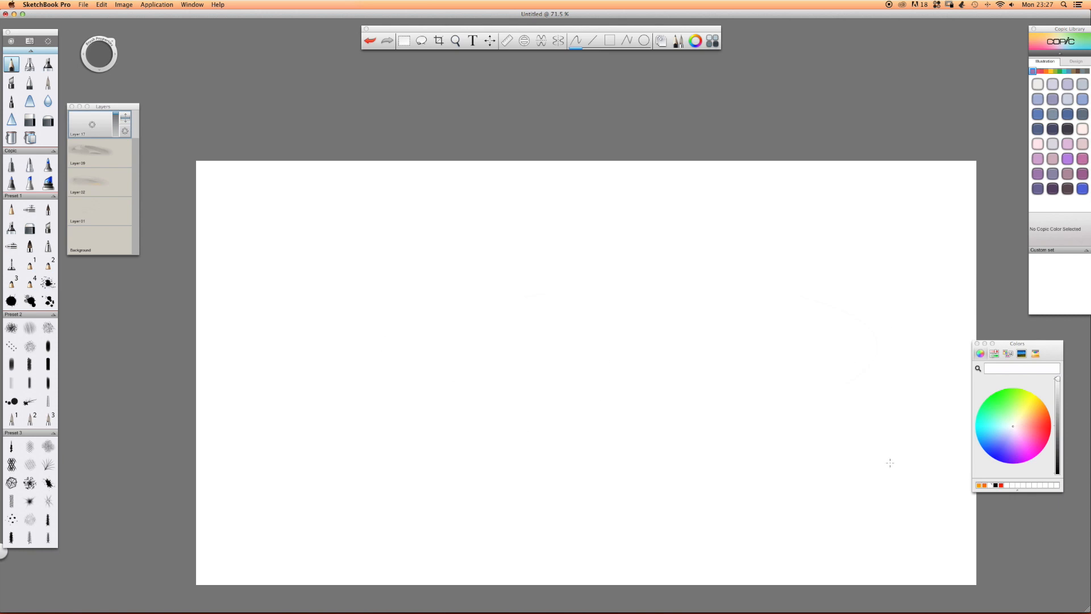
left_click_drag(1057, 379, 1050, 497)
mouse_move(407, 323)
left_mouse_down()
mouse_move(544, 390)
mouse_move(833, 392)
mouse_move(389, 360)
left_mouse_up()
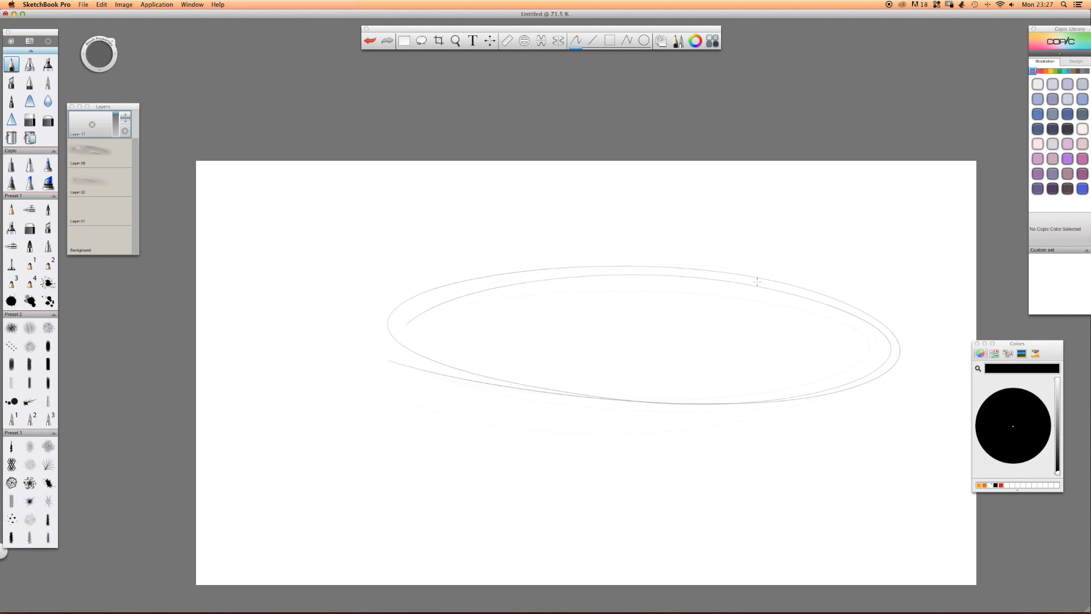
left_click_drag(793, 250, 636, 248)
mouse_move(828, 256)
left_mouse_down()
mouse_move(542, 285)
mouse_move(436, 329)
left_mouse_up()
left_click_drag(614, 270, 339, 383)
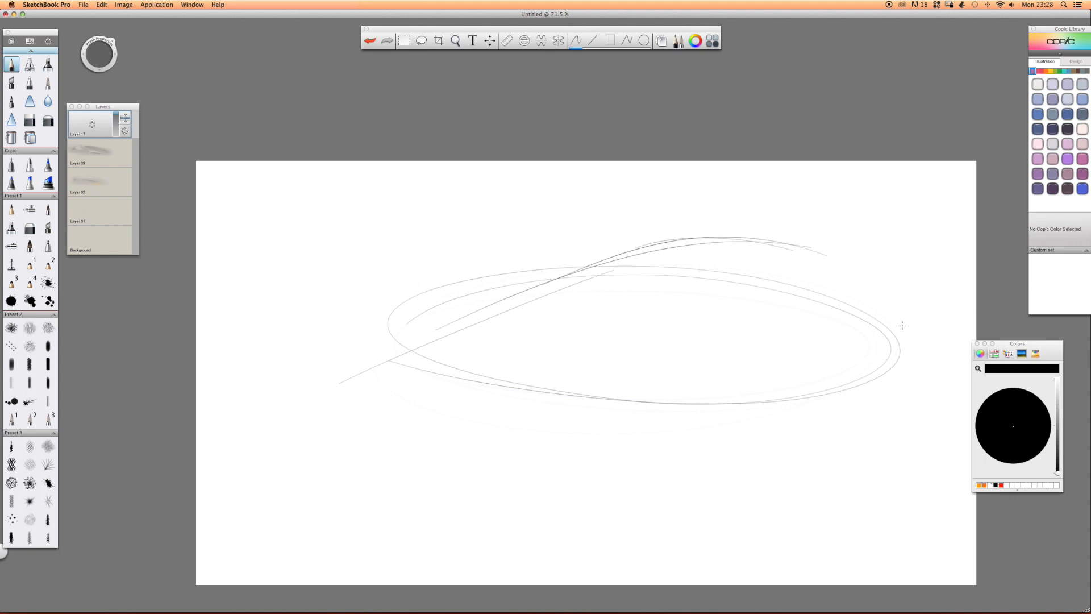
Rough in the near front wheel arch with its spokes, the small rear wheel, and the far front corner's curve.
mouse_move(923, 343)
left_mouse_down()
mouse_move(922, 323)
mouse_move(908, 369)
left_mouse_up()
mouse_move(924, 324)
left_mouse_down()
mouse_move(927, 365)
mouse_move(907, 368)
left_mouse_up()
left_click_drag(794, 425, 802, 444)
mouse_move(787, 382)
left_mouse_down()
mouse_move(802, 438)
mouse_move(745, 433)
mouse_move(740, 452)
left_mouse_up()
mouse_move(799, 451)
left_mouse_down()
mouse_move(788, 385)
mouse_move(726, 452)
left_mouse_up()
mouse_move(755, 408)
left_mouse_down()
mouse_move(721, 516)
mouse_move(728, 498)
left_mouse_up()
left_click_drag(787, 380, 747, 451)
mouse_move(797, 425)
left_mouse_down()
mouse_move(770, 451)
mouse_move(780, 526)
left_mouse_up()
mouse_move(933, 324)
left_mouse_down()
mouse_move(916, 353)
mouse_move(920, 399)
left_mouse_up()
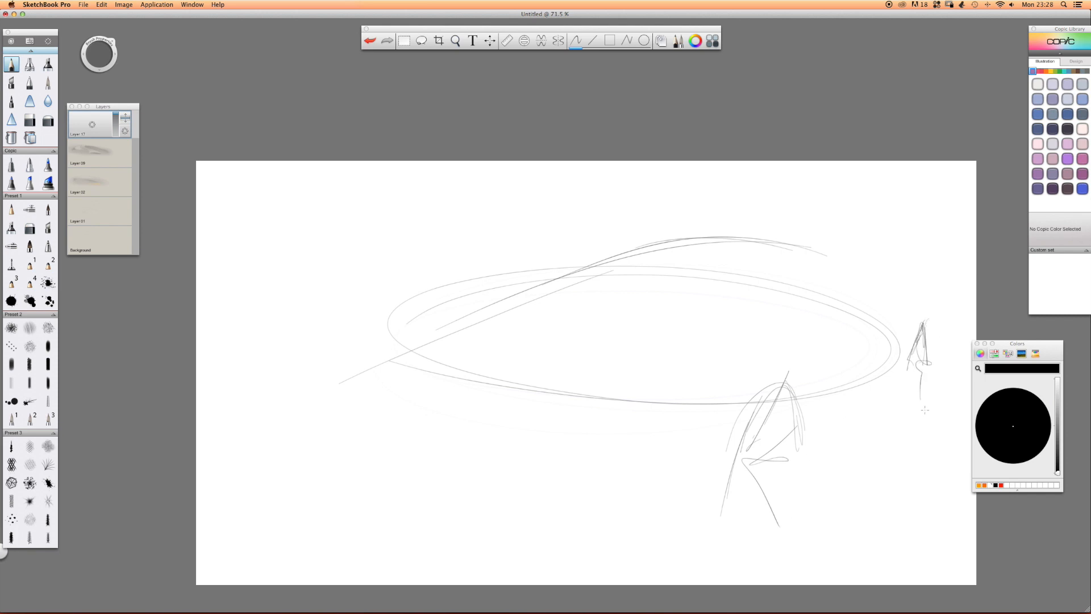
left_click_drag(279, 327, 246, 397)
left_click_drag(246, 397, 315, 295)
Sketch the shoulder and hood lines sweeping down to the nose, plus the front bumper and lower body curves.
mouse_move(884, 272)
left_mouse_down()
mouse_move(859, 263)
mouse_move(804, 256)
left_mouse_up()
left_click_drag(875, 252, 706, 336)
left_click_drag(785, 271, 545, 379)
mouse_move(725, 326)
left_mouse_down()
mouse_move(502, 392)
mouse_move(519, 449)
left_mouse_up()
mouse_move(514, 434)
left_mouse_down()
mouse_move(630, 472)
mouse_move(621, 471)
left_mouse_up()
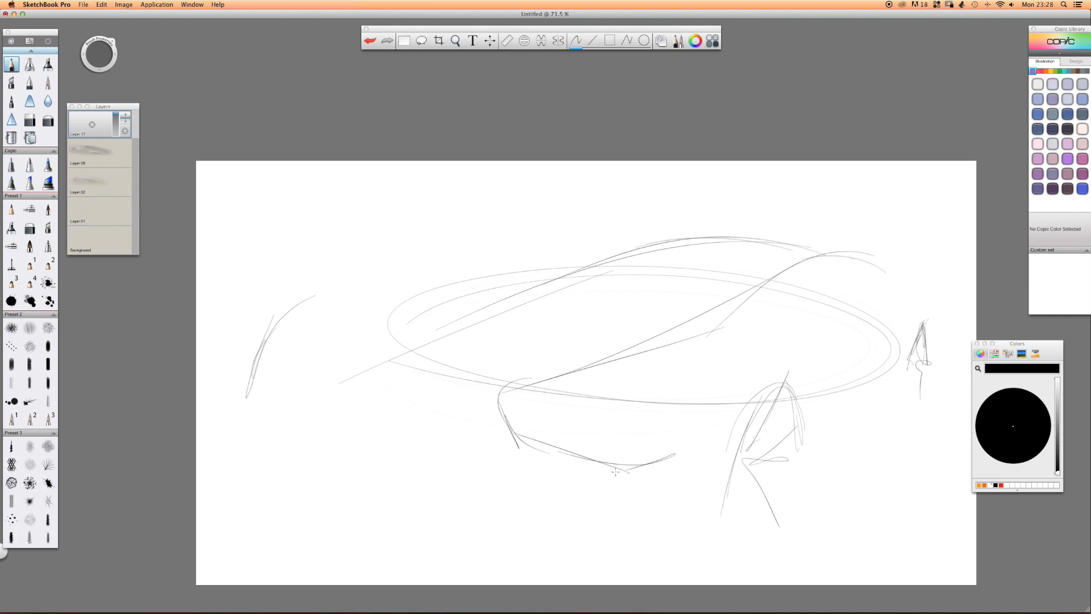
left_click_drag(878, 333, 622, 448)
left_click_drag(847, 364, 552, 479)
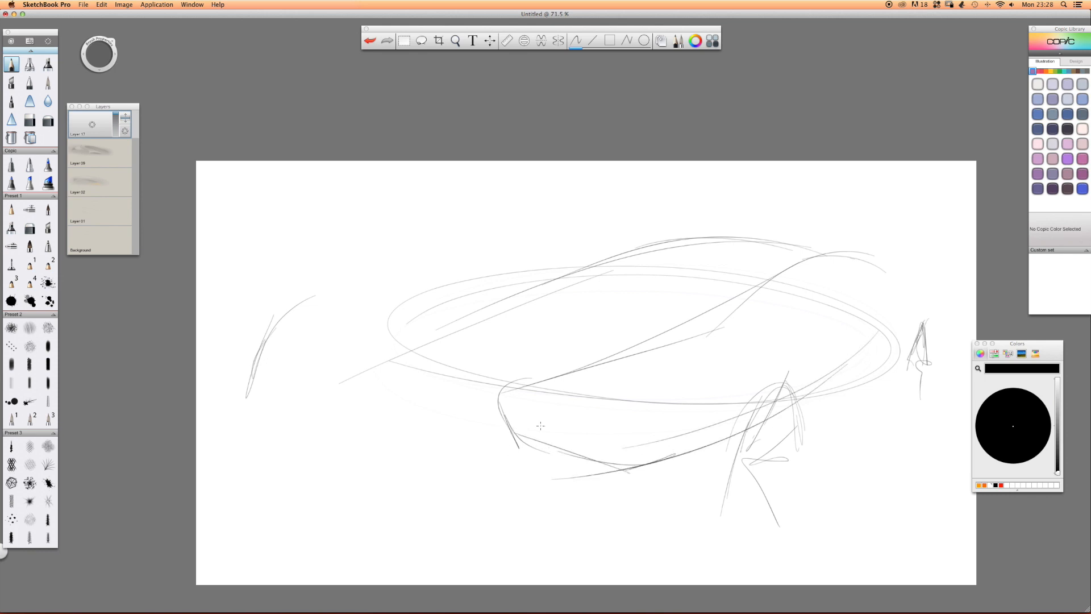
mouse_move(873, 254)
left_mouse_down()
mouse_move(546, 363)
mouse_move(505, 370)
left_mouse_up()
mouse_move(574, 397)
left_mouse_down()
mouse_move(572, 411)
mouse_move(632, 384)
mouse_move(886, 383)
left_mouse_up()
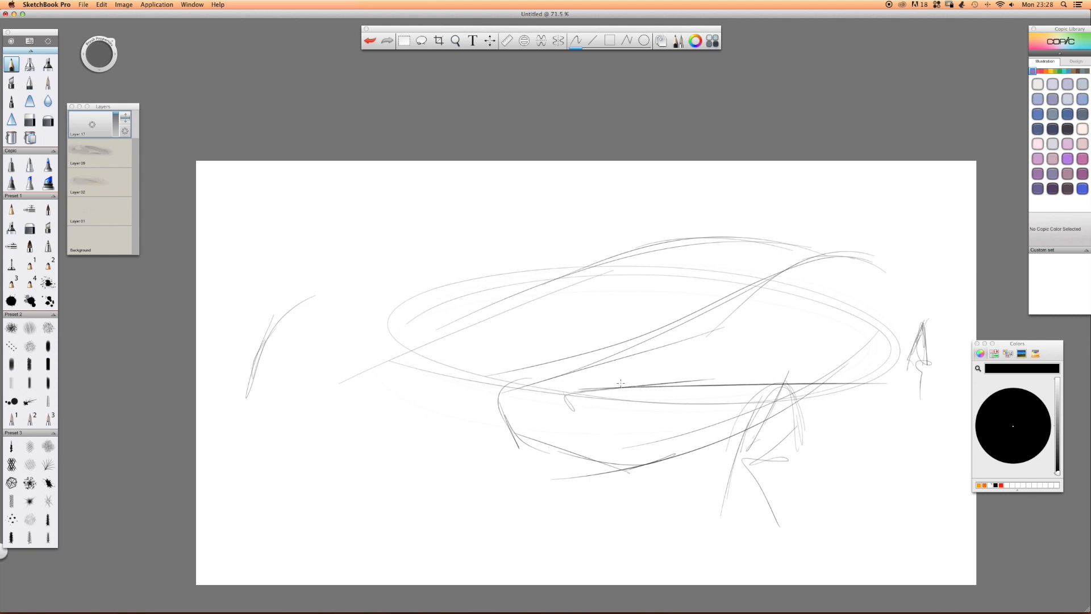
key("super+z")
key("super+z")
Sketch the slanted upper edge and pointed lower outline of the near headlight.
mouse_move(817, 338)
left_mouse_down()
mouse_move(515, 410)
mouse_move(556, 403)
mouse_move(576, 418)
left_mouse_up()
mouse_move(565, 398)
left_mouse_down()
mouse_move(563, 415)
mouse_move(607, 425)
mouse_move(666, 403)
left_mouse_up()
left_click_drag(595, 435, 696, 385)
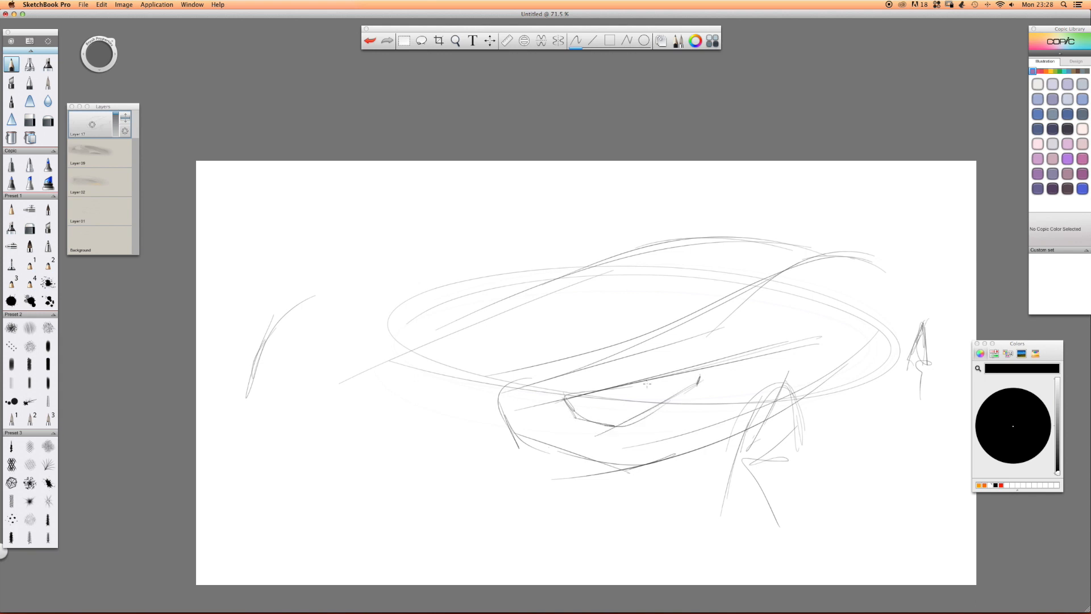
Draw the far fender and hood contour up to the roof, then add a small oval nose badge and reinforce the headlight.
mouse_move(336, 337)
left_mouse_down()
mouse_move(327, 358)
mouse_move(368, 307)
mouse_move(500, 271)
mouse_move(784, 233)
left_mouse_up()
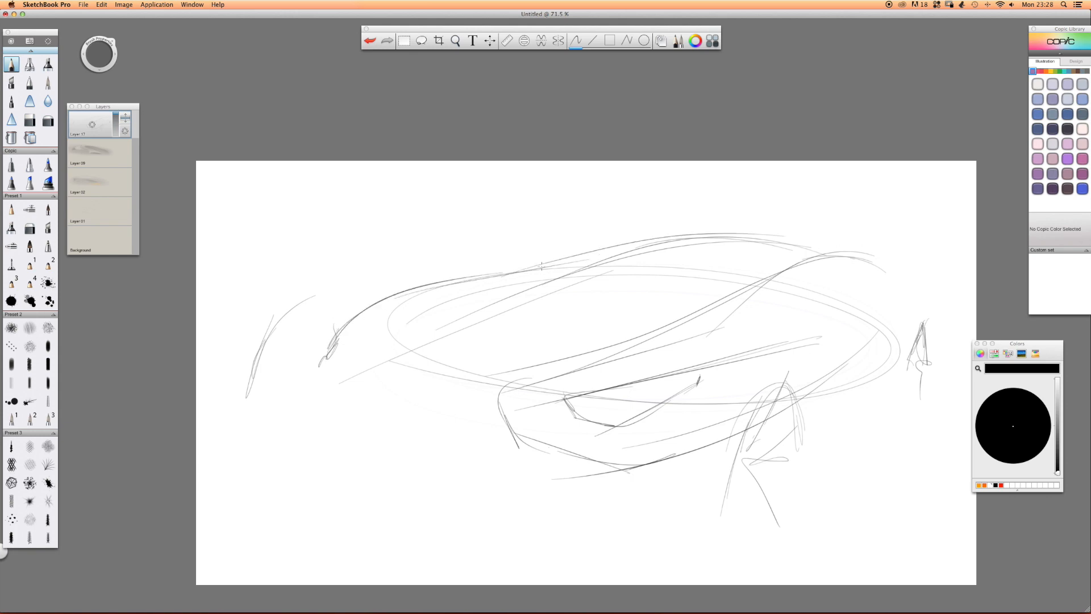
left_click_drag(317, 366, 314, 375)
mouse_move(384, 366)
left_mouse_down()
mouse_move(376, 375)
mouse_move(399, 379)
mouse_move(378, 376)
mouse_move(382, 387)
left_mouse_up()
mouse_move(703, 371)
left_mouse_down()
mouse_move(668, 398)
mouse_move(594, 424)
mouse_move(619, 426)
mouse_move(591, 427)
mouse_move(591, 398)
left_mouse_up()
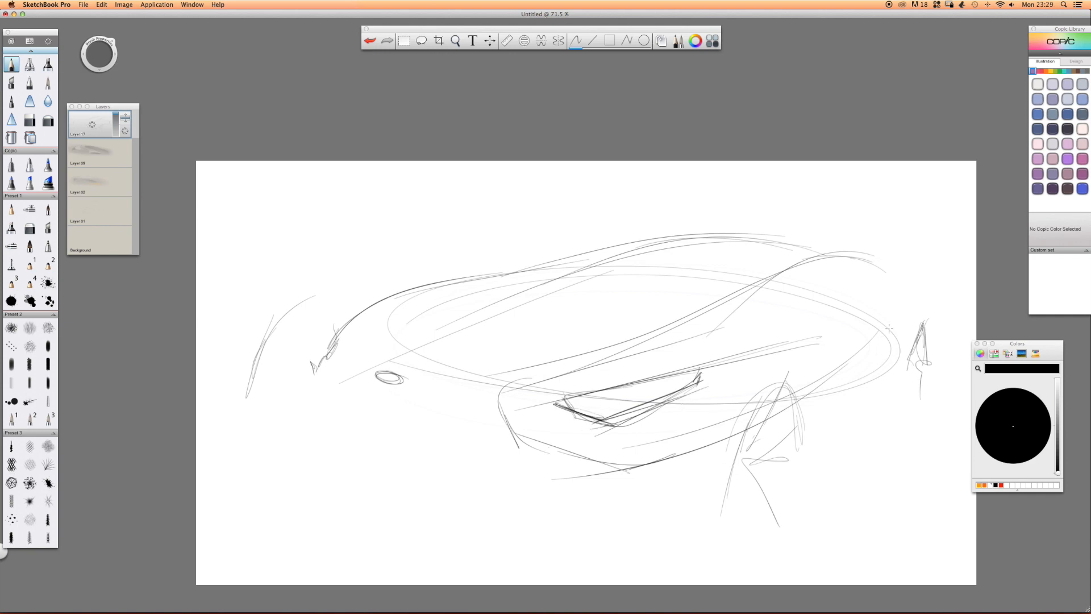
Sketch the rear flank line with a small loop near the rear wheel, and arch strokes over the front wheel and far fender.
mouse_move(908, 293)
left_mouse_down()
mouse_move(872, 343)
mouse_move(816, 381)
left_mouse_up()
mouse_move(915, 316)
left_mouse_down()
mouse_move(908, 298)
mouse_move(910, 327)
left_mouse_up()
mouse_move(789, 367)
left_mouse_down()
mouse_move(759, 370)
mouse_move(798, 367)
mouse_move(738, 377)
left_mouse_up()
mouse_move(738, 377)
left_mouse_down()
mouse_move(796, 365)
mouse_move(729, 386)
mouse_move(789, 367)
left_mouse_up()
left_click_drag(348, 300, 401, 279)
mouse_move(360, 295)
left_mouse_down()
mouse_move(438, 279)
mouse_move(396, 284)
mouse_move(326, 342)
mouse_move(336, 317)
left_mouse_up()
Sketch the near bumper corner and the curved lower edge of the front bumper across to the far side.
mouse_move(502, 393)
left_mouse_down()
mouse_move(537, 449)
mouse_move(624, 484)
left_mouse_up()
mouse_move(514, 455)
left_mouse_down()
mouse_move(563, 479)
mouse_move(525, 499)
mouse_move(450, 483)
left_mouse_up()
left_click_drag(371, 474, 538, 505)
mouse_move(475, 492)
left_mouse_down()
mouse_move(297, 424)
mouse_move(313, 411)
mouse_move(340, 449)
left_mouse_up()
left_click_drag(301, 407, 378, 476)
left_click_drag(330, 442, 514, 507)
left_click_drag(486, 444, 550, 472)
Outline the wide grille opening beneath the hood's leading edge and strengthen its lower curves.
mouse_move(436, 416)
left_mouse_down()
mouse_move(492, 442)
mouse_move(325, 382)
left_mouse_up()
mouse_move(512, 453)
left_mouse_down()
mouse_move(307, 383)
mouse_move(370, 432)
left_mouse_up()
mouse_move(326, 396)
left_mouse_down()
mouse_move(411, 446)
mouse_move(460, 457)
left_mouse_up()
left_click_drag(361, 433, 513, 470)
left_click_drag(413, 442, 528, 470)
mouse_move(355, 458)
left_mouse_down()
mouse_move(406, 432)
mouse_move(347, 460)
left_mouse_up()
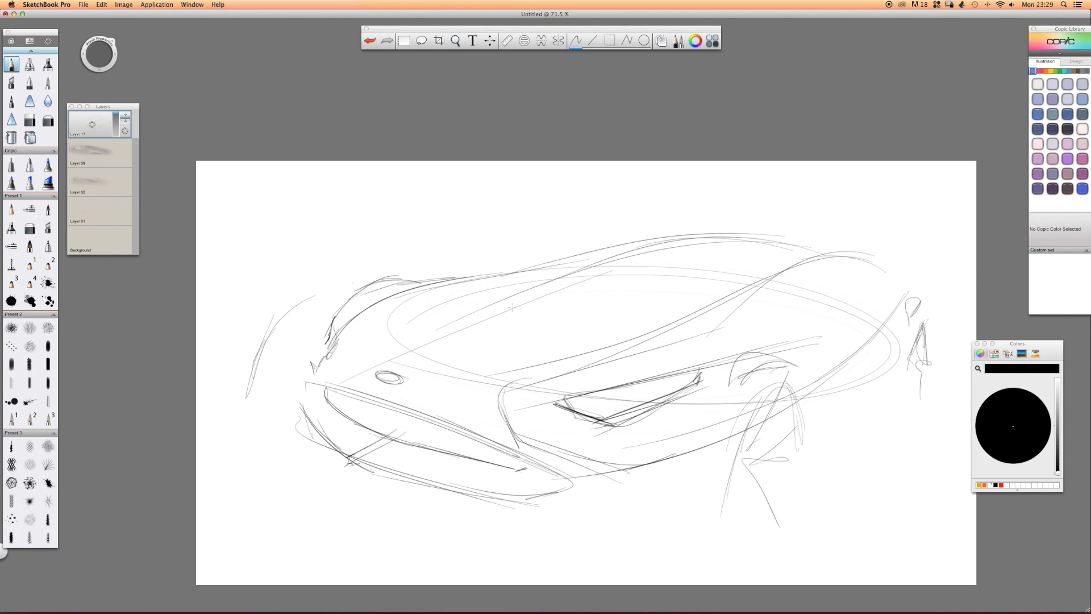
Draw the pair of hood crease lines running from the windshield area down past the nose badge.
left_click_drag(559, 286, 331, 397)
mouse_move(520, 298)
left_mouse_down()
mouse_move(327, 390)
mouse_move(566, 297)
mouse_move(404, 376)
left_mouse_up()
left_click_drag(577, 299, 388, 396)
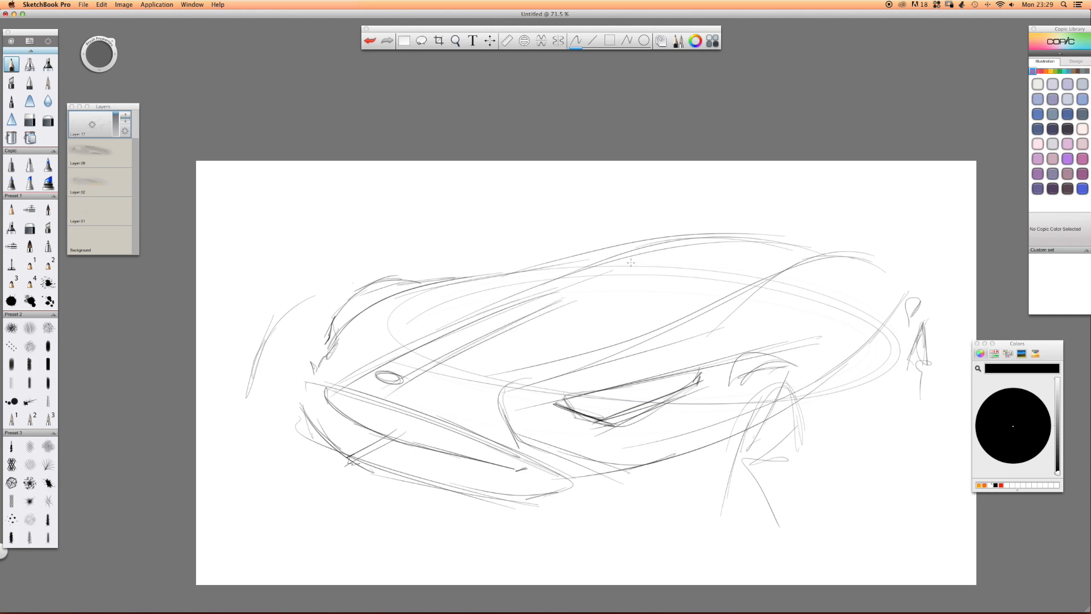
Darken the roofline, the front edge of the near fender and the hood's leading edge above the grille.
left_click_drag(798, 236, 582, 244)
left_click_drag(739, 231, 525, 265)
left_click_drag(773, 230, 497, 276)
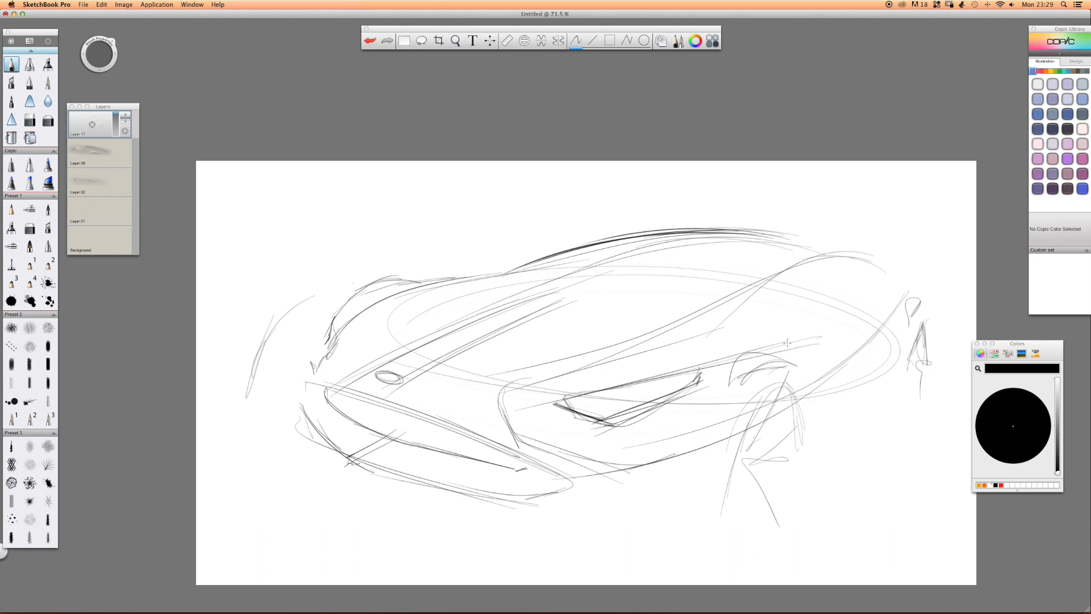
mouse_move(505, 387)
left_mouse_down()
mouse_move(501, 413)
mouse_move(531, 453)
mouse_move(625, 469)
left_mouse_up()
mouse_move(305, 386)
left_mouse_down()
mouse_move(409, 410)
mouse_move(520, 468)
left_mouse_up()
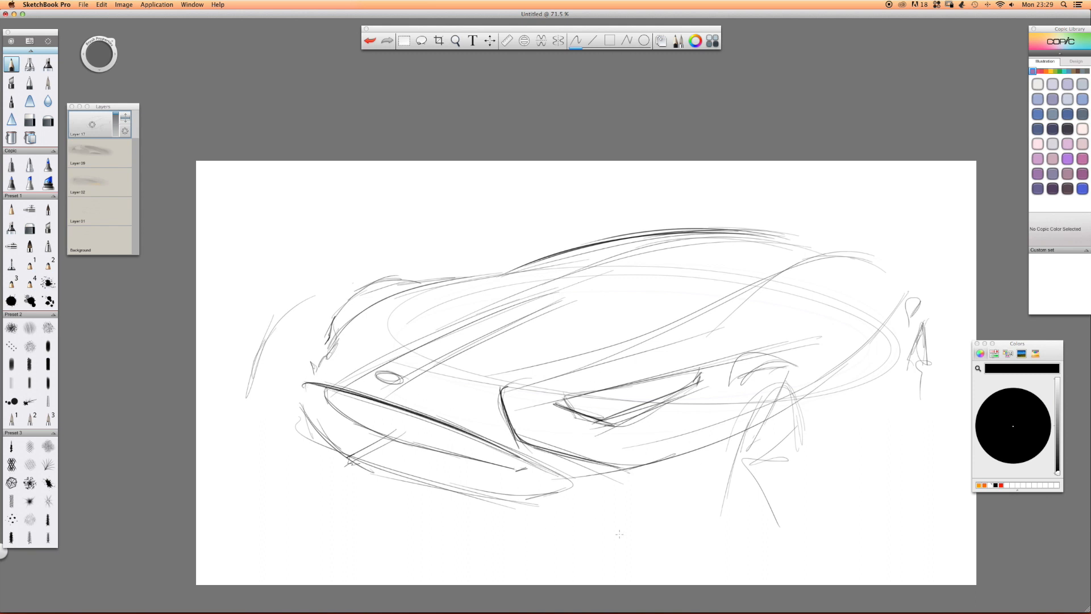
Add the front splitter line below the bumper and the side sill lines between the front and rear wheels.
mouse_move(680, 549)
left_mouse_down()
mouse_move(527, 547)
mouse_move(500, 522)
mouse_move(510, 541)
mouse_move(617, 546)
left_mouse_up()
left_click_drag(790, 504, 799, 481)
left_click_drag(887, 391, 779, 468)
mouse_move(887, 387)
left_mouse_down()
mouse_move(770, 478)
mouse_move(794, 455)
left_mouse_up()
mouse_move(861, 409)
left_mouse_down()
mouse_move(907, 404)
mouse_move(847, 413)
left_mouse_up()
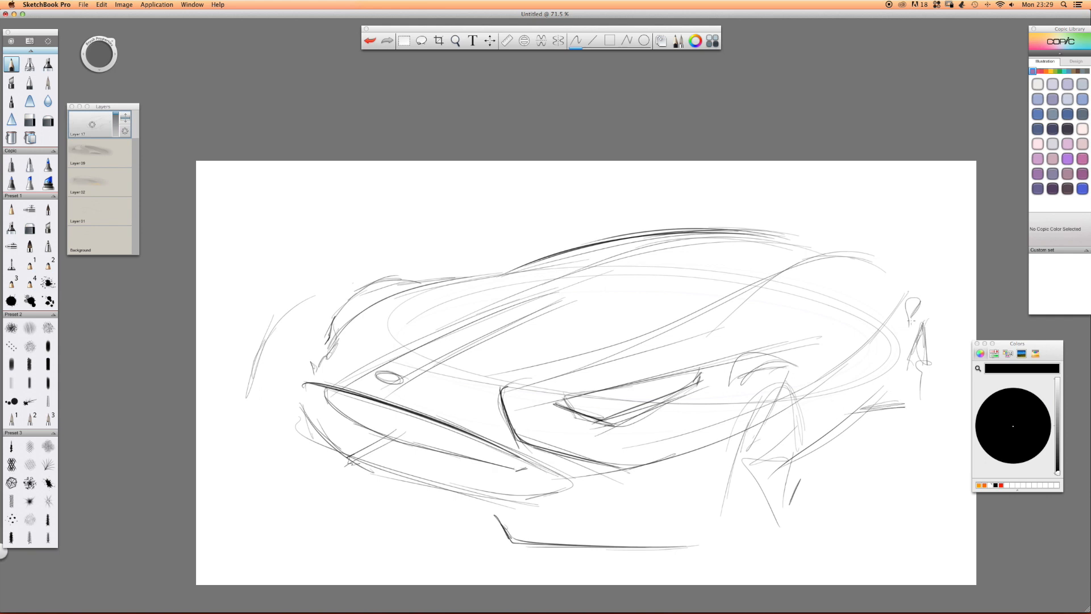
Define the rear wheel's edge and redraw the near front wheel and its arch with darker curves.
mouse_move(926, 319)
left_mouse_down()
mouse_move(908, 408)
mouse_move(926, 325)
left_mouse_up()
mouse_move(794, 397)
left_mouse_down()
mouse_move(802, 466)
mouse_move(782, 378)
left_mouse_up()
mouse_move(800, 418)
left_mouse_down()
mouse_move(743, 424)
mouse_move(715, 511)
left_mouse_up()
left_click_drag(760, 409, 709, 583)
mouse_move(781, 364)
left_mouse_down()
mouse_move(794, 378)
mouse_move(739, 375)
mouse_move(797, 365)
mouse_move(735, 402)
left_mouse_up()
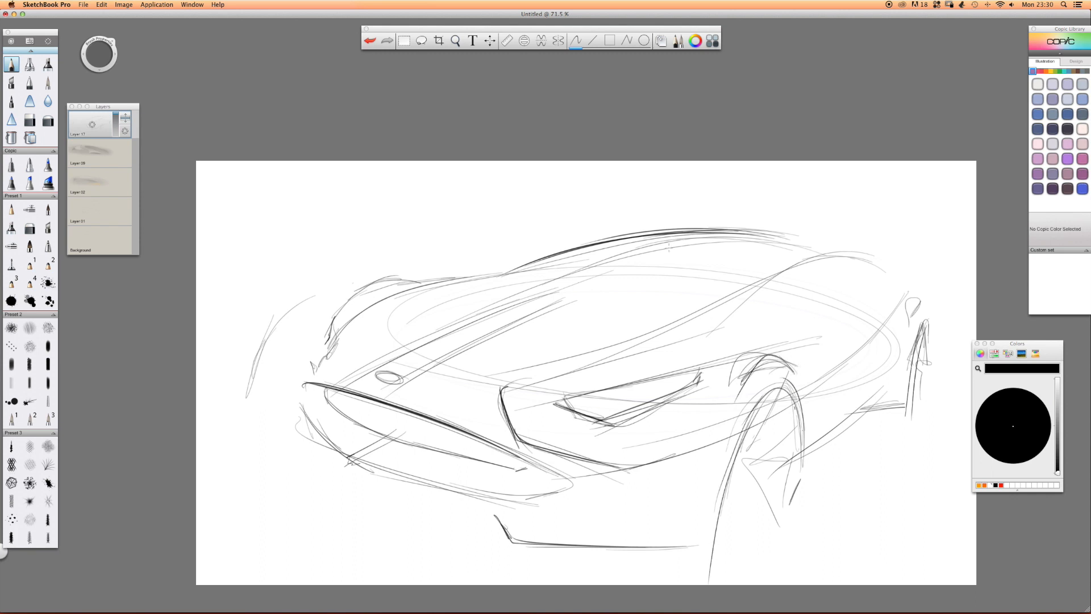
Extend the roof down into the rear pillar and sketch the side mirror with the window edge behind it.
mouse_move(645, 230)
left_mouse_down()
mouse_move(826, 259)
mouse_move(743, 234)
mouse_move(806, 259)
mouse_move(862, 315)
left_mouse_up()
left_click_drag(813, 239, 865, 337)
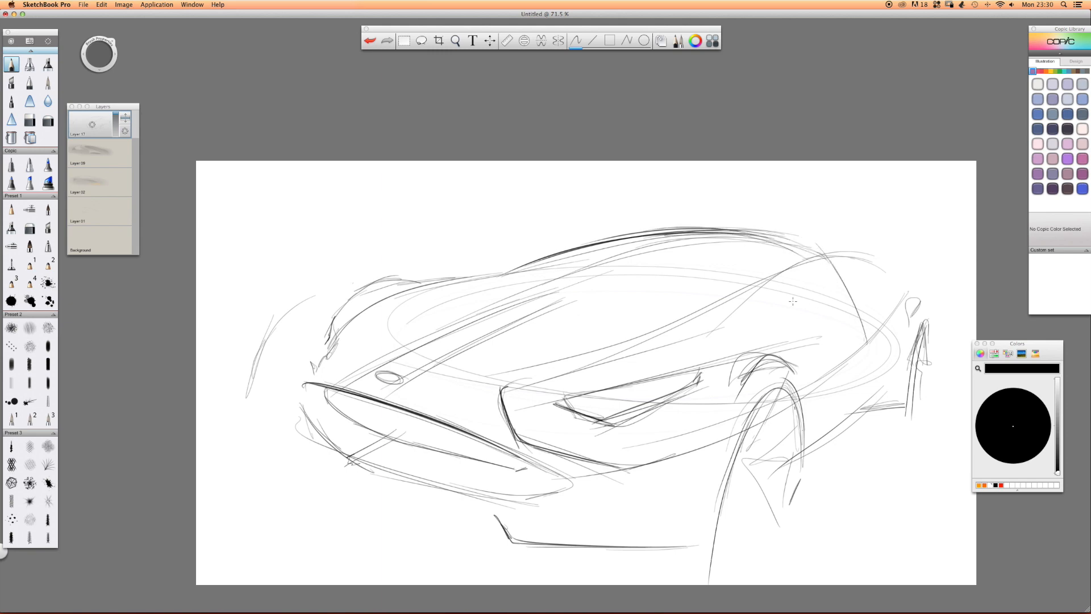
mouse_move(879, 289)
left_mouse_down()
mouse_move(806, 317)
mouse_move(859, 291)
left_mouse_up()
left_click_drag(861, 300, 787, 326)
mouse_move(842, 256)
left_mouse_down()
mouse_move(864, 344)
mouse_move(852, 365)
left_mouse_up()
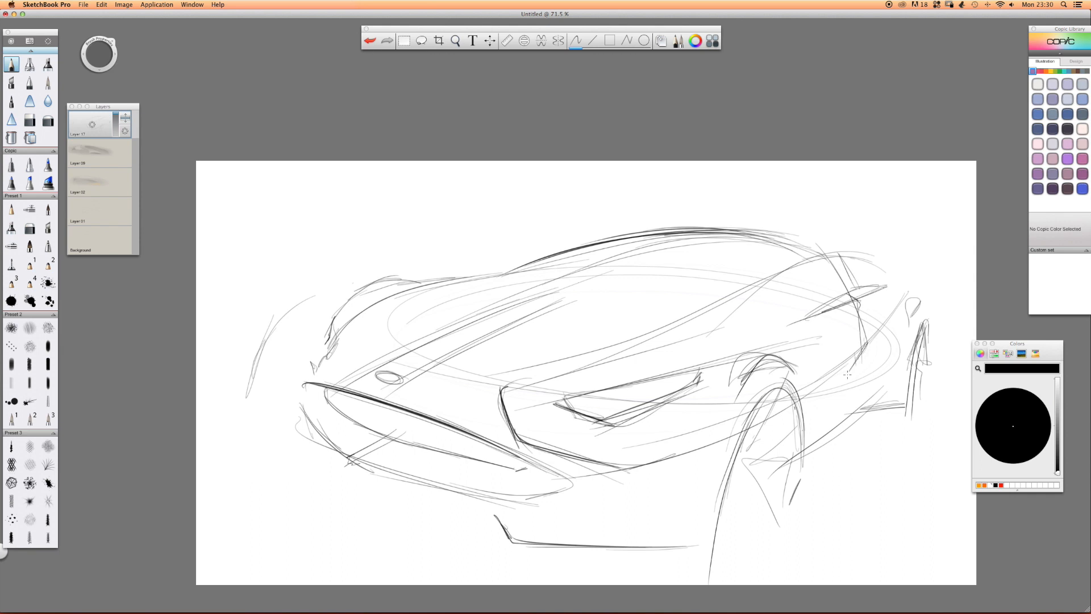
Sketch the body side crease and lower door lines ahead of the rear wheel.
left_click_drag(895, 319, 835, 384)
mouse_move(877, 336)
left_mouse_down()
mouse_move(813, 395)
mouse_move(871, 340)
left_mouse_up()
mouse_move(852, 393)
left_mouse_down()
mouse_move(843, 426)
mouse_move(846, 370)
mouse_move(866, 409)
left_mouse_up()
left_click_drag(867, 409, 892, 399)
Reinforce the far hood contour and darken the near shoulder line sweeping down to the front fender corner.
left_click_drag(511, 266, 397, 296)
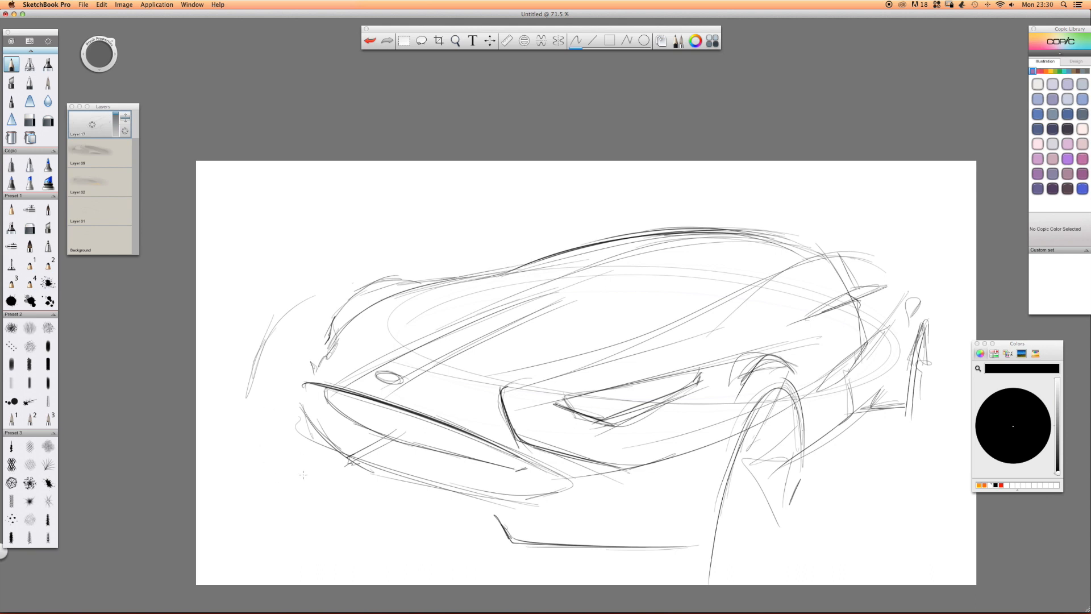
mouse_move(852, 258)
left_mouse_down()
mouse_move(884, 265)
mouse_move(762, 275)
mouse_move(750, 291)
left_mouse_up()
left_click_drag(813, 261, 472, 387)
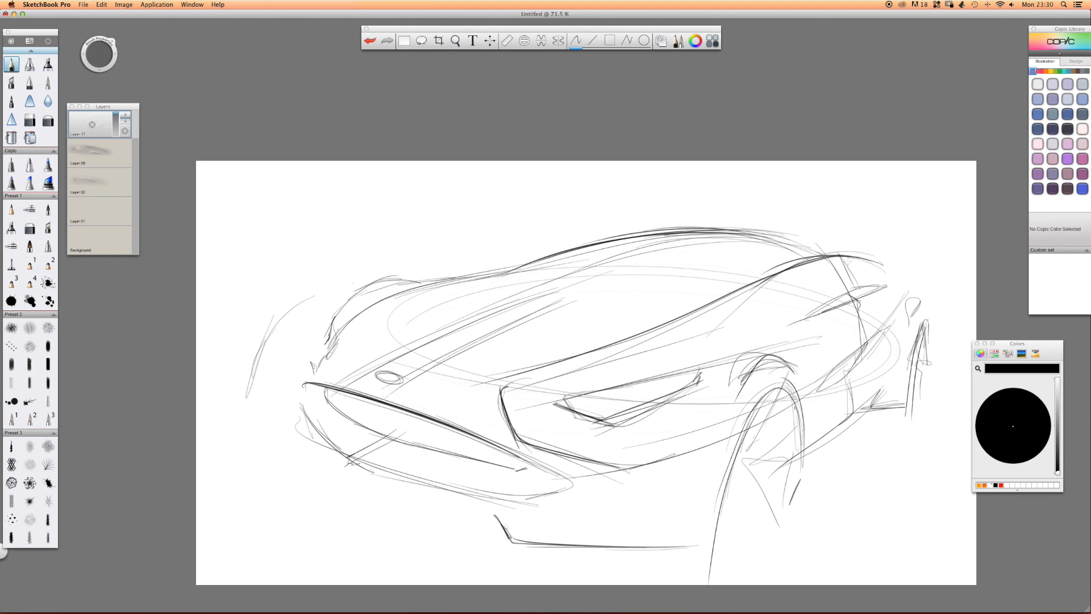
mouse_move(874, 257)
left_mouse_down()
mouse_move(552, 361)
mouse_move(500, 390)
mouse_move(502, 416)
left_mouse_up()
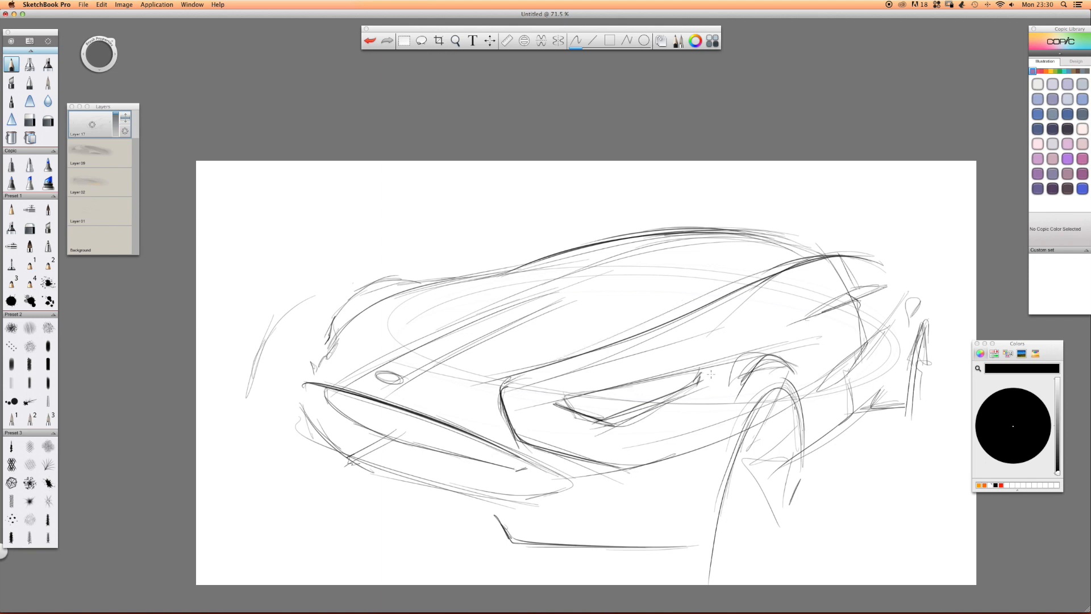
Darken the near headlight and its upper crease line, and add accents at both front bumper corners.
mouse_move(820, 341)
left_mouse_down()
mouse_move(540, 408)
mouse_move(557, 404)
left_mouse_up()
left_click_drag(693, 376, 689, 387)
left_click_drag(696, 375, 619, 418)
left_click_drag(670, 393, 562, 418)
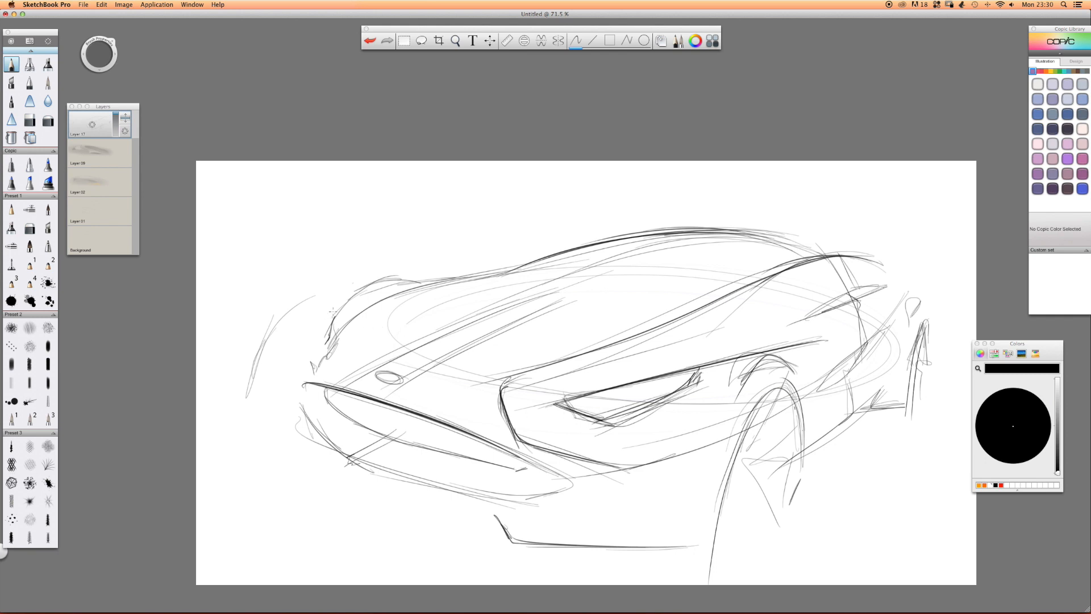
mouse_move(292, 439)
left_mouse_down()
mouse_move(291, 452)
mouse_move(304, 449)
mouse_move(292, 456)
left_mouse_up()
left_click_drag(571, 475, 506, 502)
Add a new layer above the line sketch and airbrush a broad, soft gray tone across the car body.
key("space")
left_click_drag(809, 299, 786, 297)
mouse_move(711, 297)
left_mouse_down()
mouse_move(663, 280)
mouse_move(685, 257)
mouse_move(625, 257)
left_mouse_up()
key("v")
key("Escape")
left_click_drag(92, 124, 92, 96)
left_click(34, 67)
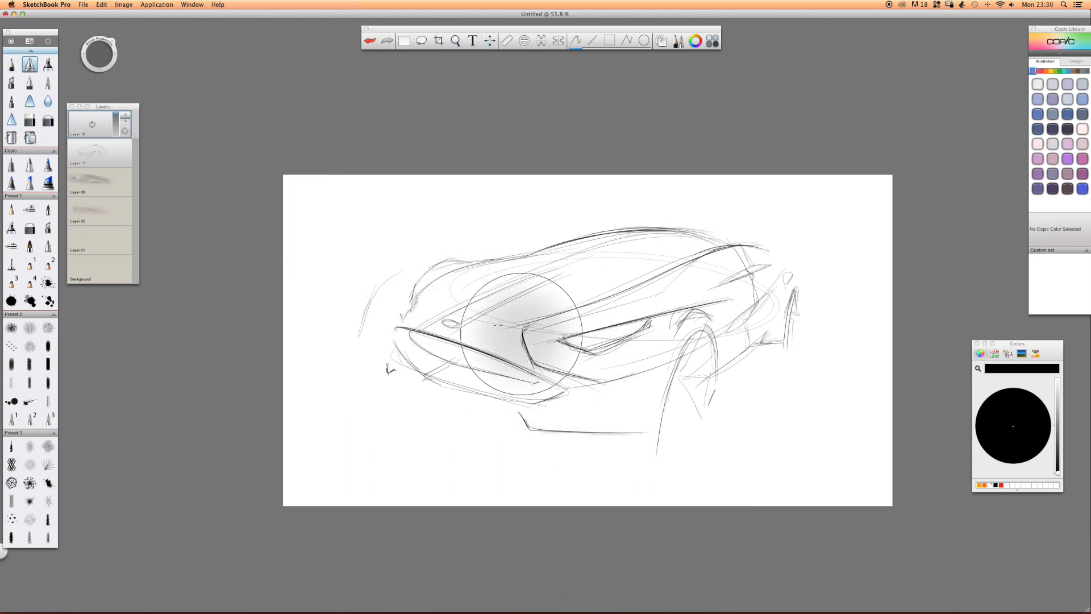
mouse_move(778, 361)
left_mouse_down()
mouse_move(413, 441)
mouse_move(841, 370)
mouse_move(319, 352)
mouse_move(795, 386)
mouse_move(784, 318)
mouse_move(829, 295)
mouse_move(398, 409)
mouse_move(795, 261)
mouse_move(685, 361)
mouse_move(582, 390)
mouse_move(719, 329)
mouse_move(470, 366)
left_mouse_up()
Add another layer and airbrush a soft white glow over the near headlight area.
mouse_move(92, 125)
left_mouse_down()
mouse_move(116, 134)
mouse_move(84, 130)
mouse_move(93, 109)
left_mouse_up()
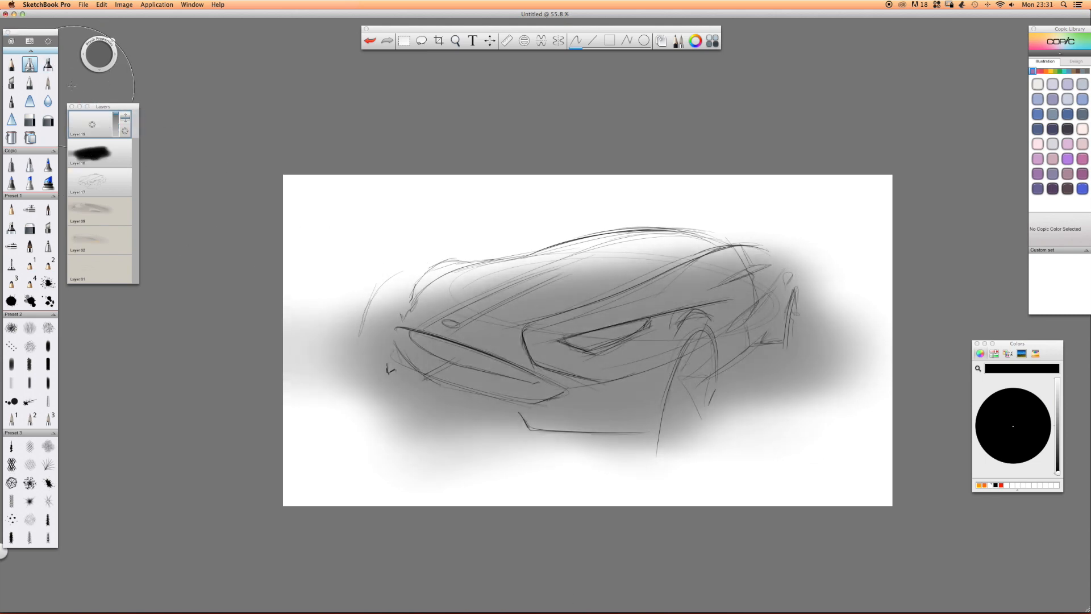
left_click_drag(1057, 472, 1057, 378)
mouse_move(614, 341)
left_mouse_down()
mouse_move(631, 318)
mouse_move(635, 328)
left_mouse_up()
mouse_move(635, 333)
left_mouse_down()
mouse_move(546, 335)
mouse_move(568, 341)
left_mouse_up()
Erase the white glow around the headlight outline, leaving a sharp wedge-shaped highlight.
left_click(29, 120)
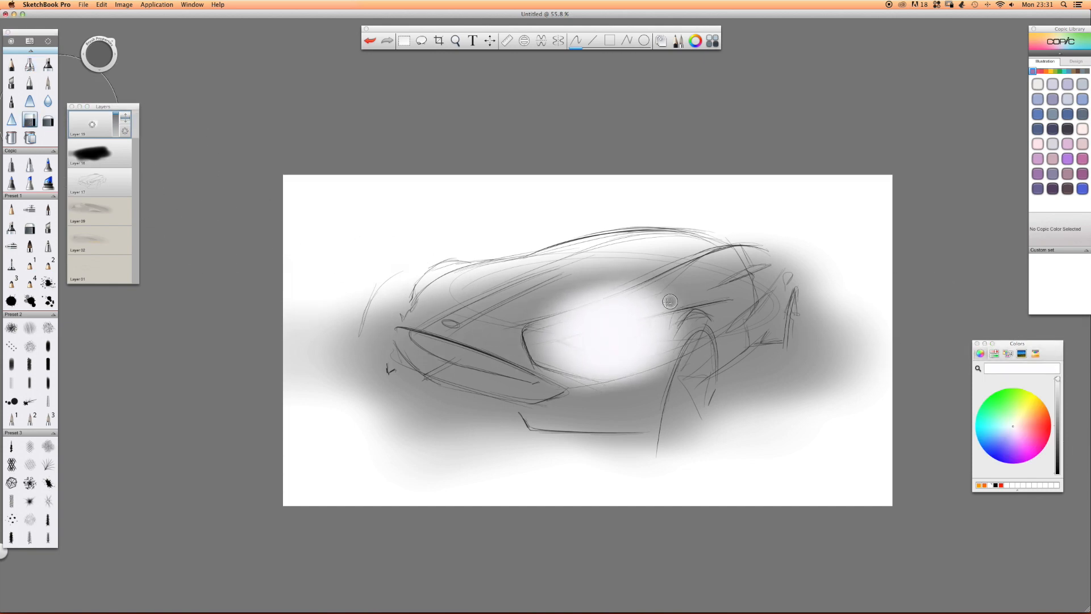
left_click_drag(677, 303, 518, 336)
mouse_move(724, 294)
left_mouse_down()
mouse_move(464, 353)
mouse_move(682, 295)
mouse_move(529, 313)
mouse_move(659, 264)
left_mouse_up()
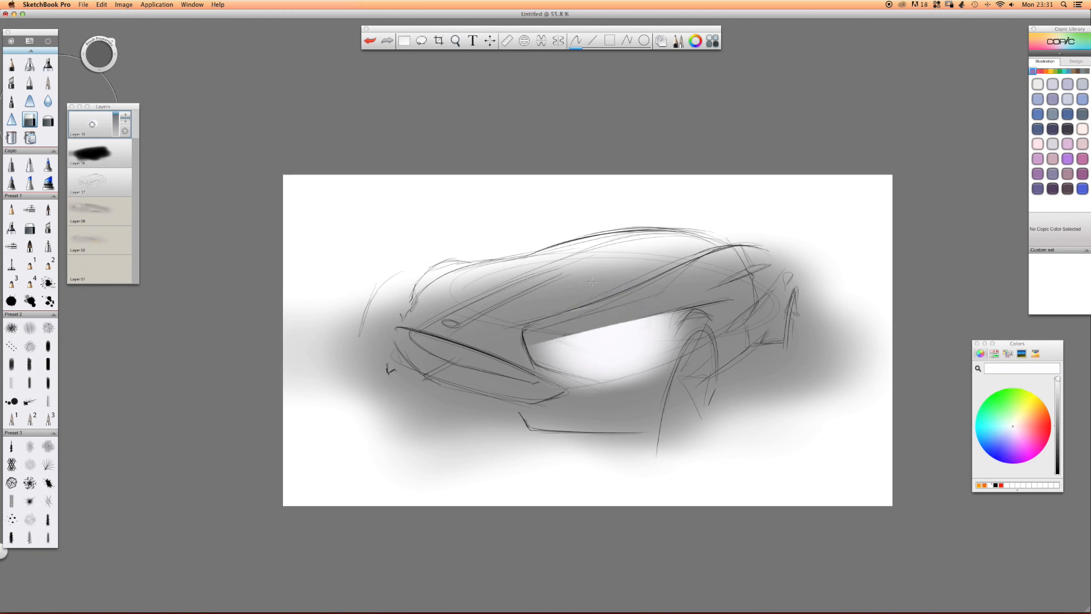
mouse_move(552, 345)
left_mouse_down()
mouse_move(615, 370)
mouse_move(537, 387)
mouse_move(593, 391)
left_mouse_up()
mouse_move(661, 316)
left_mouse_down()
mouse_move(644, 345)
mouse_move(679, 314)
mouse_move(654, 355)
mouse_move(617, 378)
mouse_move(584, 362)
left_mouse_up()
left_click_drag(689, 320, 563, 366)
mouse_move(669, 337)
left_mouse_down()
mouse_move(623, 363)
mouse_move(655, 376)
left_mouse_up()
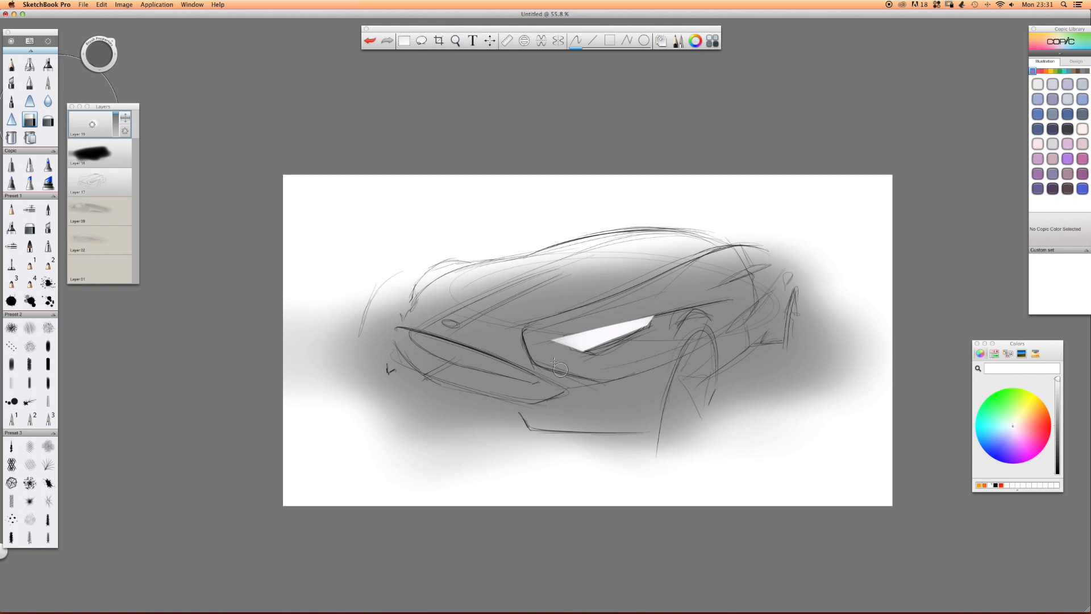
Clean up the headlight highlight's edges and front tip with the eraser.
scroll(676, 319, "up", 5)
mouse_move(475, 377)
left_mouse_down()
mouse_move(440, 367)
mouse_move(493, 387)
mouse_move(425, 364)
left_mouse_up()
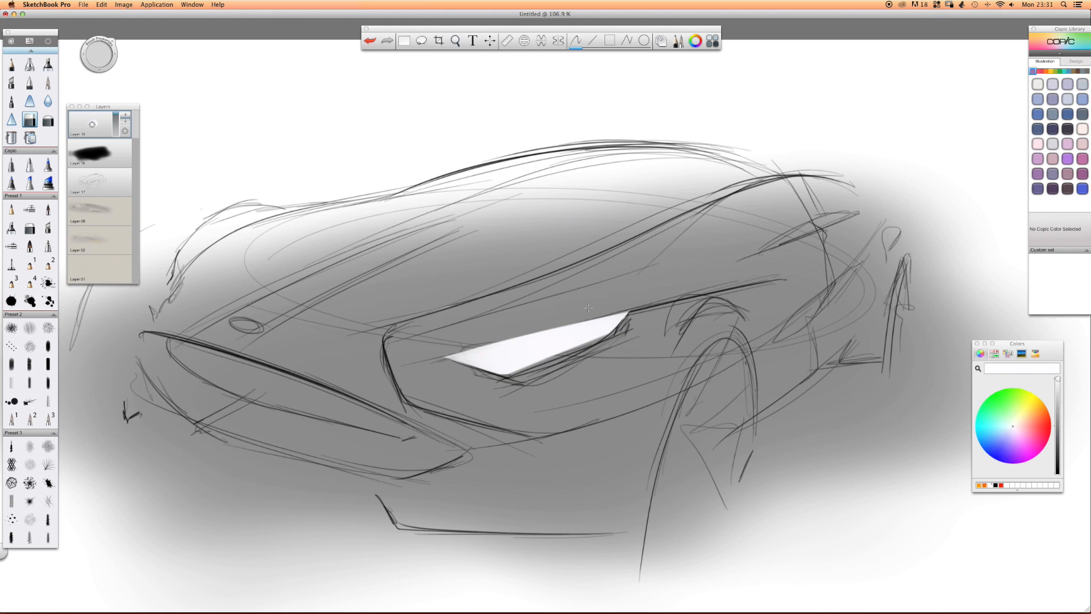
left_click_drag(638, 298, 342, 376)
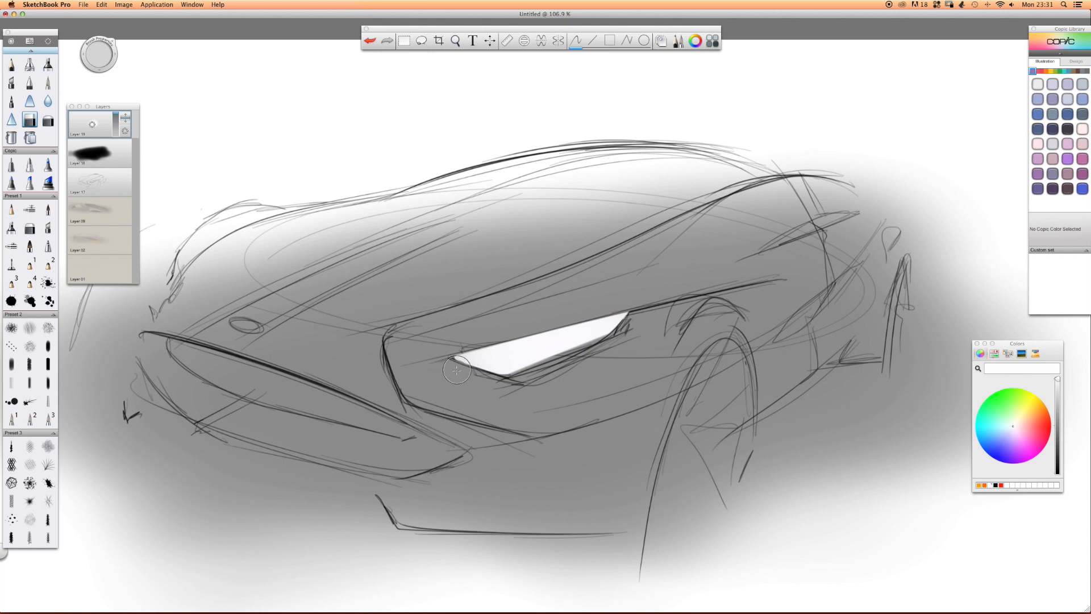
Add a layer beneath the headlight highlight layer and airbrush a soft black patch behind the front wheel arch.
key("space")
mouse_move(586, 263)
left_mouse_down()
mouse_move(504, 260)
mouse_move(569, 271)
left_mouse_up()
left_click(92, 125)
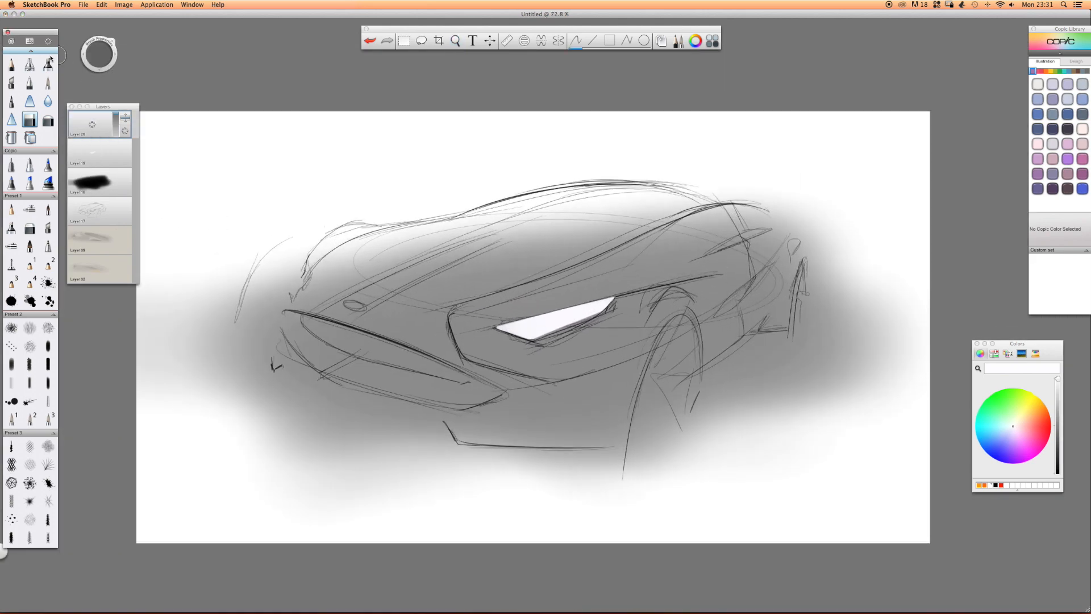
left_click(30, 64)
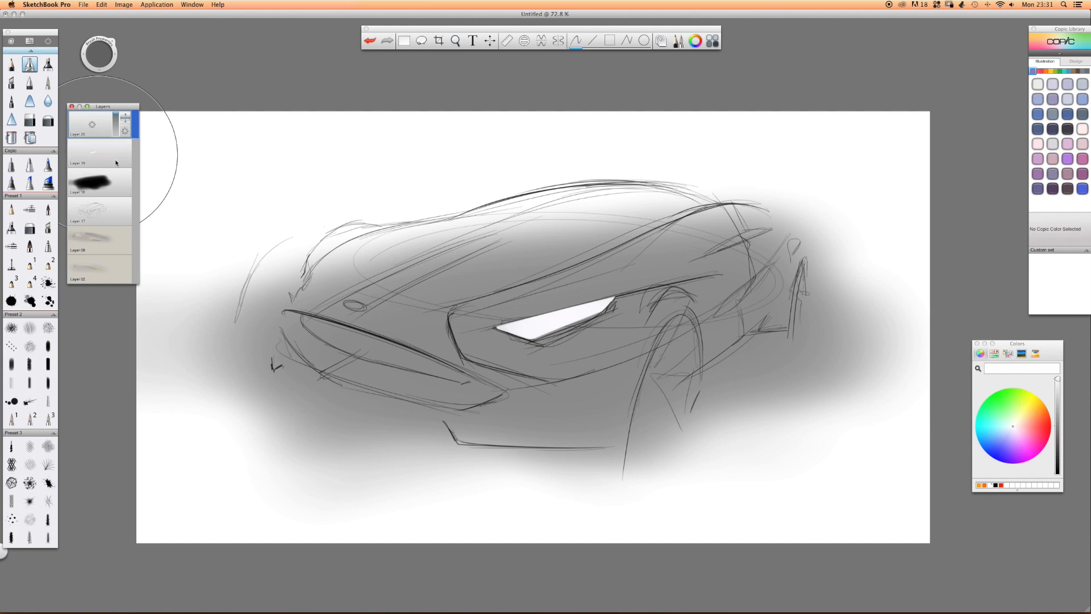
left_click_drag(126, 120, 119, 162)
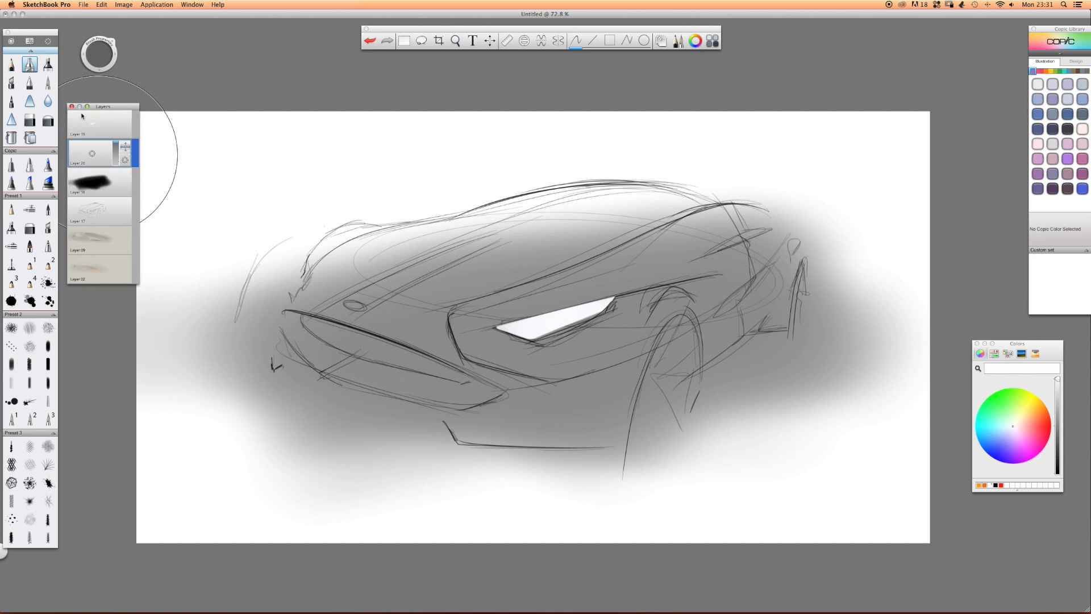
left_click_drag(1057, 461, 1056, 477)
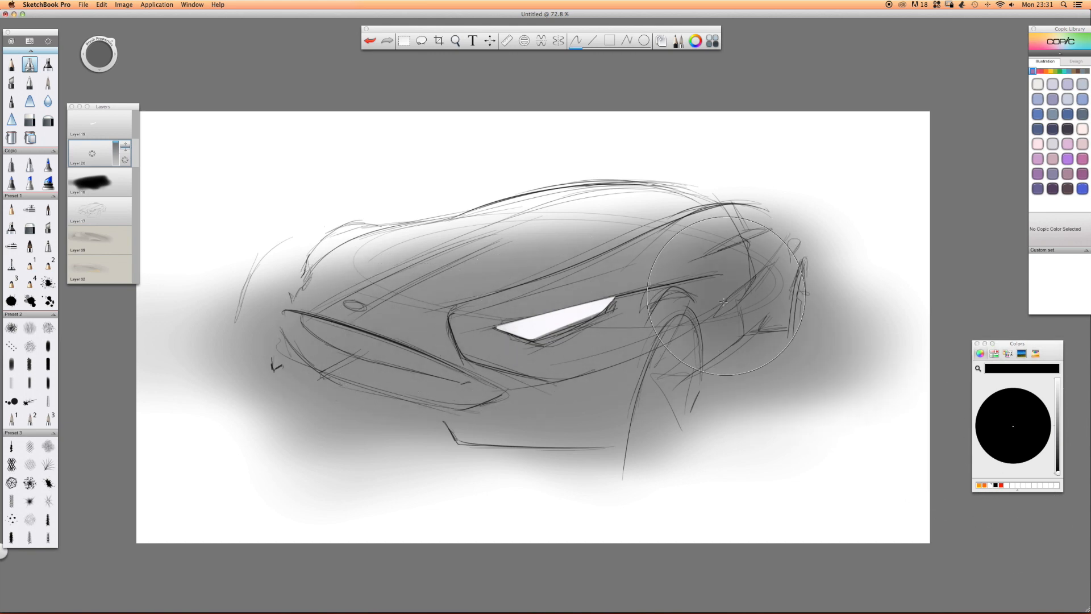
left_click_drag(731, 290, 748, 284)
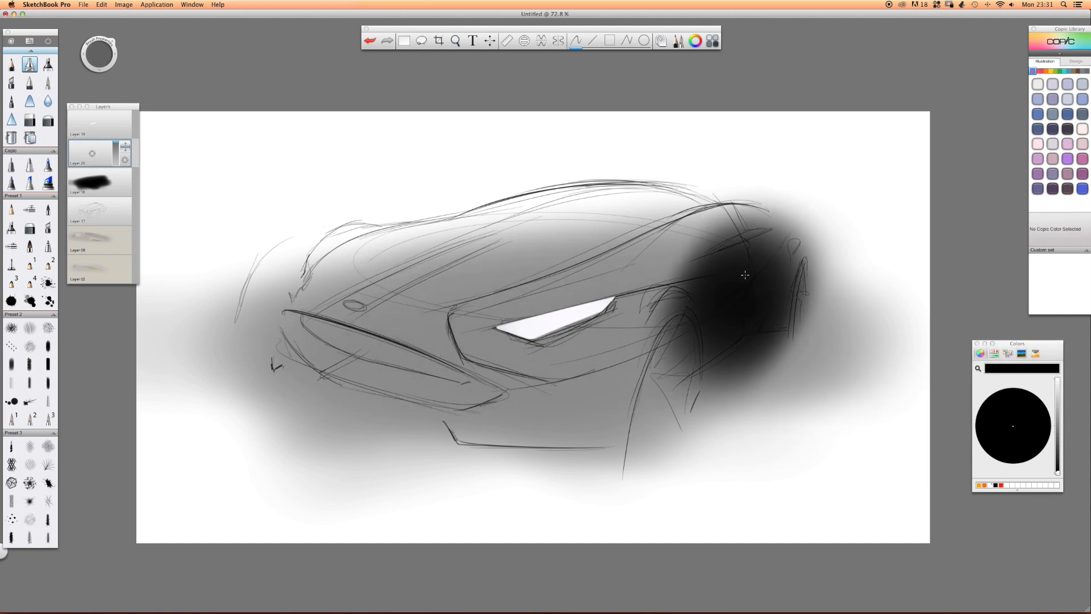
Rotate the canvas for erasing along the body side and set the black patch layer's opacity to 56%.
left_click(29, 120)
key("space")
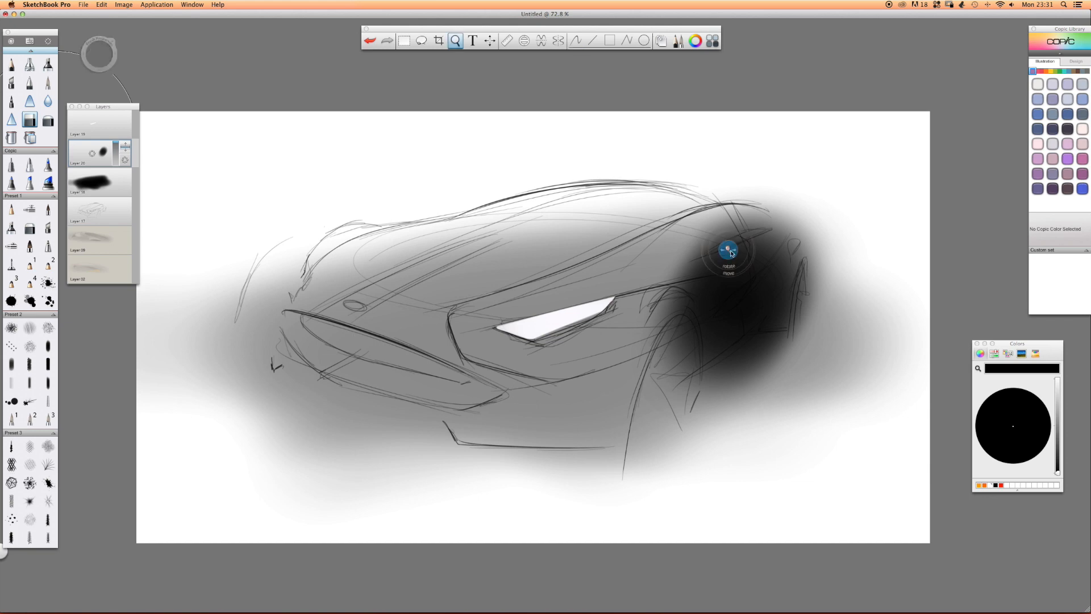
mouse_move(732, 253)
left_mouse_down()
mouse_move(556, 302)
mouse_move(618, 283)
left_mouse_up()
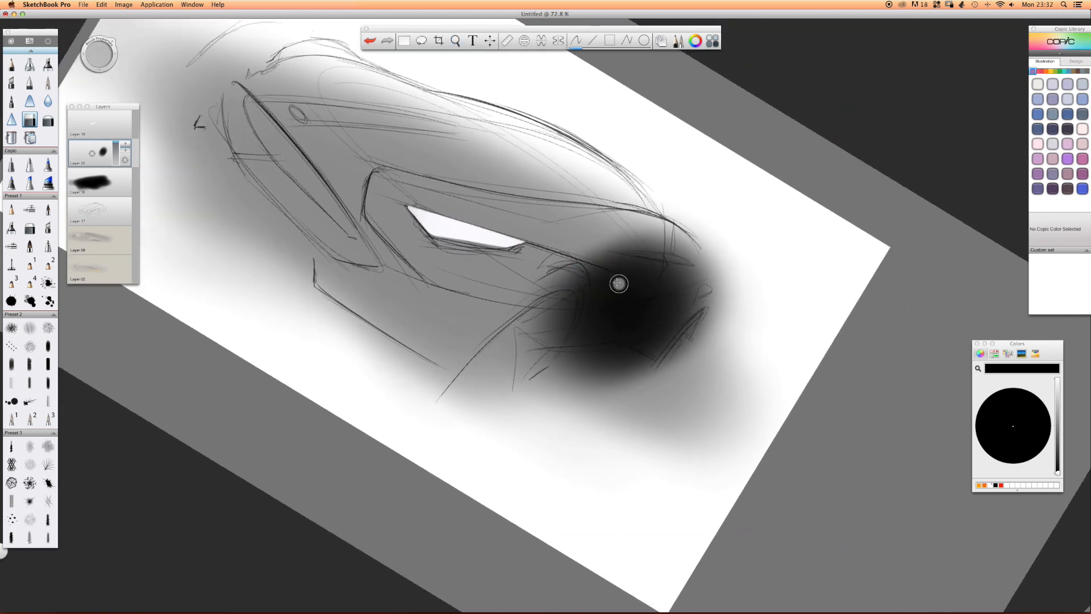
left_click_drag(137, 148, 138, 162)
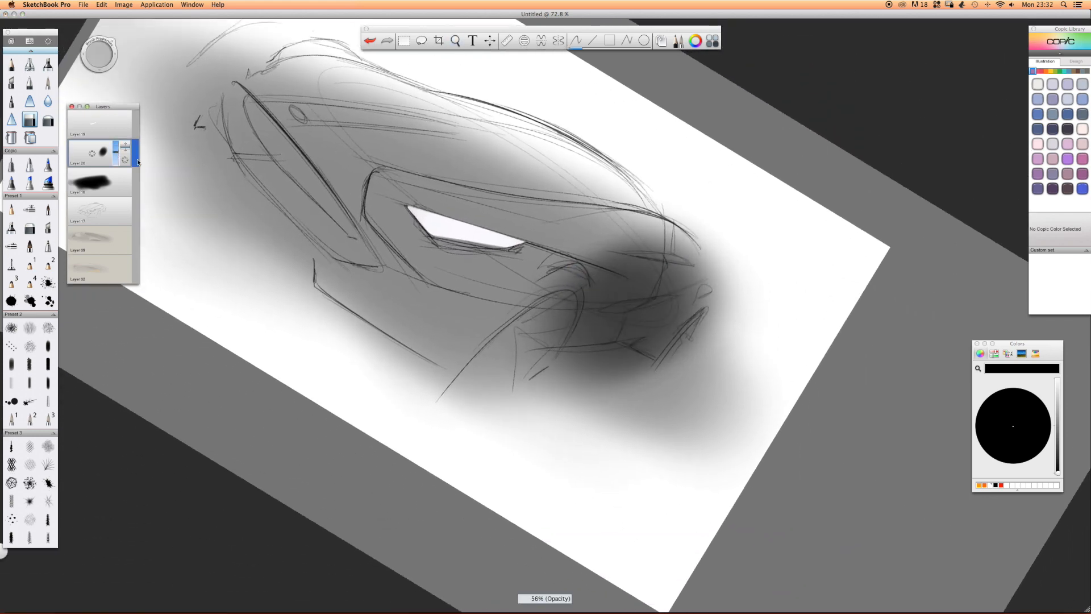
Erase bands through the dark patch to carve out the body side crease behind the front wheel.
left_click_drag(703, 290, 551, 292)
left_click_drag(670, 295, 549, 296)
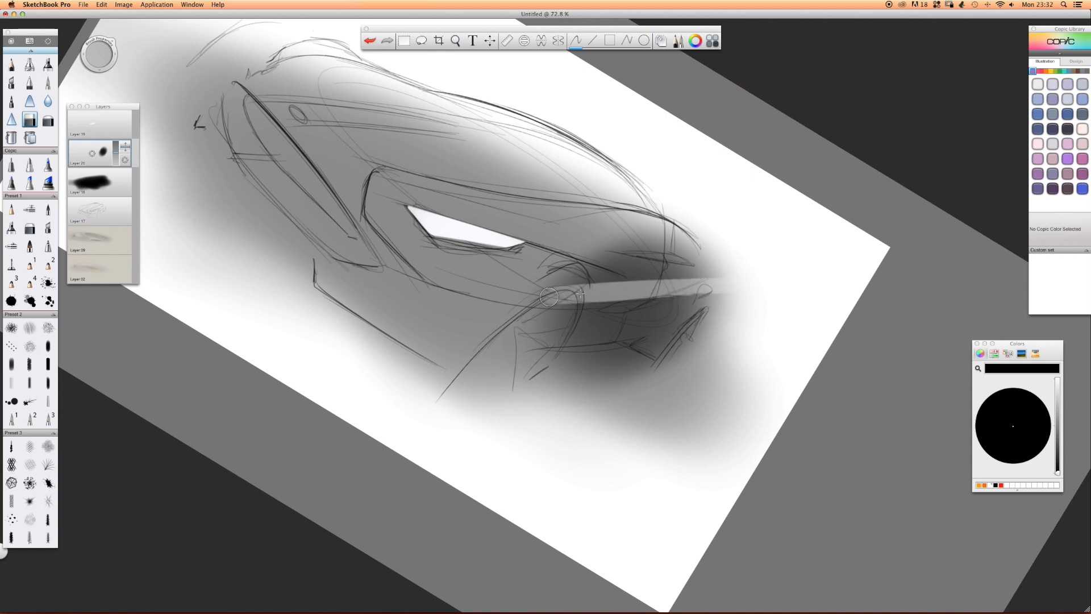
mouse_move(705, 293)
left_mouse_down()
mouse_move(637, 327)
mouse_move(494, 315)
left_mouse_up()
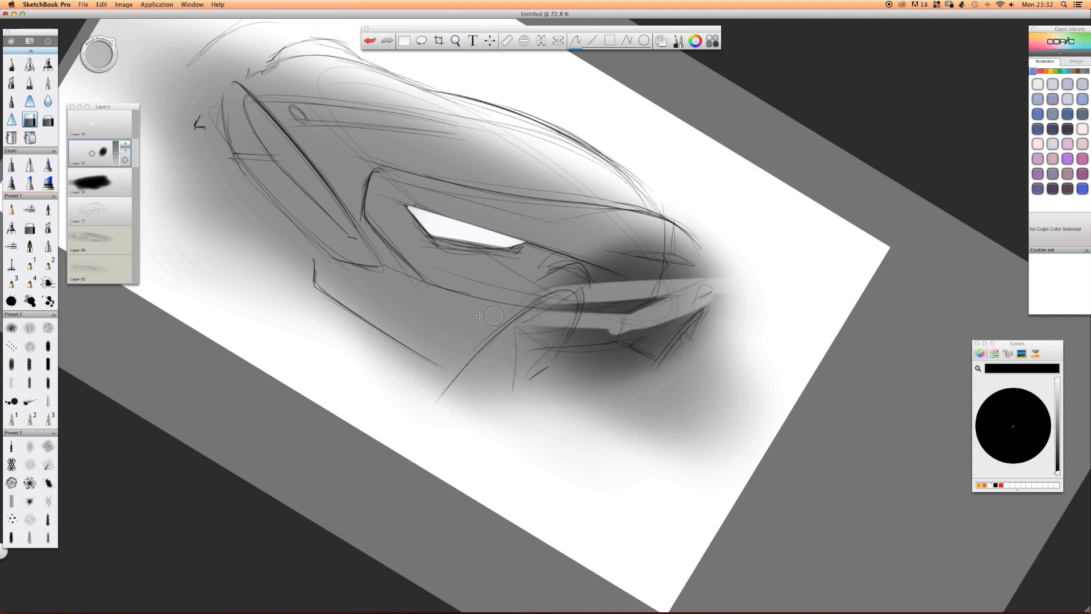
mouse_move(672, 294)
left_mouse_down()
mouse_move(616, 320)
mouse_move(551, 321)
left_mouse_up()
left_click_drag(710, 283, 516, 301)
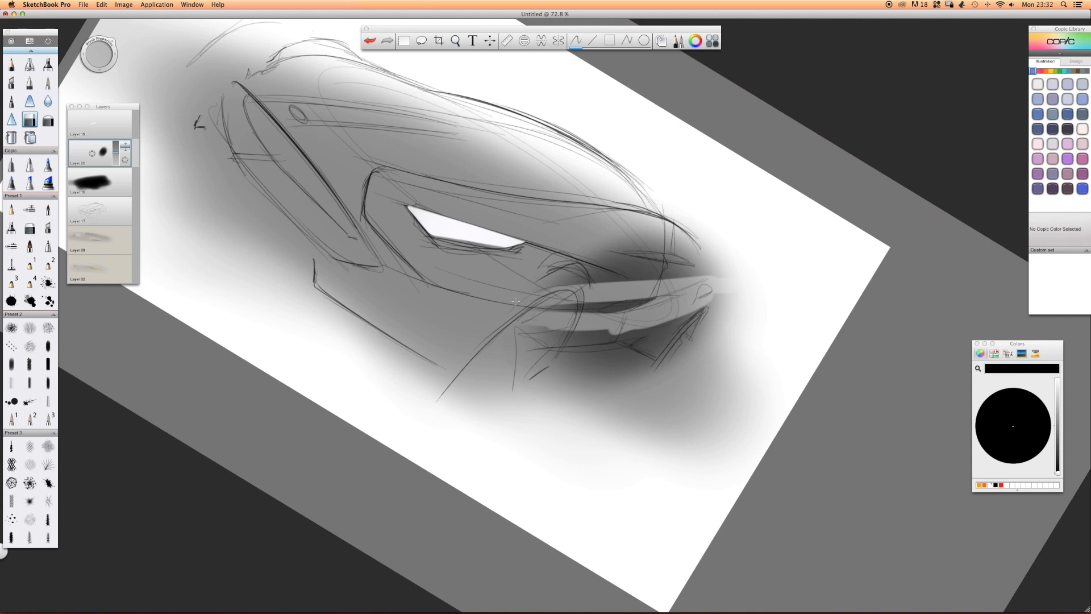
Erase the leftover dark tone below and above the crease, leaving a thin dark wedge behind the front wheel arch.
mouse_move(717, 310)
left_mouse_down()
mouse_move(526, 329)
mouse_move(713, 325)
left_mouse_up()
mouse_move(713, 325)
left_mouse_down()
mouse_move(526, 339)
mouse_move(705, 345)
left_mouse_up()
mouse_move(705, 346)
left_mouse_down()
mouse_move(529, 360)
mouse_move(662, 370)
left_mouse_up()
left_click_drag(662, 370, 336, 403)
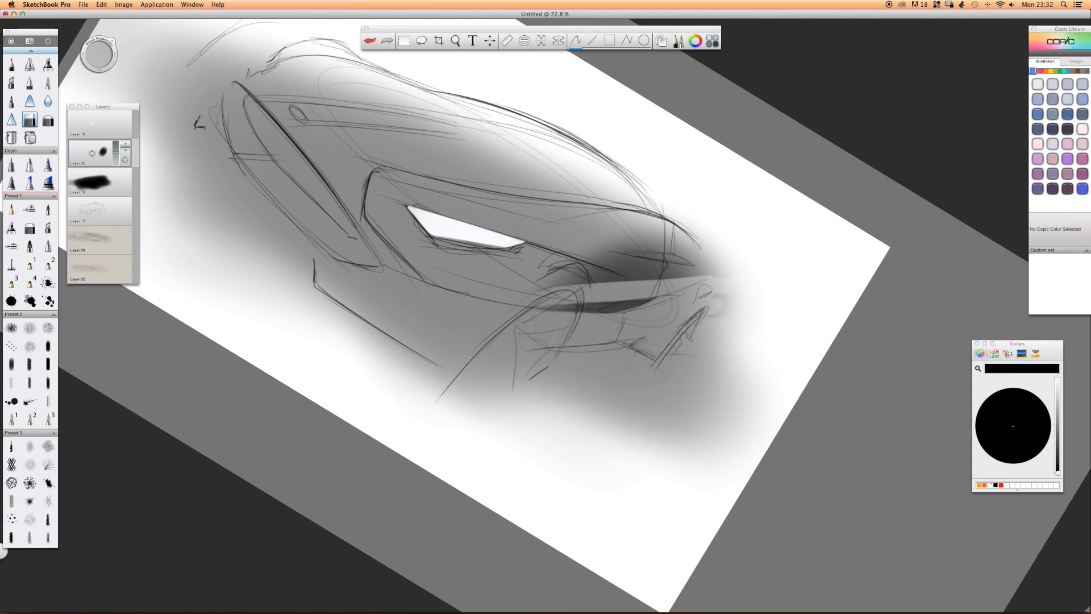
mouse_move(705, 280)
left_mouse_down()
mouse_move(546, 282)
mouse_move(568, 259)
mouse_move(708, 233)
left_mouse_up()
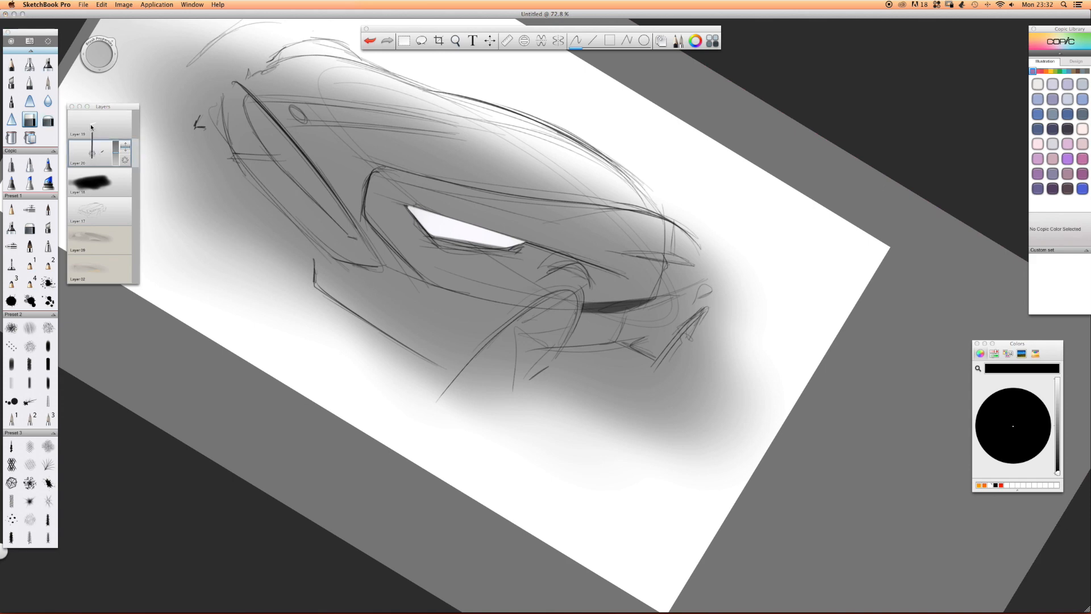
Add a layer and airbrush a dark black patch behind the headlight, just ahead of the front wheel arch.
left_click_drag(92, 153, 92, 130)
left_click(49, 64)
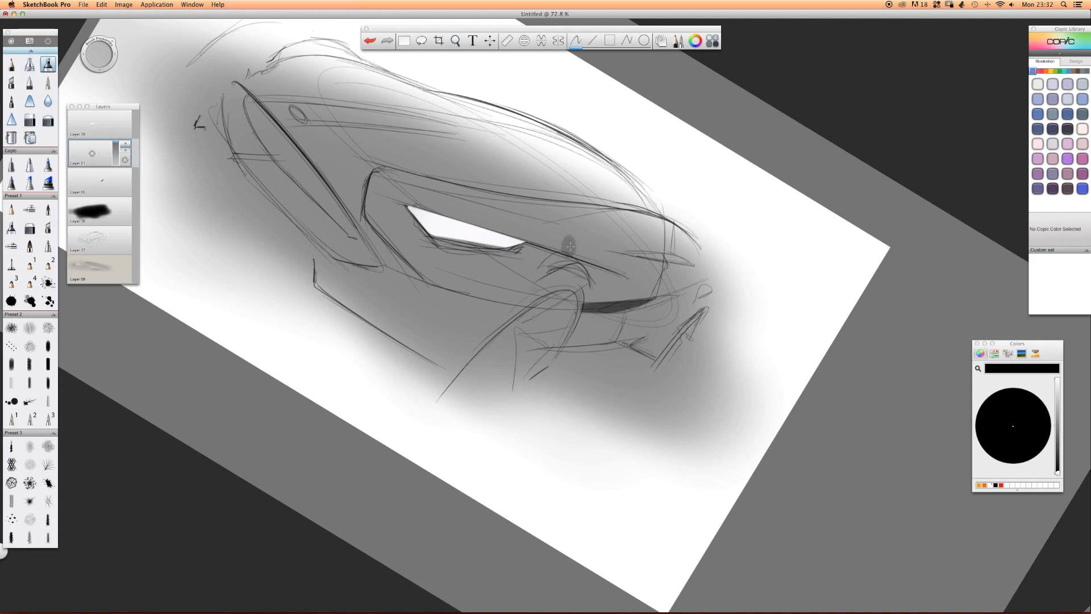
mouse_move(544, 257)
left_mouse_down()
mouse_move(509, 242)
mouse_move(535, 267)
mouse_move(488, 228)
mouse_move(560, 257)
left_mouse_up()
Trim the dark patch behind the headlight with the hard eraser and fade it with the soft eraser.
left_click(29, 119)
mouse_move(562, 256)
left_mouse_down()
mouse_move(586, 272)
mouse_move(513, 229)
mouse_move(578, 245)
left_mouse_up()
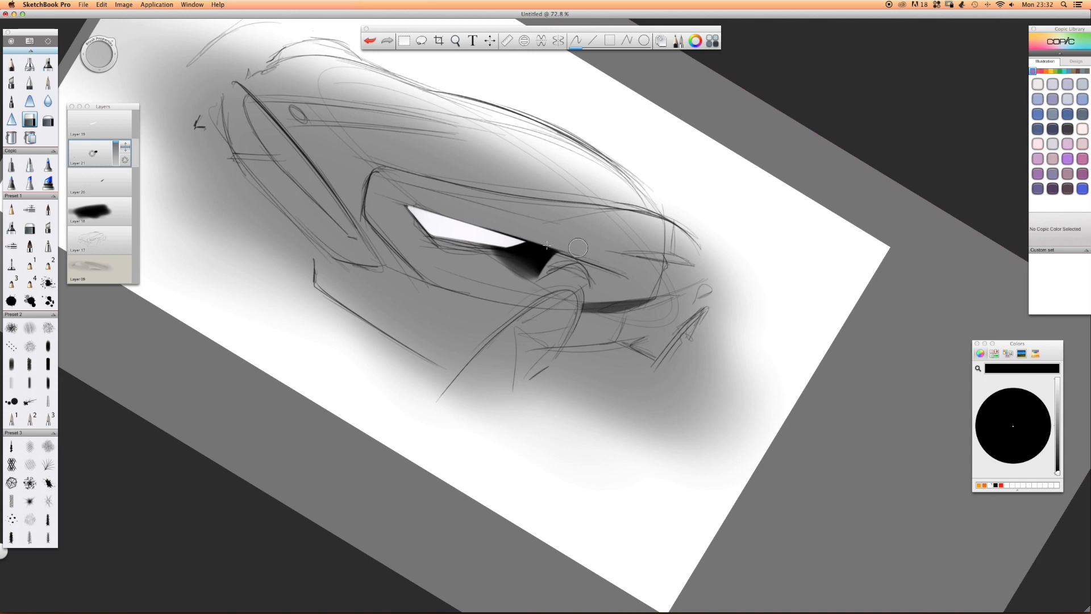
left_click_drag(476, 259, 535, 285)
left_click(48, 119)
left_click_drag(545, 269, 499, 241)
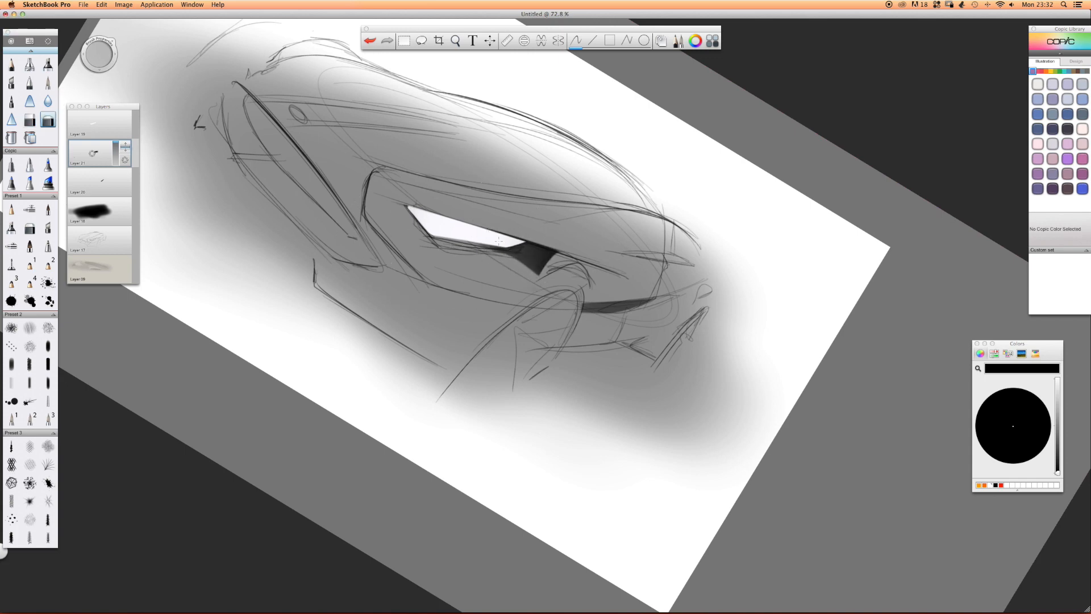
Add another layer and airbrush a black patch on the body side below the rear haunch.
left_click(48, 64)
left_click(98, 150)
left_click_drag(93, 156, 93, 135)
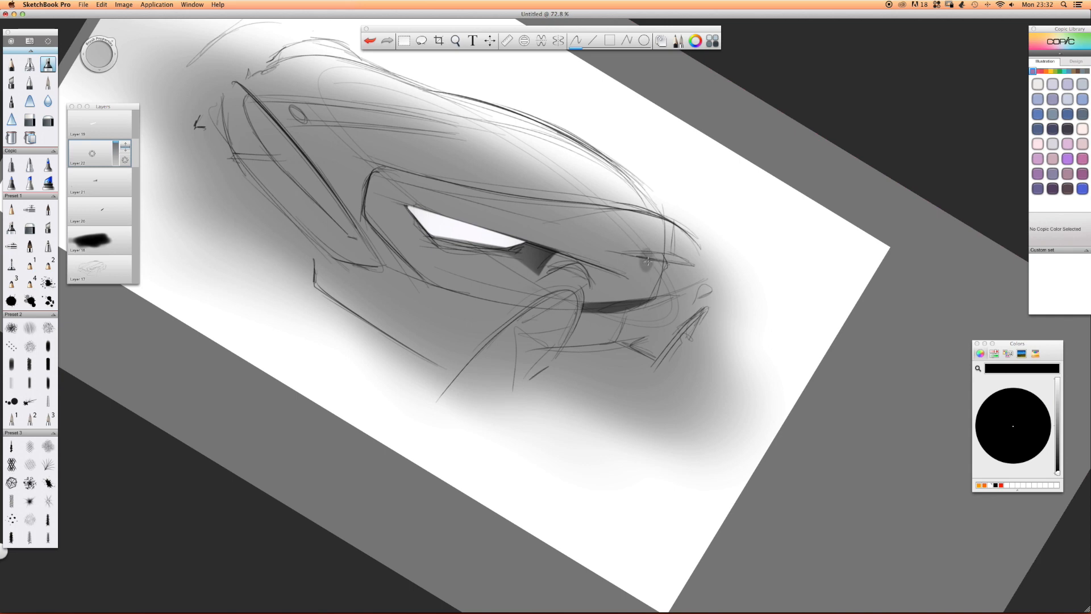
mouse_move(680, 269)
left_mouse_down()
mouse_move(662, 250)
mouse_move(653, 267)
mouse_move(693, 261)
left_mouse_up()
Lower the rear patch layer's opacity, erase it down to a thin pointed sliver, and darken the crossing body line in pencil.
left_click(30, 120)
left_click_drag(116, 143, 145, 148)
mouse_move(682, 268)
left_mouse_down()
mouse_move(690, 250)
mouse_move(694, 258)
mouse_move(644, 243)
mouse_move(696, 249)
left_mouse_up()
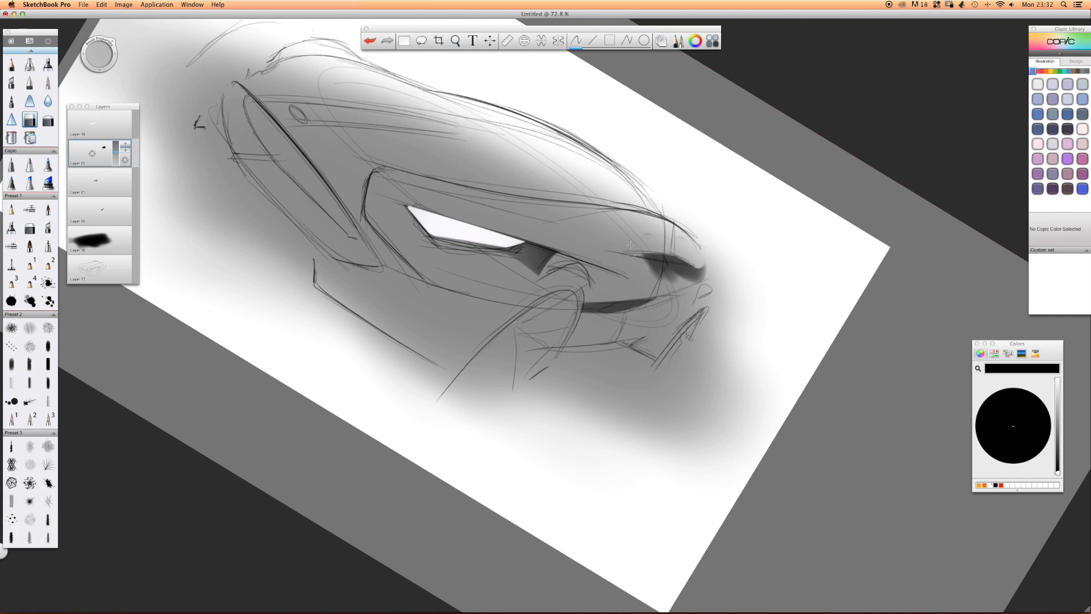
mouse_move(678, 261)
left_mouse_down()
mouse_move(699, 278)
mouse_move(618, 266)
left_mouse_up()
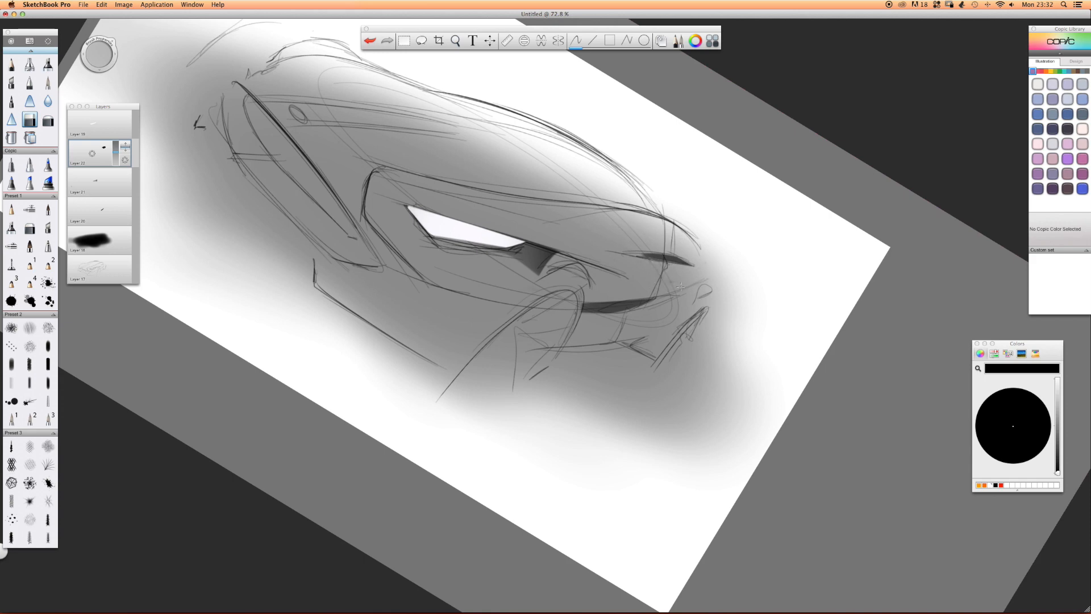
left_click(10, 64)
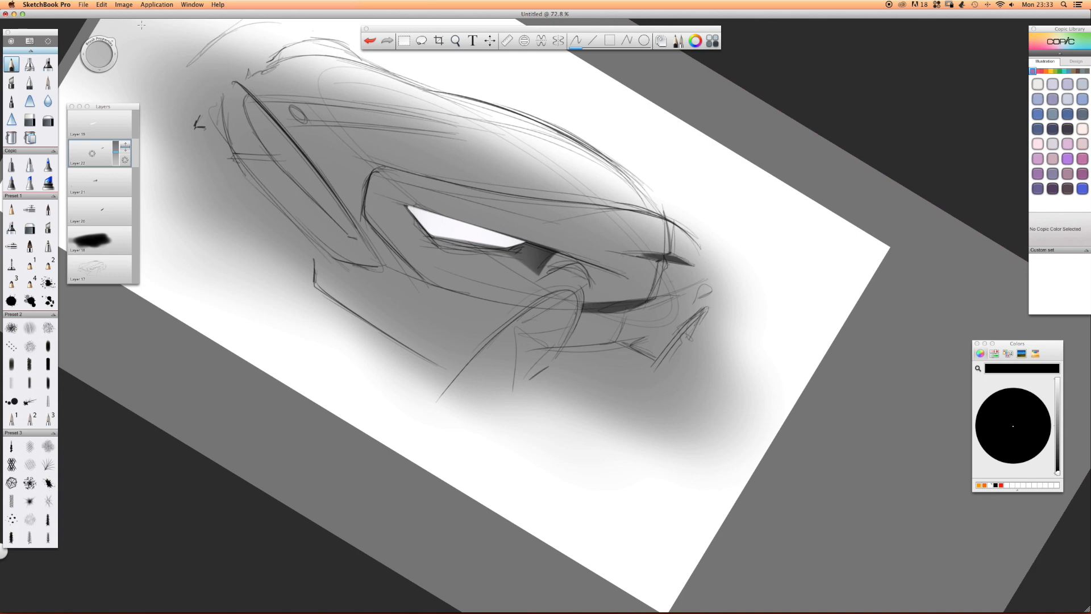
Add a layer and airbrush a soft white highlight over the rear haunch.
left_click_drag(92, 153, 92, 134)
left_click(29, 64)
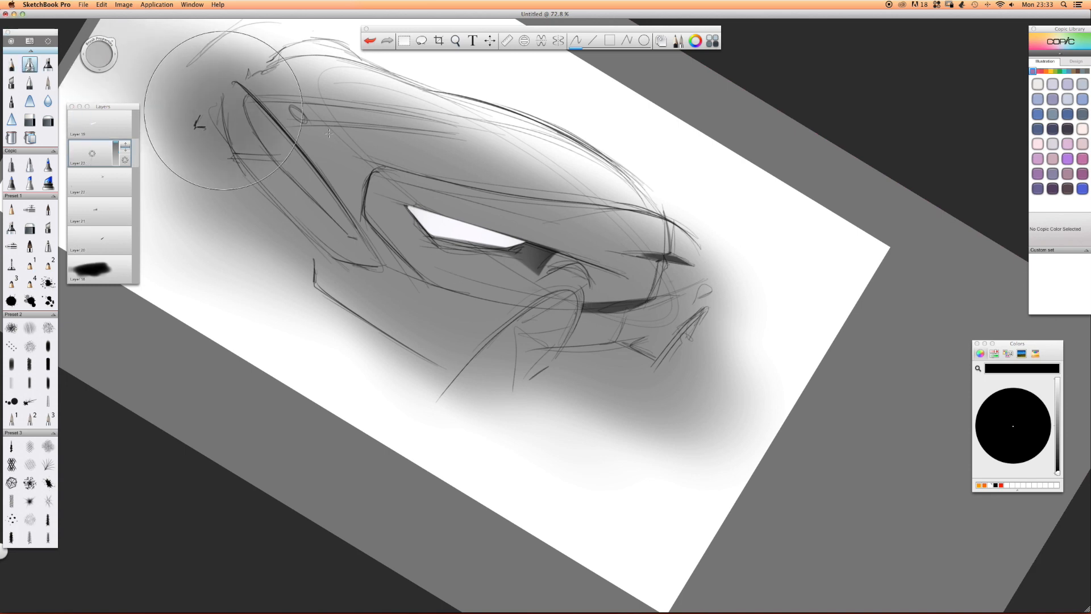
left_click(1057, 379)
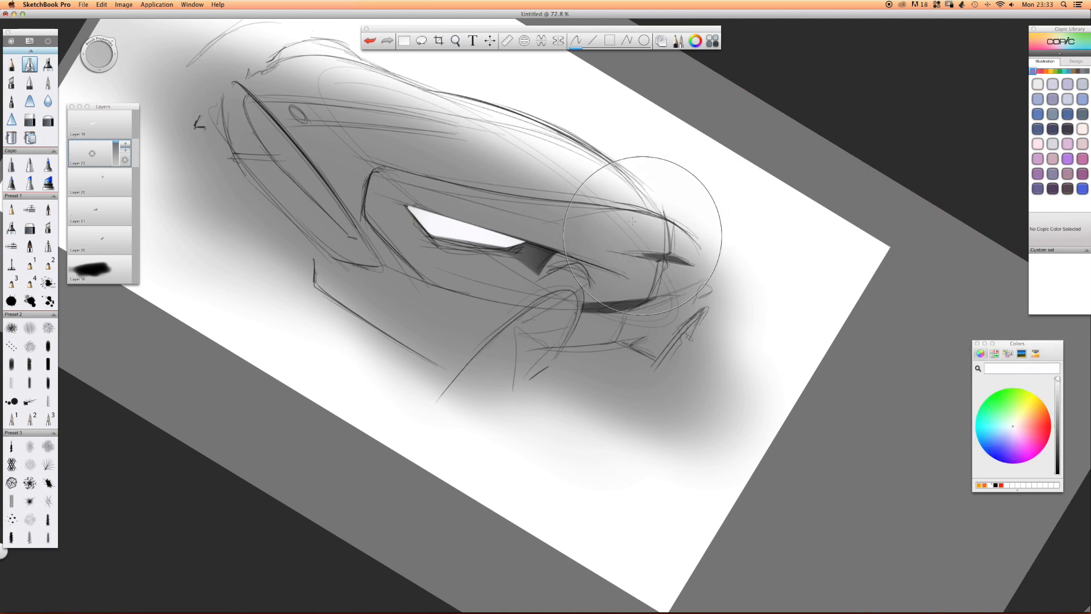
mouse_move(671, 254)
left_mouse_down()
mouse_move(625, 216)
mouse_move(574, 228)
left_mouse_up()
Erase the white highlight below the haunch crease to give it a crisp lower edge.
left_click(34, 121)
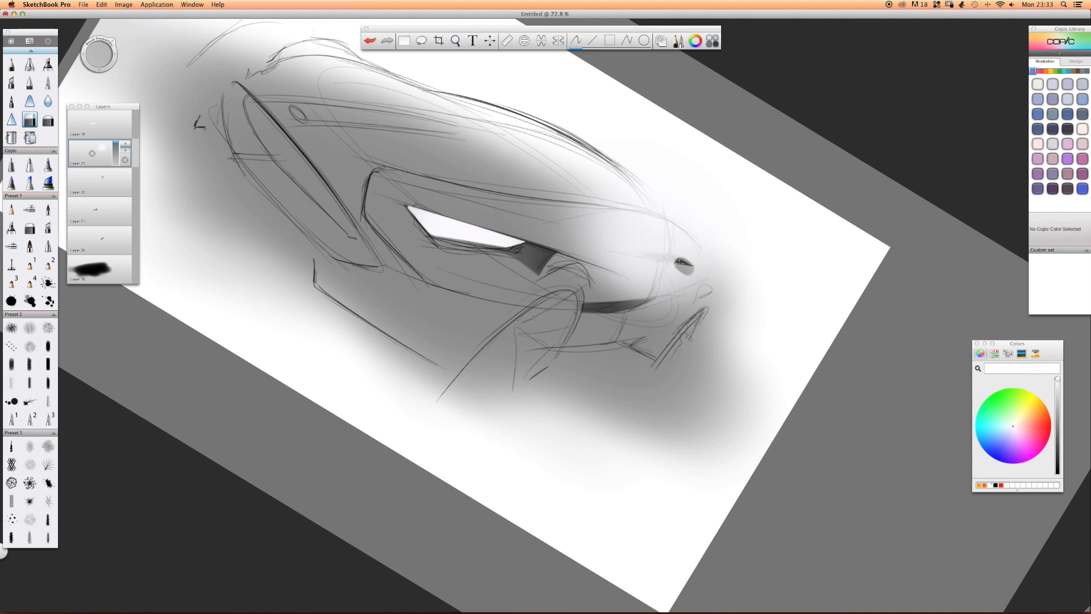
left_click_drag(689, 265, 554, 254)
mouse_move(670, 263)
left_mouse_down()
mouse_move(694, 274)
mouse_move(585, 274)
mouse_move(602, 297)
mouse_move(592, 342)
left_mouse_up()
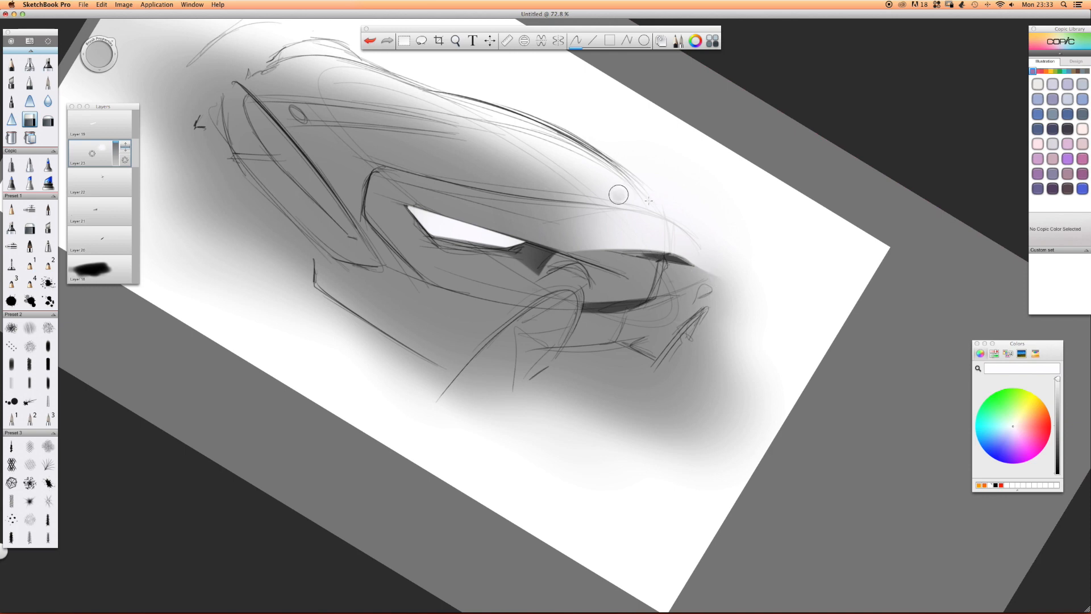
Erase the white above the shoulder line and soften the haunch highlight around the rear sliver.
left_click_drag(679, 217, 552, 193)
left_click_drag(698, 223, 414, 160)
left_click_drag(676, 212, 499, 179)
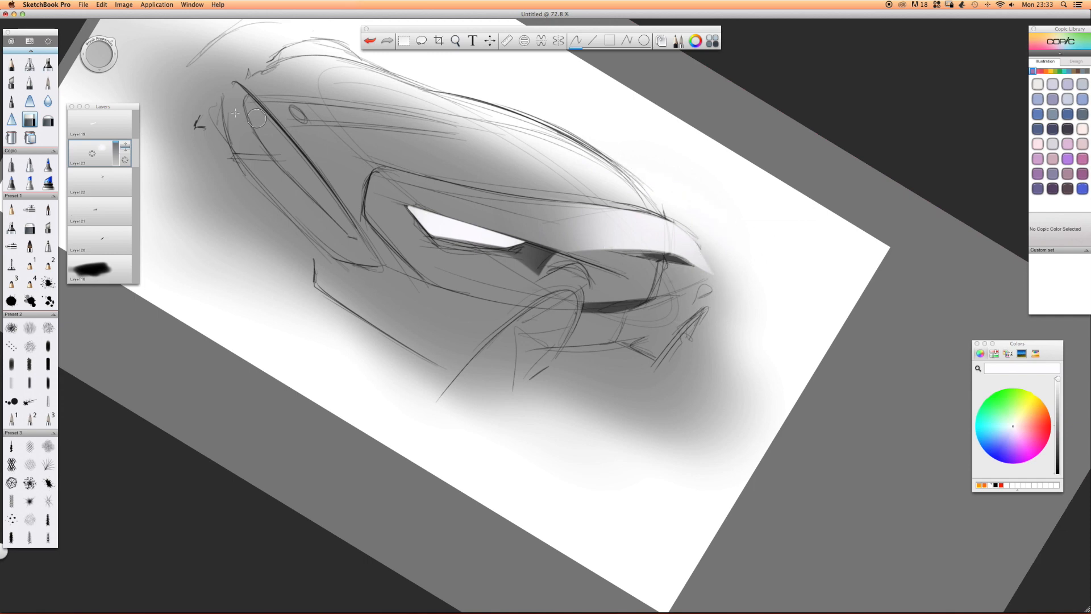
left_click(48, 119)
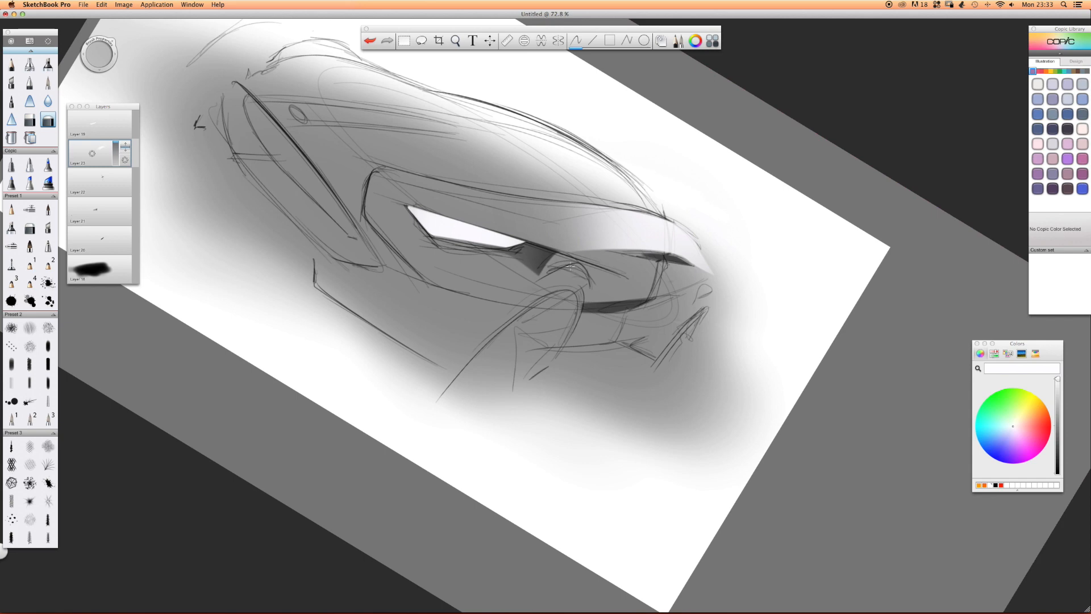
left_click_drag(572, 269, 633, 300)
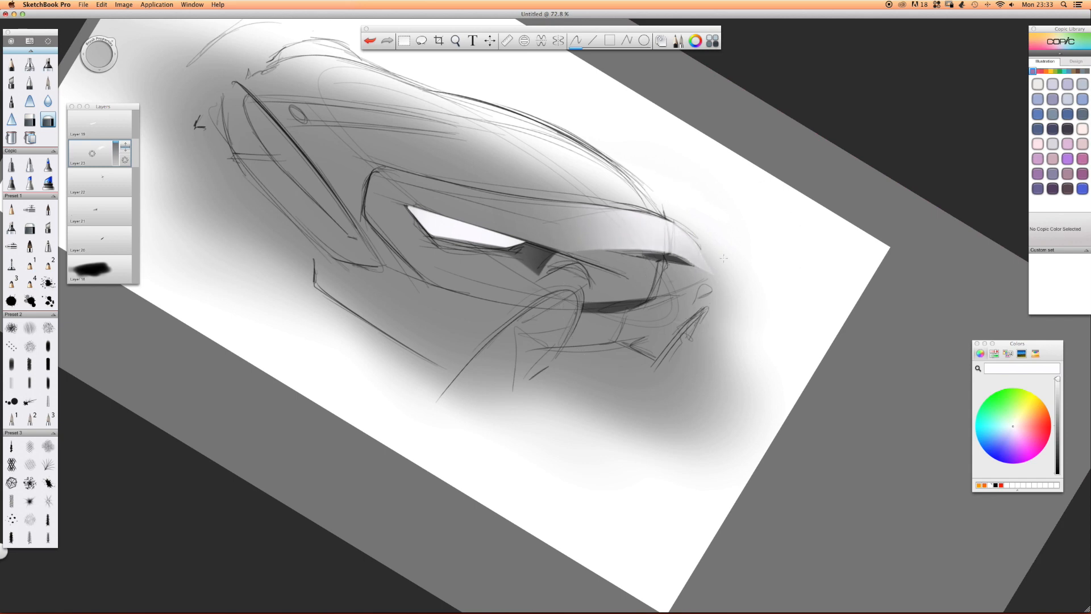
Add a layer and airbrush black around the front corner of the headlight.
left_click(125, 146)
left_click(30, 64)
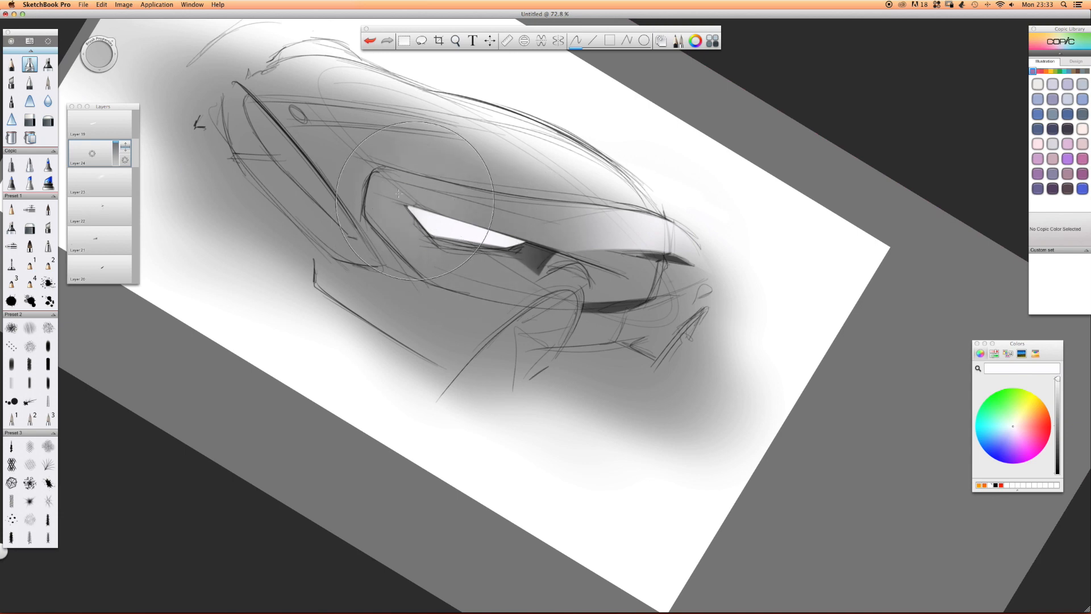
left_click(1056, 468)
mouse_move(375, 185)
left_mouse_down()
mouse_move(434, 228)
mouse_move(412, 221)
left_mouse_up()
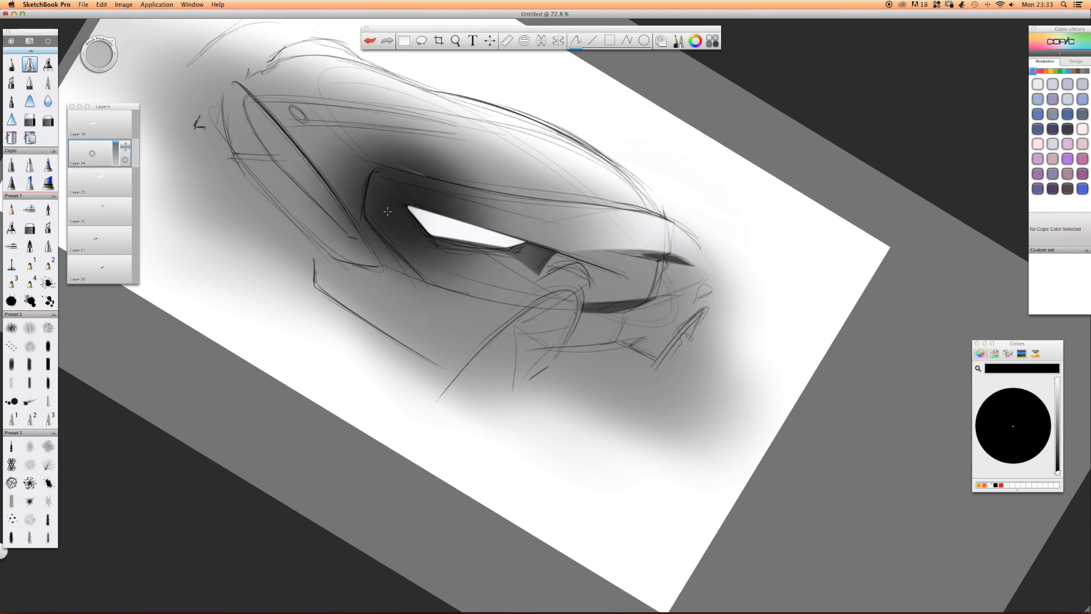
Erase the black above and in front of the headlight housing, keeping it inside the outline.
left_click(30, 120)
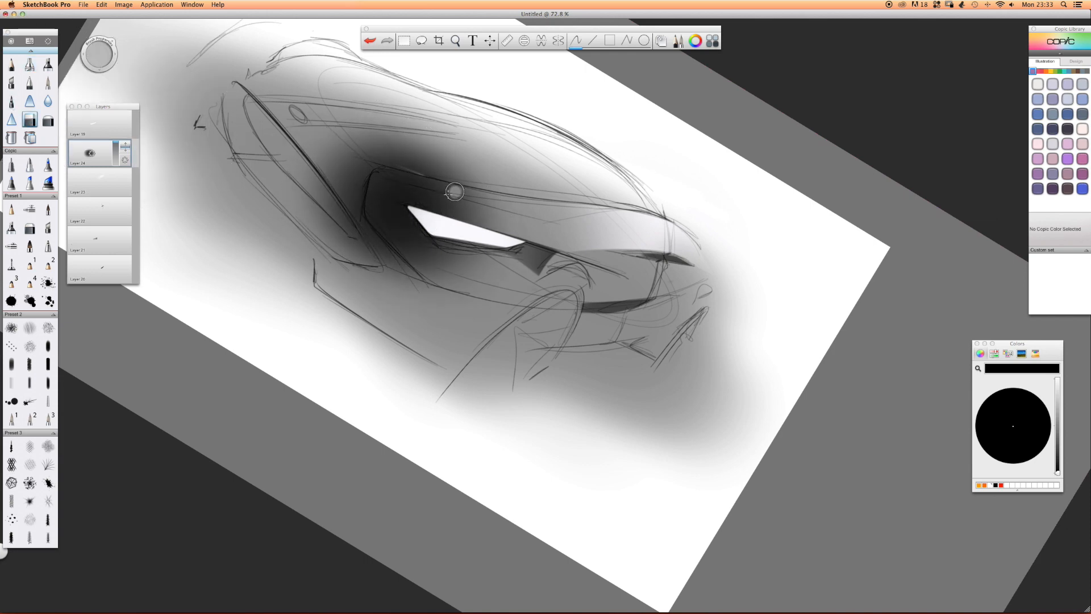
left_click_drag(382, 188, 506, 221)
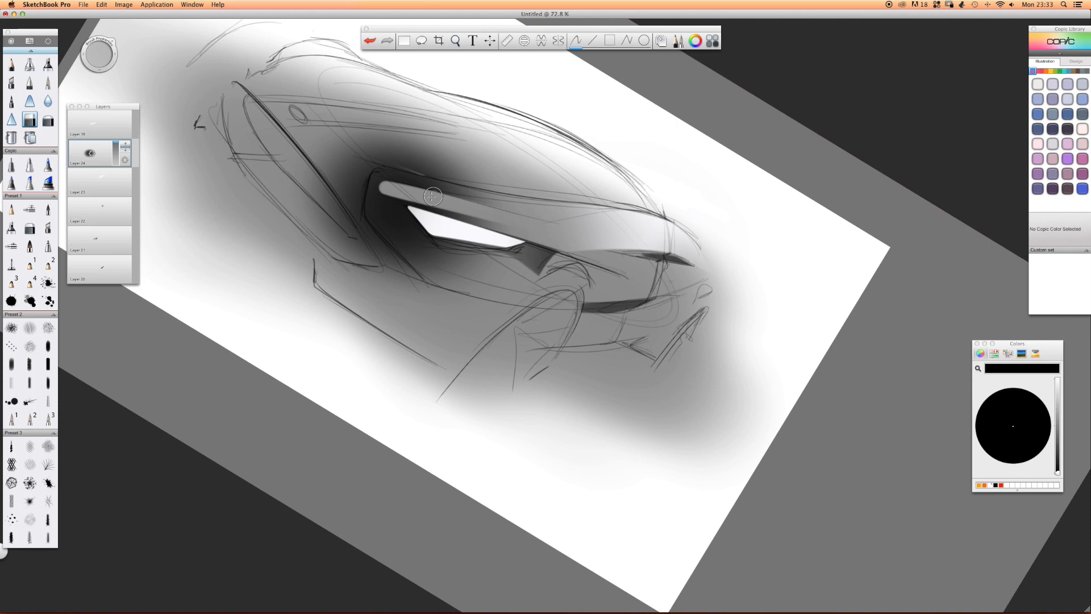
left_click_drag(387, 187, 488, 210)
mouse_move(387, 187)
left_mouse_down()
mouse_move(476, 205)
mouse_move(322, 133)
mouse_move(435, 135)
left_mouse_up()
mouse_move(339, 141)
left_mouse_down()
mouse_move(381, 185)
mouse_move(348, 149)
mouse_move(321, 194)
mouse_move(361, 179)
mouse_move(361, 233)
mouse_move(400, 272)
left_mouse_up()
mouse_move(370, 229)
left_mouse_down()
mouse_move(429, 288)
mouse_move(397, 286)
left_mouse_up()
left_click_drag(308, 199, 359, 277)
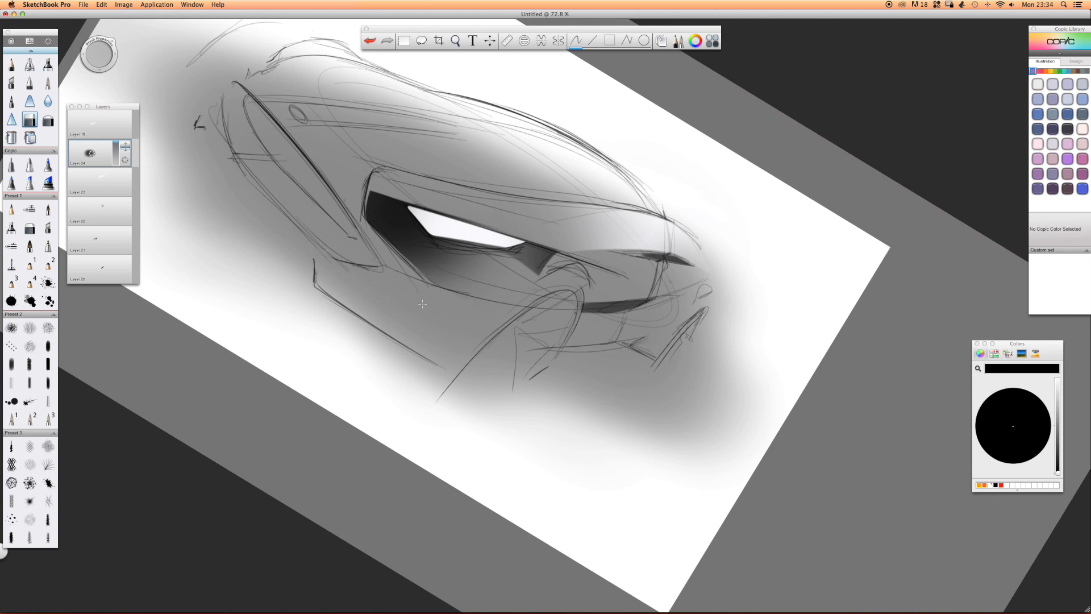
Fade the dark tone beneath the headlight with a resized soft eraser.
left_click(49, 119)
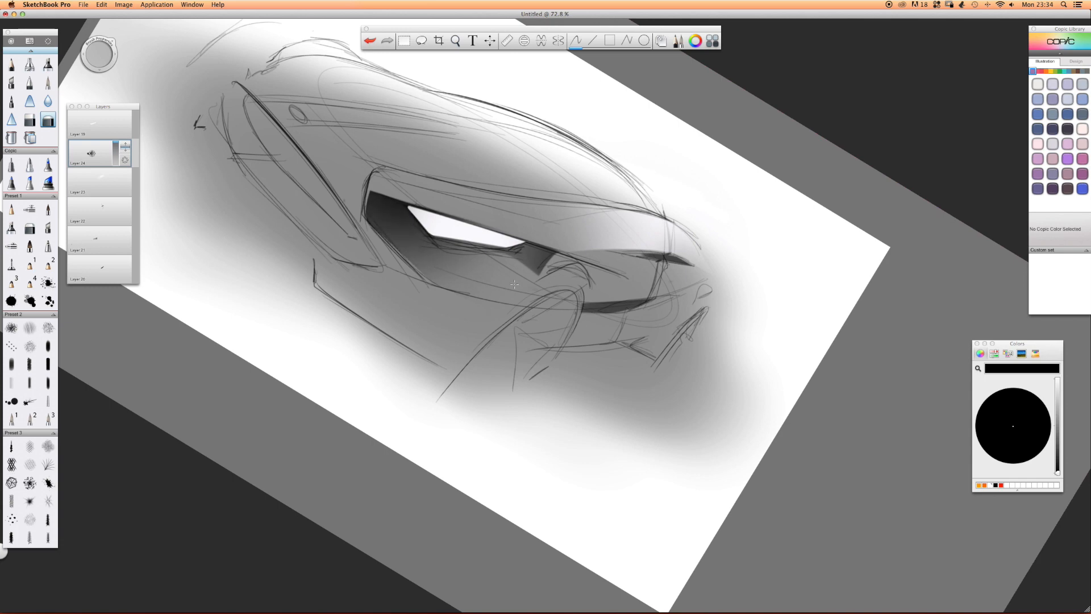
key("b")
left_click_drag(491, 209, 372, 188)
Add a layer and airbrush a soft white glow beneath the headlight.
key("space")
mouse_move(487, 185)
left_mouse_down()
mouse_move(367, 232)
mouse_move(261, 212)
left_mouse_up()
key("space")
left_click(29, 64)
key("super+shift+n")
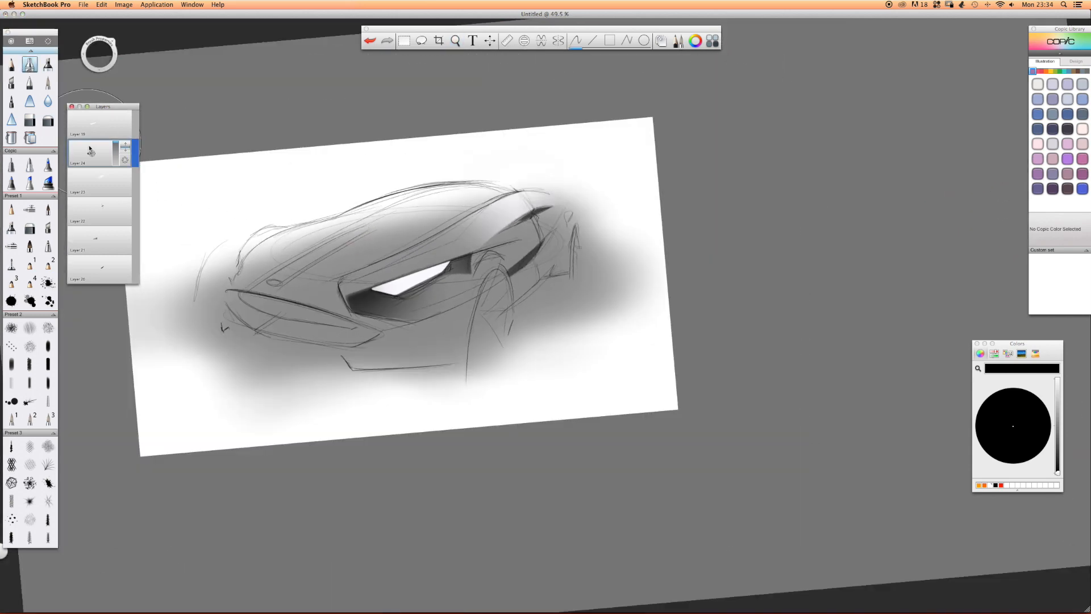
left_click(1058, 382)
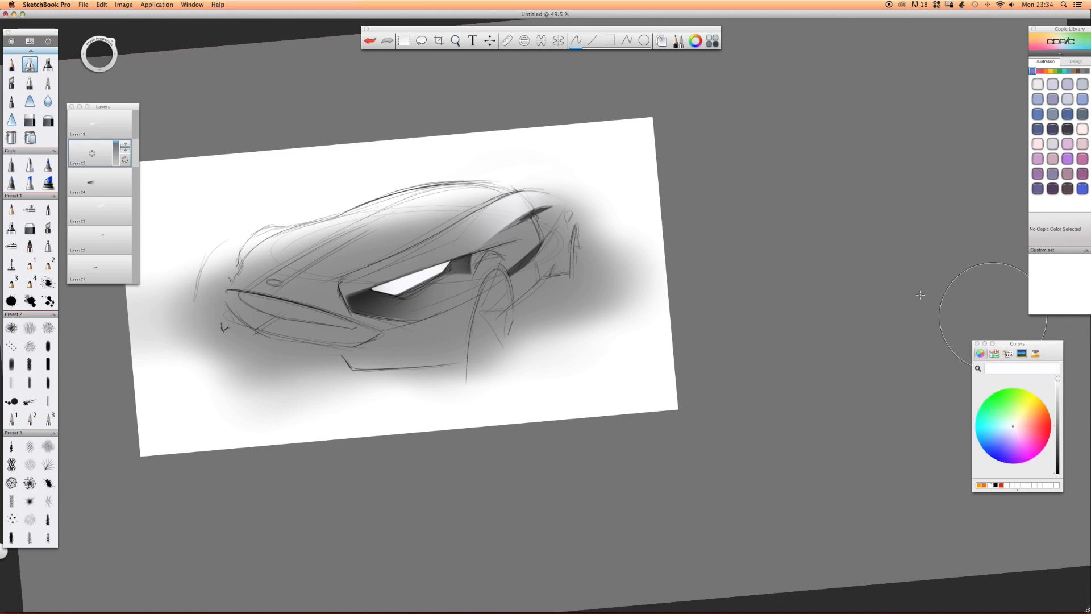
left_click_drag(410, 317, 364, 333)
Erase the white glow along the housing's lower line and off its dark front corner.
left_click_drag(433, 340, 512, 336)
mouse_move(275, 282)
left_mouse_down()
mouse_move(404, 309)
mouse_move(239, 281)
mouse_move(466, 341)
mouse_move(388, 367)
mouse_move(107, 351)
left_mouse_up()
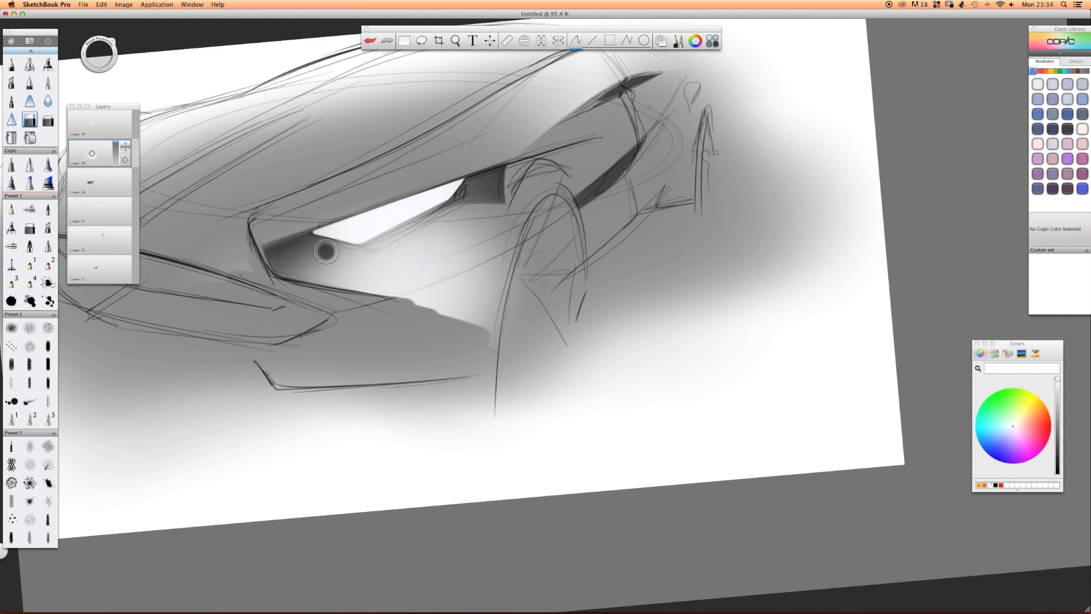
left_click_drag(369, 230, 211, 295)
left_click_drag(383, 222, 211, 265)
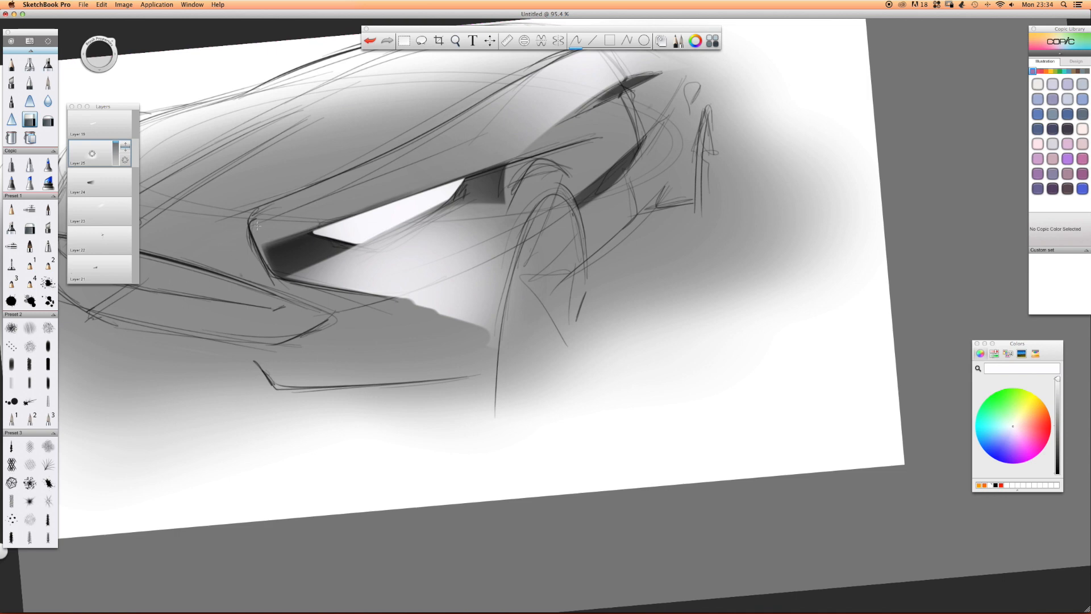
Erase the white glow beside the front wheel arch and beyond the headlight housing's lower outline.
key("space")
left_click_drag(469, 193, 615, 196)
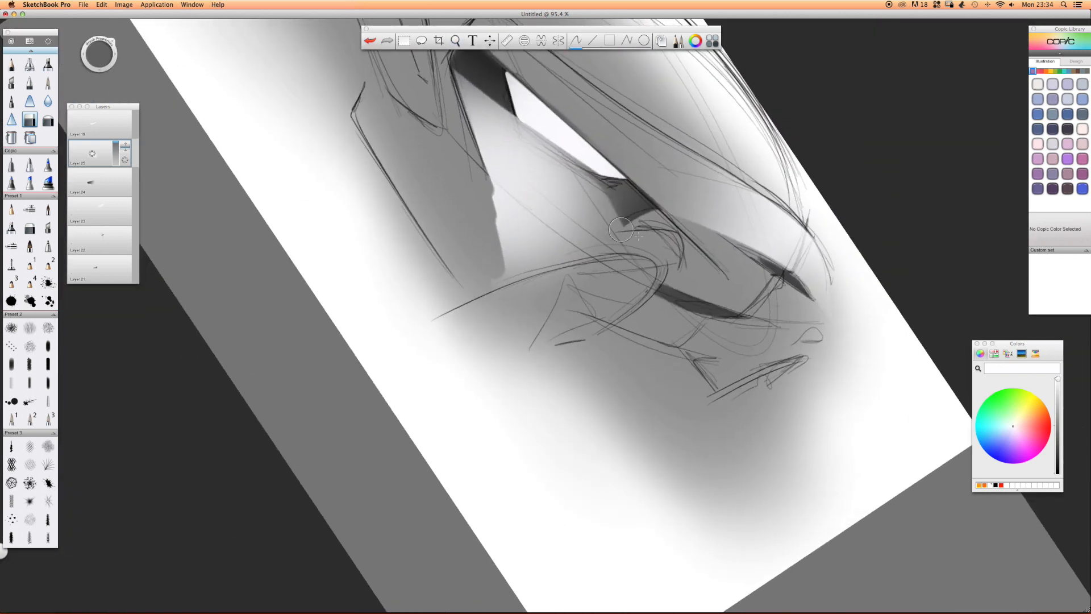
left_click_drag(643, 243, 490, 268)
mouse_move(594, 246)
left_mouse_down()
mouse_move(492, 263)
mouse_move(460, 290)
left_mouse_up()
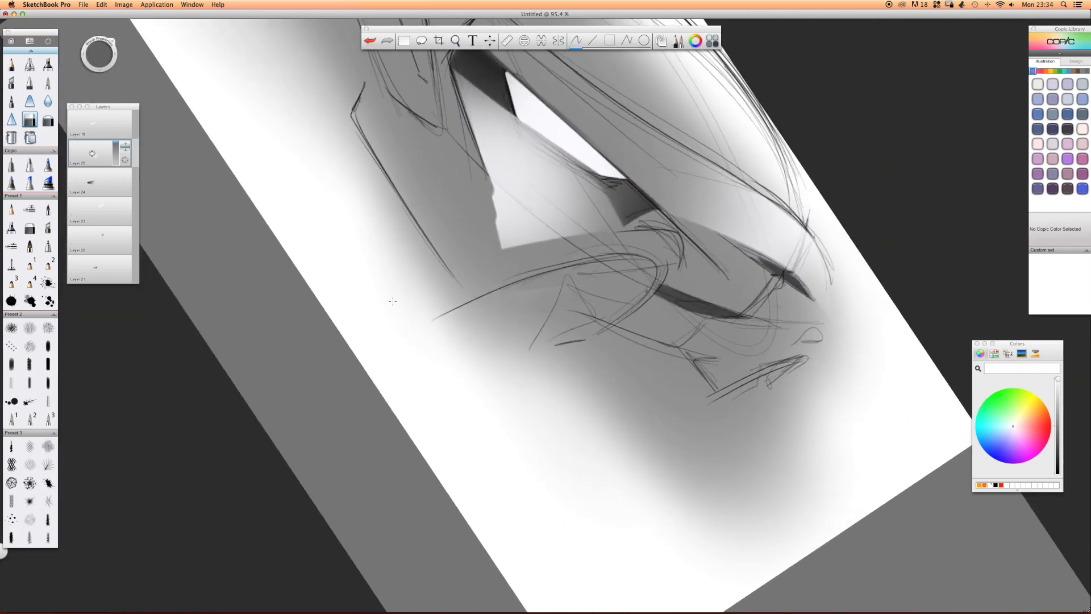
mouse_move(484, 180)
left_mouse_down()
mouse_move(550, 232)
mouse_move(450, 234)
left_mouse_up()
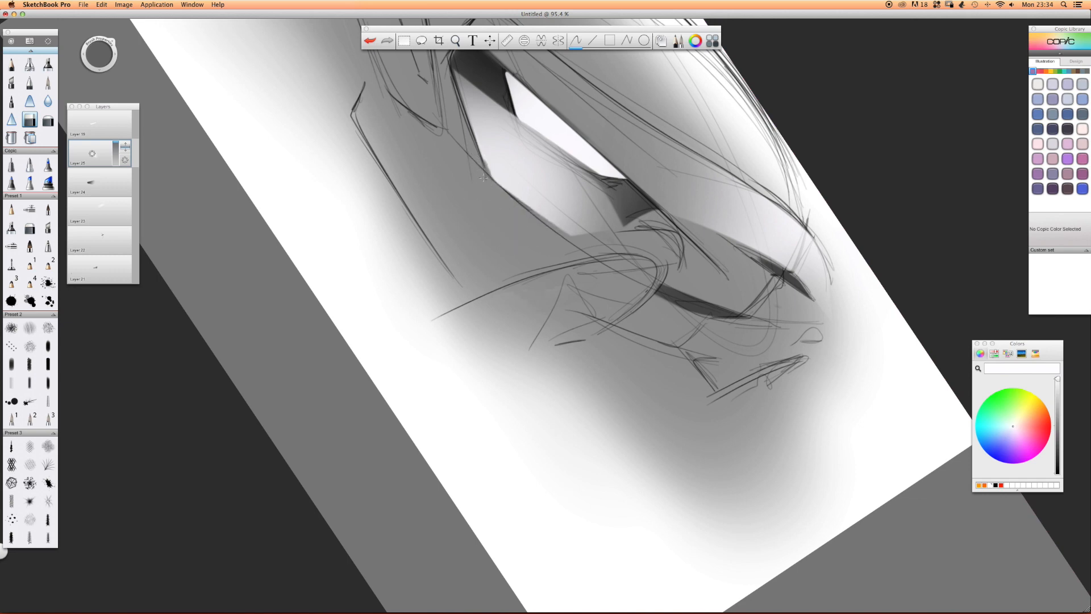
left_click_drag(499, 193, 564, 236)
Re-cut the upper edge of the white glow below the headlight, undoing the first erasing stroke.
key("space")
left_click_drag(483, 181, 420, 234)
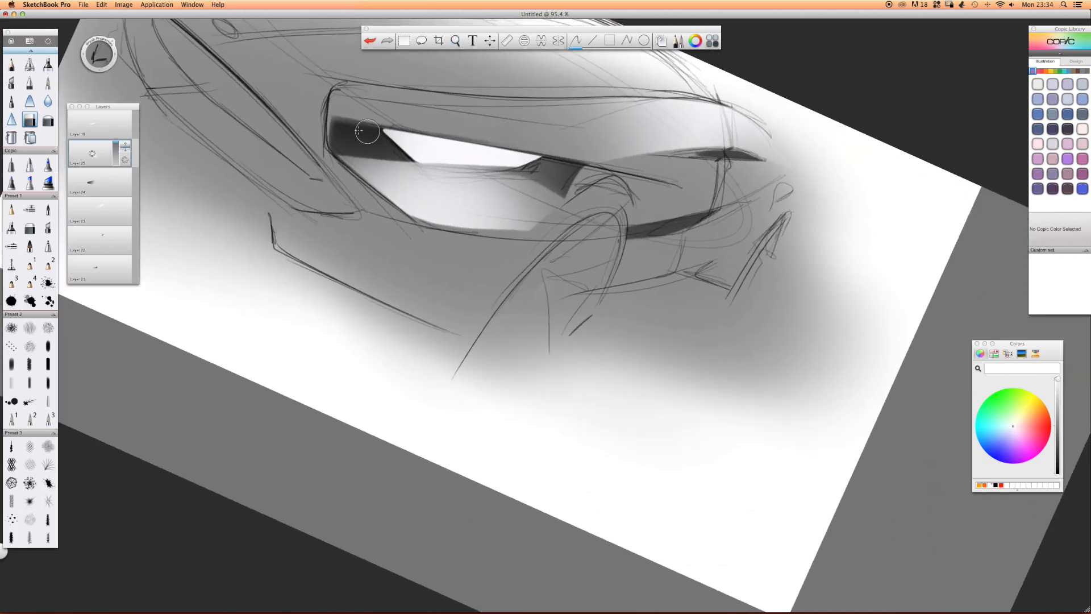
left_click_drag(392, 162, 523, 174)
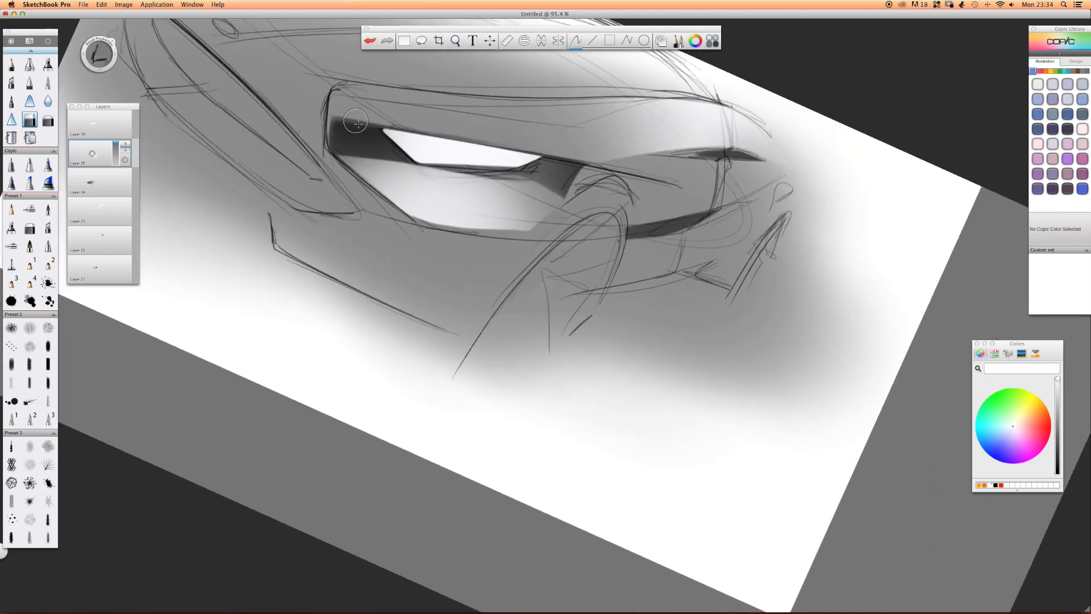
key("super+z")
left_click_drag(328, 145, 524, 162)
Blend the white glow into the dark housing with a resized soft eraser.
left_click(48, 120)
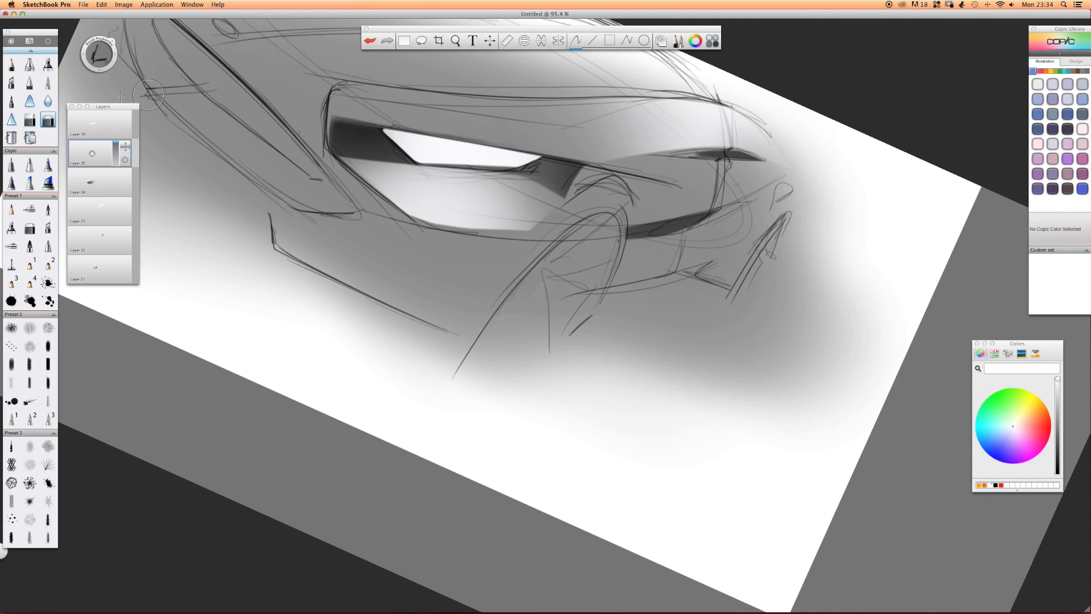
key("b")
mouse_move(370, 152)
left_mouse_down()
mouse_move(483, 172)
mouse_move(452, 176)
left_mouse_up()
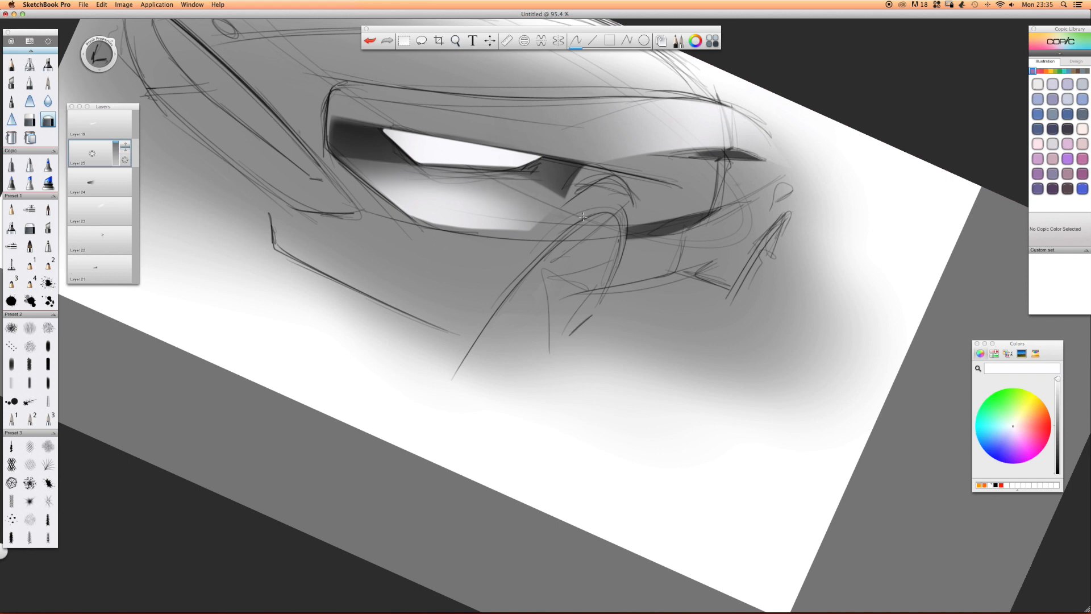
mouse_move(531, 175)
left_mouse_down()
mouse_move(392, 162)
mouse_move(488, 181)
left_mouse_up()
left_click_drag(393, 164, 483, 191)
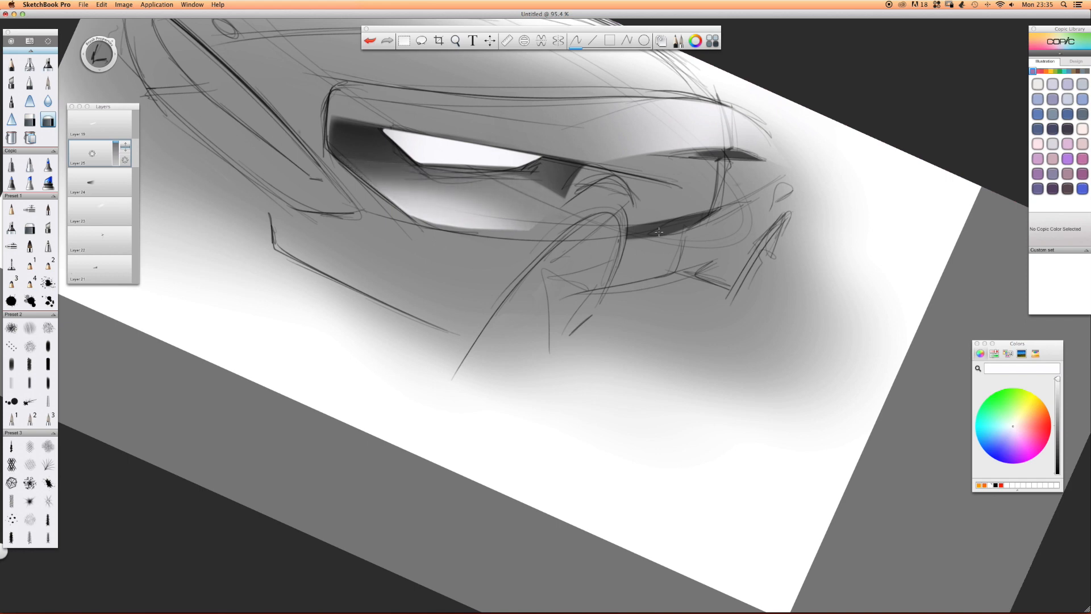
Add a layer and airbrush a large black patch over the front grille.
key("space")
mouse_move(433, 193)
left_mouse_down()
mouse_move(378, 183)
mouse_move(343, 245)
mouse_move(346, 230)
left_mouse_up()
key("space")
left_click_drag(622, 227, 575, 260)
left_click_drag(92, 154, 86, 128)
left_click(29, 64)
left_click_drag(278, 226, 302, 240)
key("r")
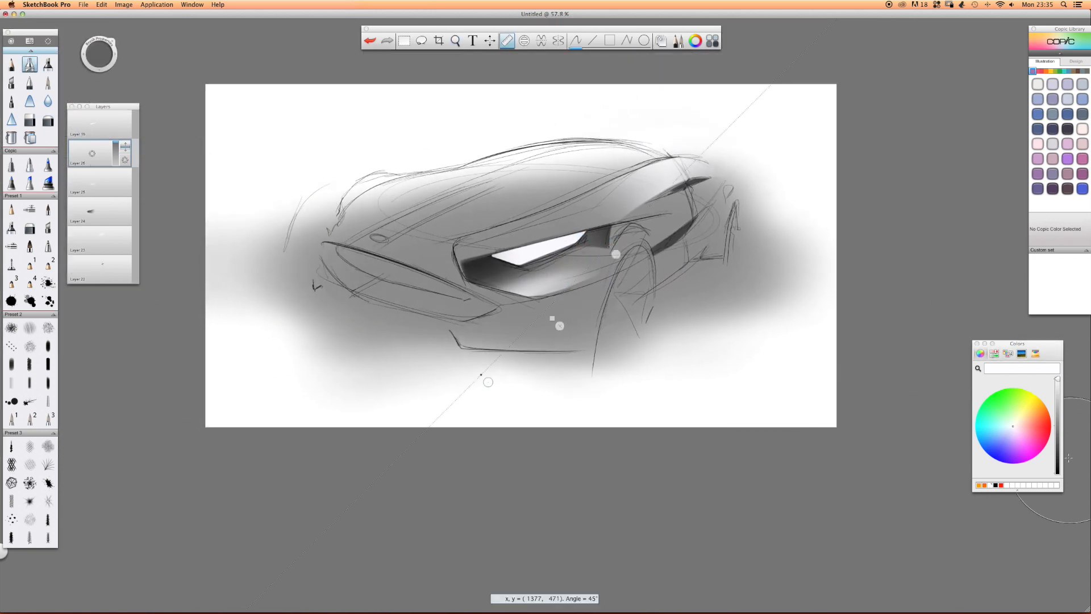
key("r")
left_click(996, 485)
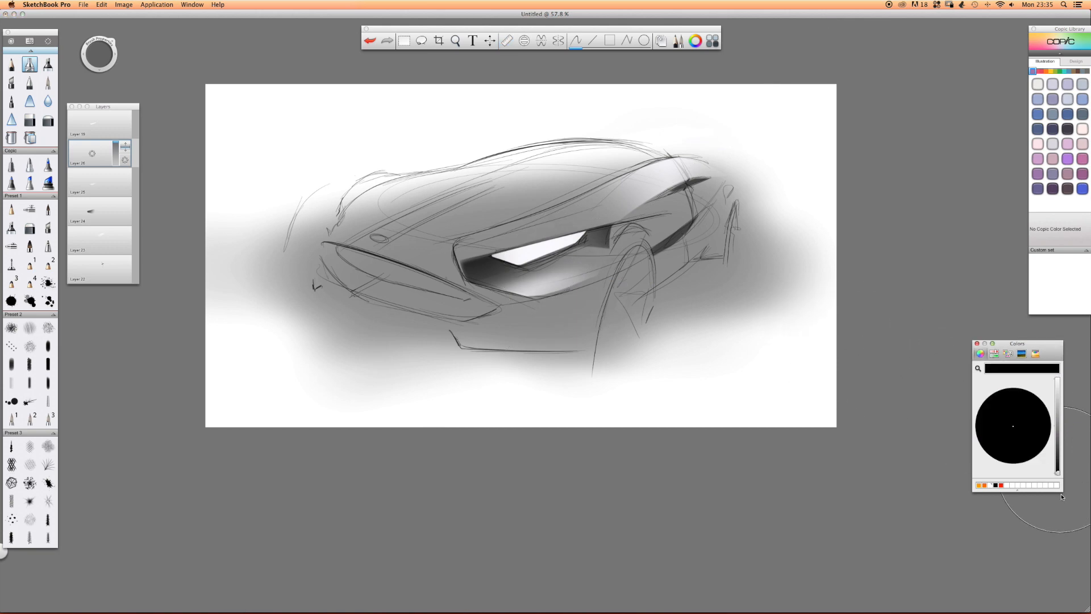
mouse_move(492, 310)
left_mouse_down()
mouse_move(364, 258)
mouse_move(603, 355)
left_mouse_up()
Erase the black above and below the grille outline to give the opening crisp edges.
left_click(27, 121)
left_click_drag(342, 235, 534, 319)
left_click_drag(363, 251, 526, 294)
mouse_move(343, 230)
left_mouse_down()
mouse_move(569, 321)
mouse_move(341, 216)
left_mouse_up()
left_click_drag(500, 267, 418, 206)
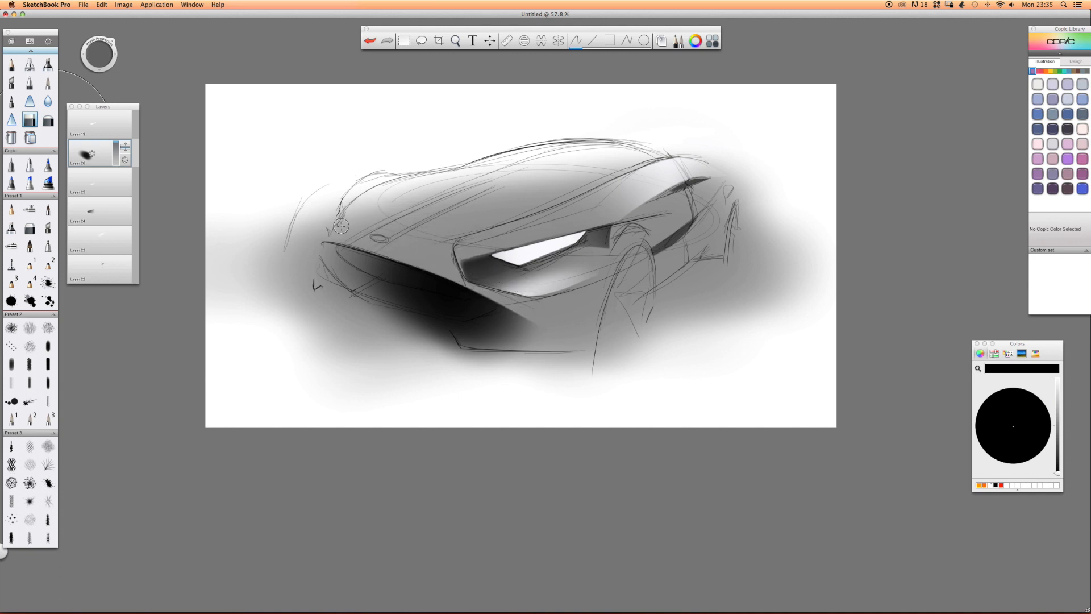
mouse_move(503, 313)
left_mouse_down()
mouse_move(563, 321)
mouse_move(550, 334)
mouse_move(437, 355)
left_mouse_up()
mouse_move(356, 305)
left_mouse_down()
mouse_move(446, 332)
mouse_move(402, 315)
left_mouse_up()
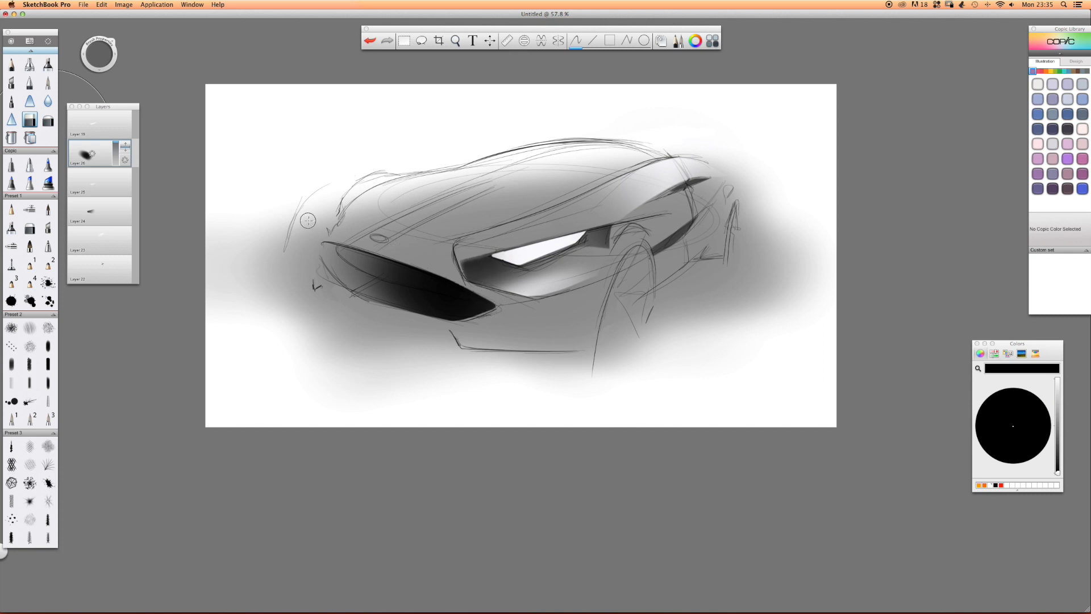
Add a layer and airbrush a soft white glow over the lower part of the front grille.
left_click_drag(82, 146, 78, 97)
left_click(31, 64)
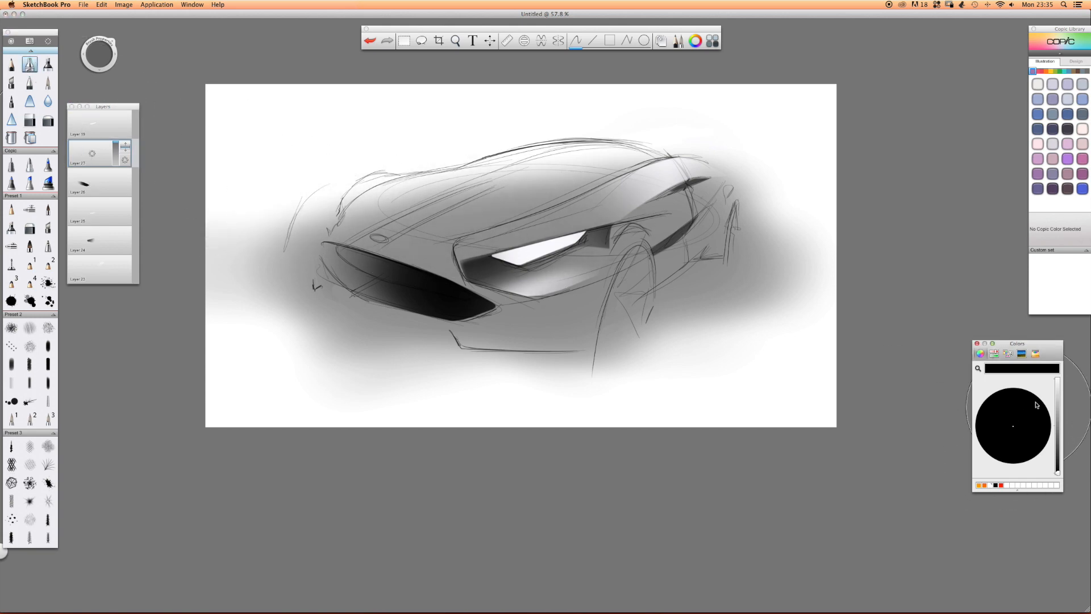
left_click(1058, 380)
left_click_drag(383, 300, 384, 299)
Erase the white from the upper half of the grille to give the reflection a crisp top edge.
left_click(30, 121)
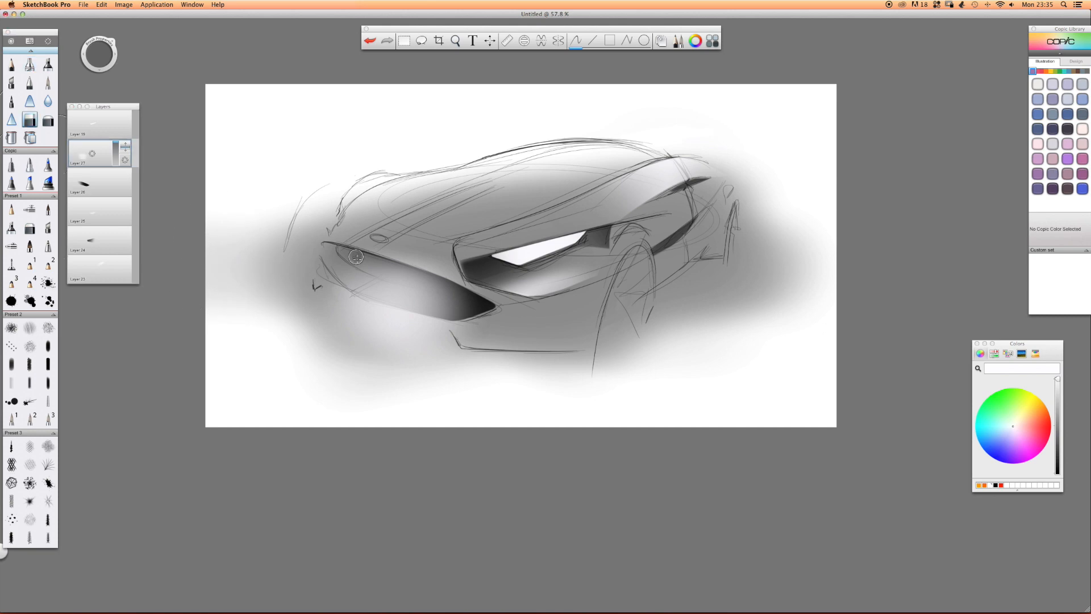
left_click_drag(364, 262, 424, 270)
left_click_drag(352, 257, 510, 290)
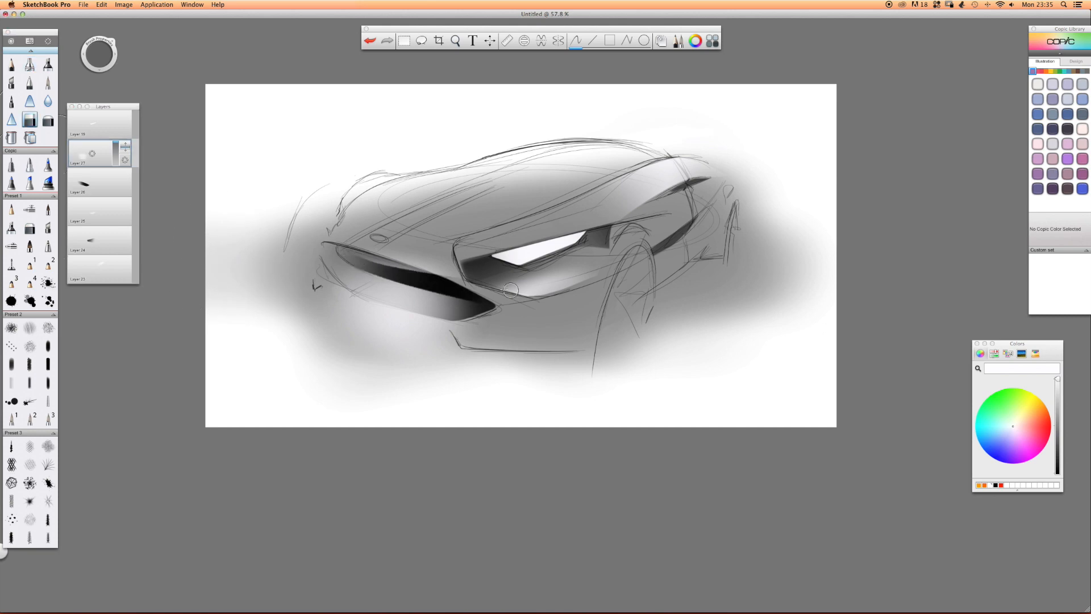
left_click_drag(365, 253, 389, 263)
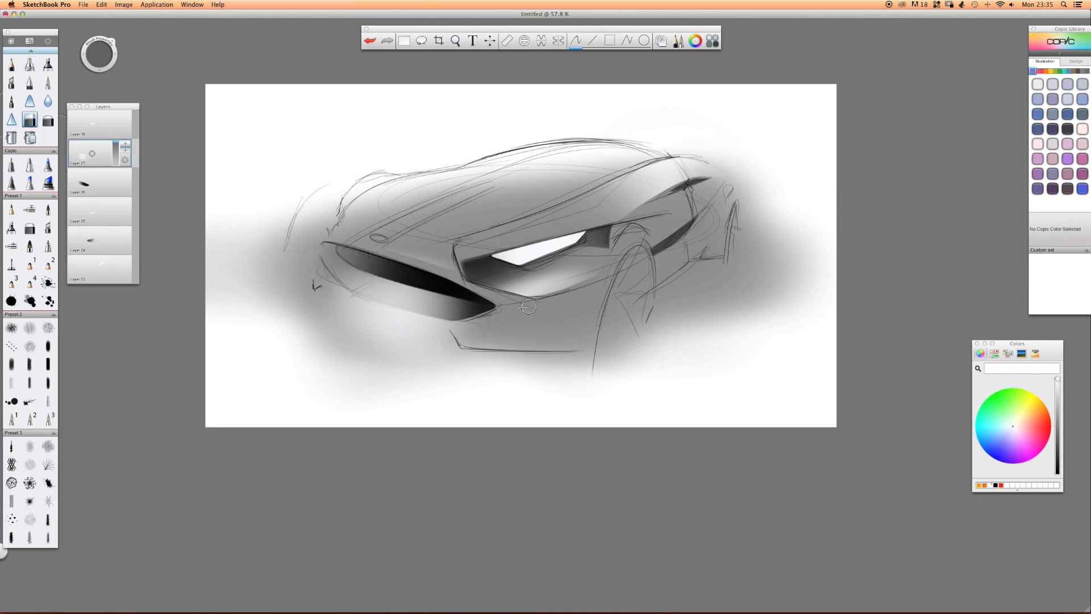
Erase the white spilling below the grille outline and cut the reflection's outer end to a curved edge.
left_click_drag(340, 296, 466, 333)
mouse_move(335, 307)
left_mouse_down()
mouse_move(449, 334)
mouse_move(347, 335)
mouse_move(376, 344)
left_mouse_up()
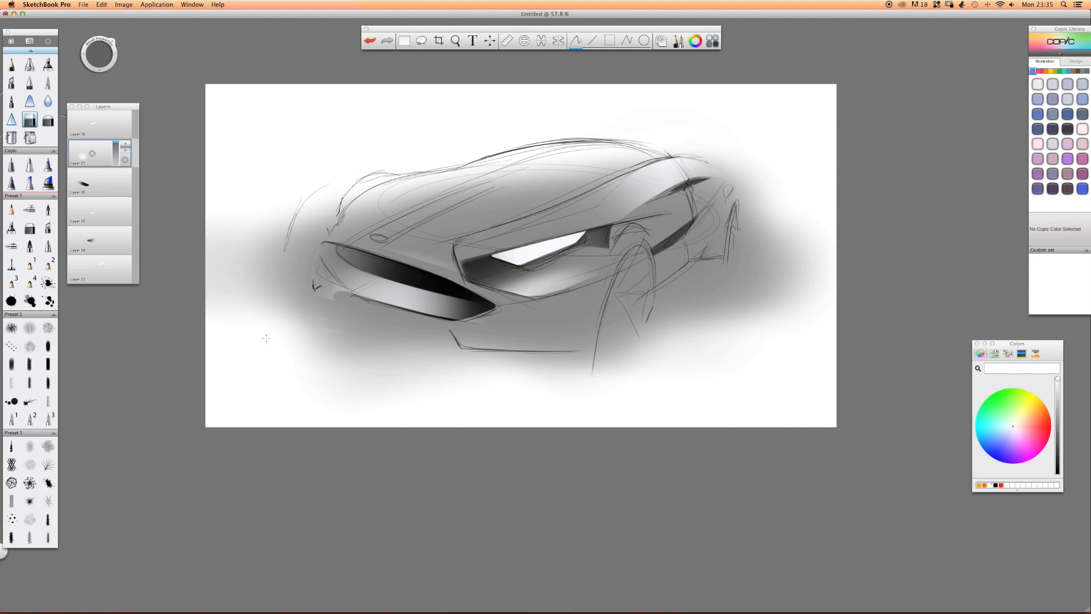
left_click_drag(374, 307, 332, 279)
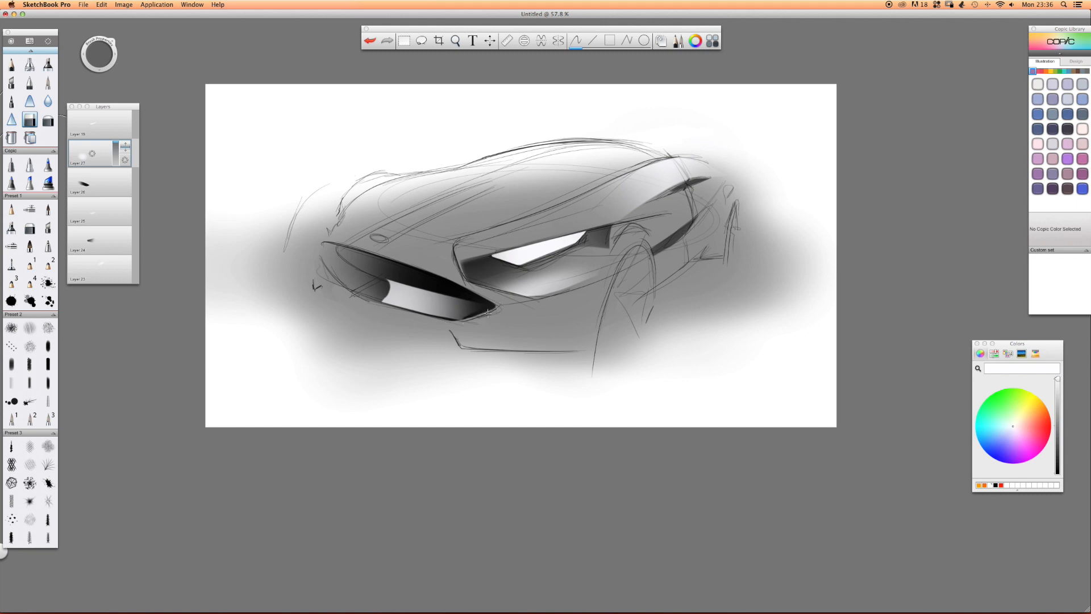
Fade the white grille reflection to a subtle grey with a large soft eraser.
left_click(48, 120)
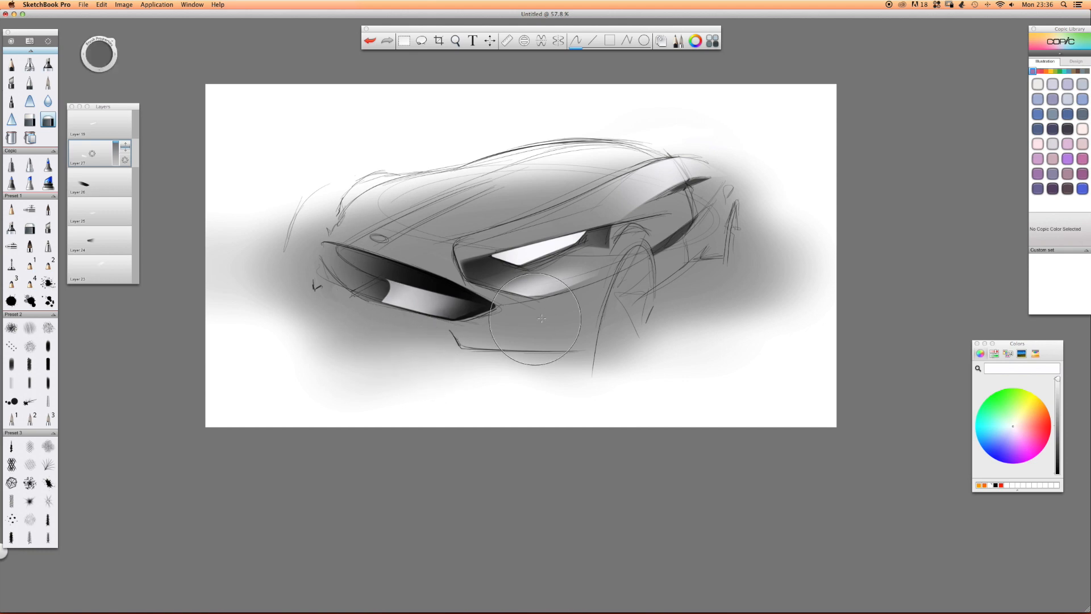
mouse_move(470, 287)
left_mouse_down()
mouse_move(398, 293)
mouse_move(437, 298)
left_mouse_up()
key("space")
mouse_move(521, 241)
left_mouse_down()
mouse_move(538, 239)
mouse_move(511, 245)
mouse_move(535, 240)
left_mouse_up()
Add a layer and airbrush a broad black band across the roof, windscreen and hood down to the headlight.
left_click(30, 64)
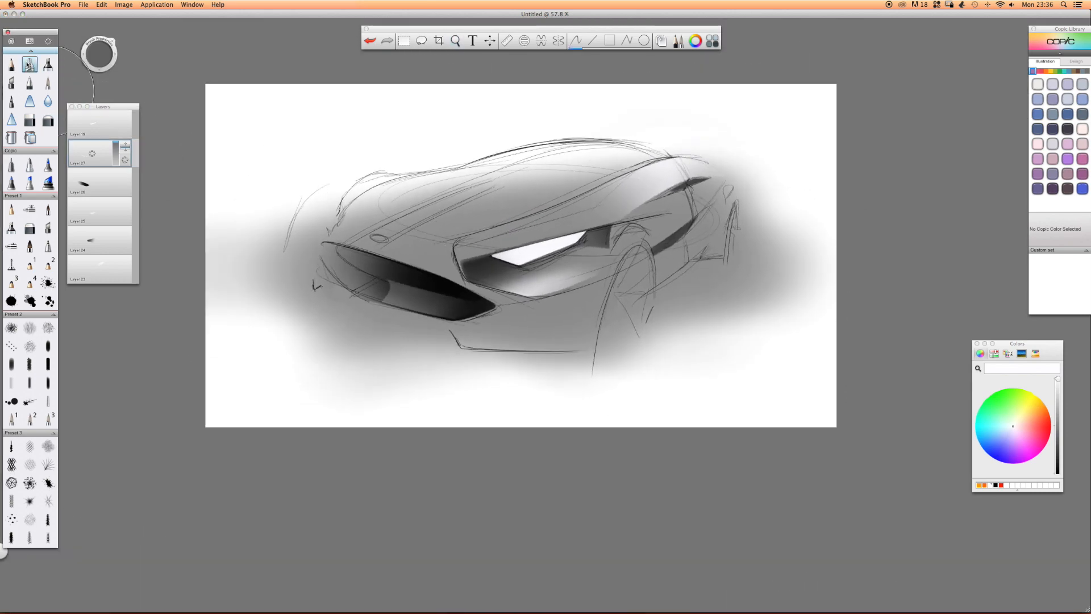
left_click_drag(93, 155, 96, 126)
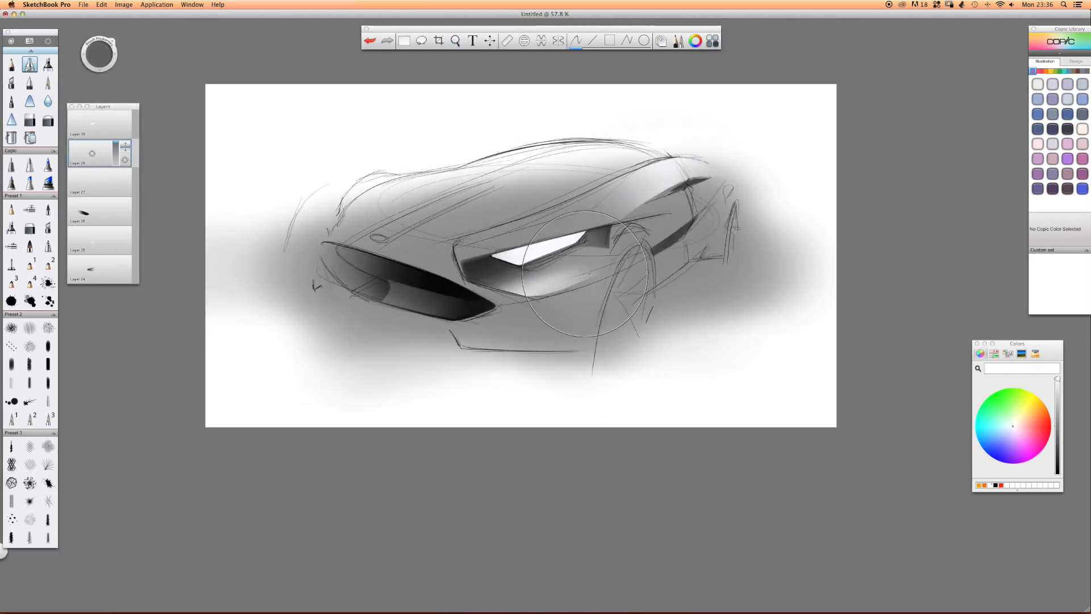
left_click(1059, 471)
mouse_move(718, 186)
left_mouse_down()
mouse_move(585, 214)
mouse_move(720, 162)
mouse_move(442, 232)
mouse_move(653, 170)
mouse_move(811, 174)
mouse_move(722, 179)
mouse_move(462, 231)
left_mouse_up()
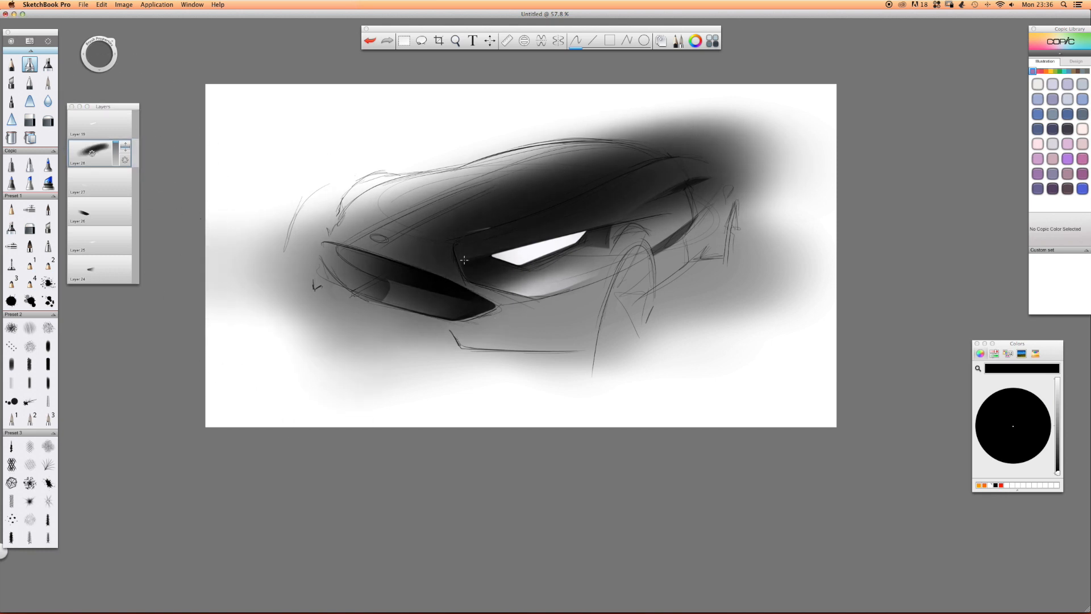
Undo the first erasing stroke and erase the black along the headlight frame and the fender's upper edge.
left_click(30, 119)
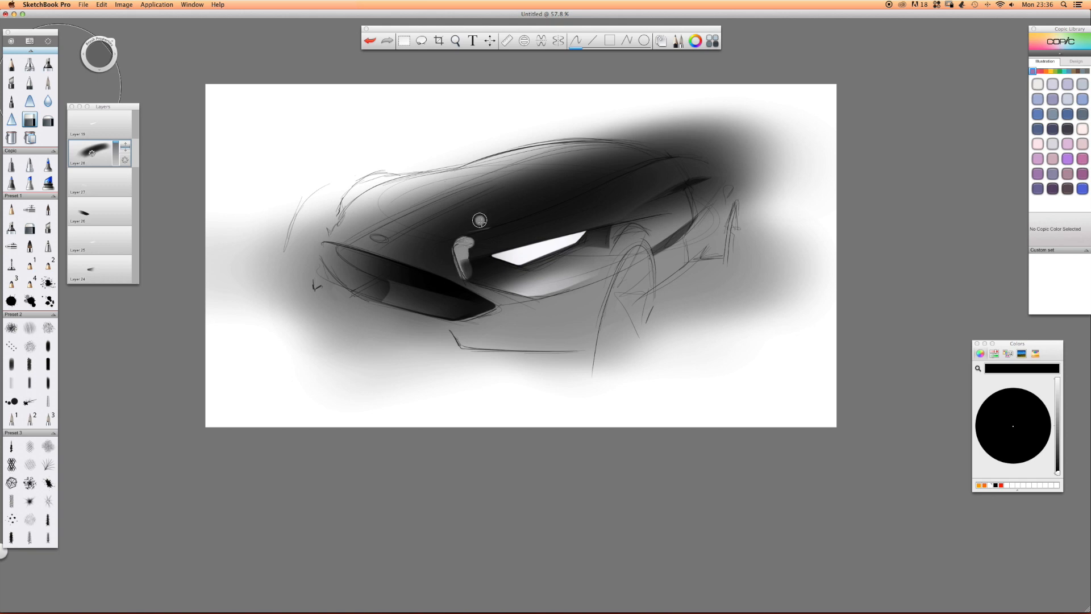
key("super+z")
key("space")
left_click_drag(421, 237, 509, 260)
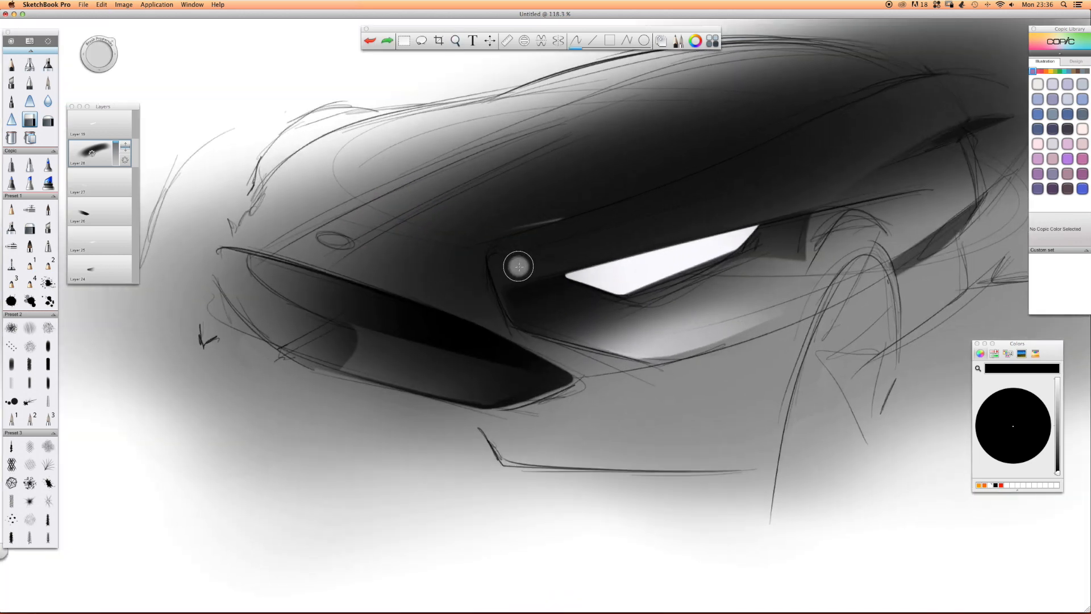
mouse_move(502, 261)
left_mouse_down()
mouse_move(525, 305)
mouse_move(504, 270)
mouse_move(531, 320)
mouse_move(661, 343)
left_mouse_up()
key("space")
mouse_move(581, 243)
left_mouse_down()
mouse_move(652, 222)
mouse_move(507, 214)
mouse_move(568, 207)
left_mouse_up()
mouse_move(897, 344)
left_mouse_down()
mouse_move(827, 296)
mouse_move(743, 267)
mouse_move(387, 185)
mouse_move(789, 304)
left_mouse_up()
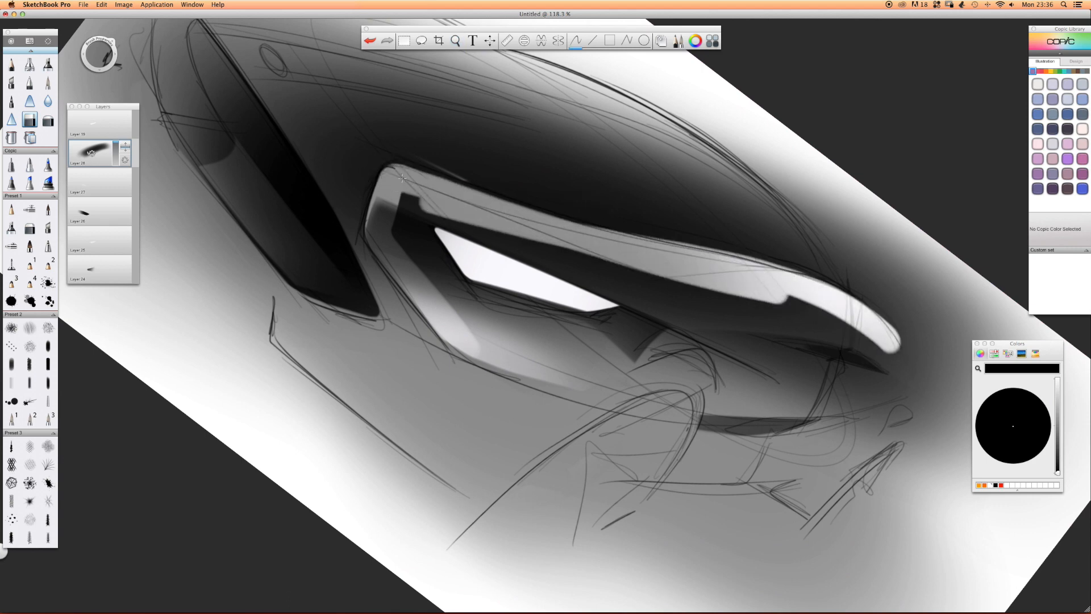
Clear the remaining black from the fender, headlight and body side with the hard eraser.
left_click_drag(479, 203, 689, 266)
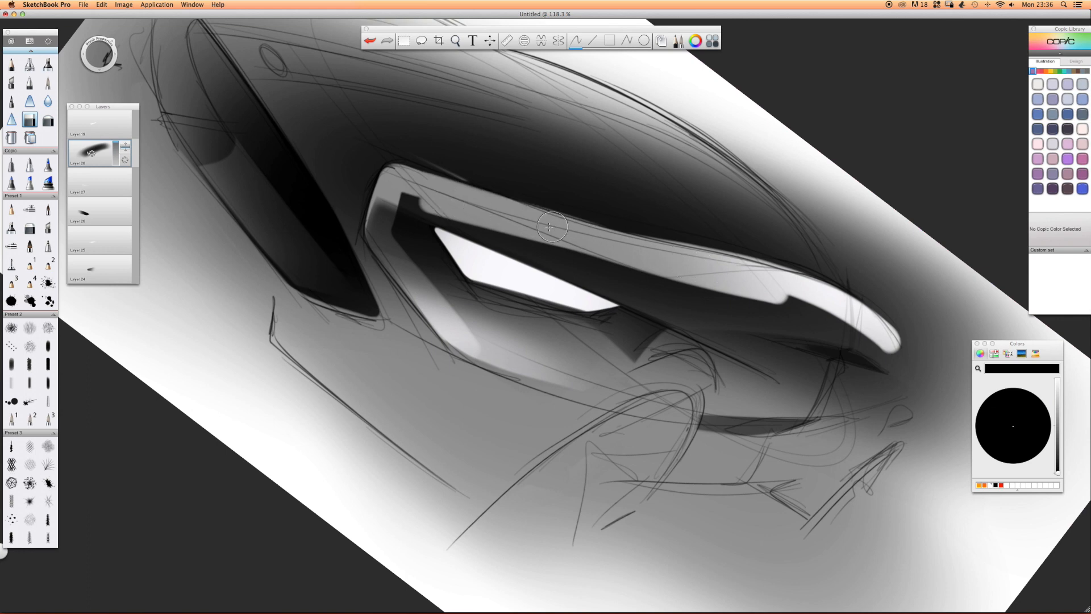
mouse_move(649, 248)
left_mouse_down()
mouse_move(756, 273)
mouse_move(897, 347)
left_mouse_up()
mouse_move(413, 203)
left_mouse_down()
mouse_move(405, 238)
mouse_move(486, 358)
mouse_move(423, 219)
mouse_move(531, 384)
mouse_move(480, 250)
mouse_move(904, 375)
mouse_move(490, 256)
left_mouse_up()
mouse_move(568, 260)
left_mouse_down()
mouse_move(636, 341)
mouse_move(615, 426)
left_mouse_up()
mouse_move(709, 410)
left_mouse_down()
mouse_move(841, 370)
mouse_move(915, 449)
mouse_move(966, 397)
mouse_move(886, 327)
left_mouse_up()
mouse_move(787, 296)
left_mouse_down()
mouse_move(682, 326)
mouse_move(816, 459)
left_mouse_up()
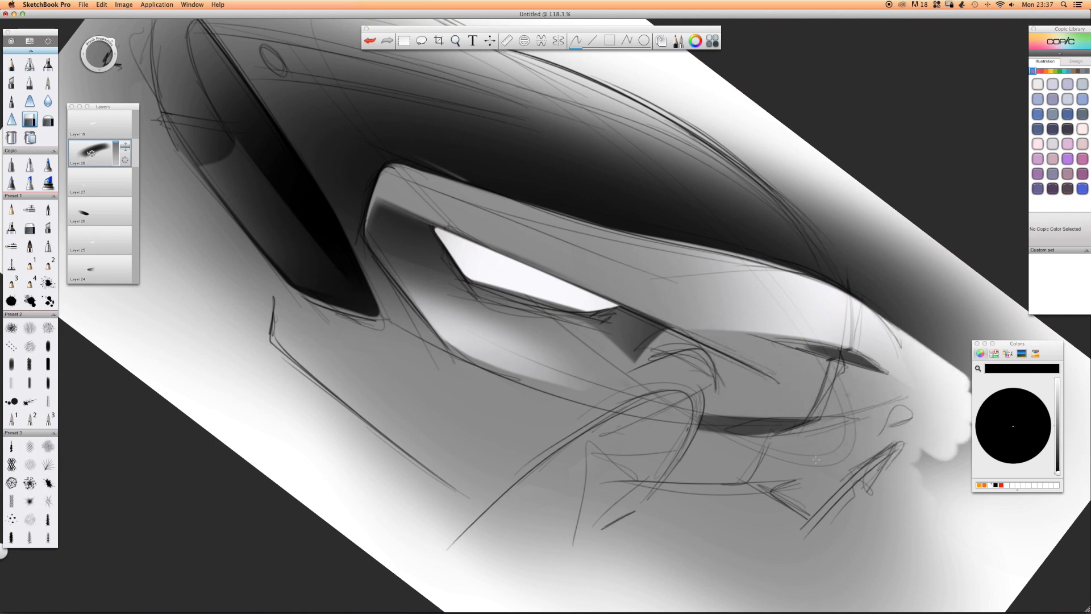
Erase the black above the roofline and behind the rear haunch to give the roof a clean silhouette.
key("space")
left_click_drag(768, 180, 525, 228)
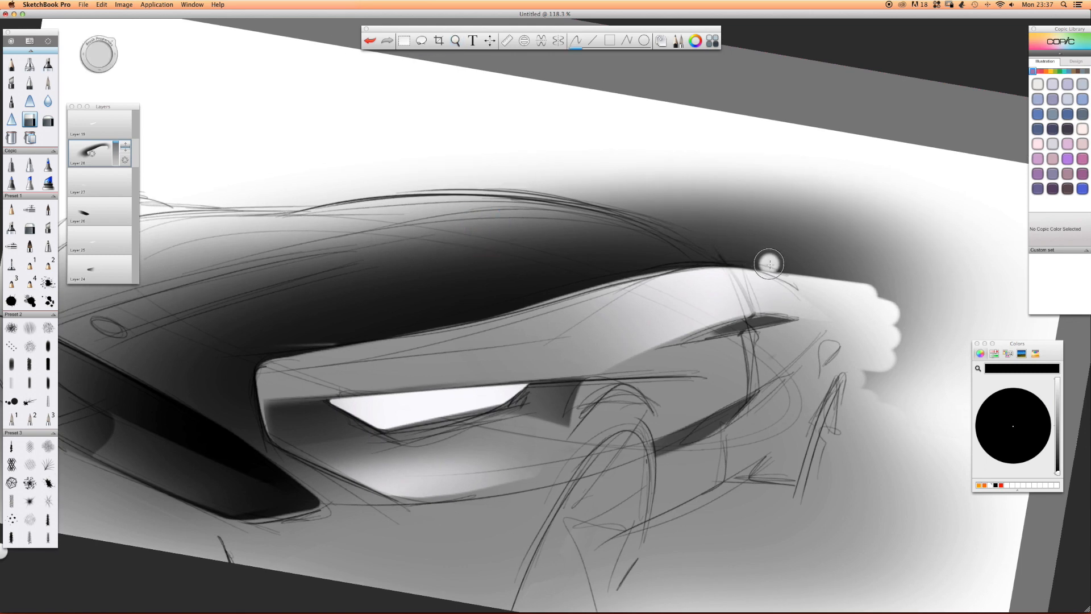
left_click_drag(787, 275, 463, 170)
left_click_drag(756, 250, 392, 175)
left_click_drag(742, 231, 896, 345)
left_click_drag(792, 250, 927, 366)
left_click_drag(847, 267, 934, 387)
left_click_drag(872, 322, 895, 394)
mouse_move(650, 181)
left_mouse_down()
mouse_move(713, 203)
mouse_move(560, 171)
left_mouse_up()
left_click_drag(405, 173, 264, 200)
mouse_move(626, 178)
left_mouse_down()
mouse_move(779, 231)
mouse_move(820, 261)
left_mouse_up()
mouse_move(645, 177)
left_mouse_down()
mouse_move(904, 305)
mouse_move(944, 342)
left_mouse_up()
left_click_drag(679, 170, 954, 331)
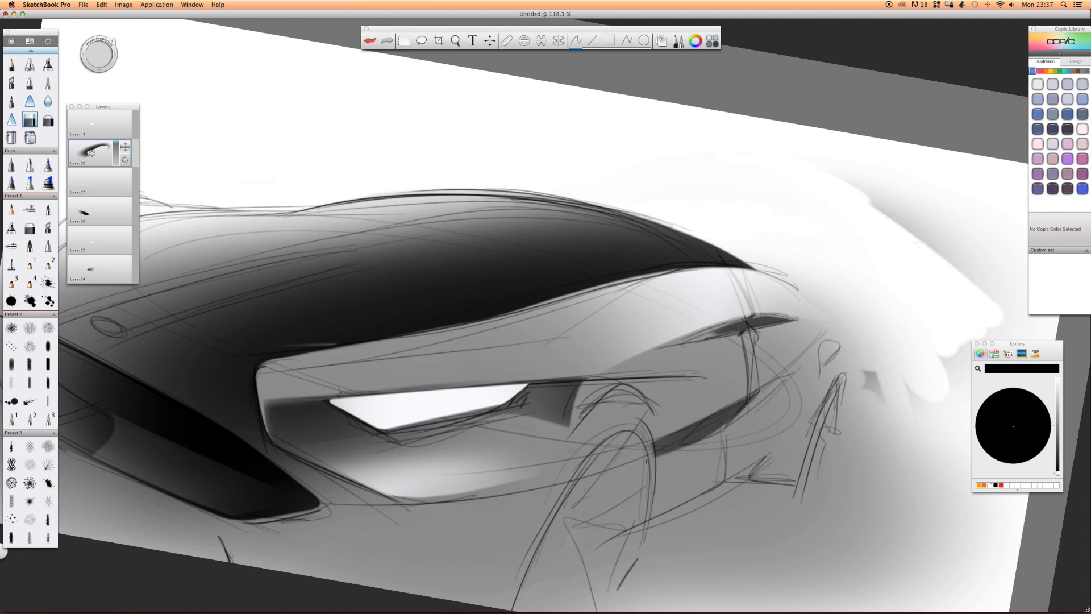
Clean up the leftover black smudges in the background behind the car.
key("space")
mouse_move(864, 408)
left_mouse_down()
mouse_move(729, 401)
mouse_move(733, 339)
mouse_move(783, 329)
mouse_move(864, 359)
mouse_move(878, 276)
left_mouse_up()
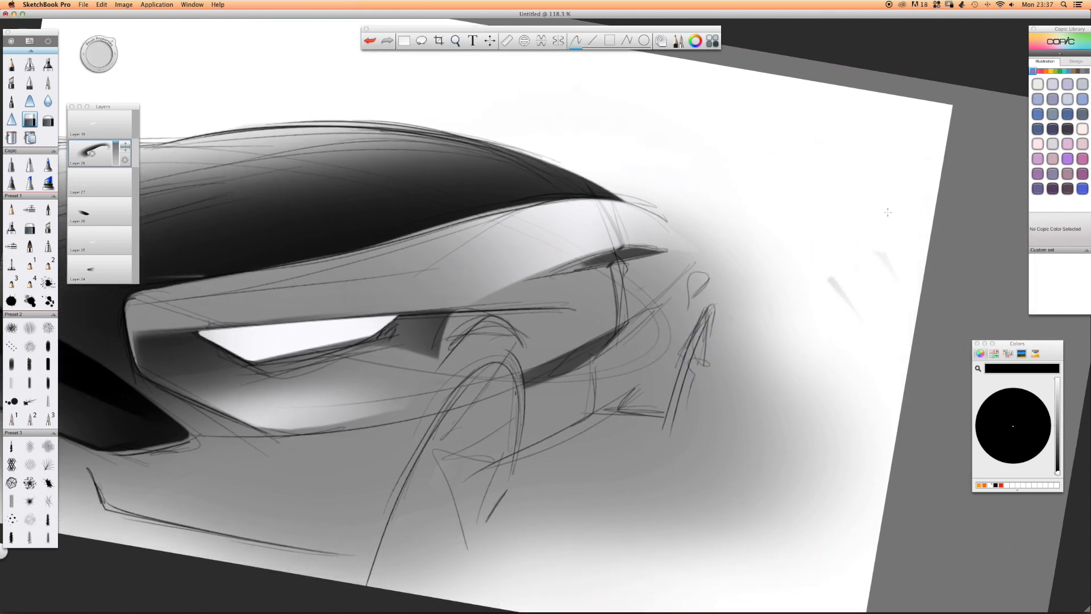
key("space")
mouse_move(545, 261)
left_mouse_down()
mouse_move(520, 251)
mouse_move(539, 246)
mouse_move(366, 275)
mouse_move(267, 234)
left_mouse_up()
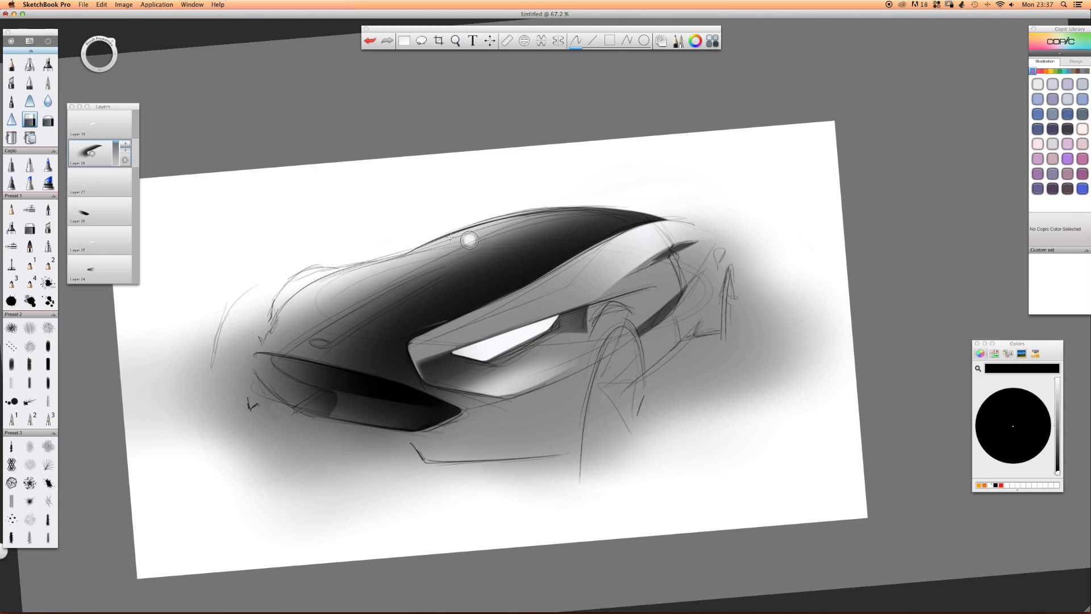
Soften the black shading on the roof with the soft eraser on the hood shading layer.
left_click(91, 122)
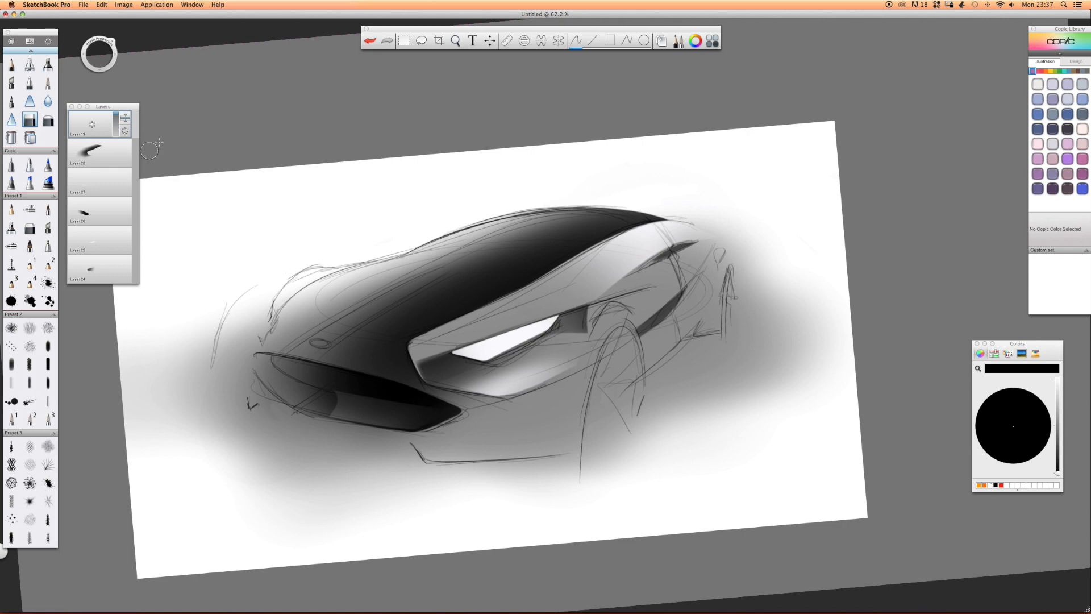
left_click(48, 120)
left_click(91, 153)
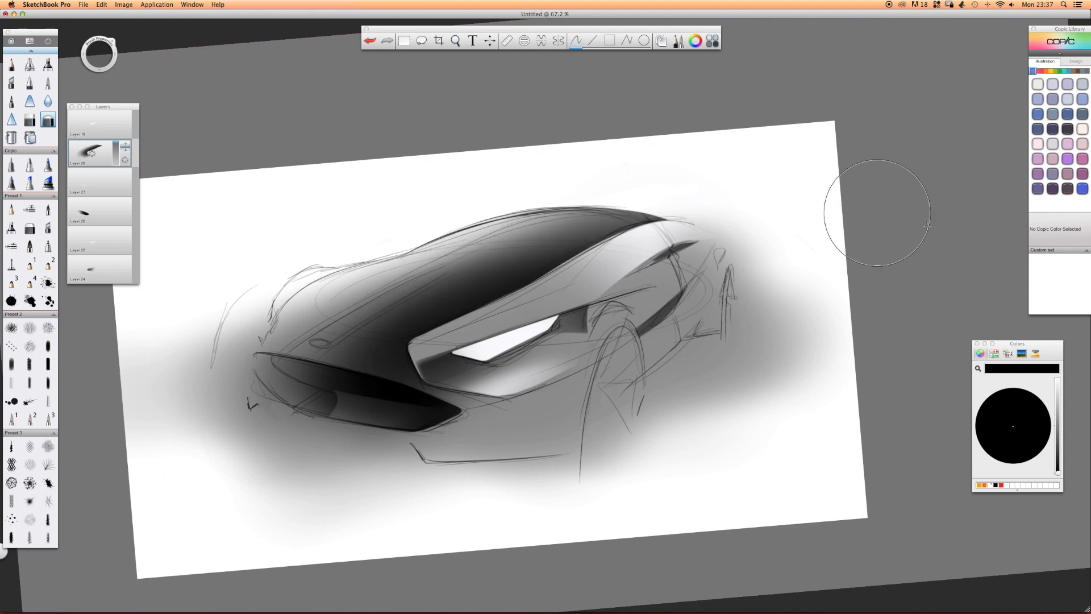
Add a layer and pencil a dark line along the lower front edge of the headlight housing.
left_click(11, 64)
left_click_drag(92, 153, 129, 151)
key("space")
left_click_drag(418, 392, 443, 370)
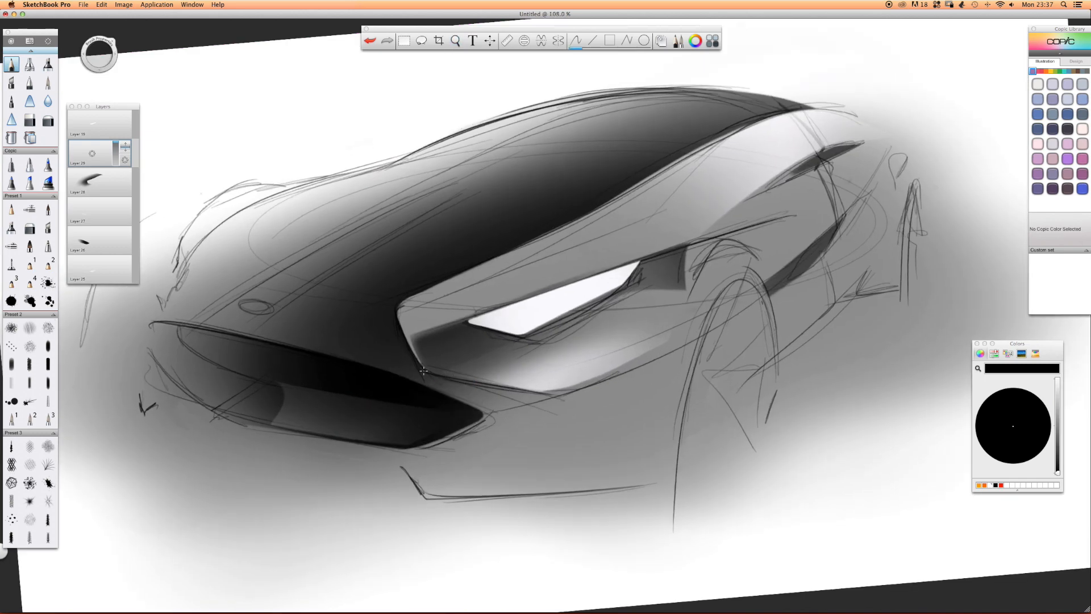
left_click_drag(428, 371, 550, 394)
mouse_move(429, 370)
left_mouse_down()
mouse_move(546, 394)
mouse_move(528, 391)
left_mouse_up()
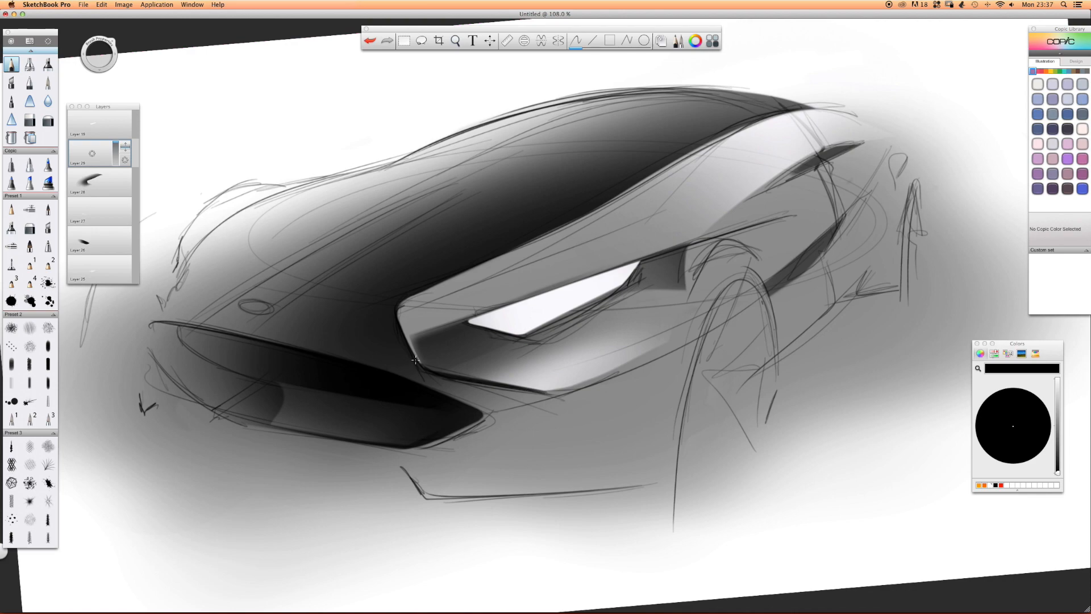
Reinforce the headlight's upper edge with a heavy pencil line extending back over the front wheel arch.
key("space")
mouse_move(384, 306)
left_mouse_down()
mouse_move(612, 171)
mouse_move(634, 185)
mouse_move(571, 184)
mouse_move(574, 193)
mouse_move(596, 159)
mouse_move(397, 182)
mouse_move(375, 297)
left_mouse_up()
key("space")
key("space")
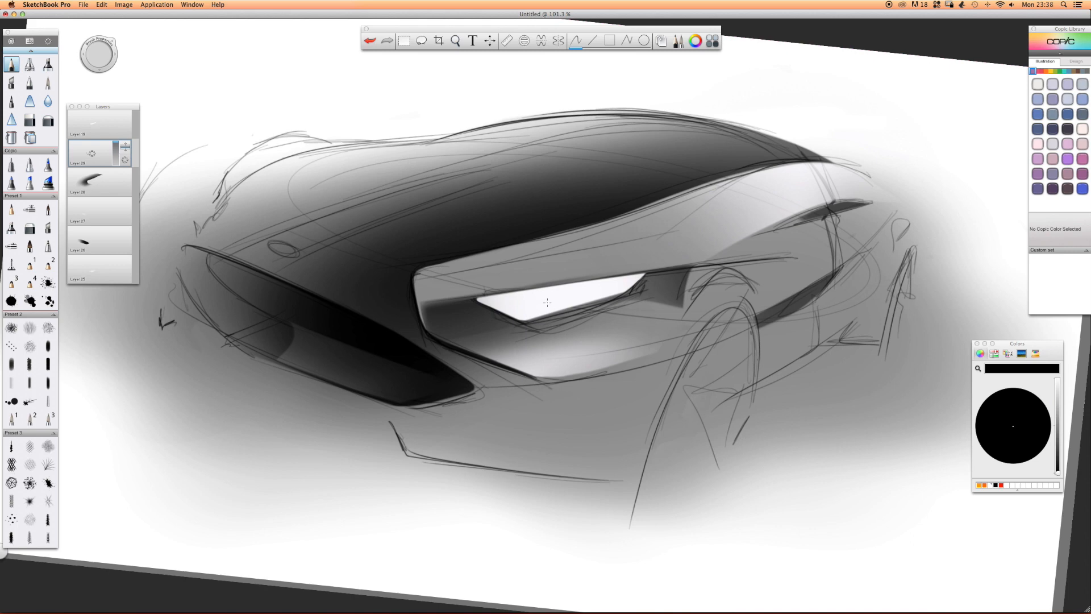
left_click_drag(683, 268, 448, 298)
left_click_drag(648, 272, 467, 296)
left_click_drag(557, 283, 459, 299)
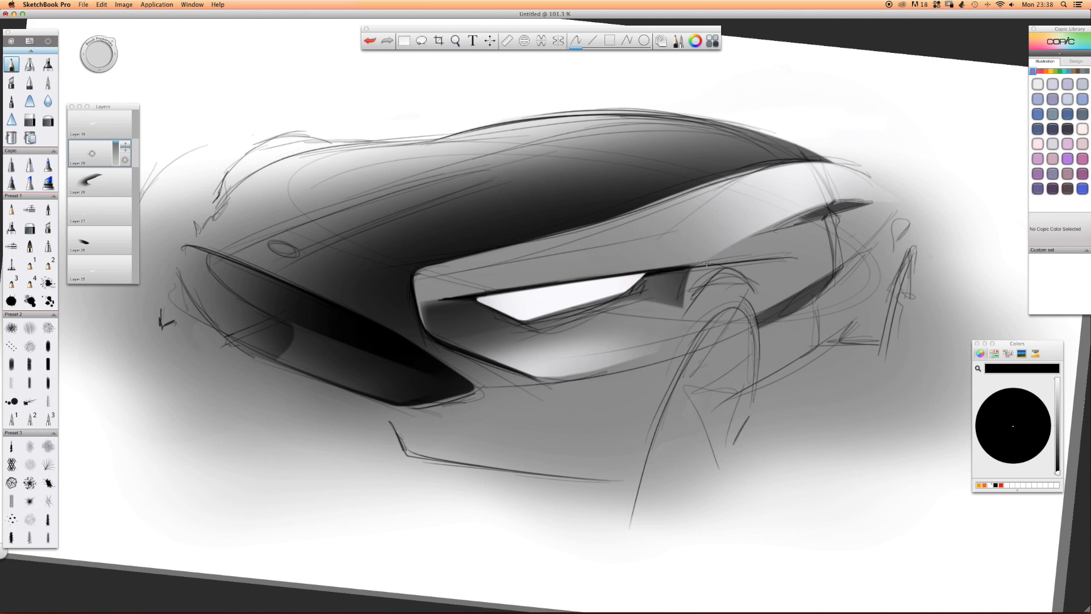
left_click_drag(779, 259, 645, 270)
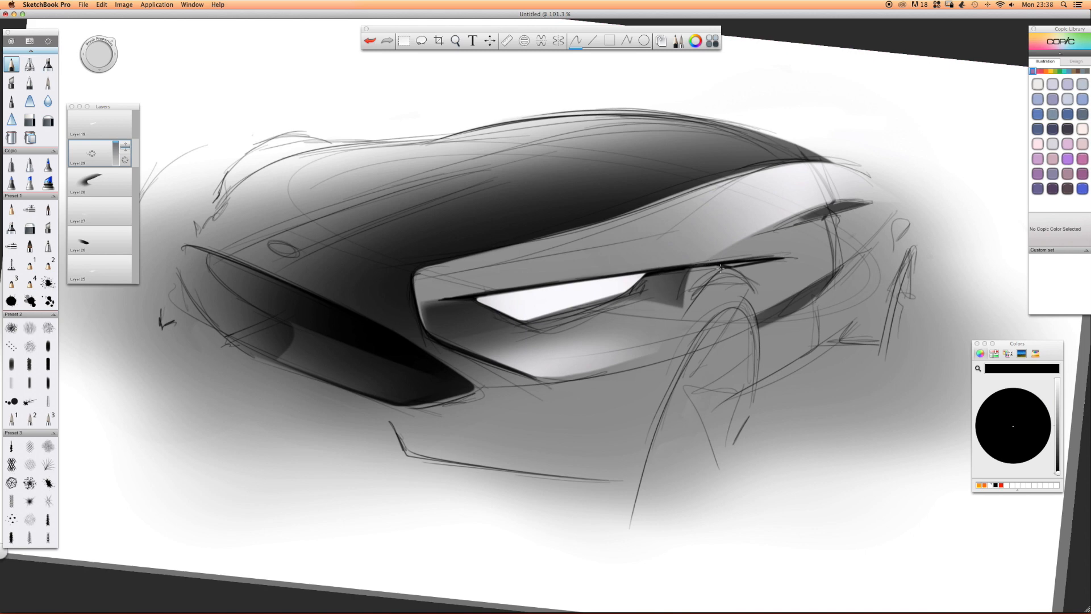
Darken the lower contour of the headlight housing back towards the front wheel arch.
key("space")
left_click_drag(591, 267, 568, 256)
key("space")
mouse_move(571, 330)
left_mouse_down()
mouse_move(623, 288)
mouse_move(631, 371)
mouse_move(606, 384)
left_mouse_up()
mouse_move(537, 393)
left_mouse_down()
mouse_move(476, 334)
mouse_move(538, 341)
left_mouse_up()
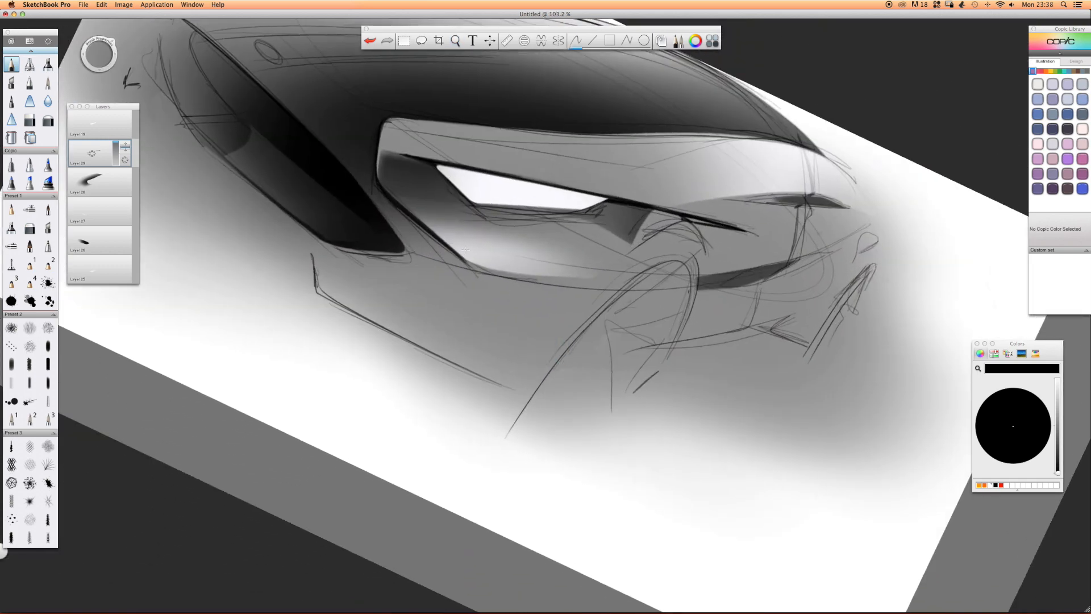
left_click_drag(473, 266, 496, 273)
left_click_drag(483, 269, 614, 282)
left_click_drag(481, 268, 624, 283)
Pencil dark outlines along the lower side intake and the upper haunch vent.
left_click_drag(812, 255, 675, 284)
left_click_drag(771, 265, 638, 288)
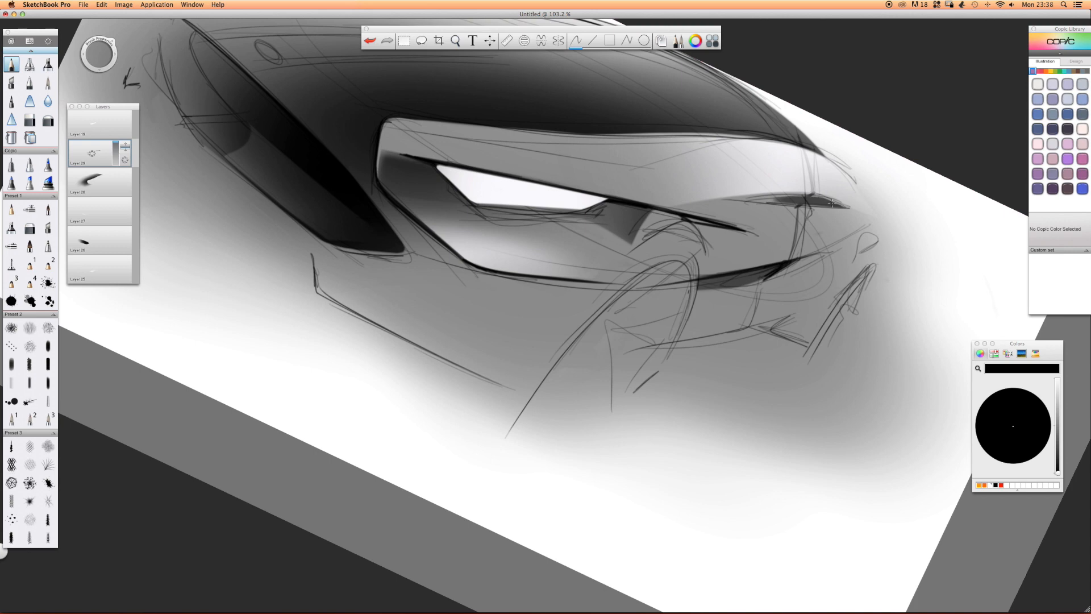
mouse_move(827, 198)
left_mouse_down()
mouse_move(768, 198)
mouse_move(857, 205)
mouse_move(741, 201)
mouse_move(778, 202)
left_mouse_up()
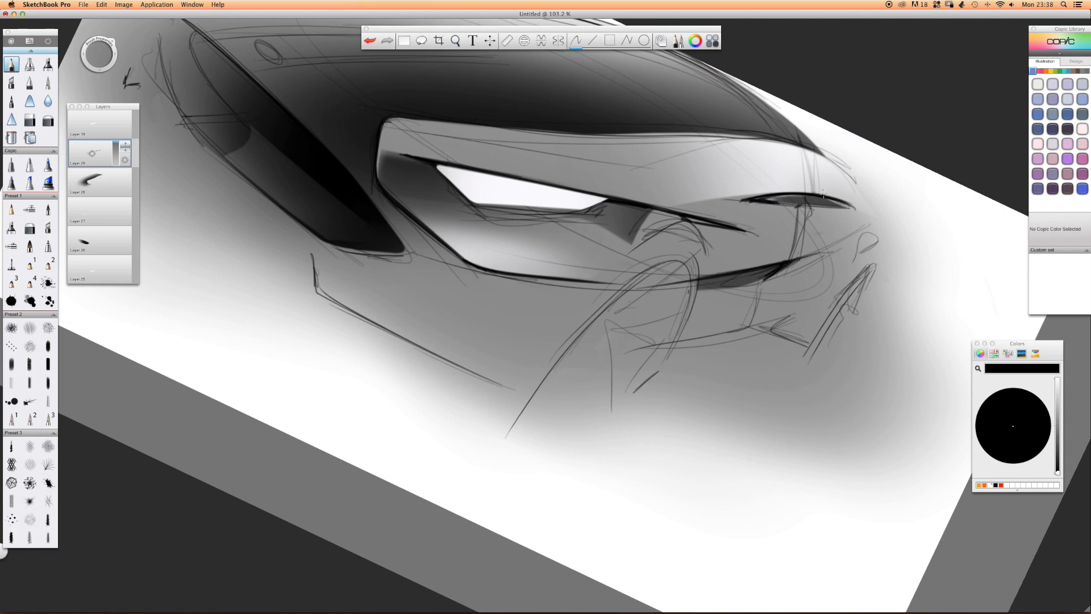
mouse_move(779, 201)
left_mouse_down()
mouse_move(746, 200)
mouse_move(843, 206)
left_mouse_up()
Darken the haunch vent's edge and draw heavy lines along the side sill up to the rear wheel.
key("space")
left_click_drag(719, 207, 620, 201)
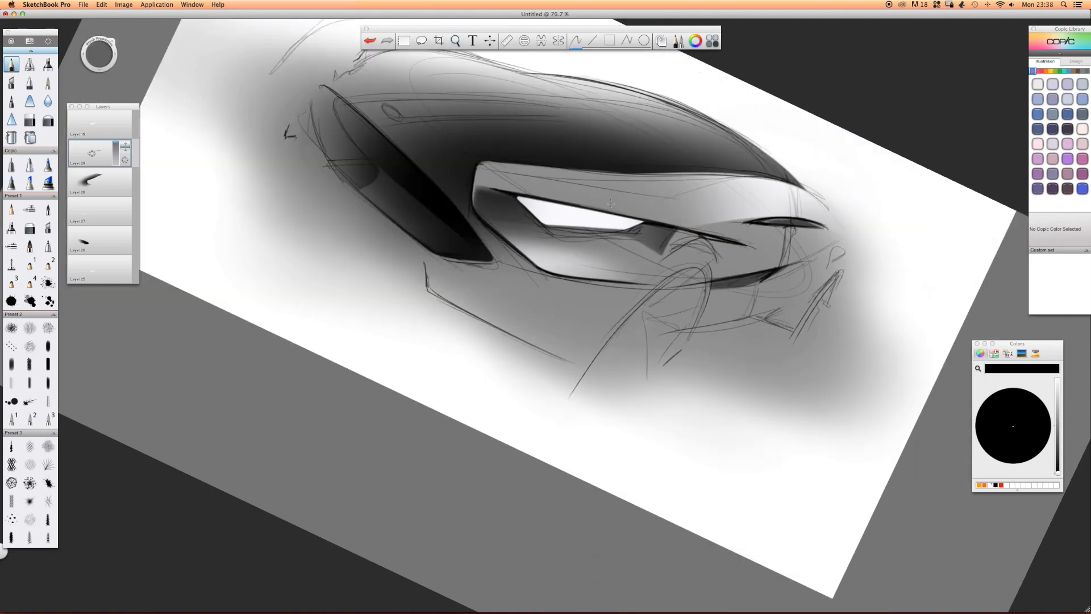
key("space")
left_click_drag(639, 145, 401, 357)
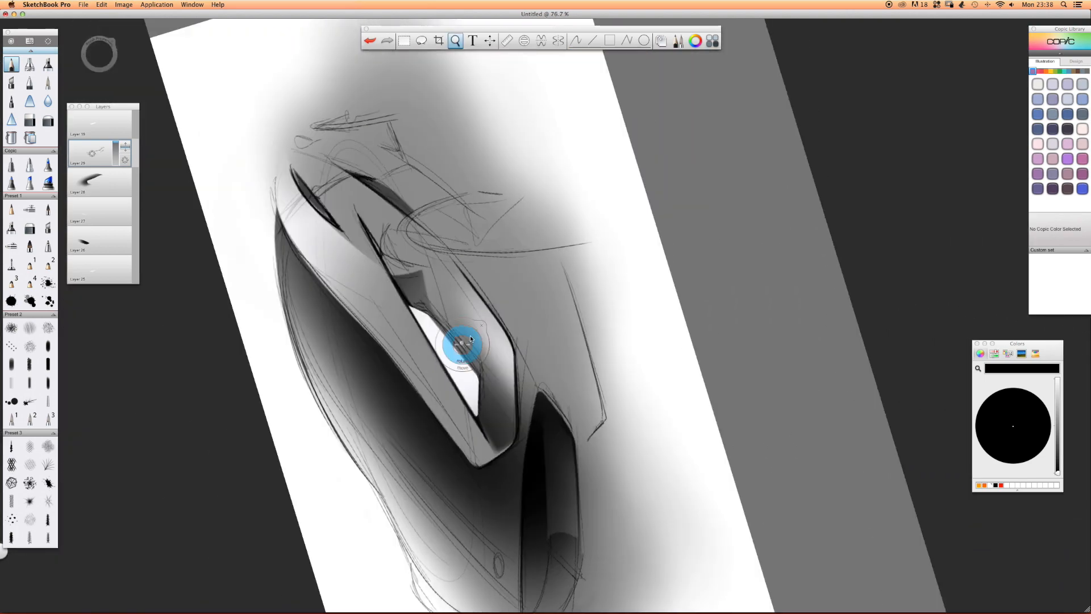
left_click_drag(427, 111, 539, 112)
key("space")
left_click_drag(336, 118, 401, 309)
mouse_move(483, 204)
left_mouse_down()
mouse_move(443, 196)
mouse_move(563, 271)
left_mouse_up()
left_click_drag(448, 199, 532, 250)
left_click_drag(465, 202, 526, 243)
left_click_drag(471, 171, 485, 200)
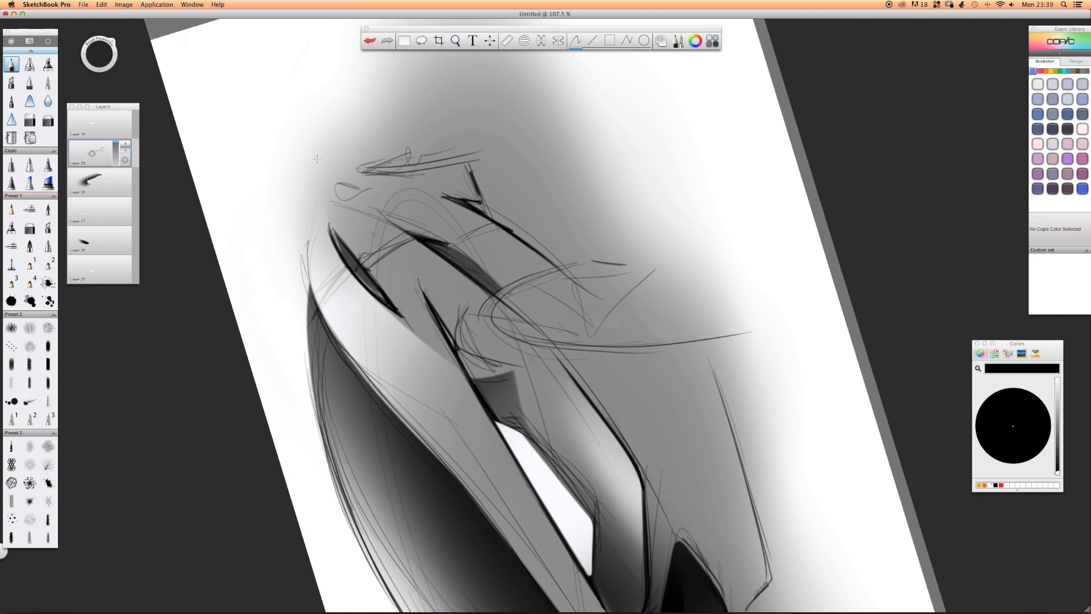
Draw five dark spoke openings inside the front wheel.
key("space")
mouse_move(318, 183)
left_mouse_down()
mouse_move(590, 147)
mouse_move(578, 147)
left_mouse_up()
key("space")
mouse_move(444, 184)
left_mouse_down()
mouse_move(358, 169)
mouse_move(653, 153)
mouse_move(649, 200)
mouse_move(694, 307)
left_mouse_up()
left_click_drag(701, 258, 693, 306)
mouse_move(688, 268)
left_mouse_down()
mouse_move(688, 317)
mouse_move(687, 305)
left_mouse_up()
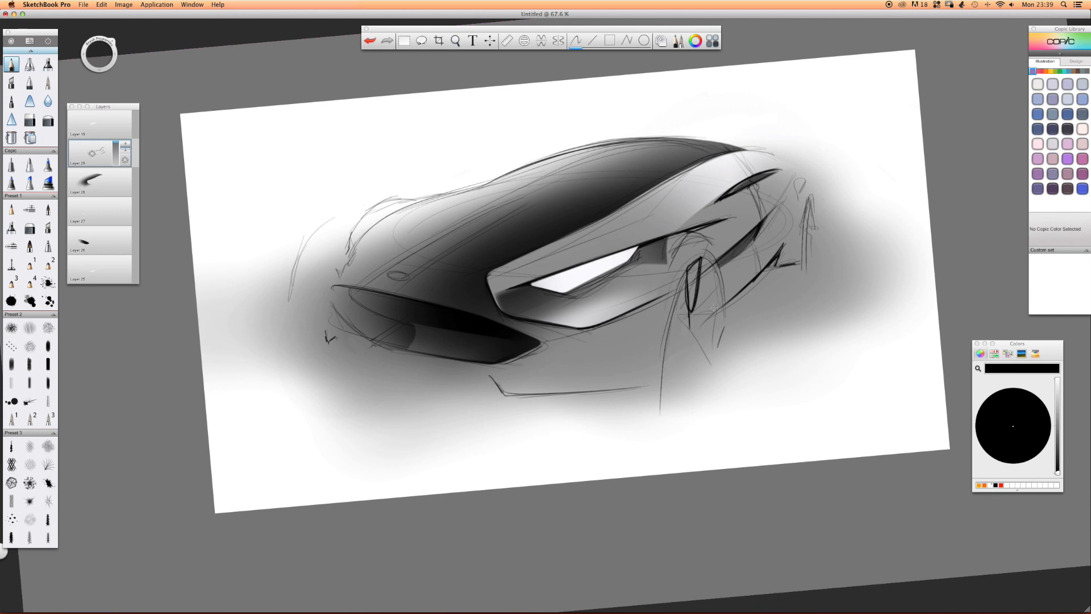
mouse_move(722, 310)
left_mouse_down()
mouse_move(702, 335)
mouse_move(718, 378)
mouse_move(698, 363)
mouse_move(719, 380)
mouse_move(706, 392)
left_mouse_up()
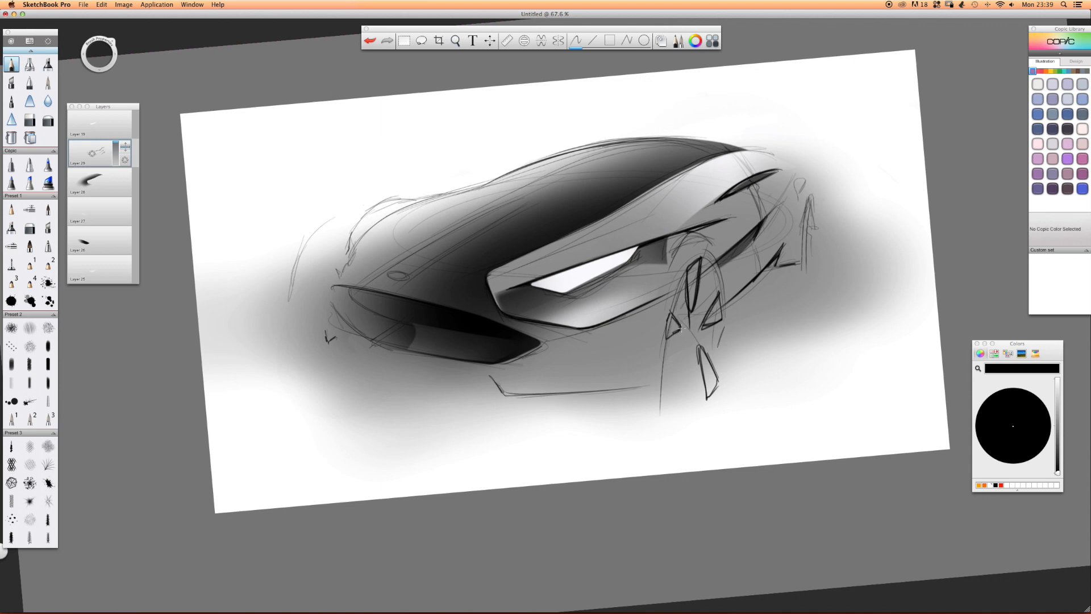
left_click_drag(676, 354, 664, 380)
key("space")
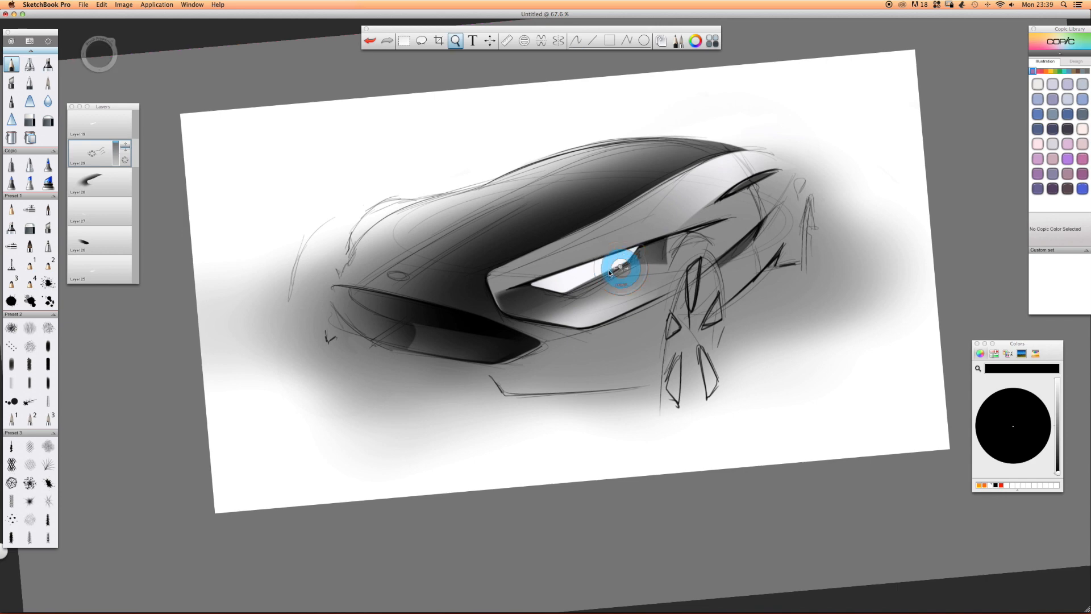
Fill the inner sides of the front wheel's five spoke openings with solid black pencil strokes.
left_click_drag(618, 266, 663, 281)
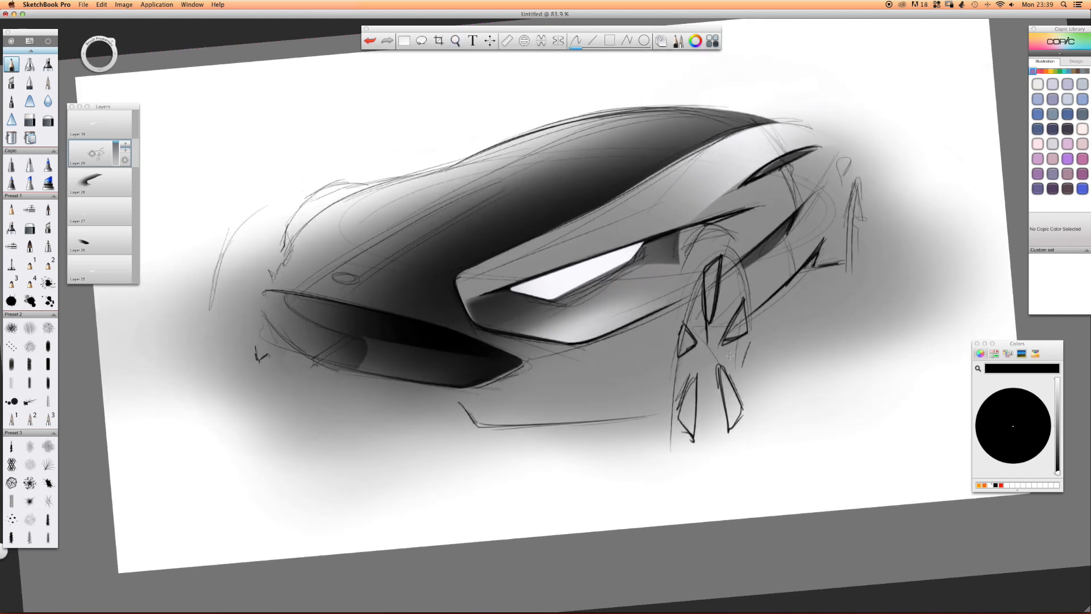
mouse_move(689, 386)
left_mouse_down()
mouse_move(682, 421)
mouse_move(691, 383)
mouse_move(731, 410)
left_mouse_up()
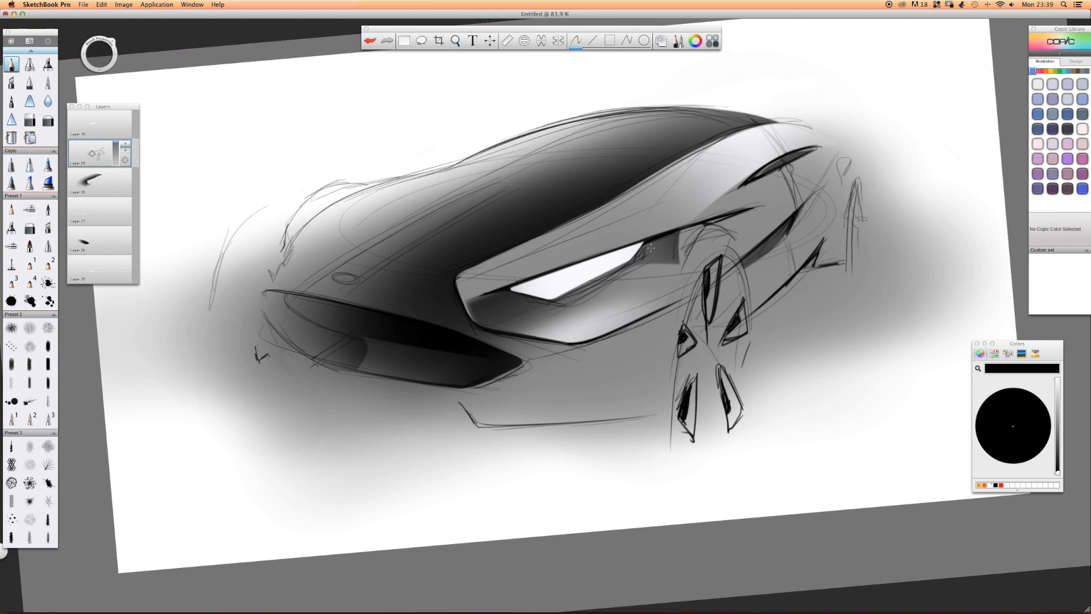
key("space")
left_click_drag(689, 211, 593, 193)
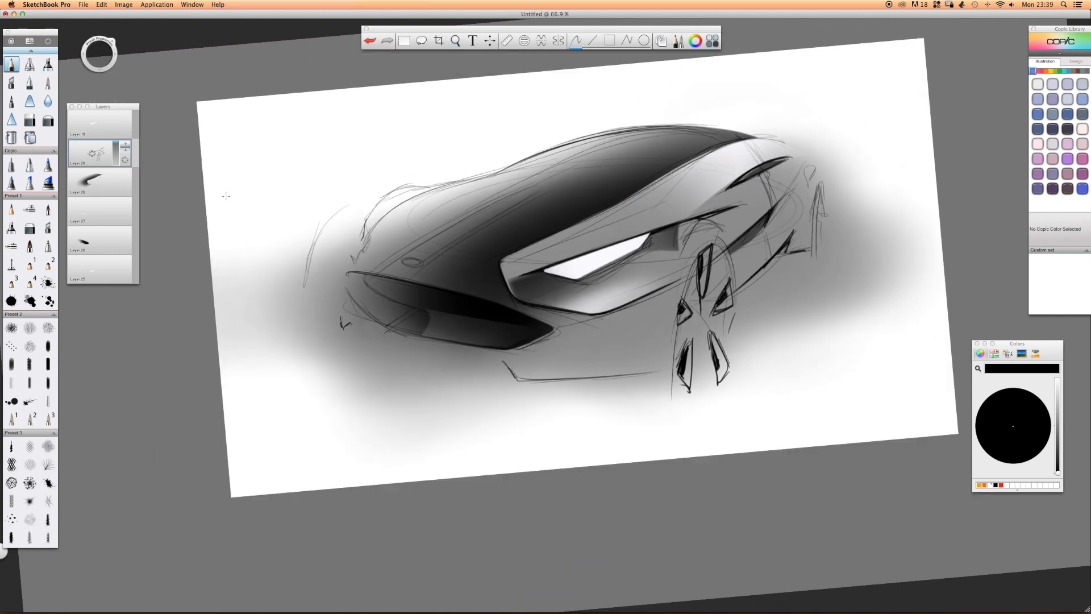
Add a new layer above the line work and set the airbrush colour to white.
left_click_drag(96, 164, 85, 108)
left_click(30, 64)
mouse_move(338, 168)
left_mouse_down()
mouse_move(385, 180)
mouse_move(344, 168)
left_mouse_up()
key("super+z")
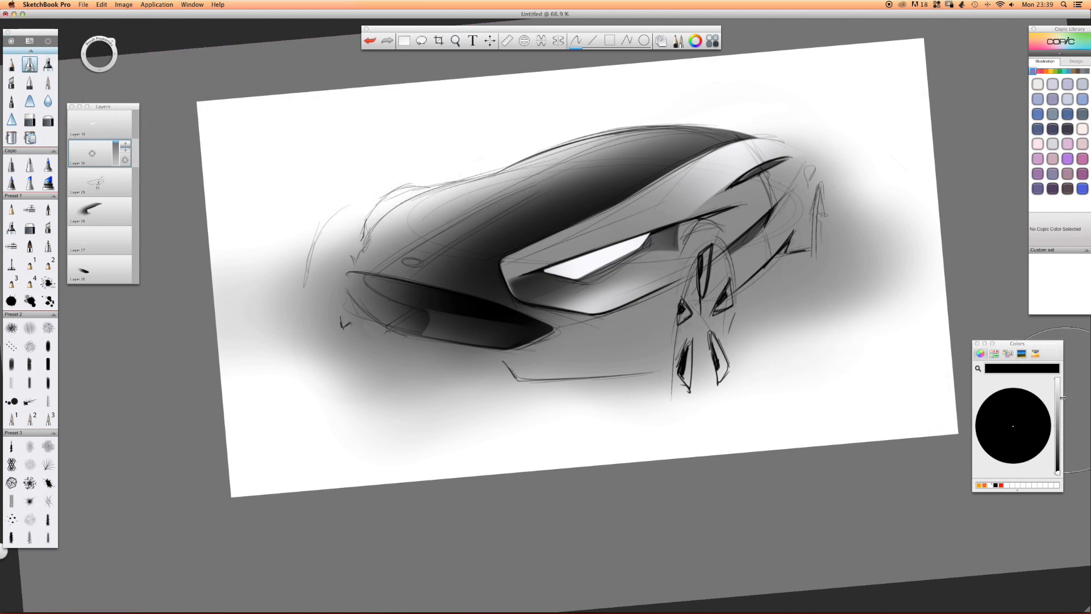
left_click(1058, 379)
key("super+z")
Airbrush a soft white highlight on the fender between the headlight and the front wheel arch.
right_click(495, 160)
left_click_drag(514, 180, 497, 163)
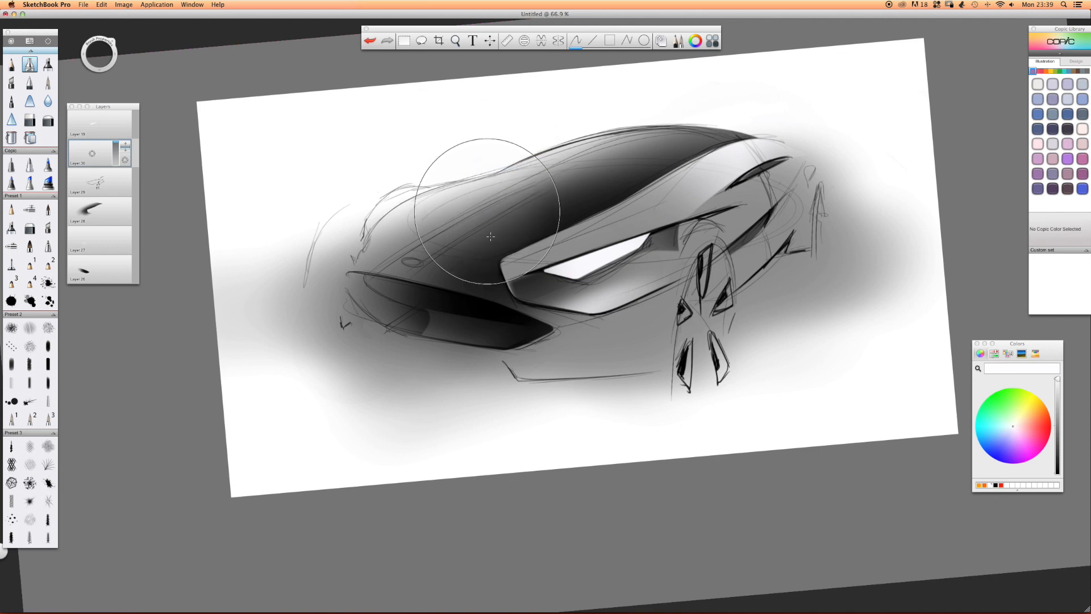
key("space")
left_click_drag(728, 271, 557, 266)
mouse_move(509, 186)
left_mouse_down()
mouse_move(479, 183)
mouse_move(489, 161)
mouse_move(489, 190)
mouse_move(474, 199)
mouse_move(475, 177)
left_mouse_up()
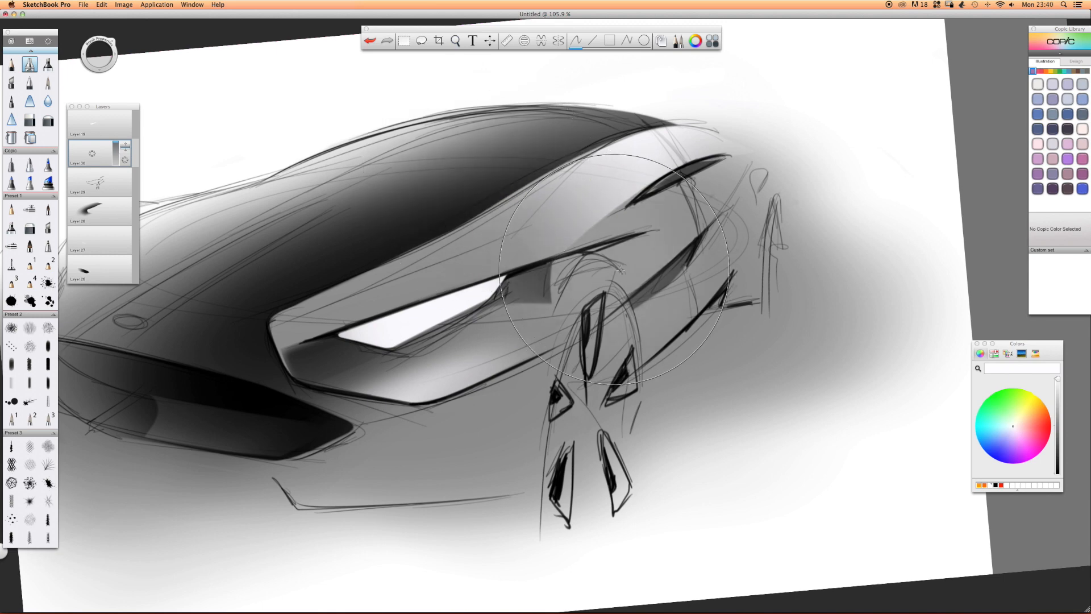
mouse_move(599, 274)
left_mouse_down()
mouse_move(667, 281)
mouse_move(575, 255)
mouse_move(550, 281)
mouse_move(551, 242)
mouse_move(591, 252)
left_mouse_up()
key("super+z")
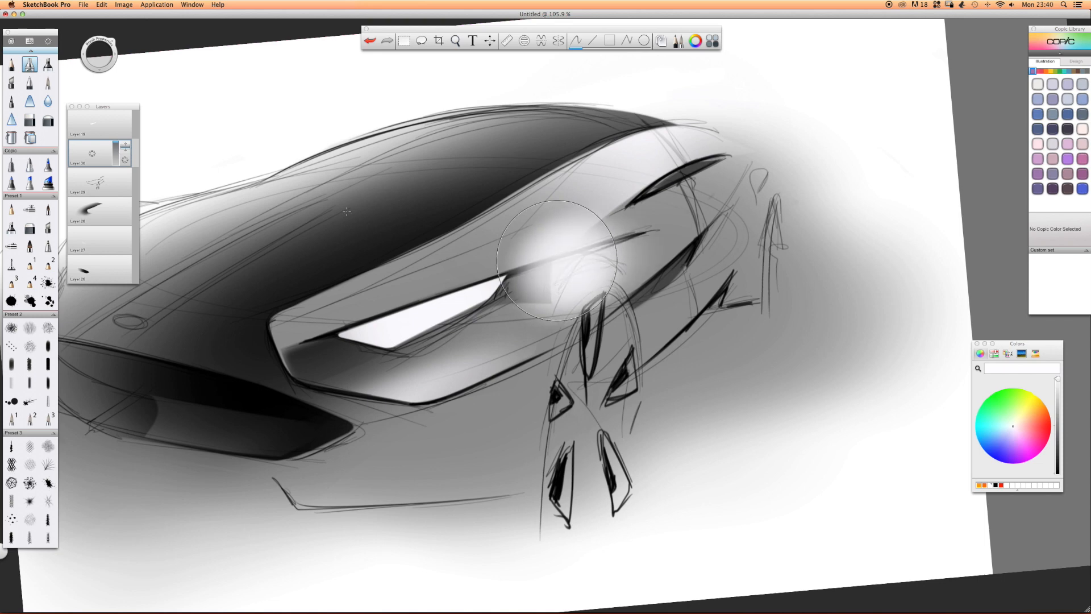
Erase the white highlight above the fender crease with the hard eraser, leaving a crisp upper edge.
left_click(29, 120)
key("space")
mouse_move(574, 290)
left_mouse_down()
mouse_move(594, 264)
mouse_move(605, 269)
mouse_move(571, 303)
mouse_move(594, 256)
mouse_move(557, 307)
mouse_move(607, 297)
left_mouse_up()
key("space")
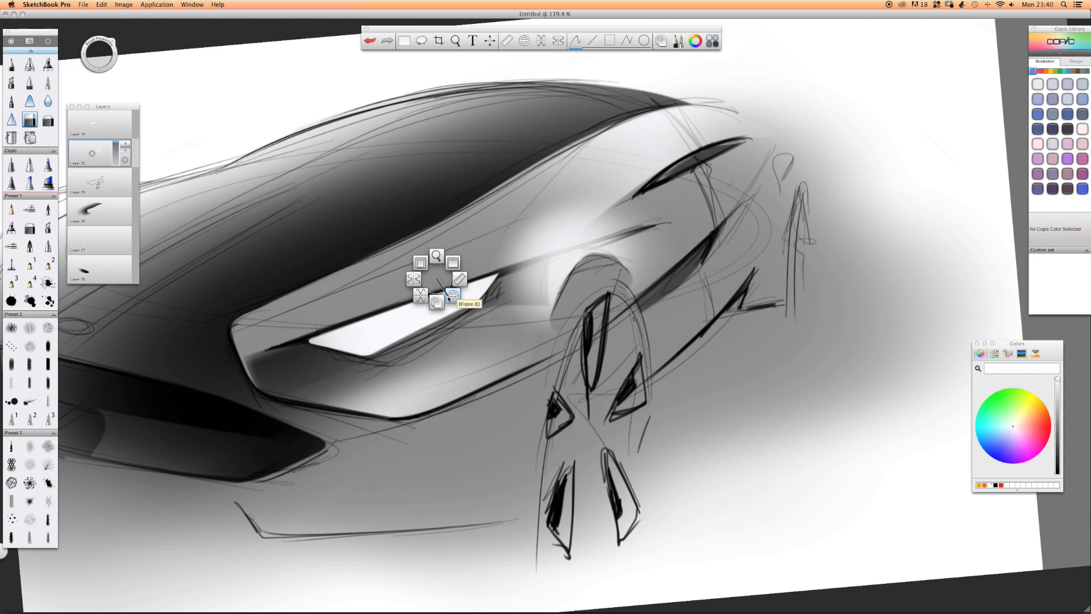
mouse_move(689, 207)
left_mouse_down()
mouse_move(549, 237)
mouse_move(496, 262)
mouse_move(497, 222)
left_mouse_up()
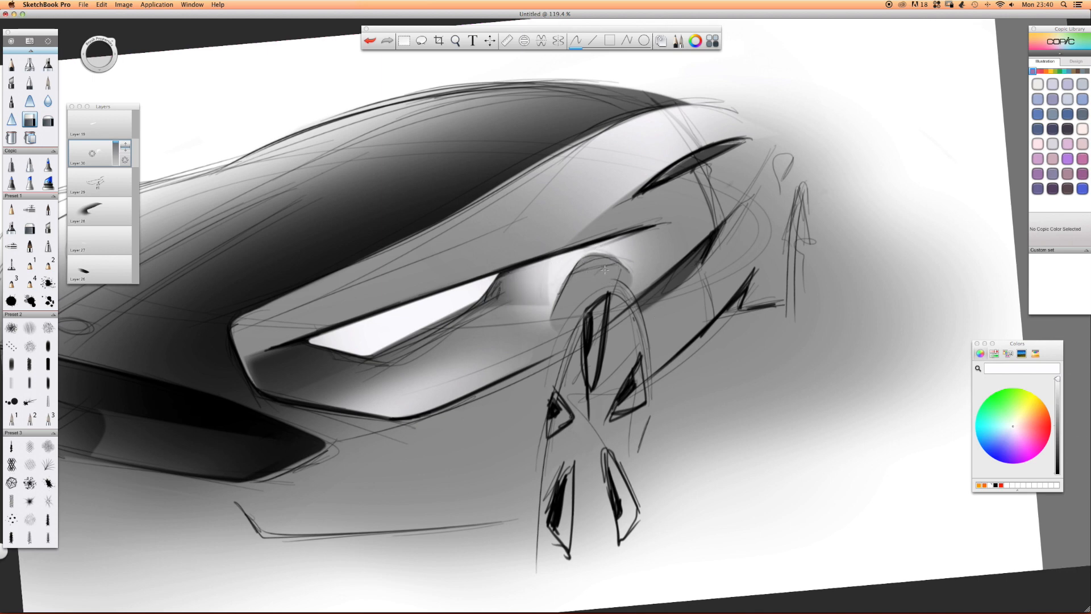
Erase the fender highlight inside the front wheel arch and carve a curved lower edge behind the headlight.
mouse_move(608, 266)
left_mouse_down()
mouse_move(633, 295)
mouse_move(639, 285)
left_mouse_up()
left_click_drag(564, 310, 554, 336)
left_click_drag(489, 312, 533, 314)
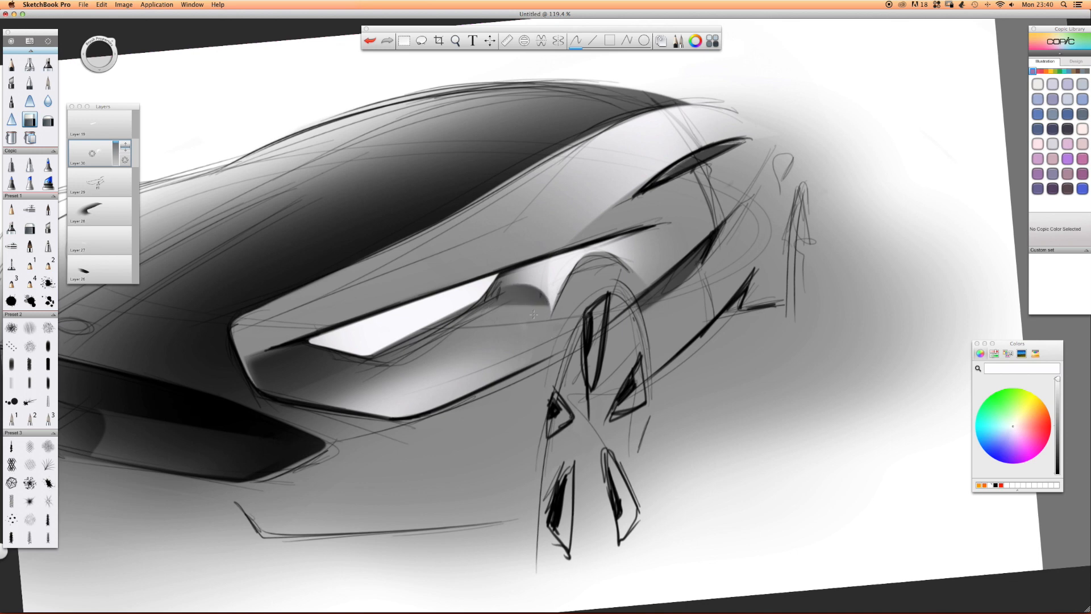
mouse_move(670, 263)
left_mouse_down()
mouse_move(653, 244)
mouse_move(645, 267)
left_mouse_up()
key("space")
left_click_drag(451, 276, 196, 243)
left_click(48, 120)
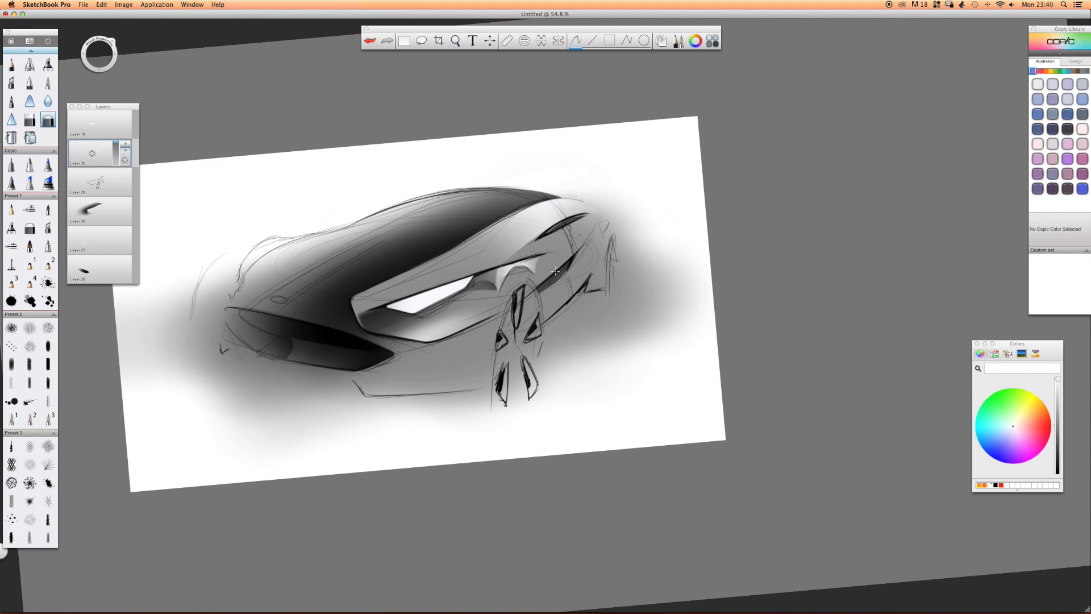
key("space")
mouse_move(495, 288)
left_mouse_down()
mouse_move(423, 283)
mouse_move(500, 282)
left_mouse_up()
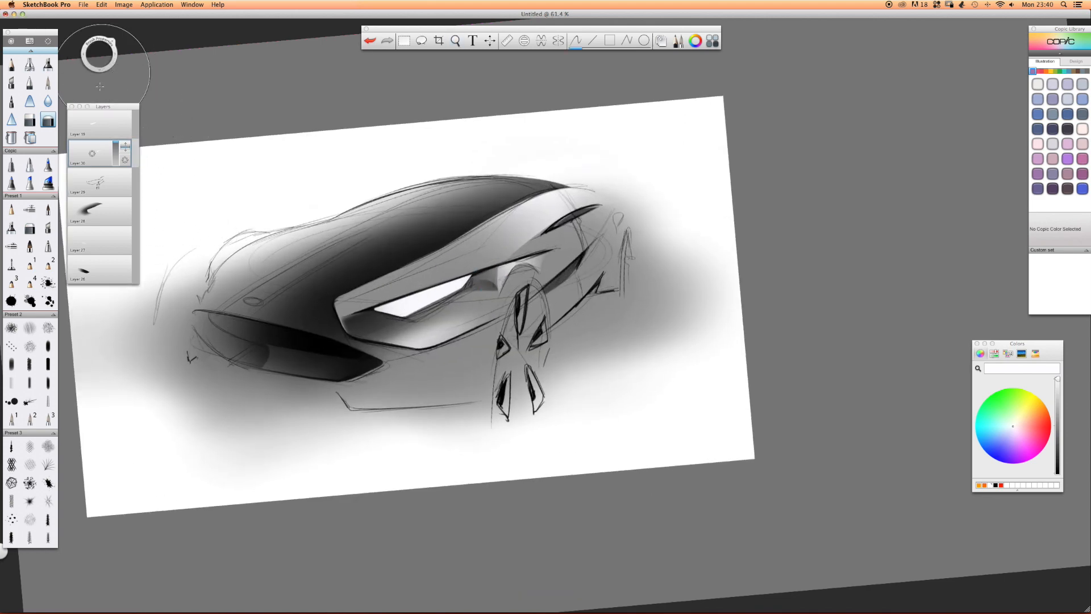
Add a new layer and airbrush a soft white highlight across the lower front bumper.
left_click_drag(92, 154, 93, 142)
left_click(29, 64)
left_click_drag(314, 298, 333, 316)
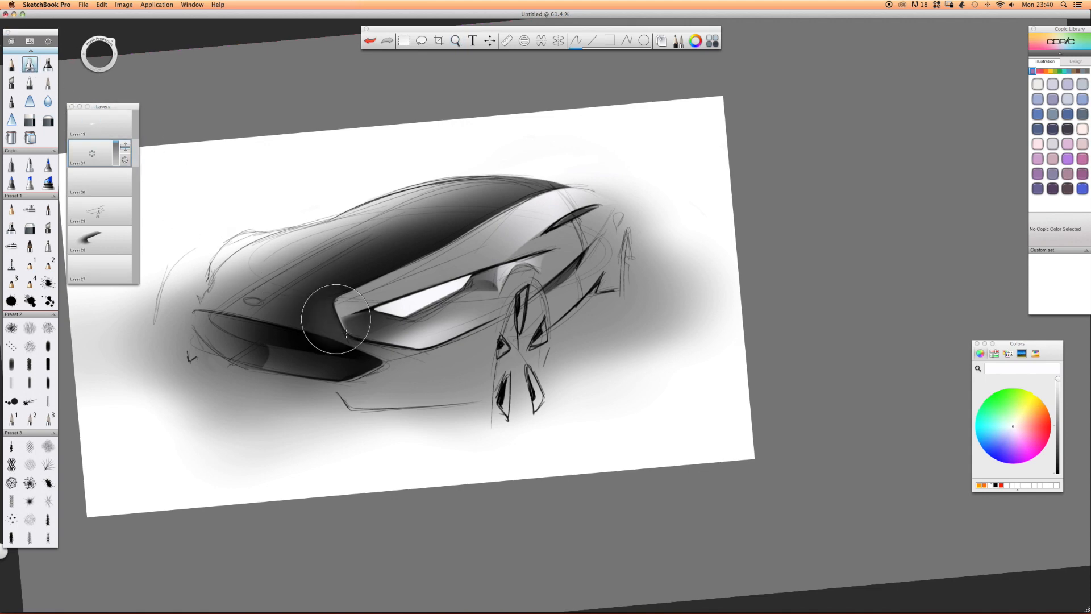
mouse_move(357, 407)
left_mouse_down()
mouse_move(401, 401)
mouse_move(207, 372)
left_mouse_up()
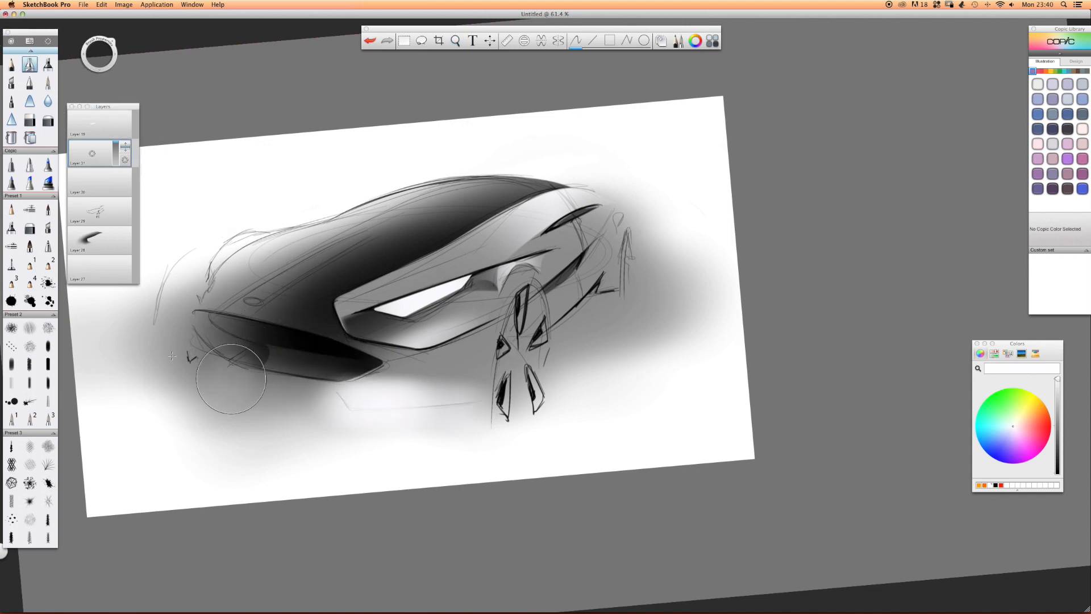
Trim the bumper highlight to the lower lip's outline and fade its upper edge with the soft eraser.
left_click(29, 119)
mouse_move(337, 405)
left_mouse_down()
mouse_move(352, 419)
mouse_move(337, 410)
mouse_move(455, 420)
mouse_move(483, 412)
mouse_move(407, 414)
mouse_move(518, 410)
mouse_move(277, 445)
mouse_move(306, 390)
mouse_move(321, 392)
mouse_move(304, 381)
mouse_move(487, 389)
left_mouse_up()
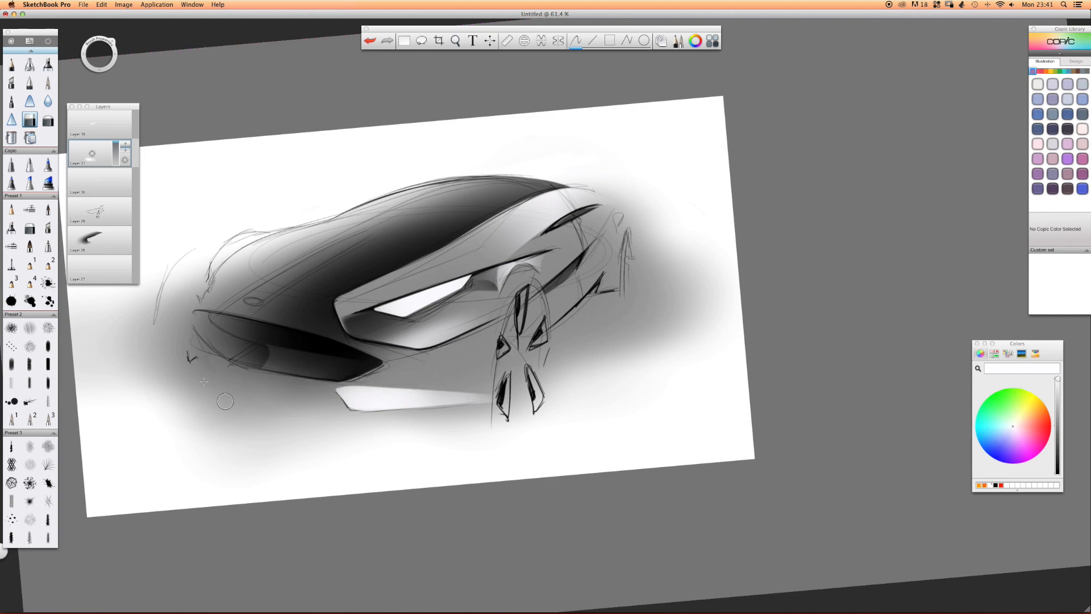
key("e")
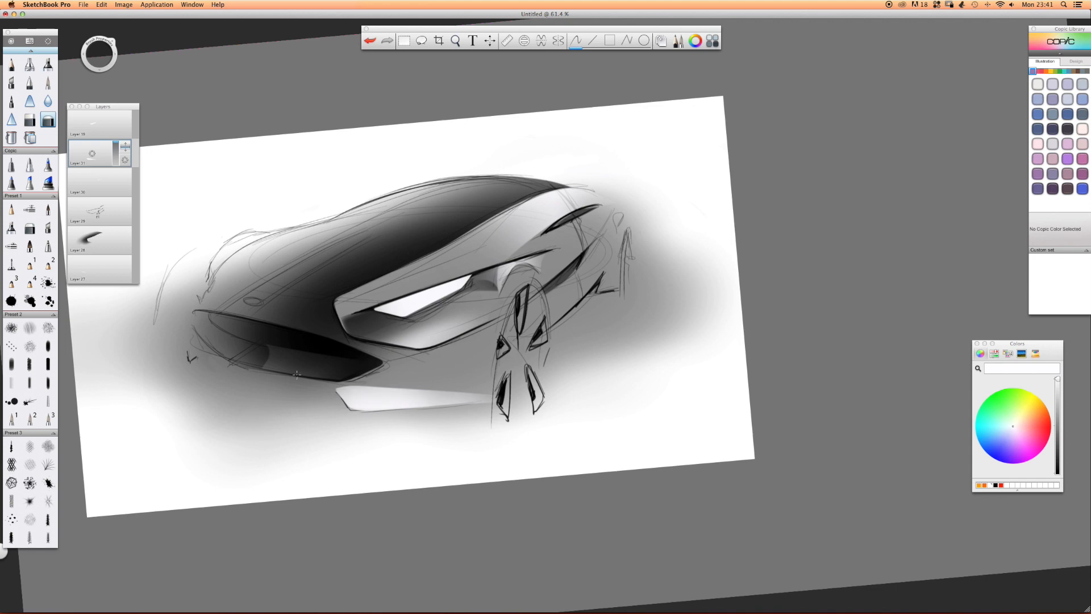
left_click_drag(337, 388, 435, 391)
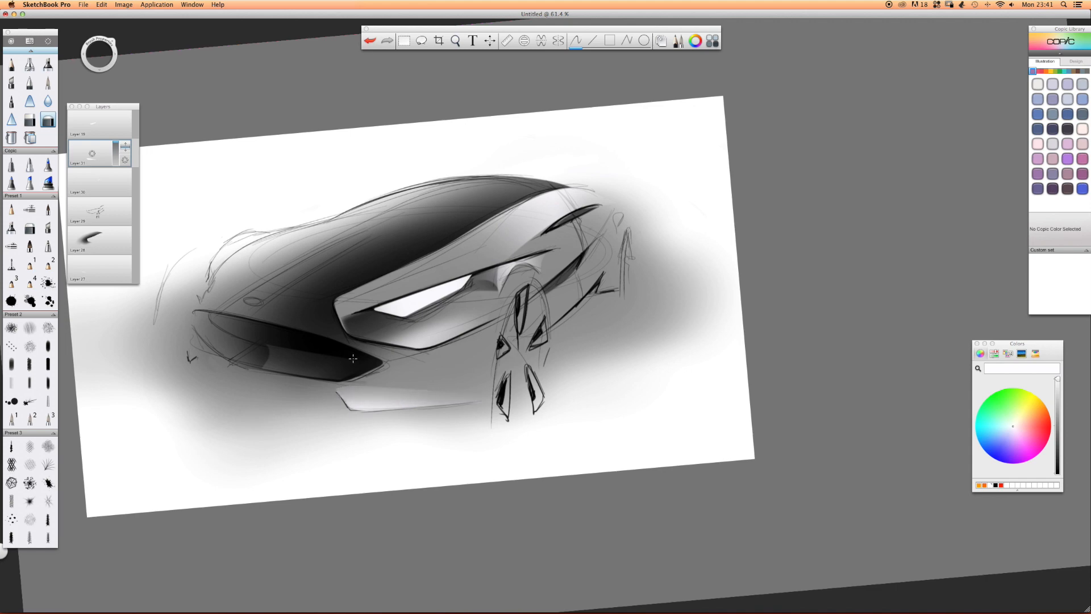
Rotate the canvas and airbrush a white highlight along the hood crease from the badge towards the windshield.
key("space")
left_click_drag(448, 295, 443, 290)
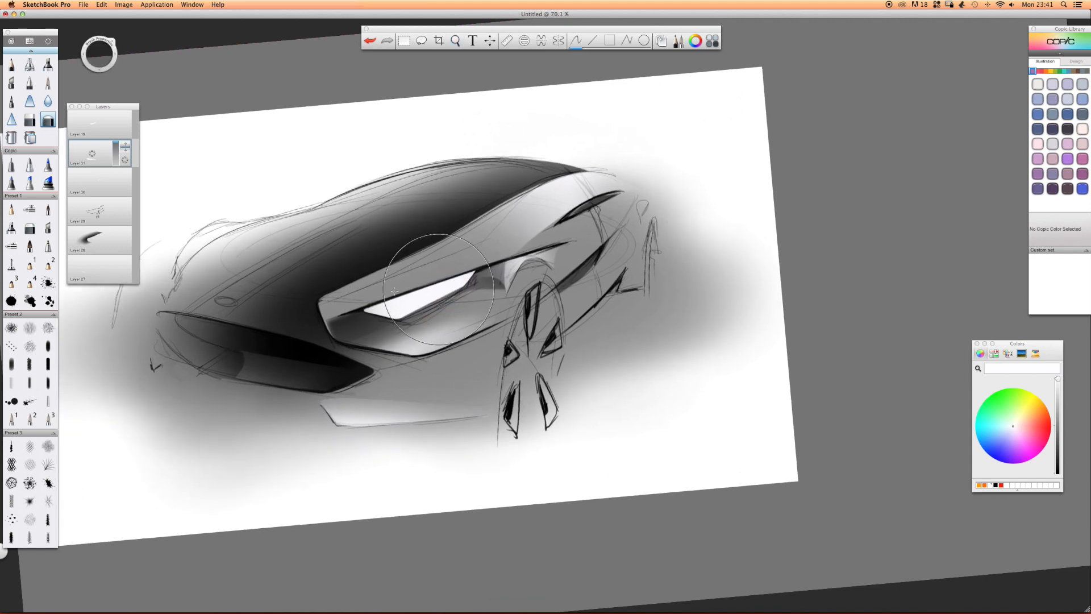
left_click(29, 65)
left_click_drag(307, 210, 352, 248)
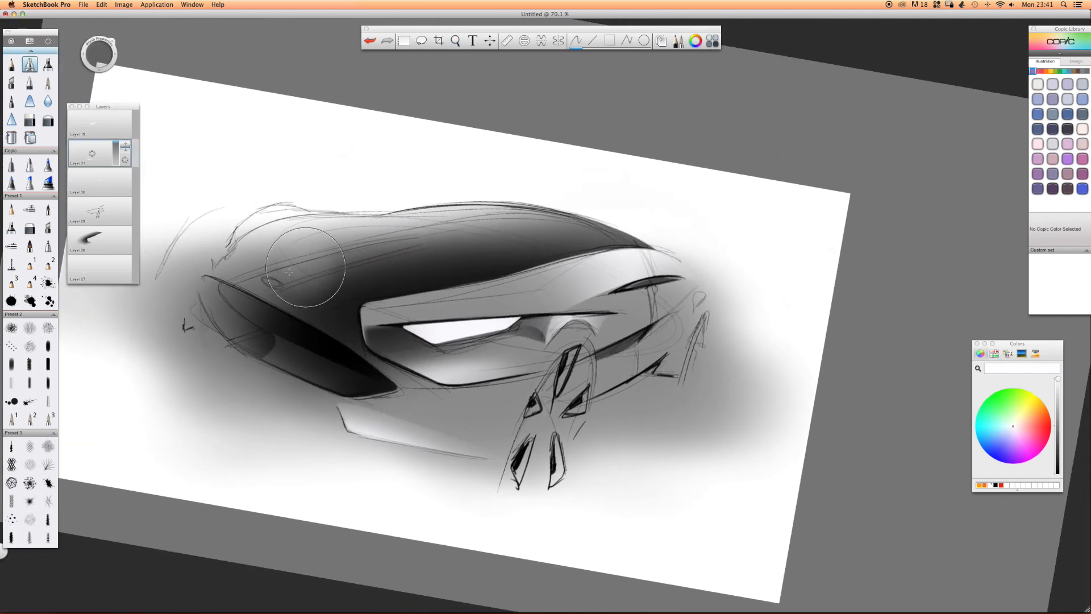
mouse_move(457, 261)
left_mouse_down()
mouse_move(242, 275)
mouse_move(404, 238)
mouse_move(230, 285)
left_mouse_up()
left_click_drag(389, 241, 227, 285)
Erase both sides of the hood highlight to leave a thin tapering streak along the crease.
left_click(29, 120)
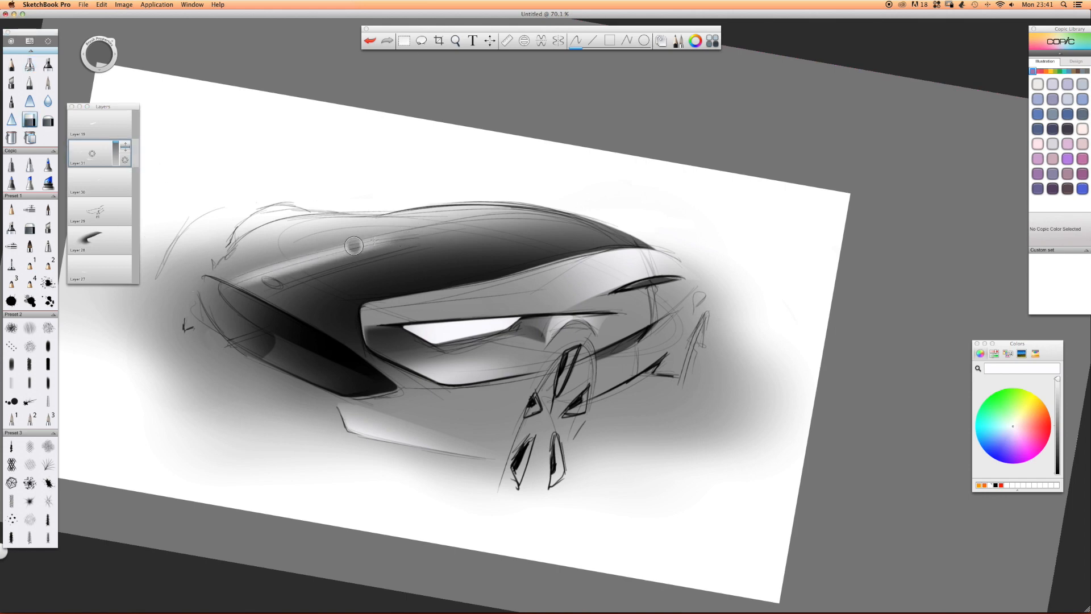
mouse_move(381, 234)
left_mouse_down()
mouse_move(225, 284)
mouse_move(341, 259)
left_mouse_up()
left_click_drag(223, 289, 443, 229)
left_click_drag(253, 288, 483, 220)
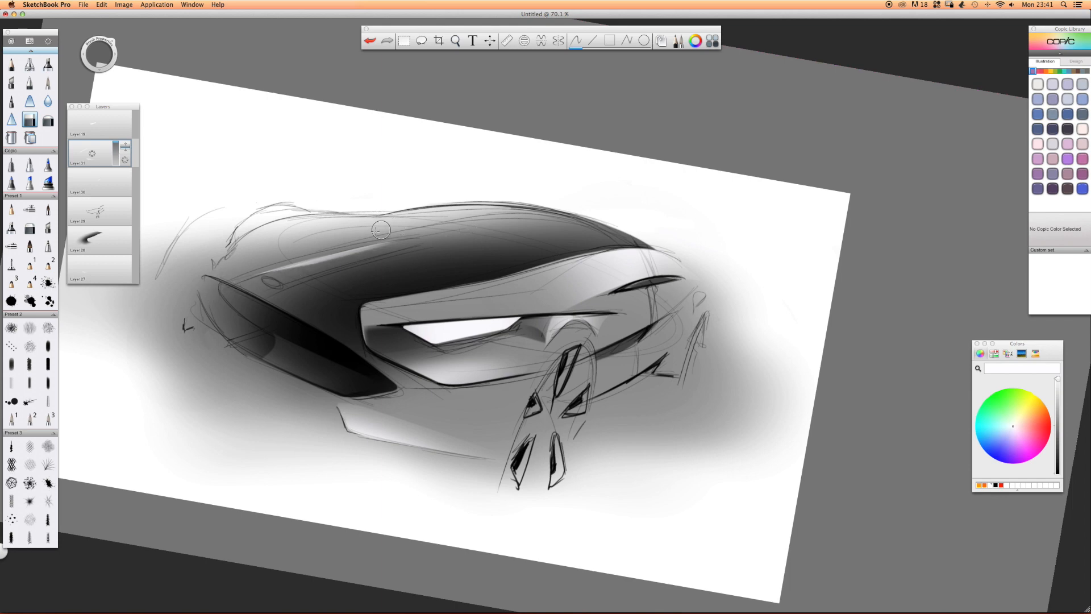
On a new layer, draw a black marker stroke along the lower side of the hood highlight.
left_click(85, 159)
left_click_drag(95, 152, 93, 128)
left_click(48, 64)
key("r")
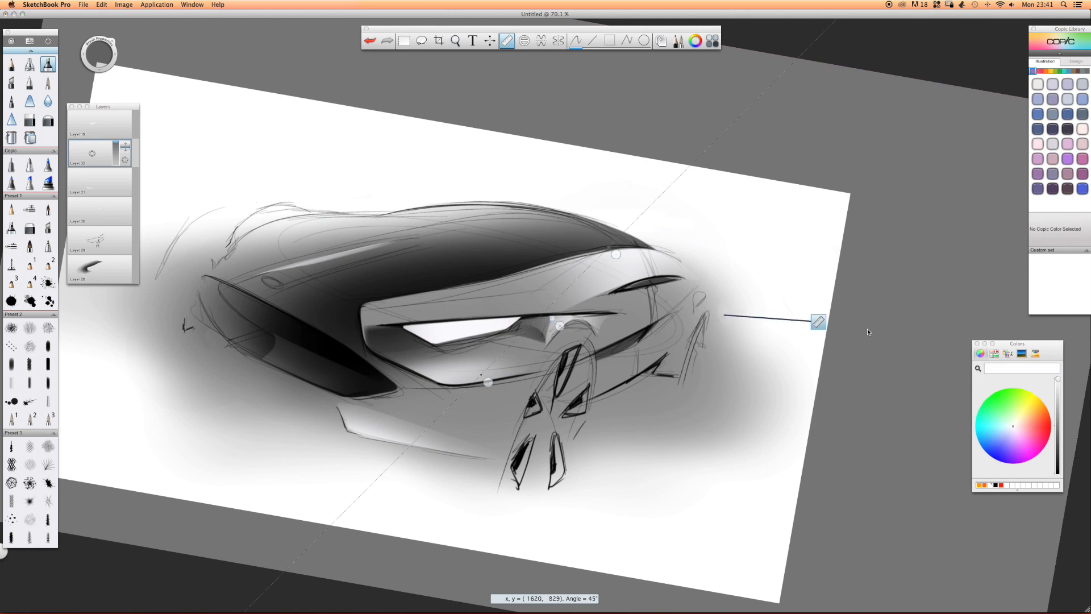
key("r")
left_click(1057, 472)
mouse_move(410, 257)
left_mouse_down()
mouse_move(314, 291)
mouse_move(423, 252)
mouse_move(267, 295)
left_mouse_up()
Trim the black hood stroke with the hard eraser into a thin shadow line beside the highlight.
left_click(29, 120)
mouse_move(427, 235)
left_mouse_down()
mouse_move(364, 245)
mouse_move(268, 285)
left_mouse_up()
mouse_move(423, 248)
left_mouse_down()
mouse_move(254, 307)
mouse_move(260, 312)
left_mouse_up()
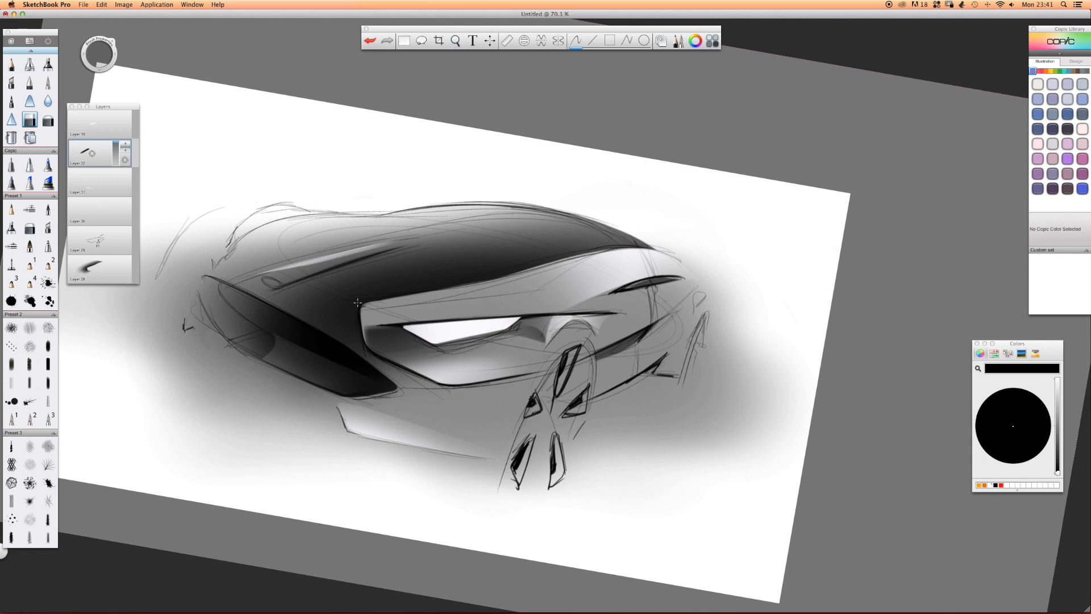
Straighten the canvas, add a new layer and fill the oval hood badge with Copic blue B18 Lapis Lazuli.
key("space")
left_click_drag(354, 213, 267, 238)
left_click(96, 139)
left_click_drag(93, 156, 95, 138)
right_click(284, 236)
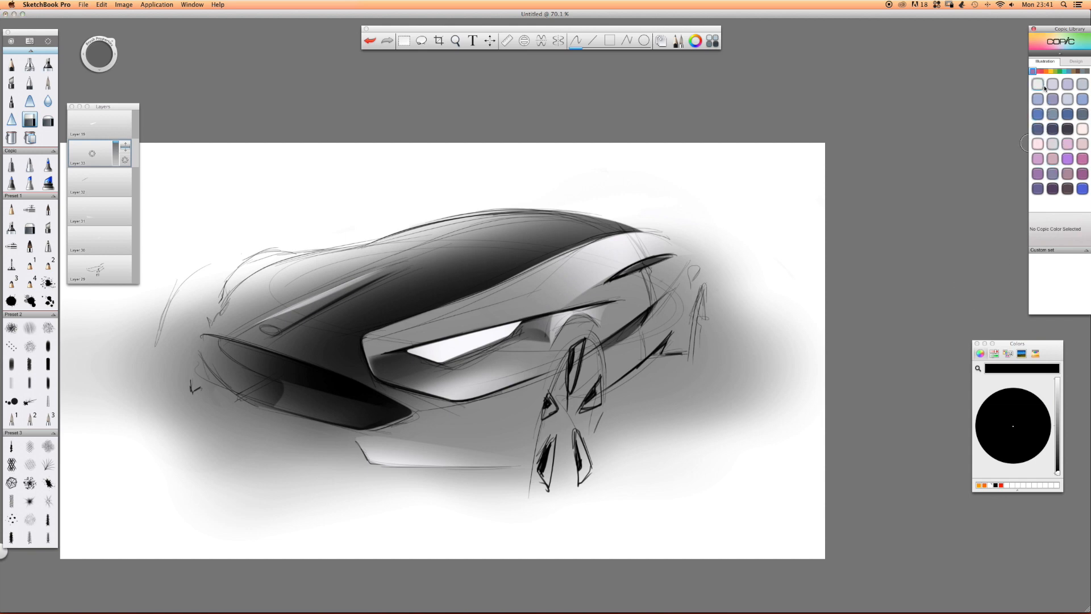
left_click(1064, 72)
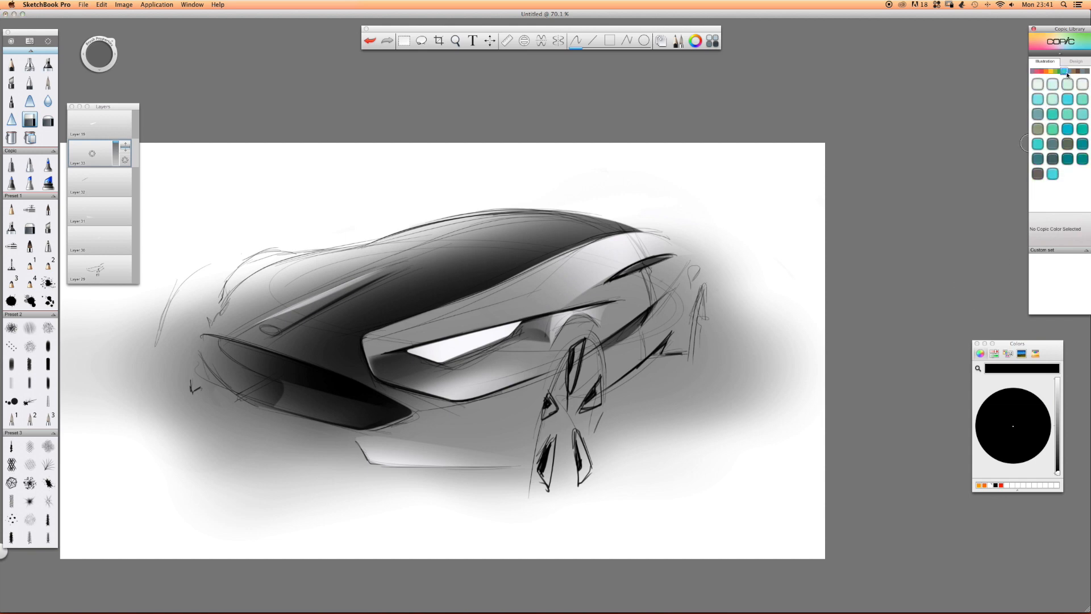
left_click(1068, 71)
left_click(1036, 189)
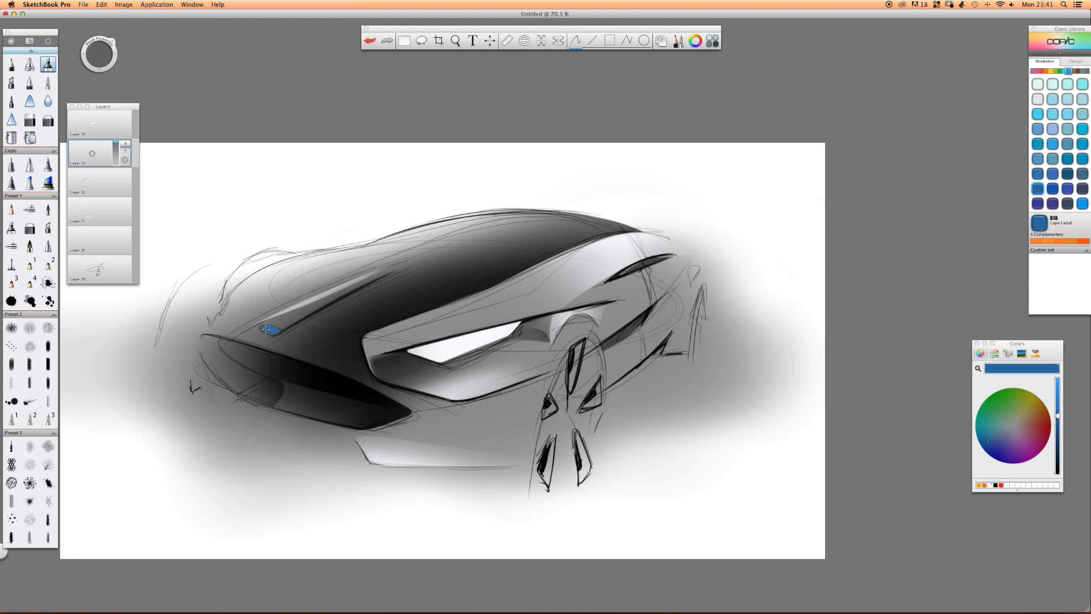
On a new layer, sign the sketch in black pencil with circled initials below the front bumper.
key("space")
left_click_drag(602, 222, 591, 220)
left_click(12, 64)
left_click_drag(97, 160, 96, 128)
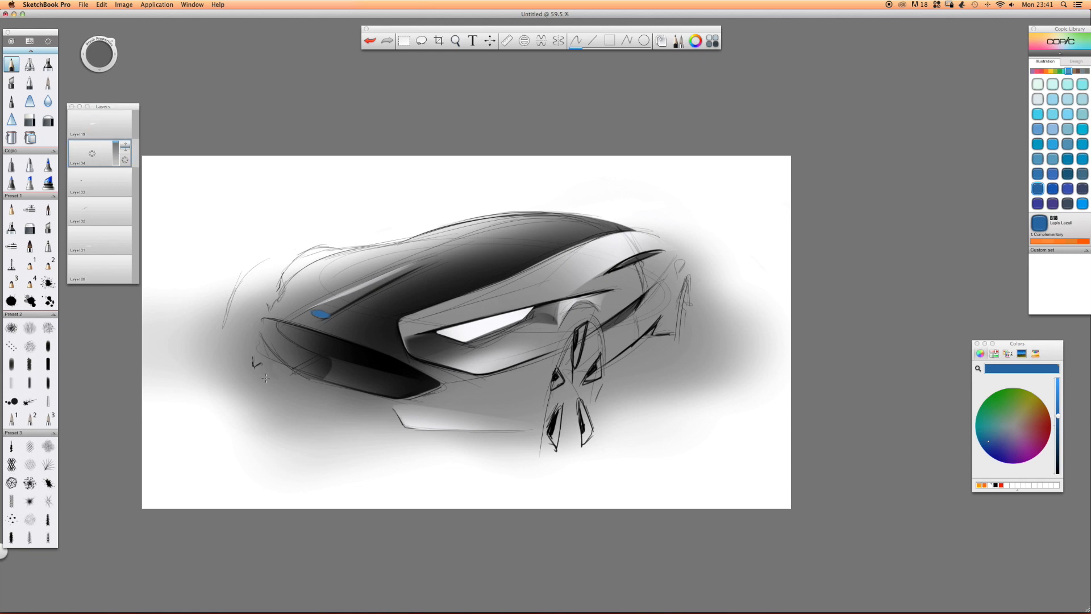
key("super+z")
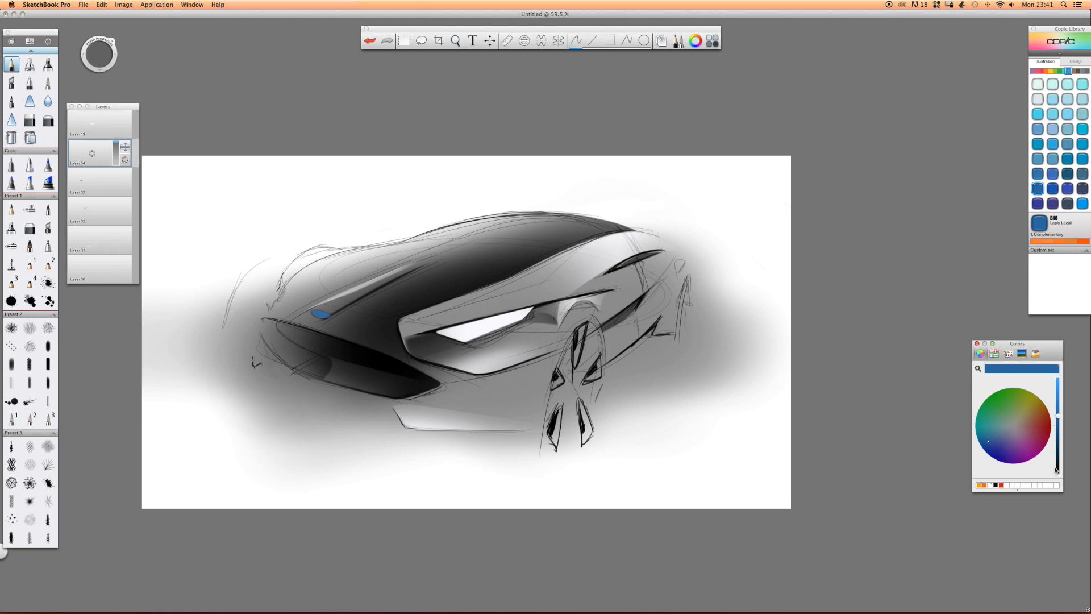
left_click(1057, 470)
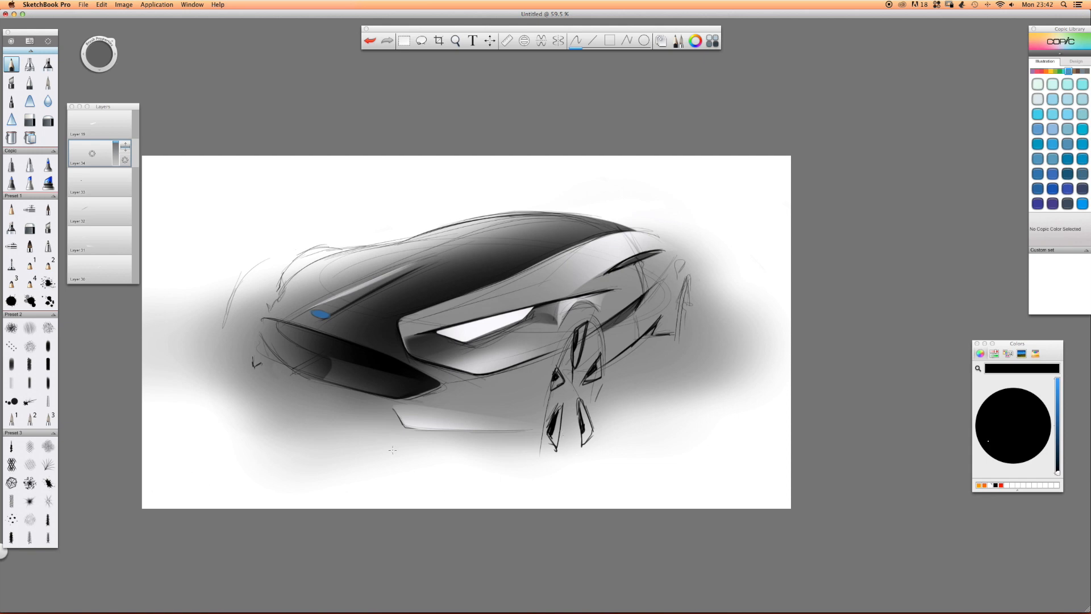
left_click_drag(427, 453, 458, 433)
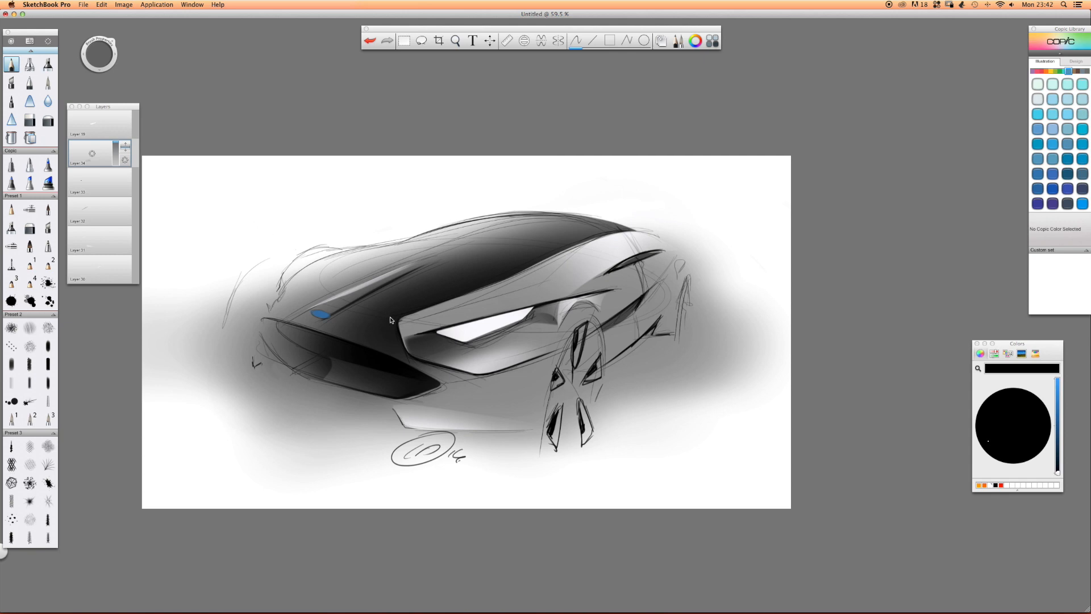
Add a new layer and airbrush a soft white glow over the headlight.
left_click(30, 63)
left_click(93, 129)
left_click(92, 155)
left_click_drag(92, 154, 90, 116)
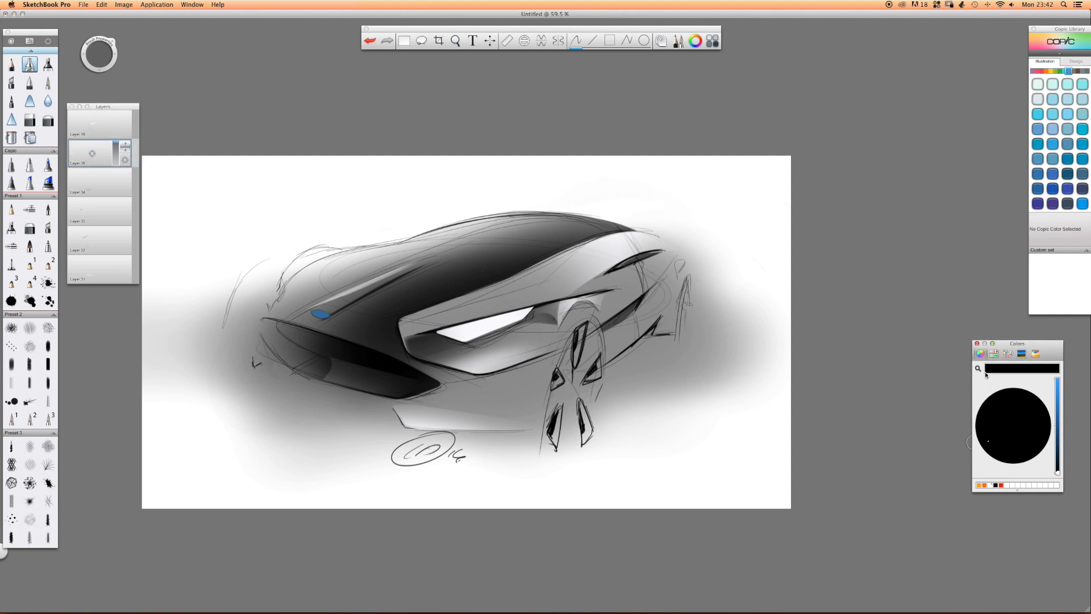
left_click(991, 487)
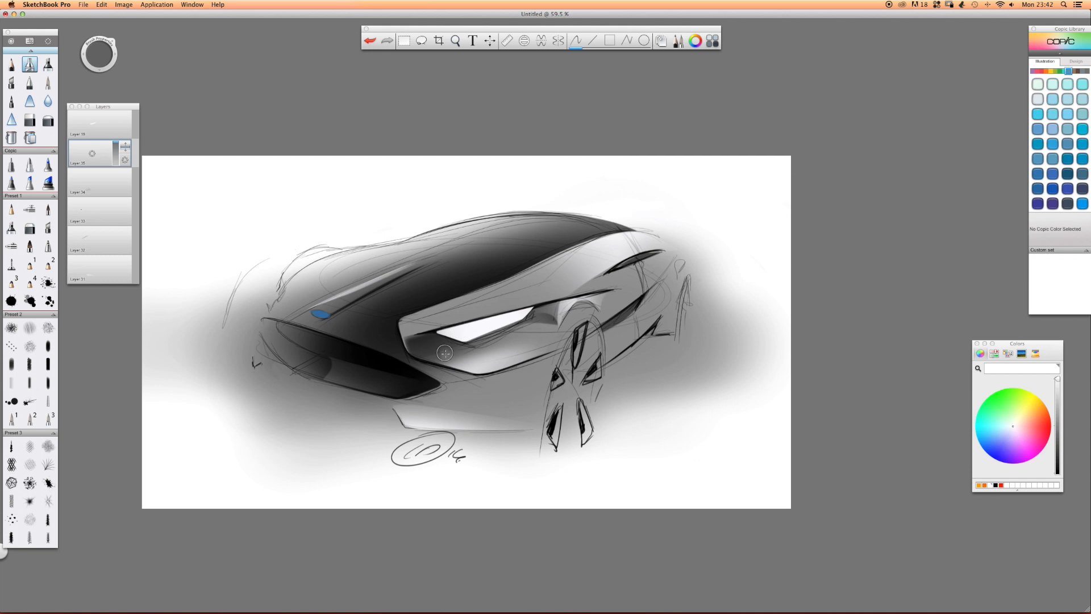
mouse_move(532, 329)
left_mouse_down()
mouse_move(440, 345)
mouse_move(520, 318)
left_mouse_up()
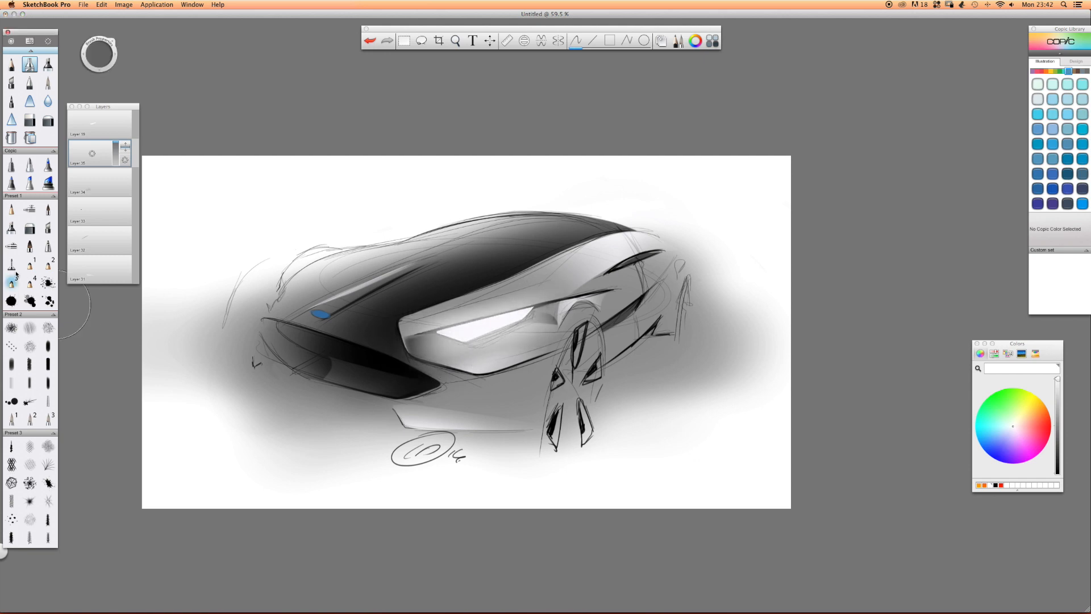
Erase the headlight glow that spills above the headlight housing and onto the hood.
left_click(30, 120)
left_click_drag(608, 290, 303, 352)
left_click_drag(562, 289, 360, 343)
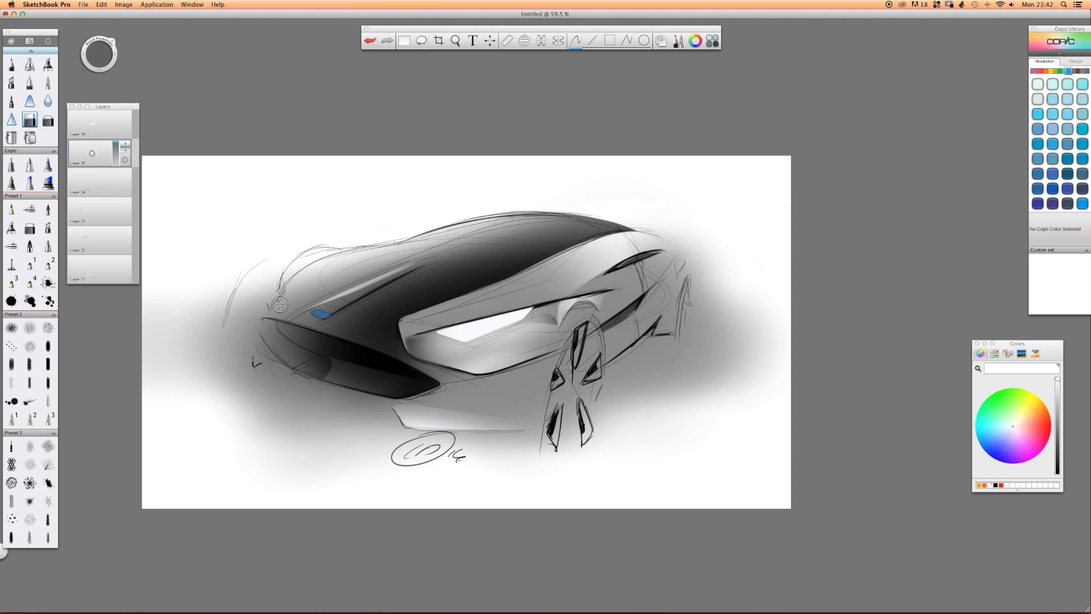
Switch to QuickTime Player and quit it.
key("super+Tab")
key("super+Tab")
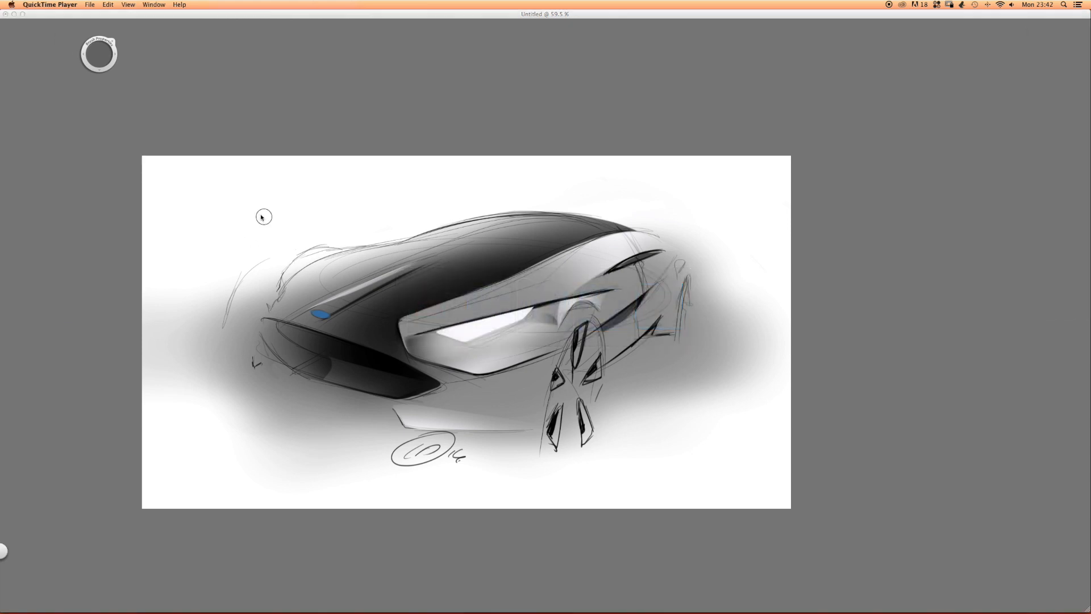
key("super+q")
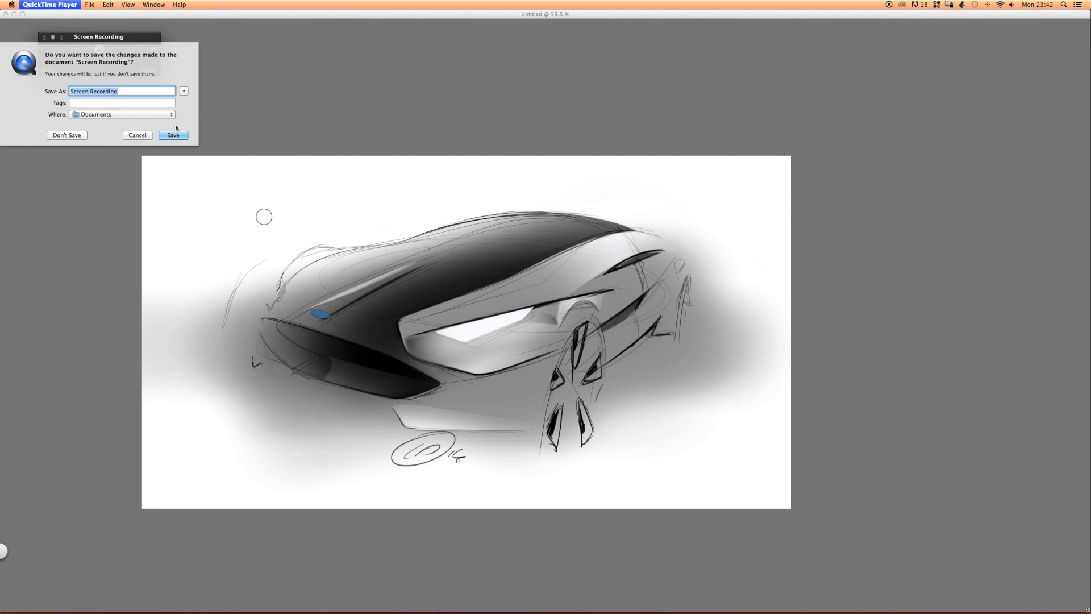